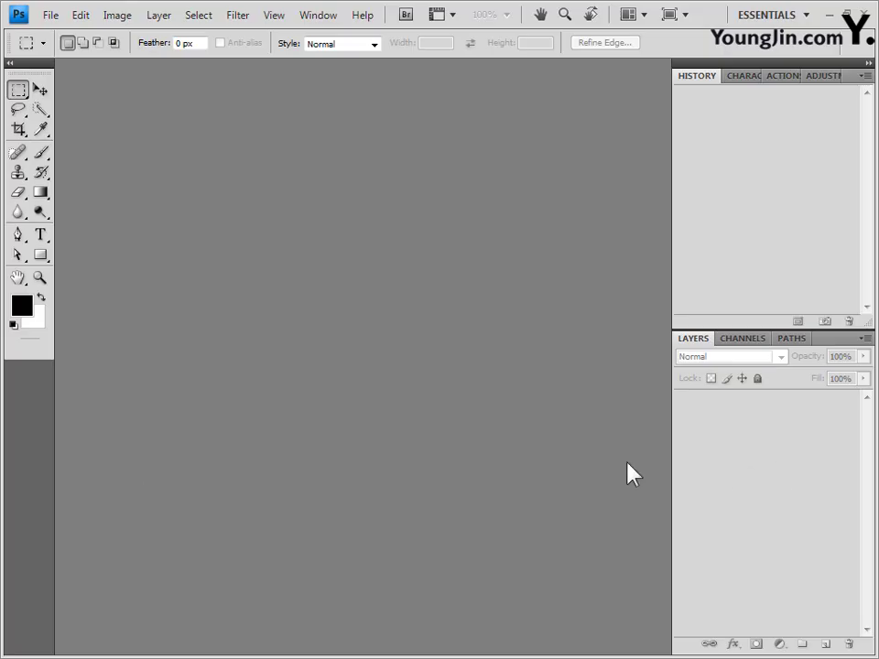
Open the image file 격자.jpg from the [1권] 시험별 문항 익히기 folder.
click(49, 15)
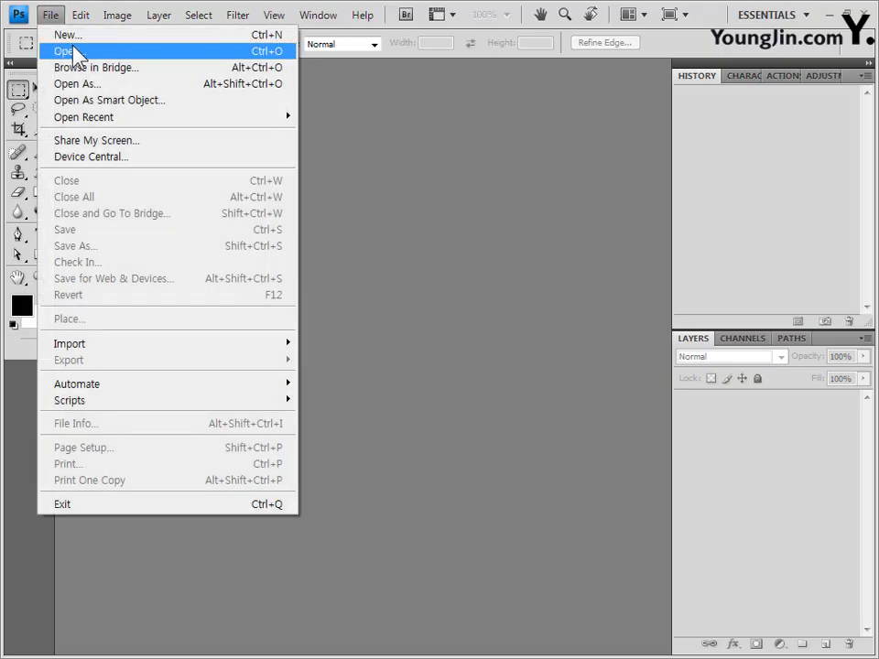
click(78, 57)
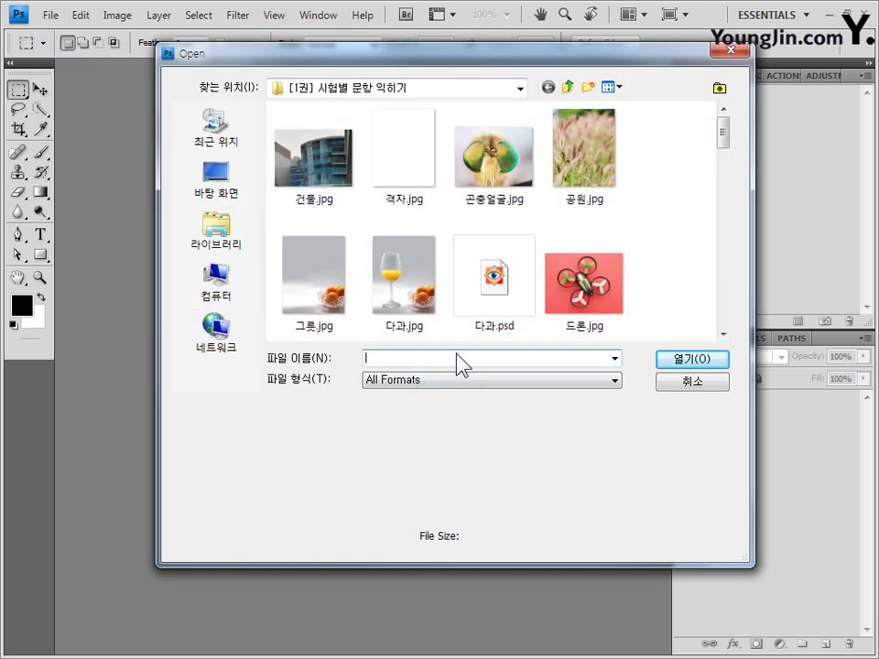
text(격ㅈ)
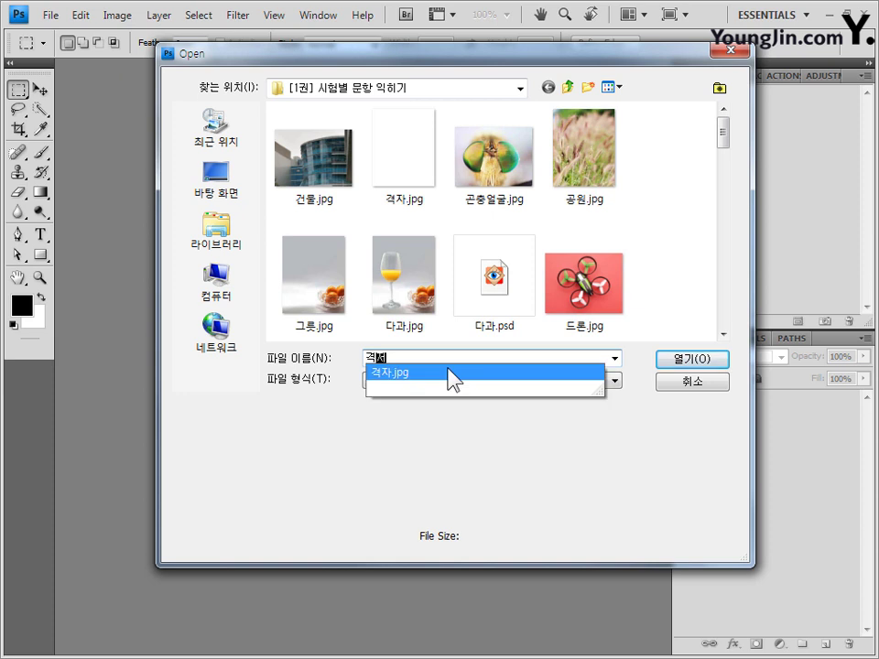
text(ㅏ)
text(.jpg)
click(424, 165)
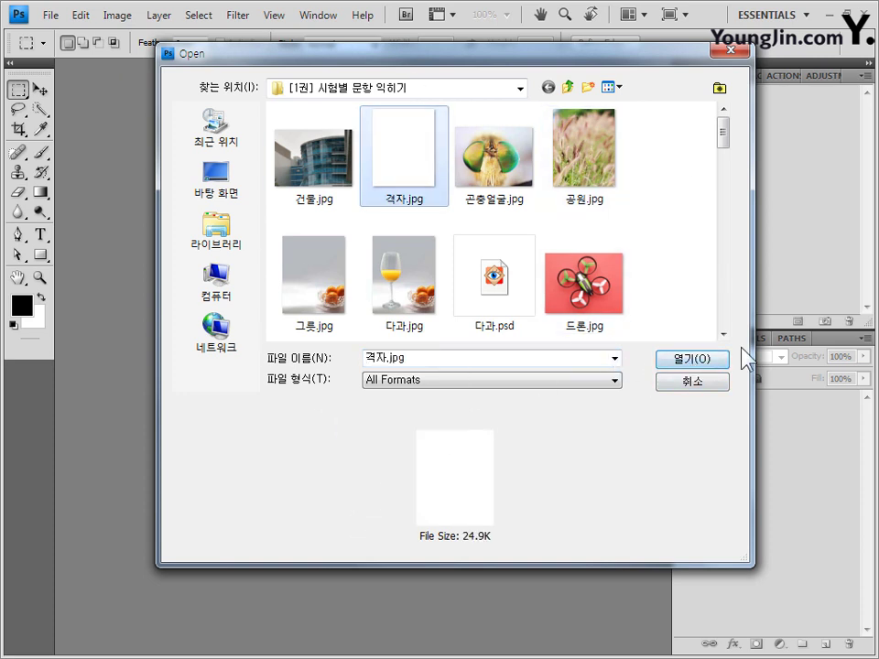
click(718, 358)
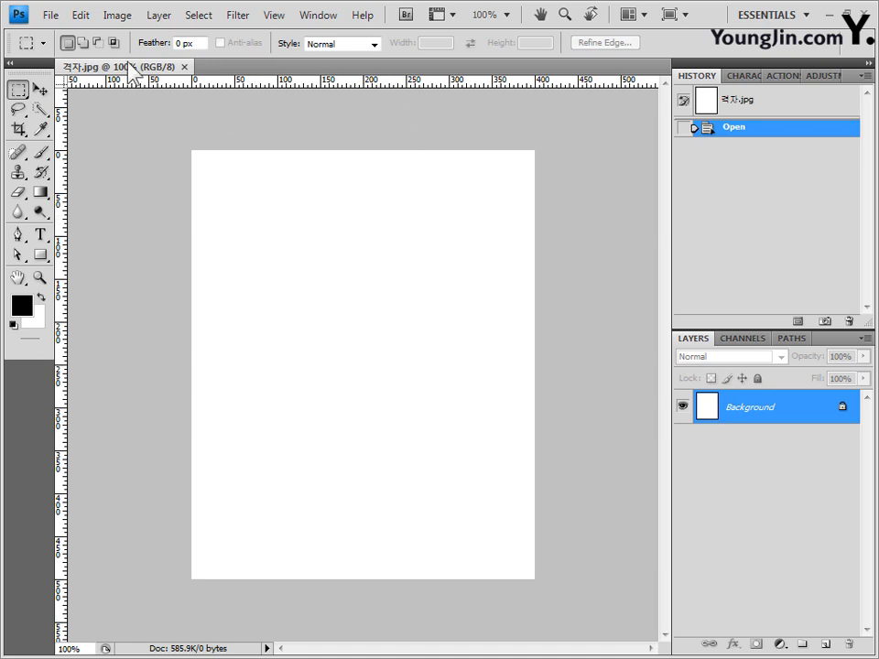
Undock the 격자.jpg document into a floating window and set its ruler units to Pixels.
drag(122, 66, 257, 191)
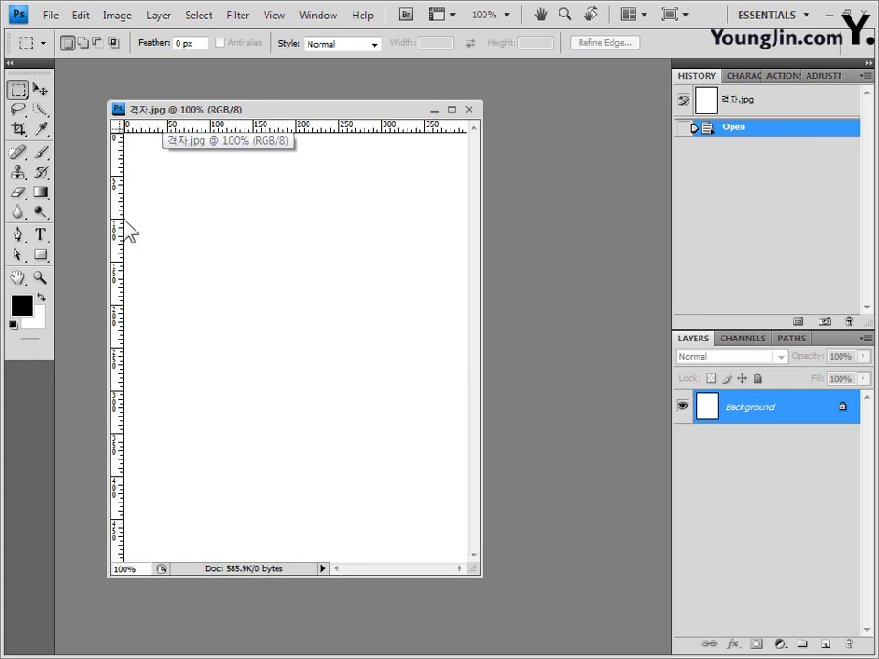
drag(330, 104, 296, 86)
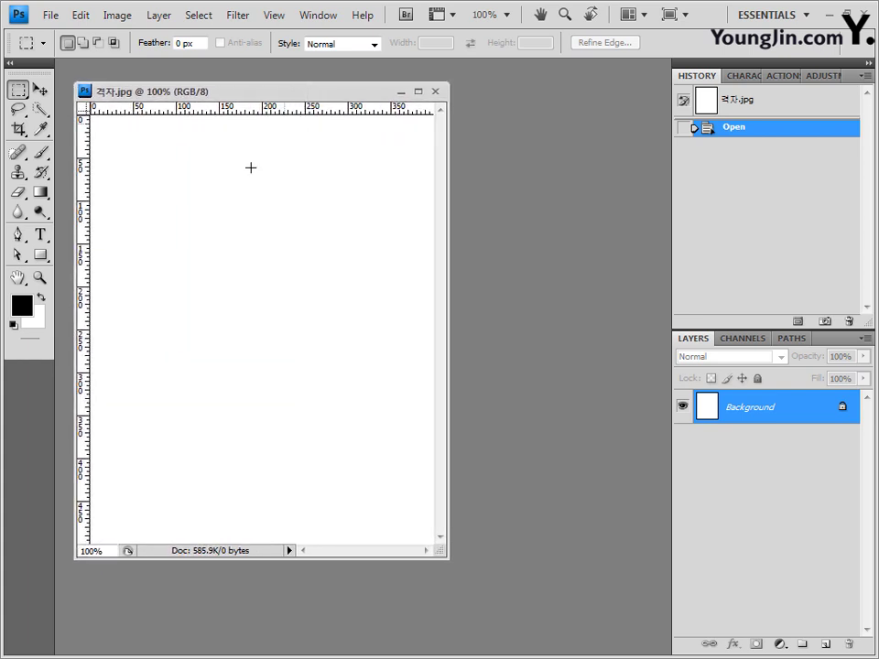
right_click(120, 111)
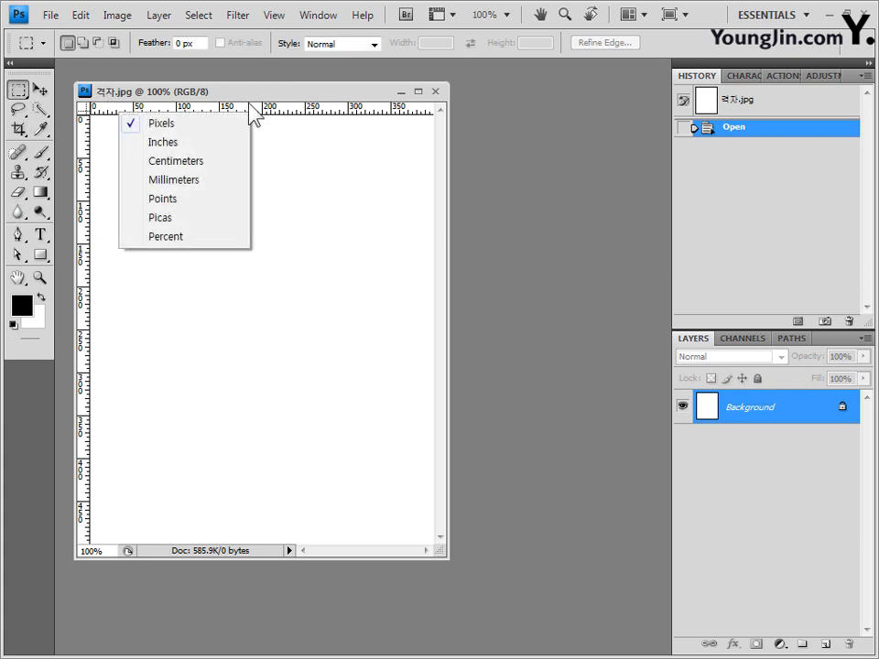
click(212, 128)
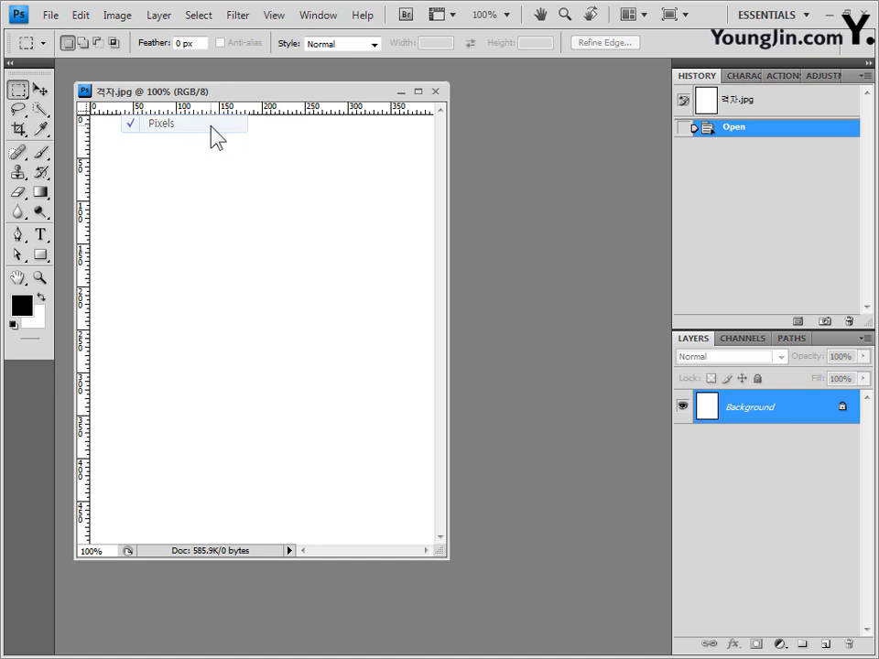
In the Guides, Grid & Slices preferences, keep a gridline every 100 pixels and set the grid subdivisions to 1.
double_click(162, 111)
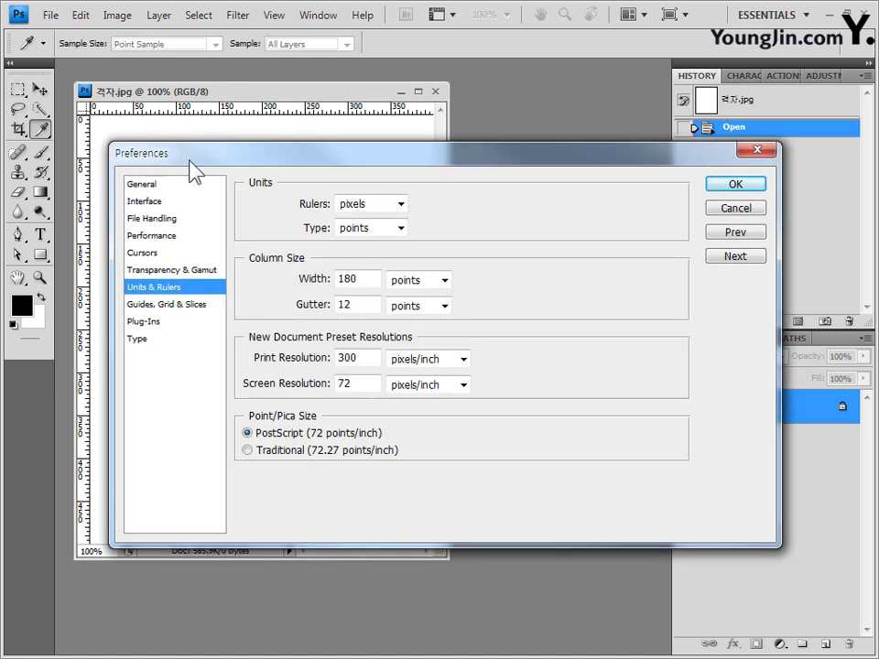
click(165, 309)
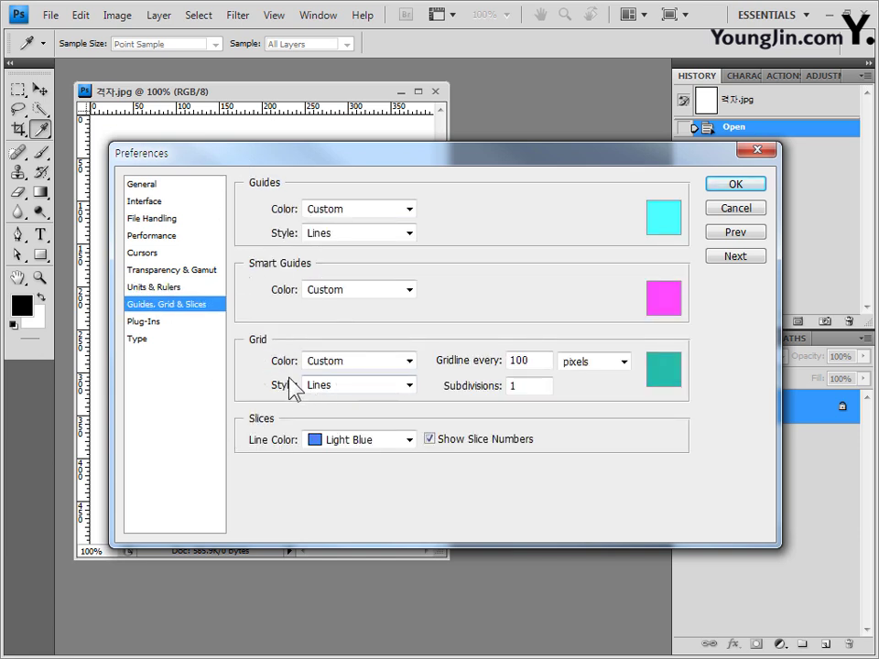
double_click(533, 361)
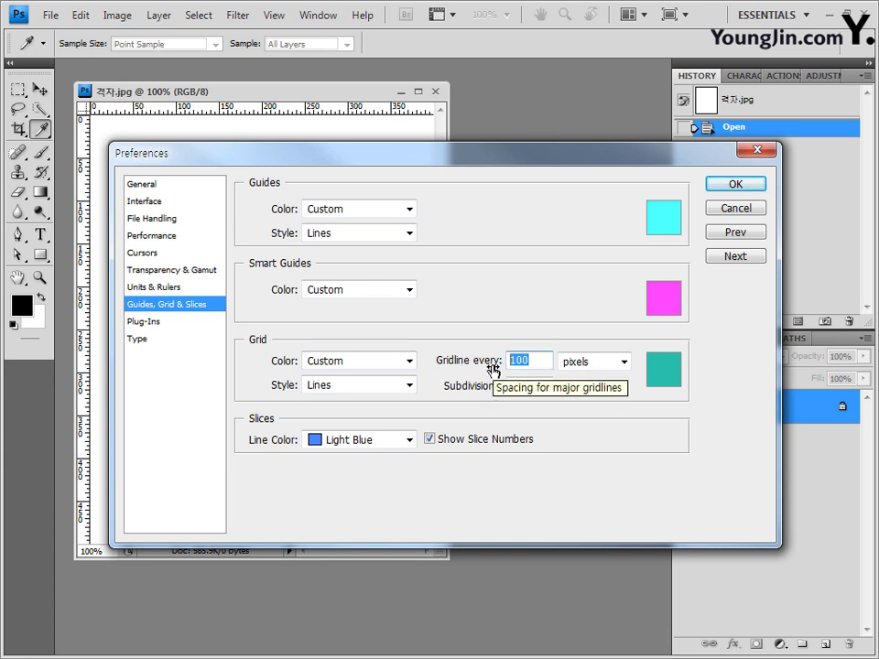
key(Tab)
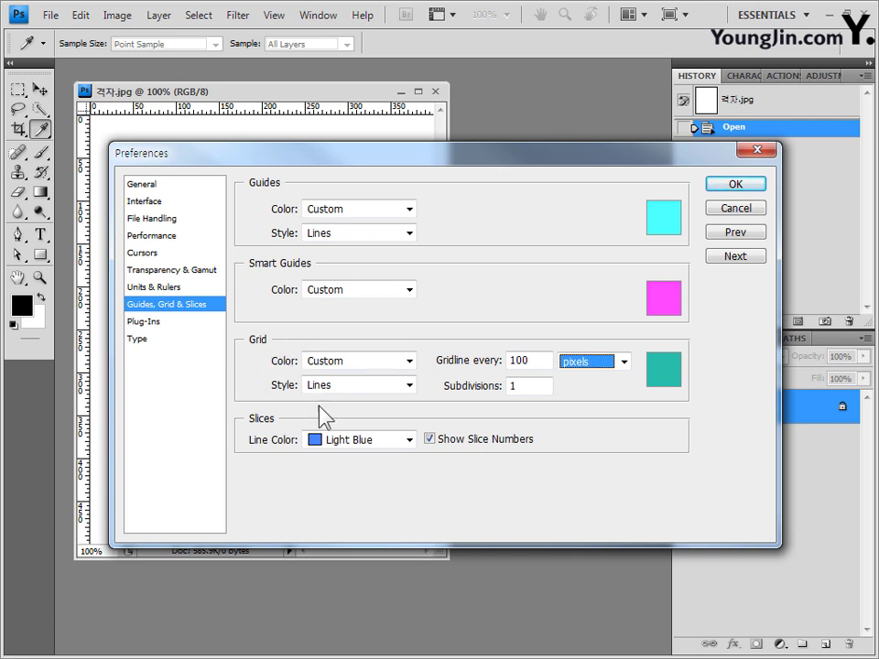
click(534, 386)
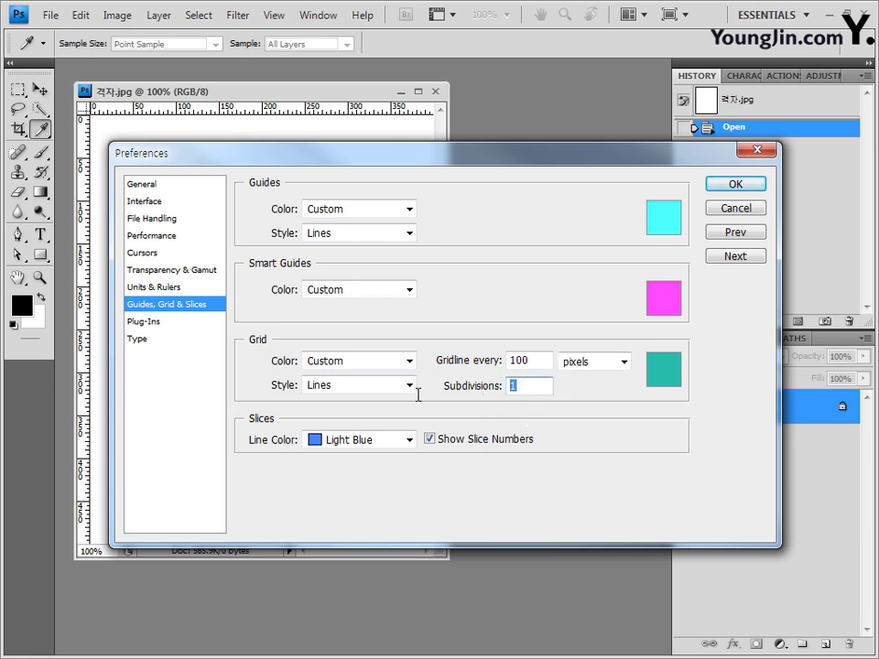
text(5)
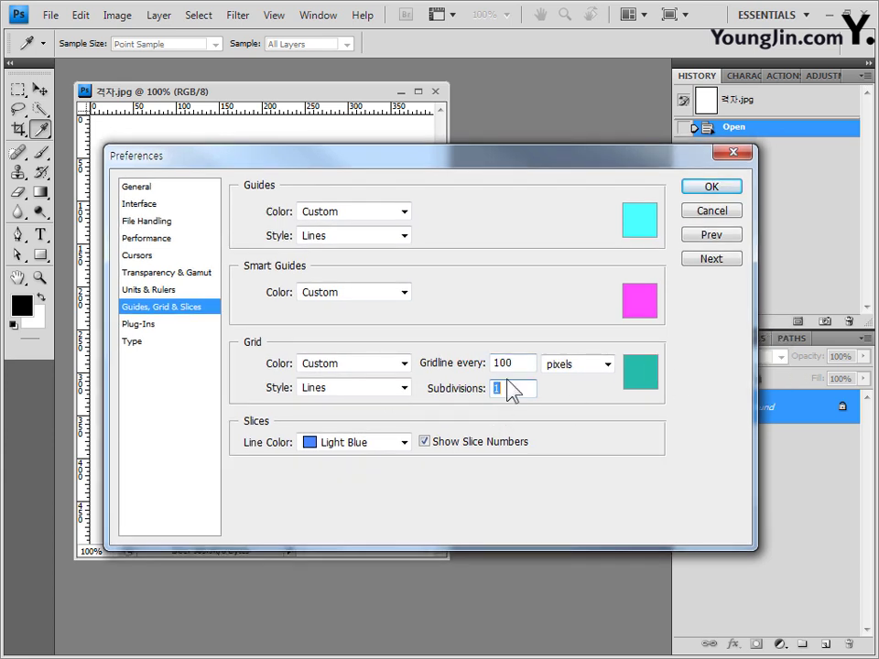
text(5)
drag(499, 389, 404, 390)
text(1)
Try several custom grid colors and set the grid color to yellow, #ecea2e.
click(641, 372)
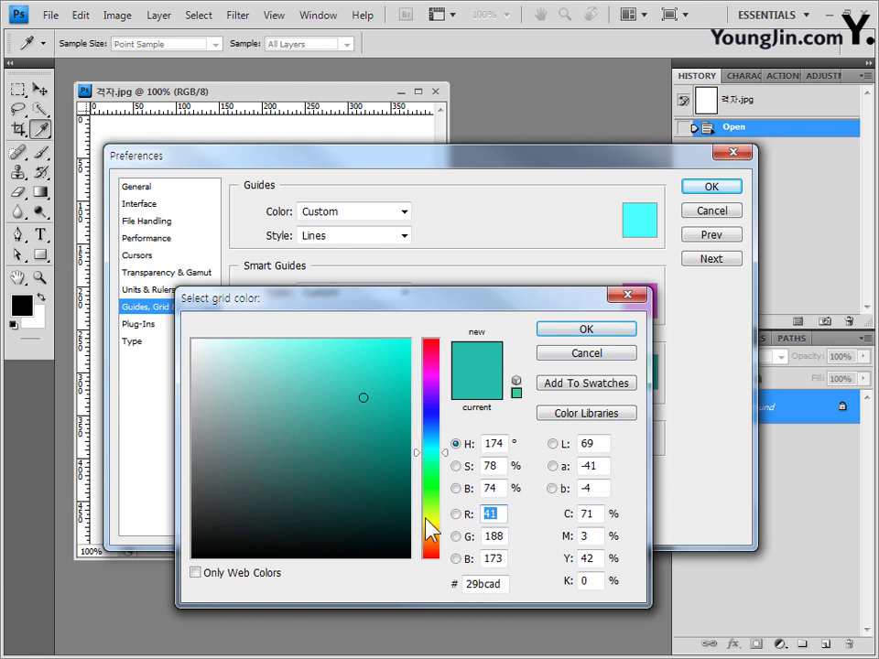
click(429, 517)
click(353, 365)
click(258, 449)
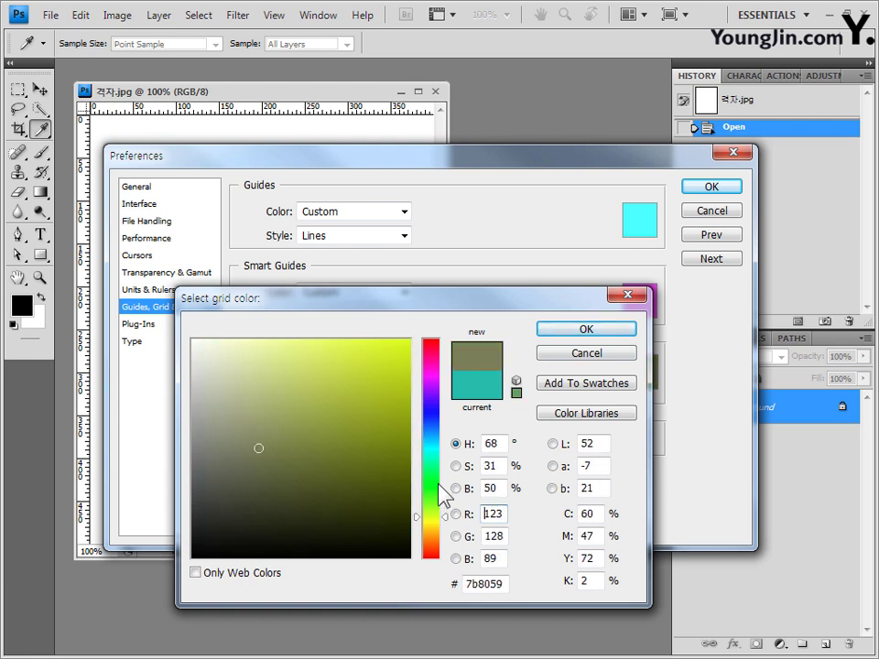
click(429, 476)
click(401, 376)
click(284, 409)
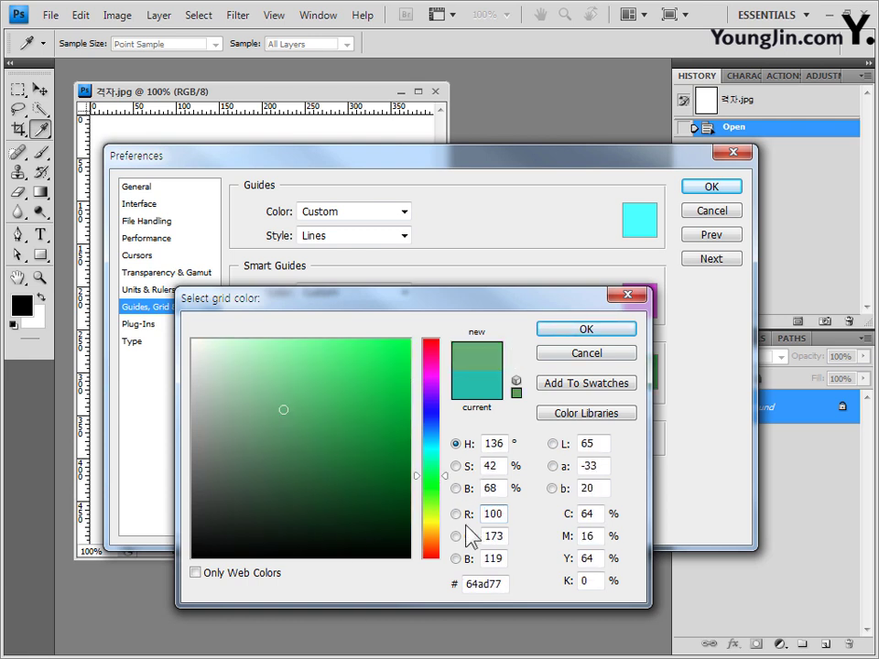
click(429, 521)
click(429, 523)
click(367, 353)
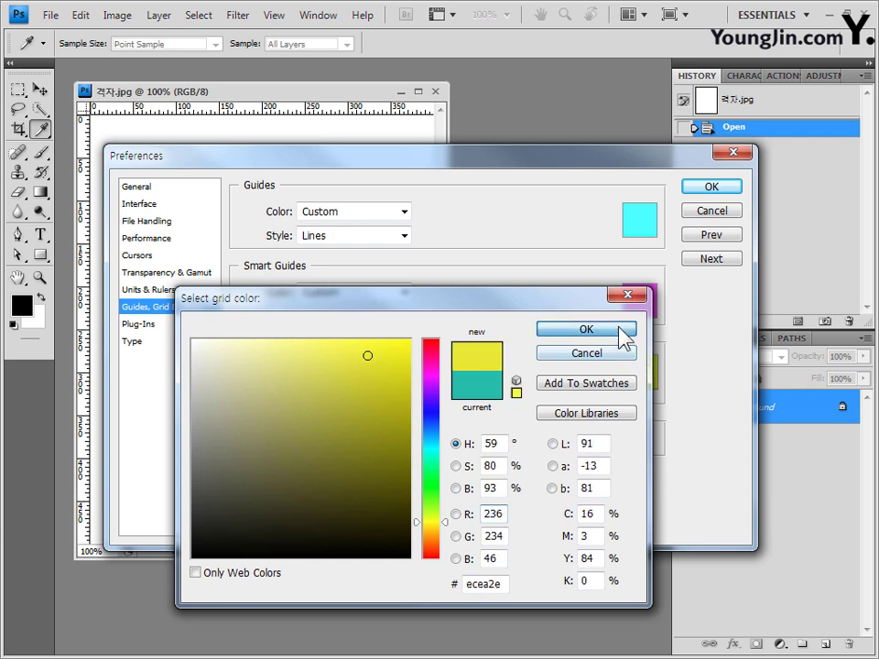
click(586, 328)
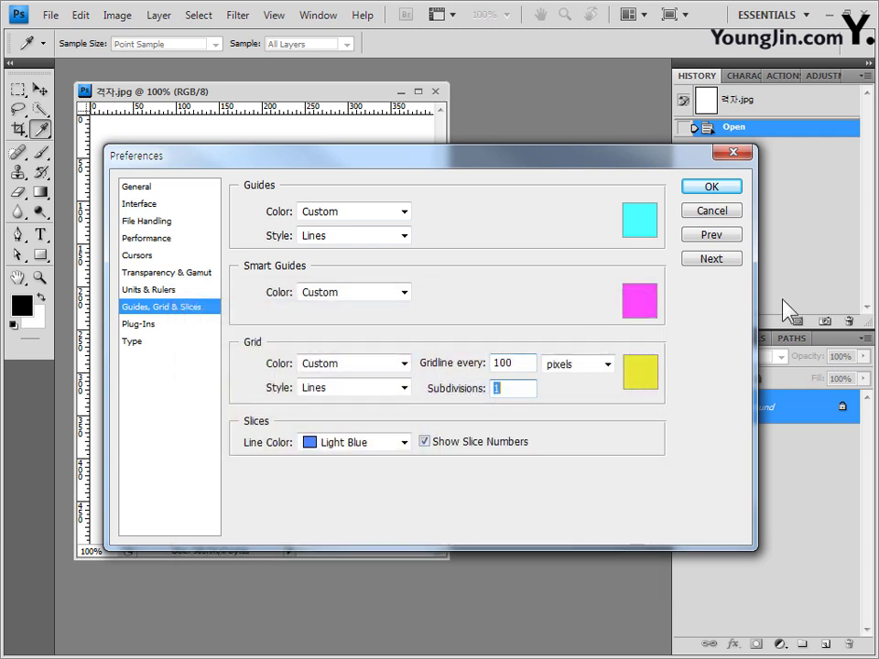
Apply the grid preferences and show the grid over the image.
click(712, 187)
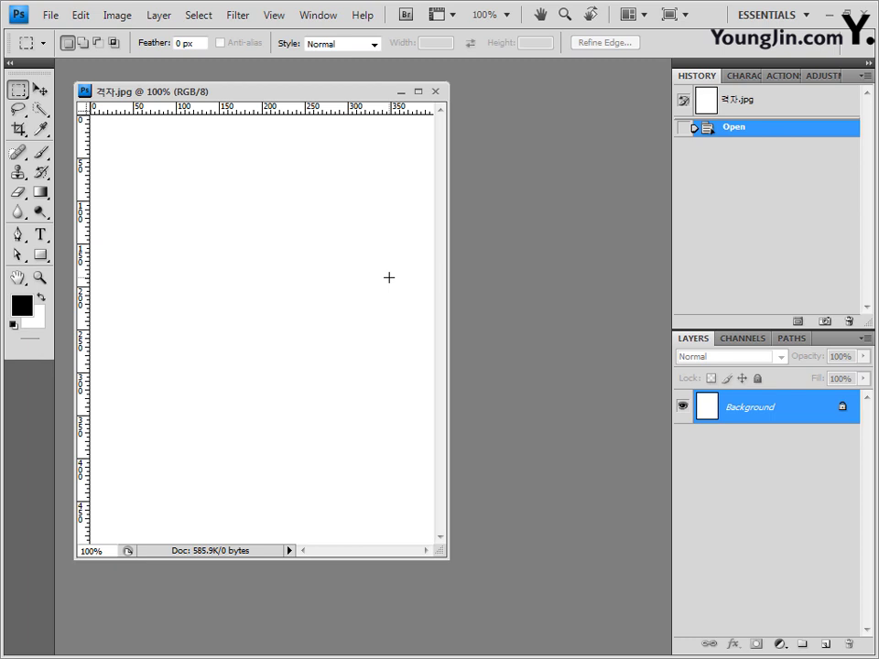
key(ctrl+apostrophe)
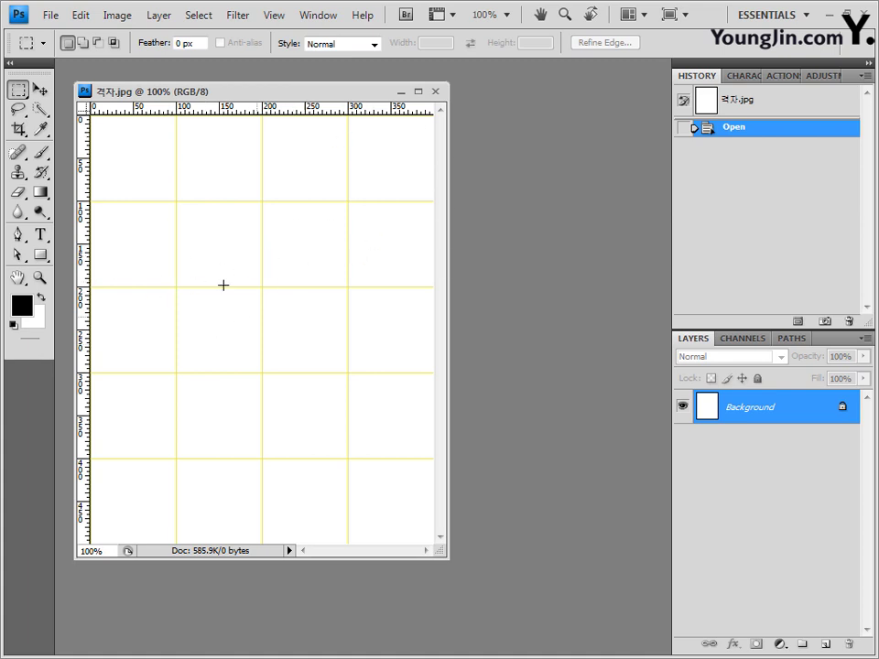
Change the custom grid color to a dark gray in the Guides, Grid & Slices preferences and apply it.
double_click(237, 108)
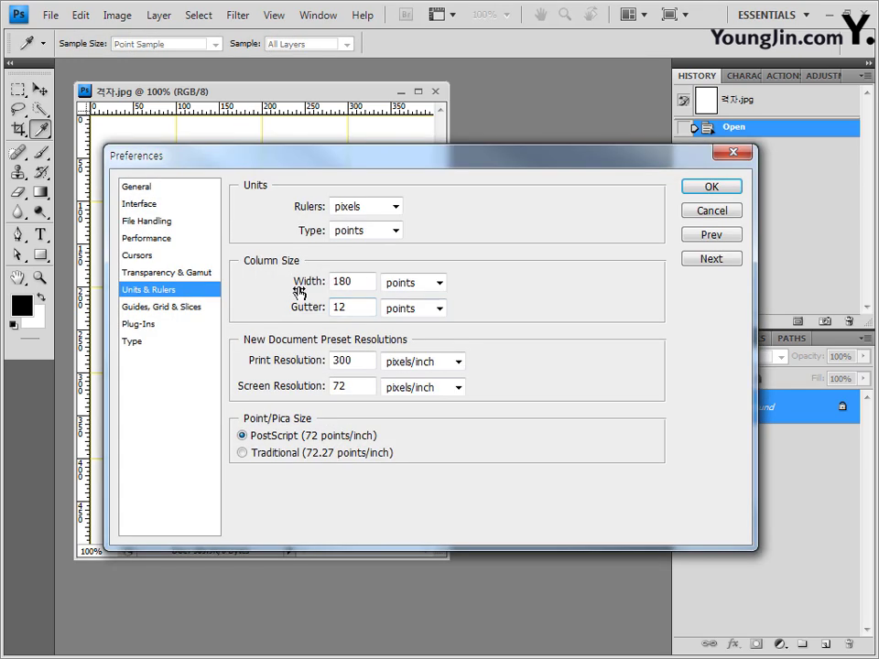
click(148, 305)
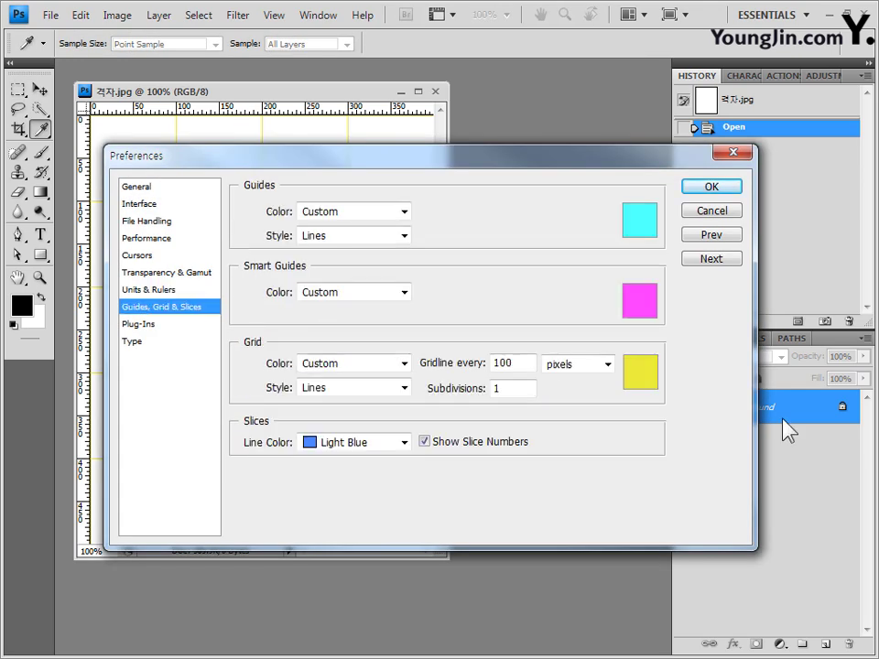
click(630, 375)
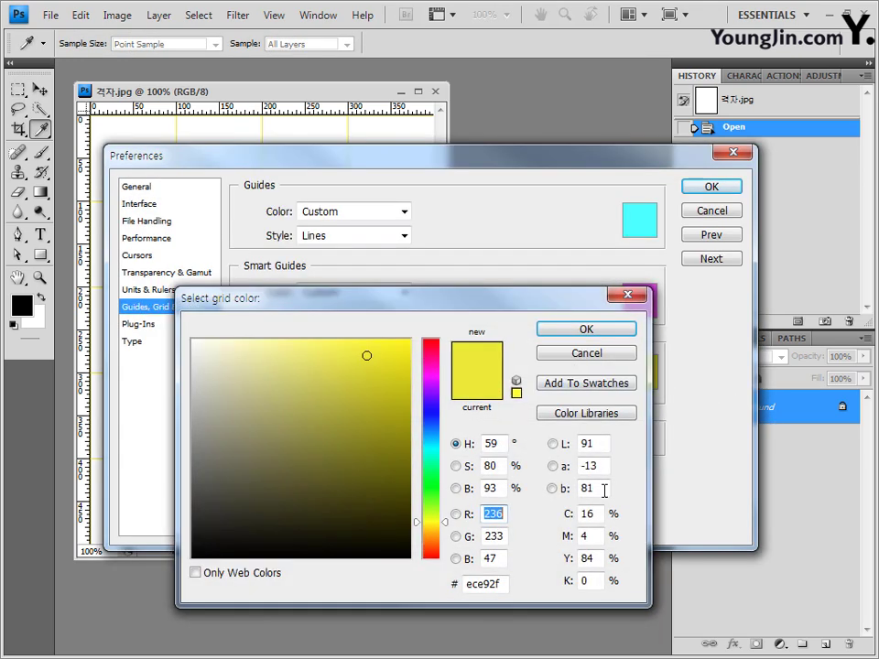
click(236, 498)
click(585, 331)
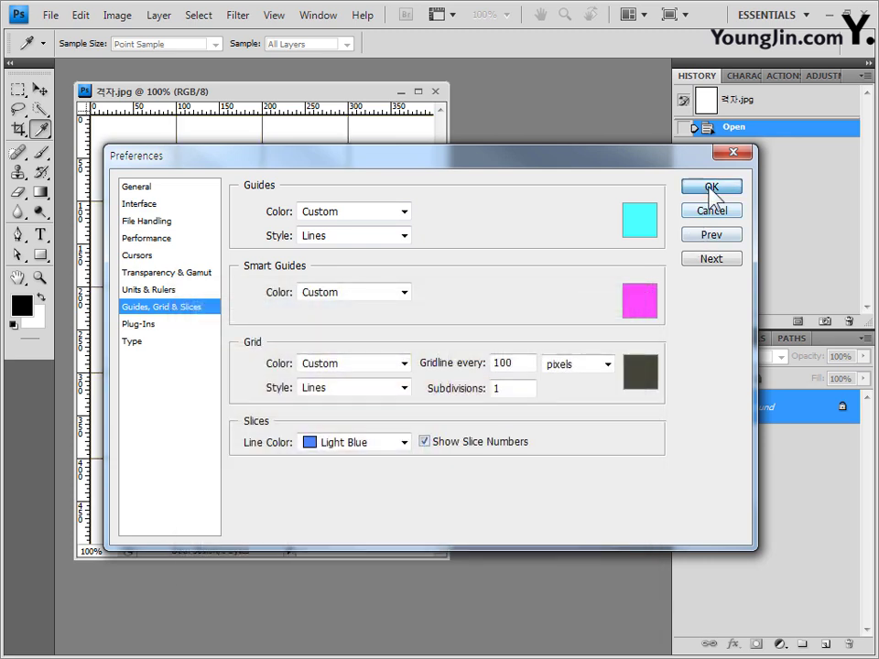
click(712, 187)
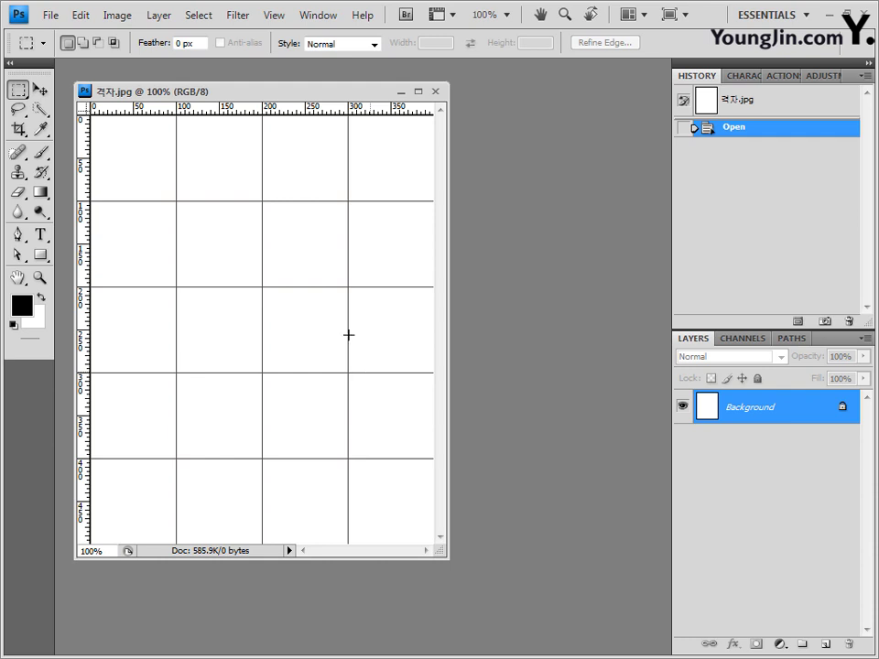
click(89, 16)
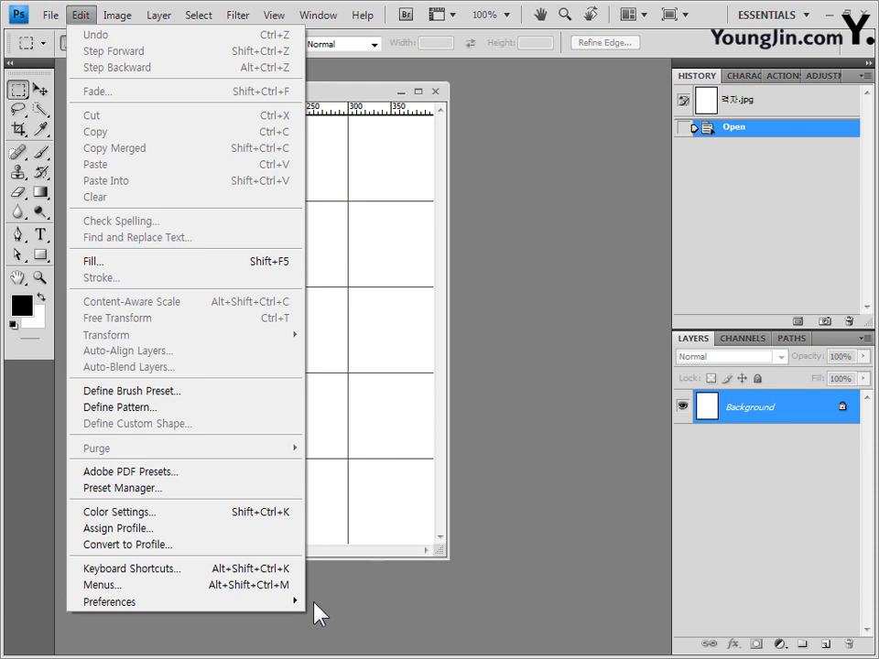
mouse_move(298, 602)
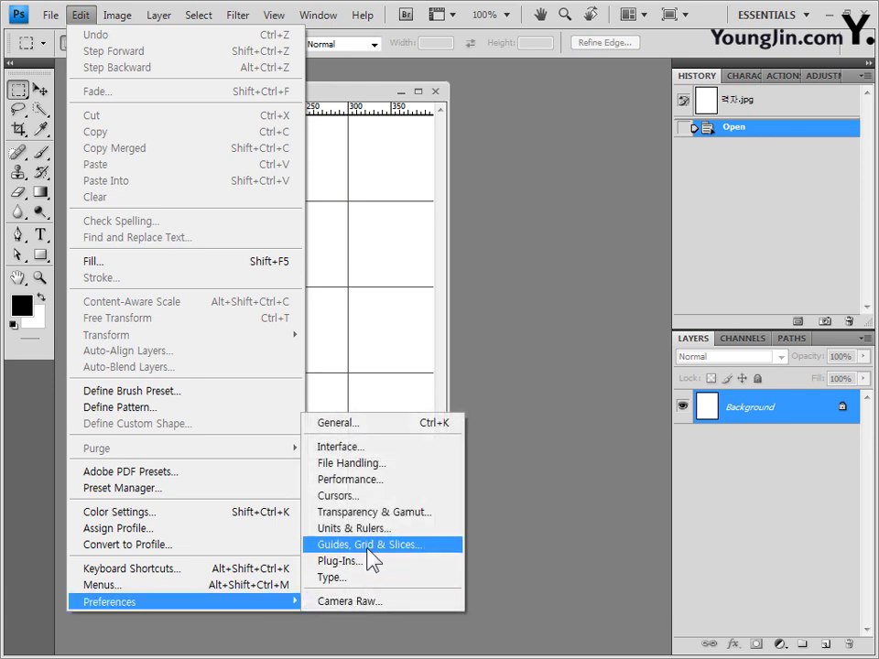
click(410, 120)
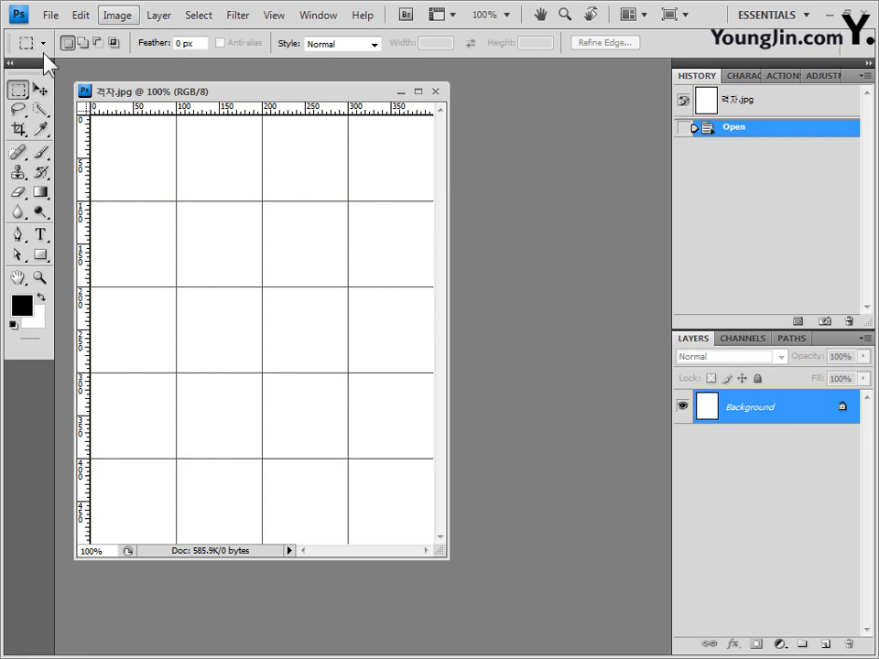
click(50, 15)
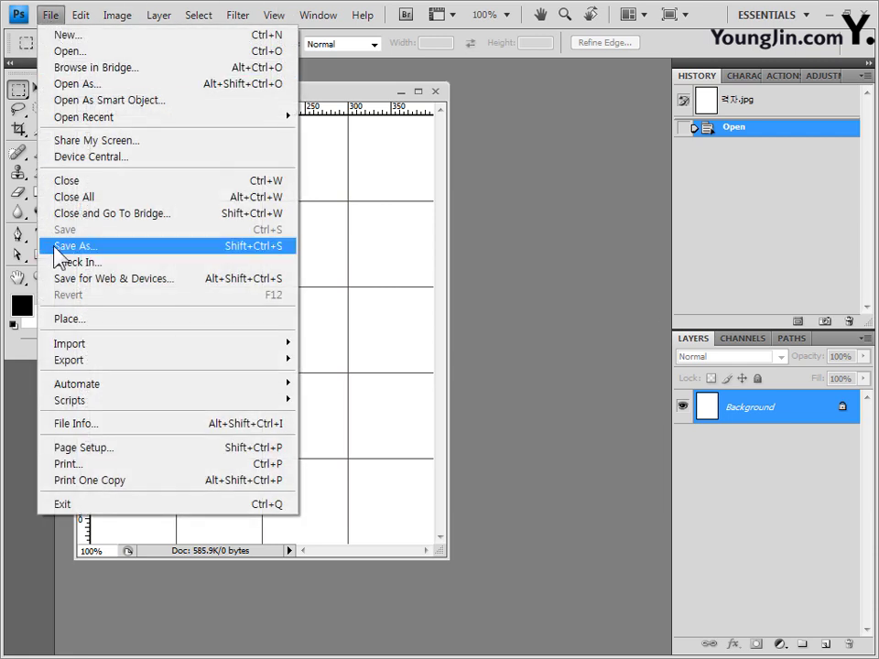
click(55, 247)
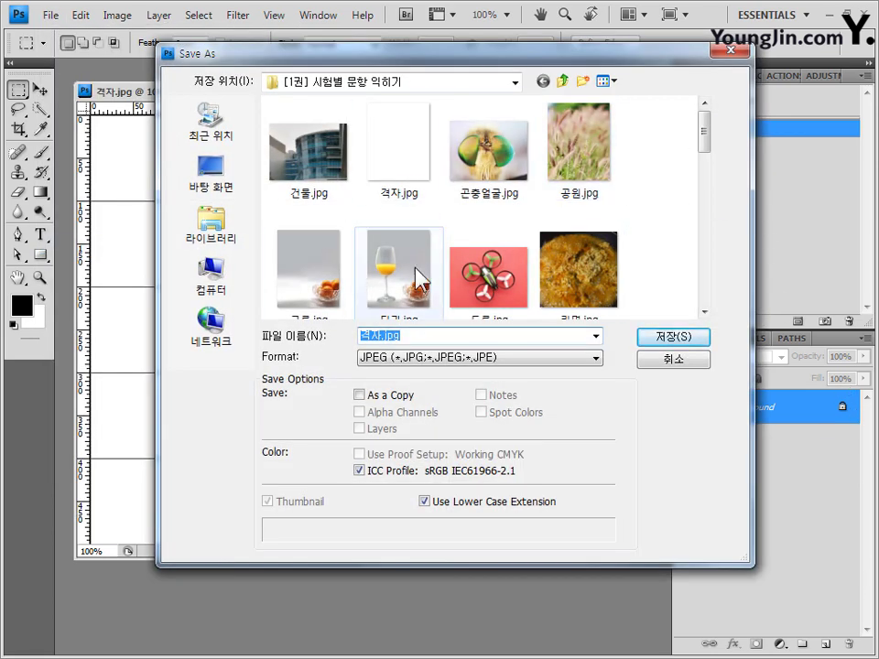
click(702, 376)
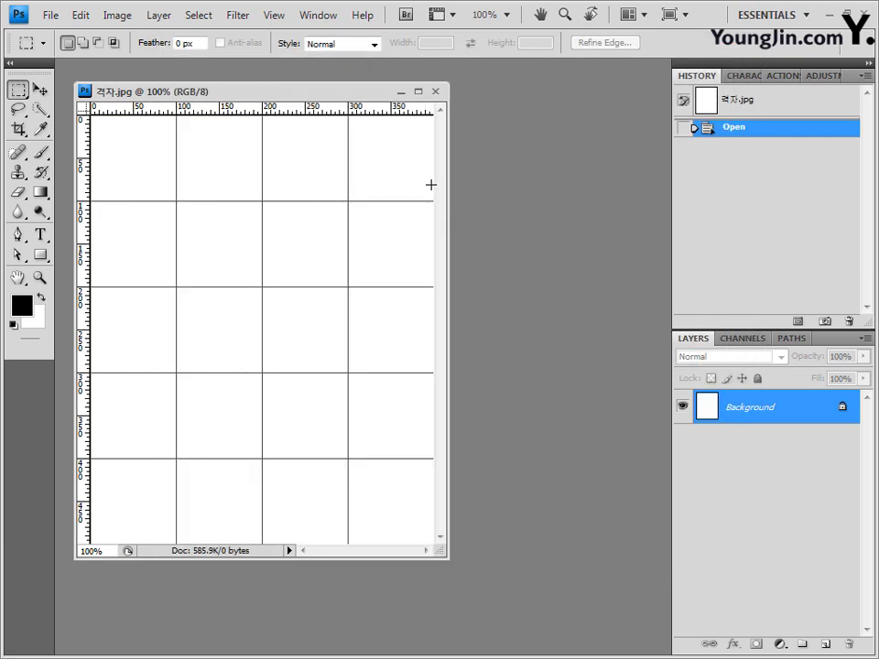
Place a trial vertical guide at about 65 px and a horizontal guide at about 80 px, and clear both guides.
drag(421, 91, 414, 73)
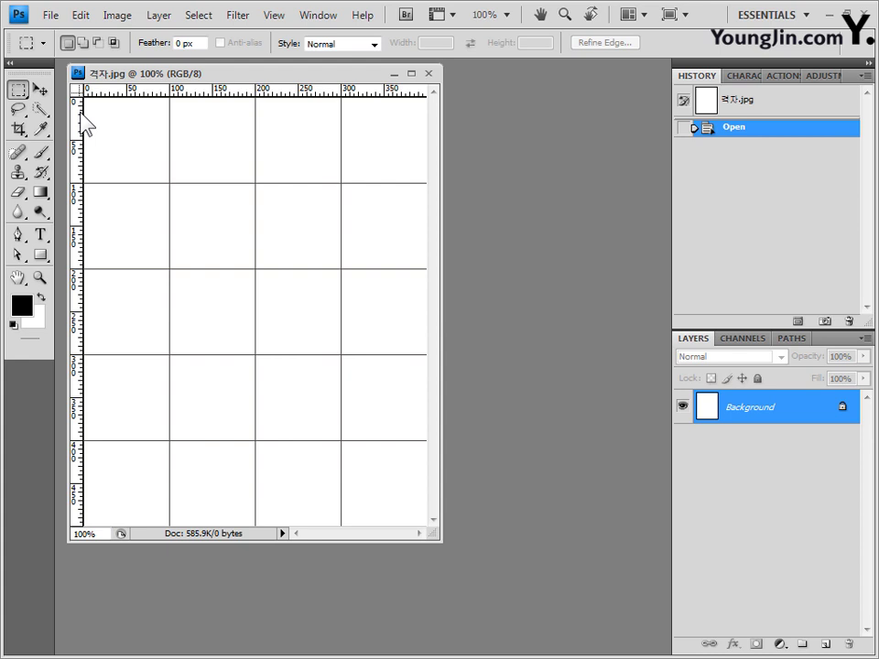
click(40, 90)
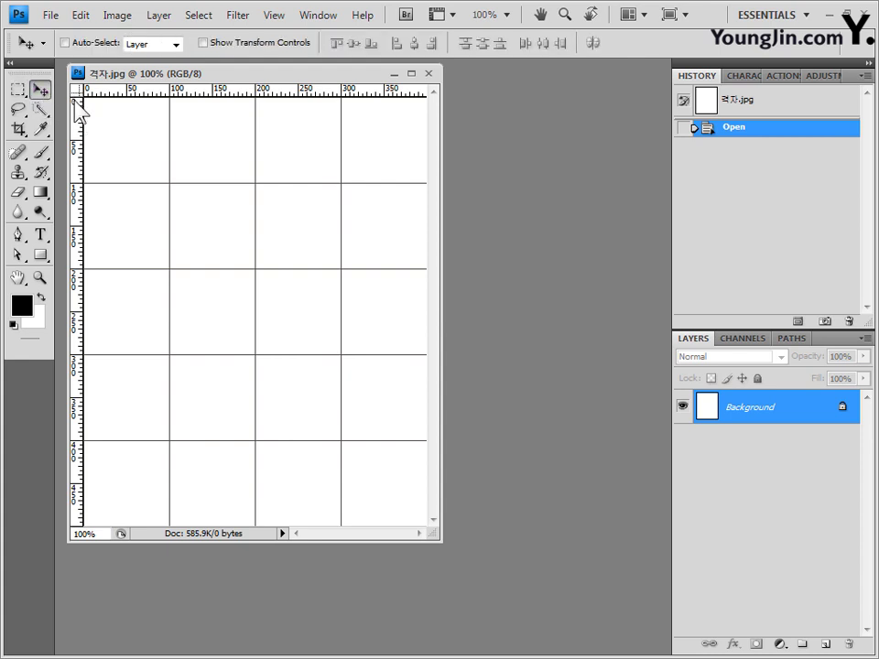
drag(82, 122, 139, 131)
drag(187, 92, 181, 168)
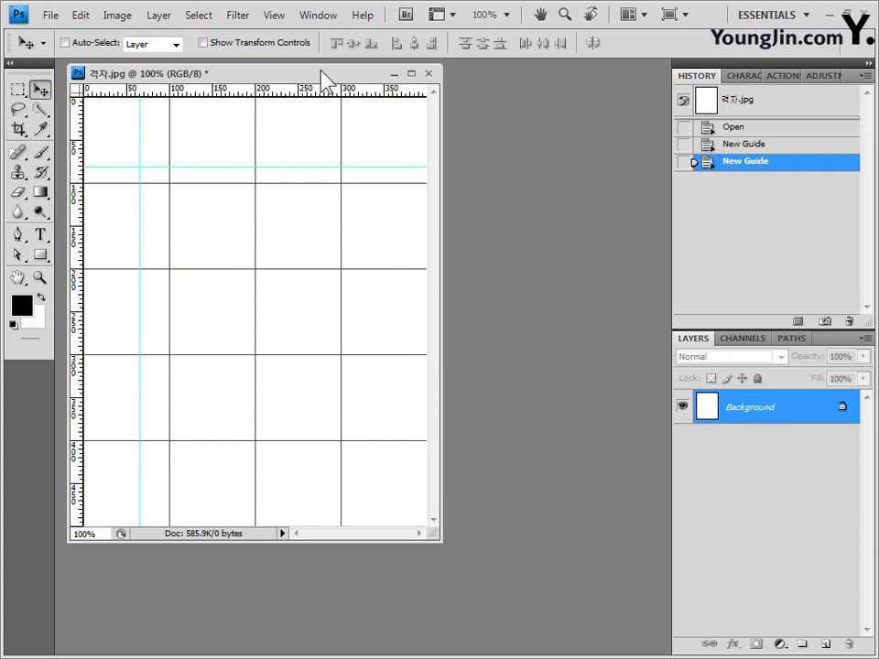
click(273, 14)
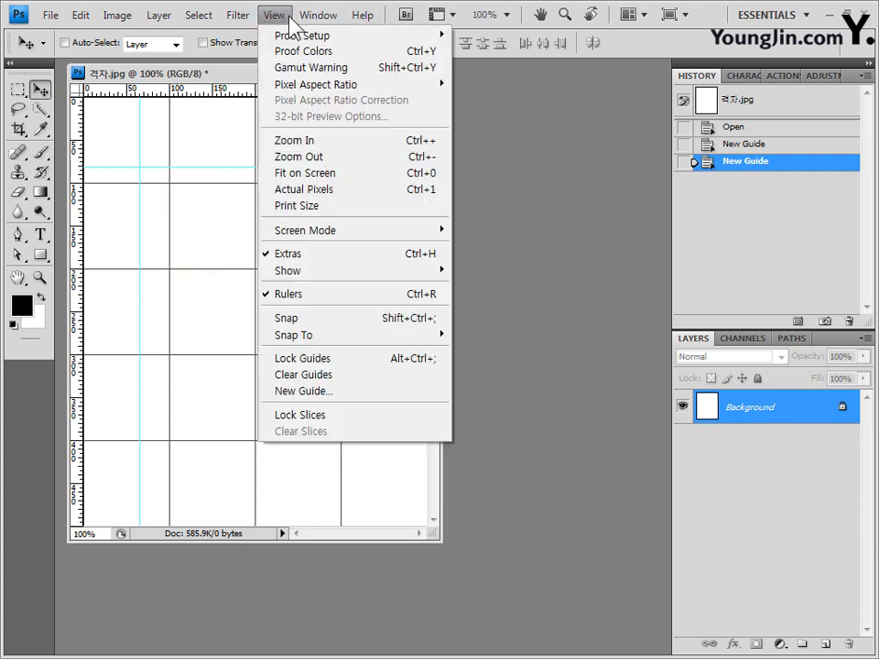
click(345, 385)
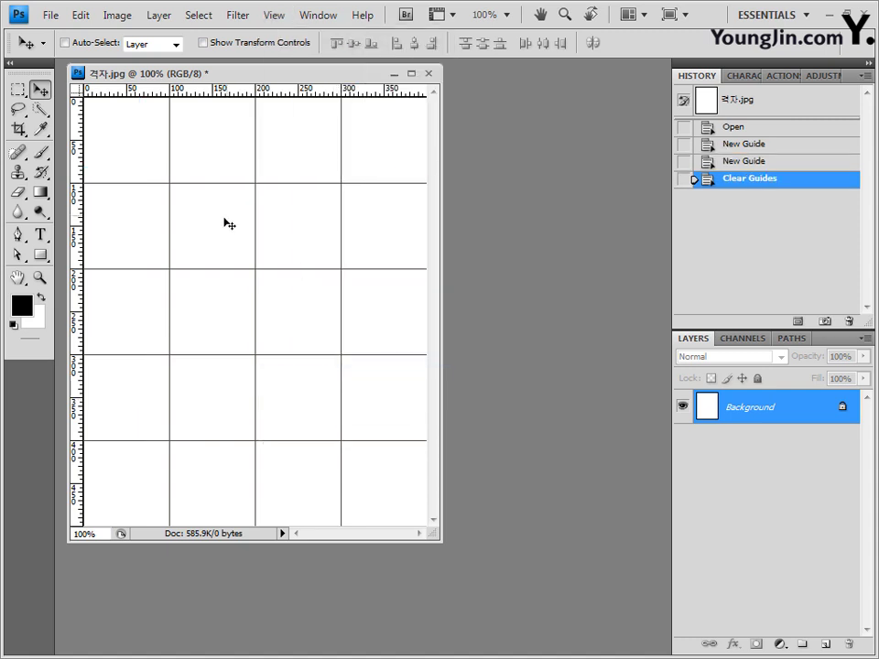
Place a vertical guide at about 60 px and a horizontal guide at about 75 px on the image.
click(284, 15)
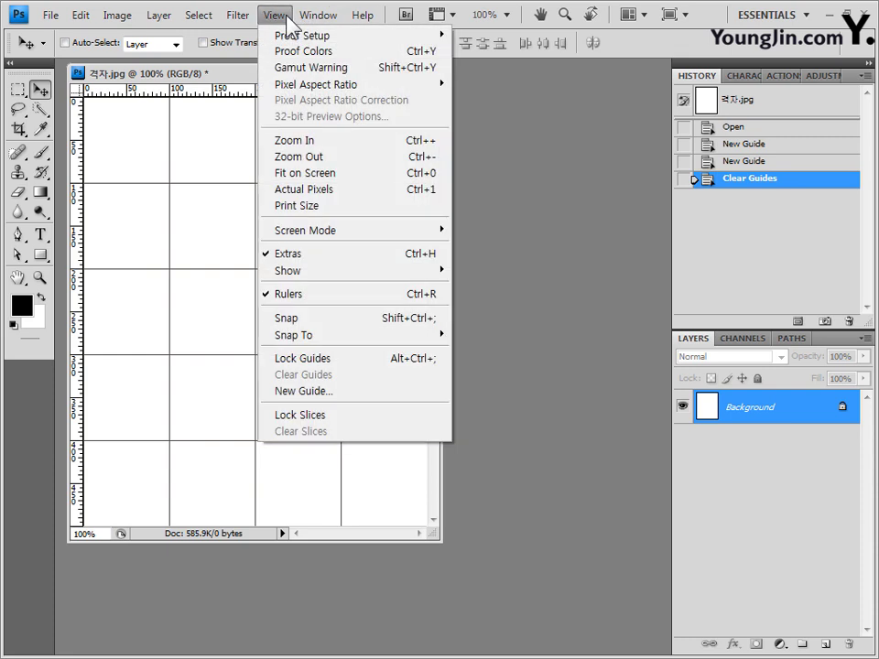
mouse_move(362, 270)
click(183, 66)
drag(80, 181, 134, 146)
drag(141, 95, 152, 159)
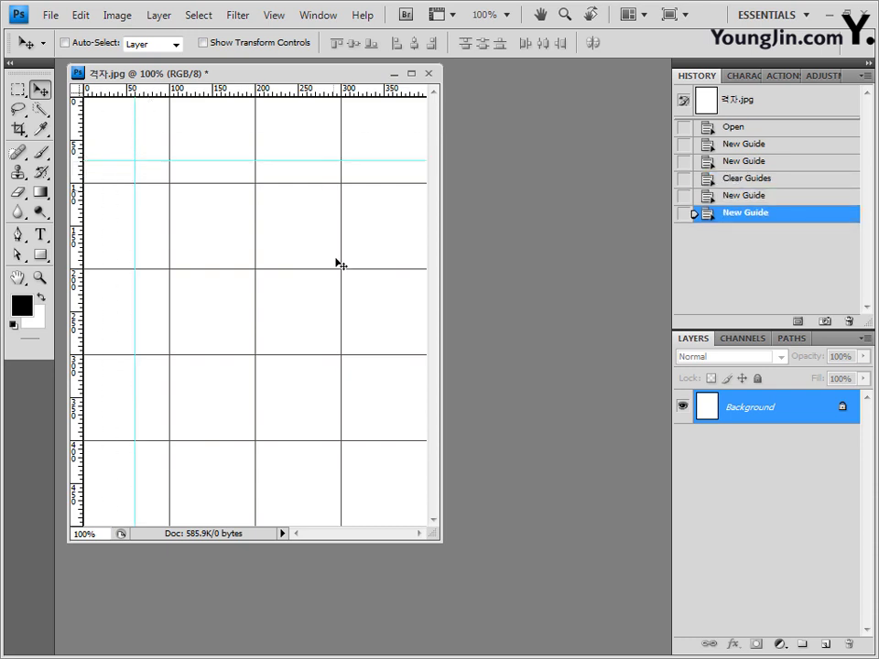
Toggle the grid off and on again over the image to compare it with the guides.
key(ctrl+apostrophe)
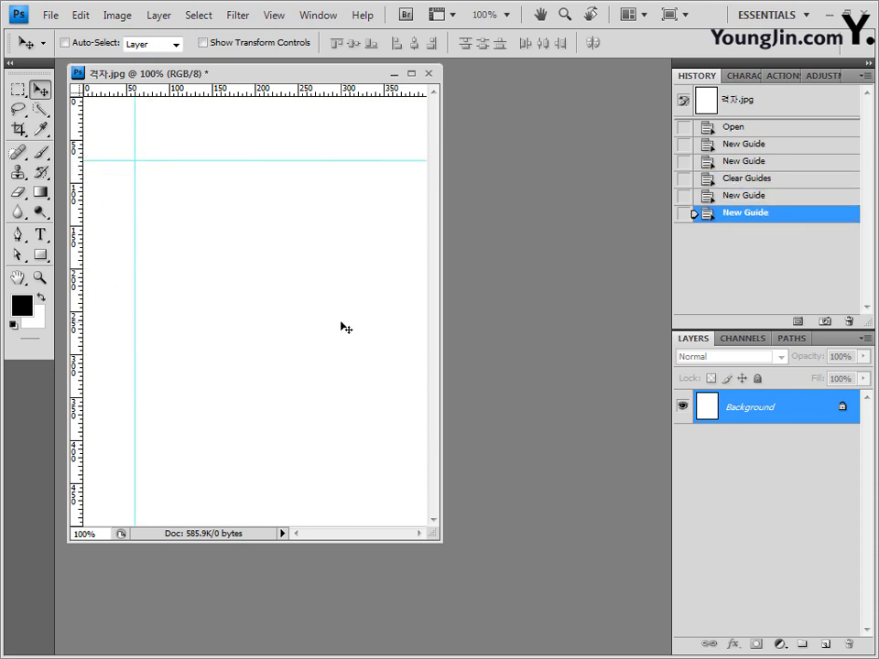
key(ctrl+apostrophe)
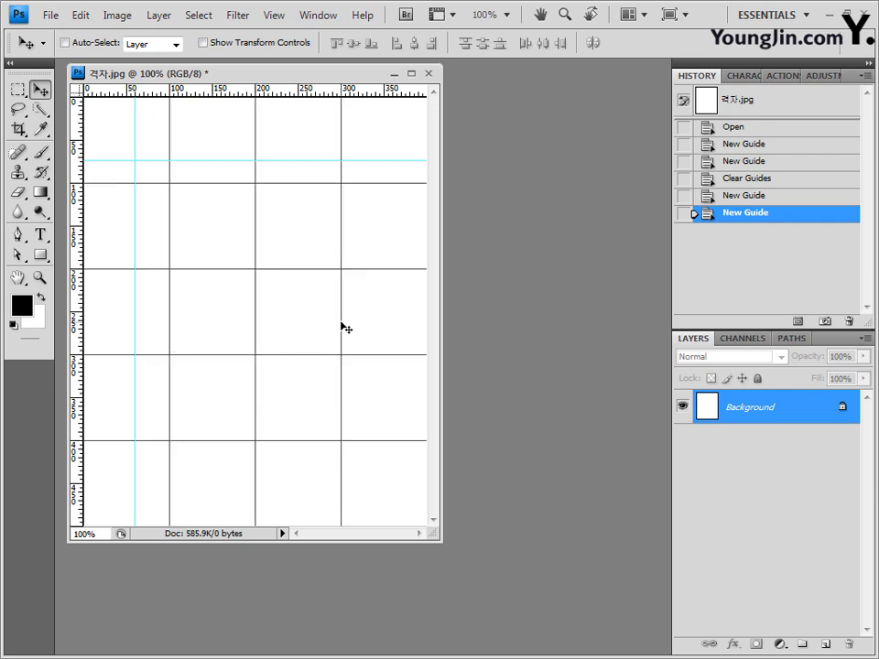
key(ctrl+apostrophe)
key(ctrl+apostrophe)
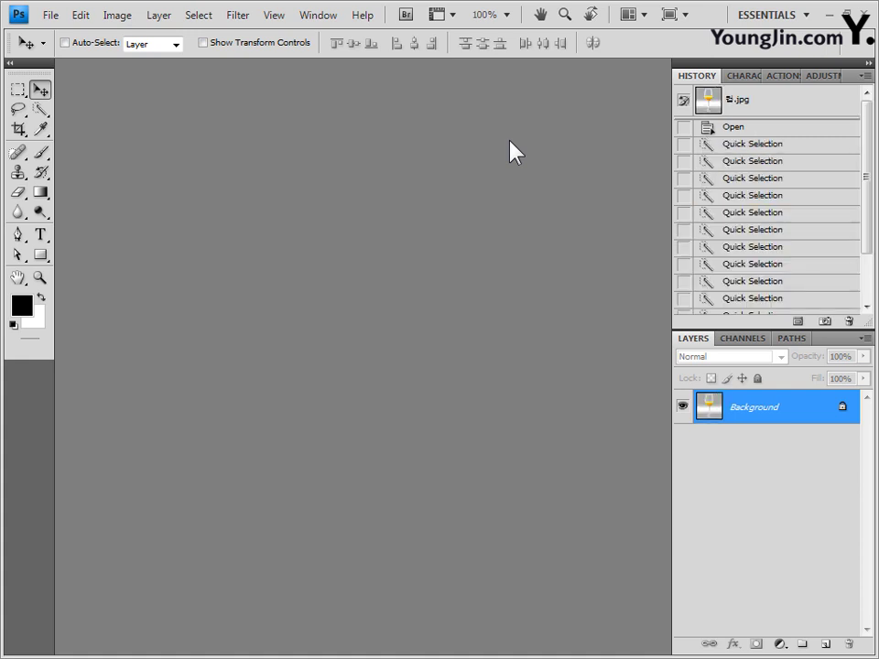
Open 그릇.jpg and 컵.jpg together from the [1권] 시험별 문항 익히기 folder.
click(50, 14)
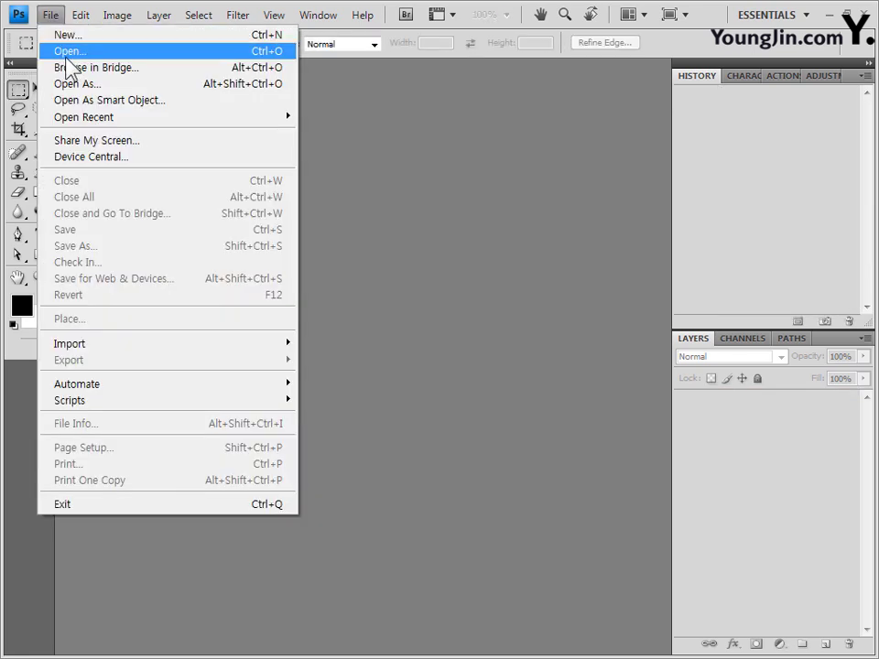
click(536, 192)
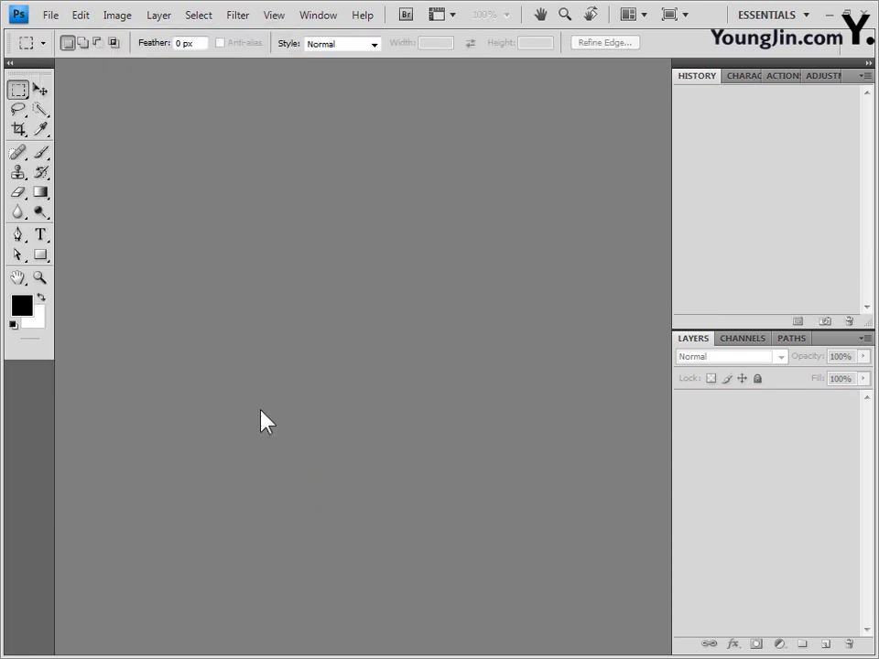
double_click(416, 241)
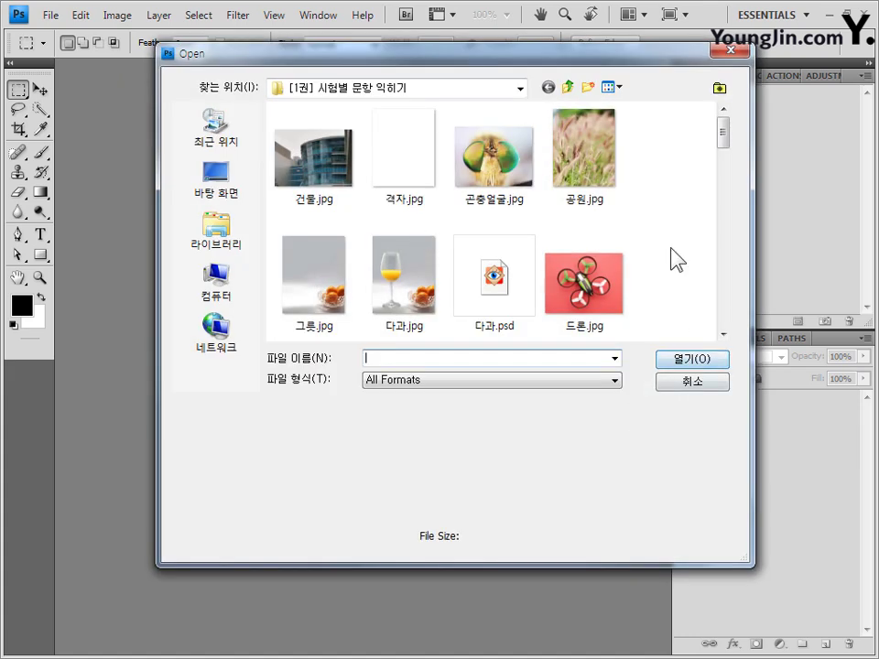
drag(575, 55, 538, 73)
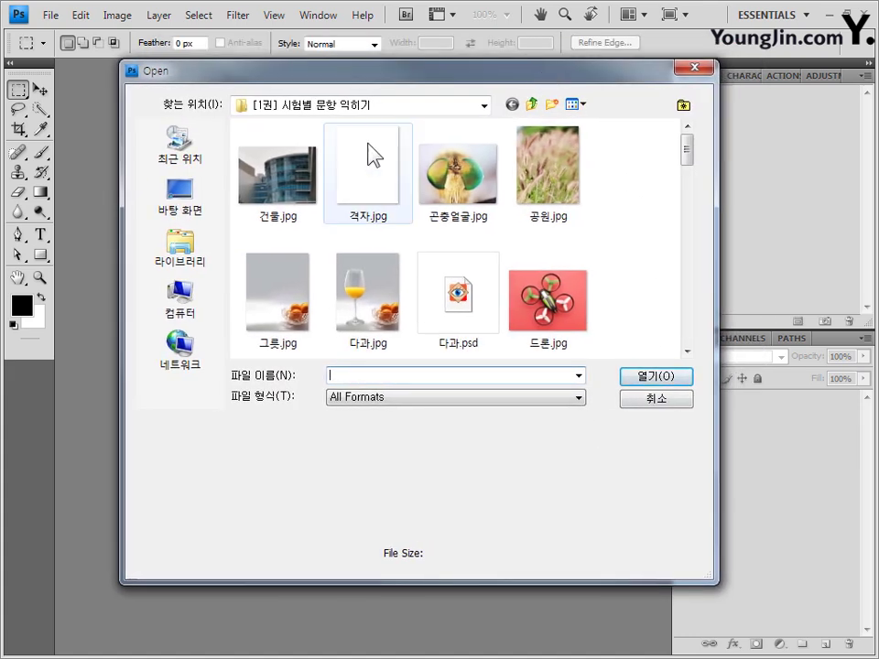
click(296, 296)
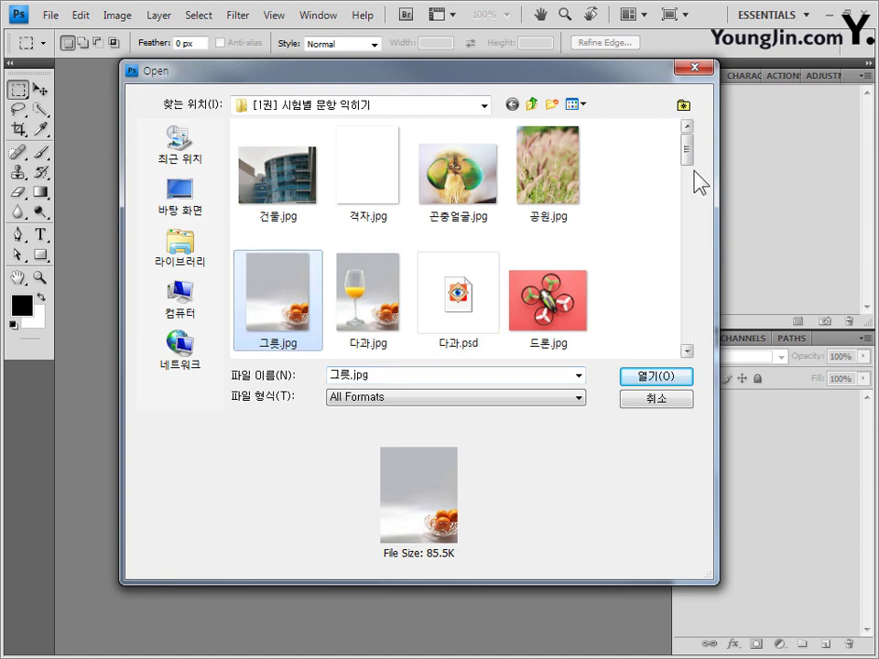
drag(688, 150, 688, 283)
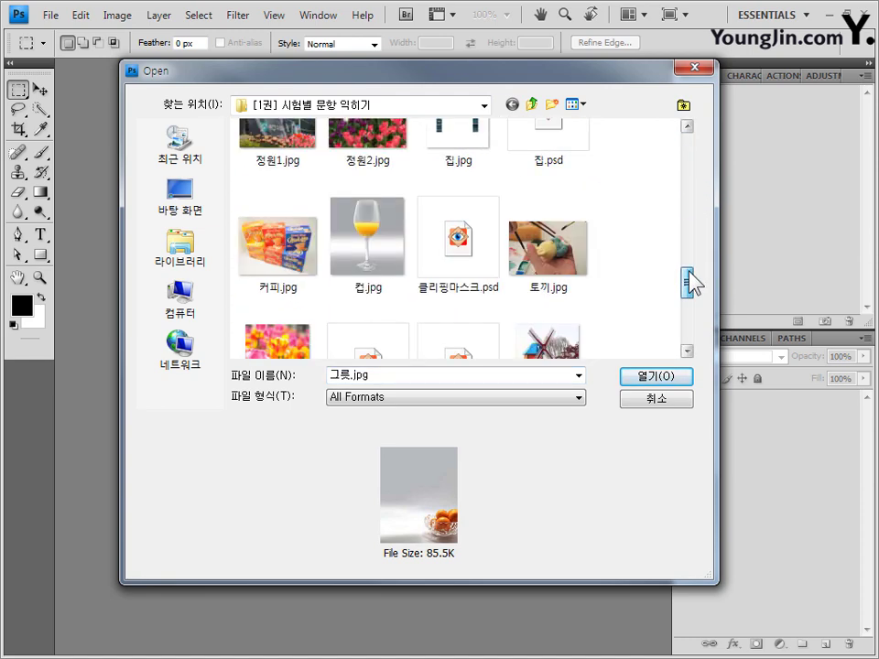
ctrl+click(378, 240)
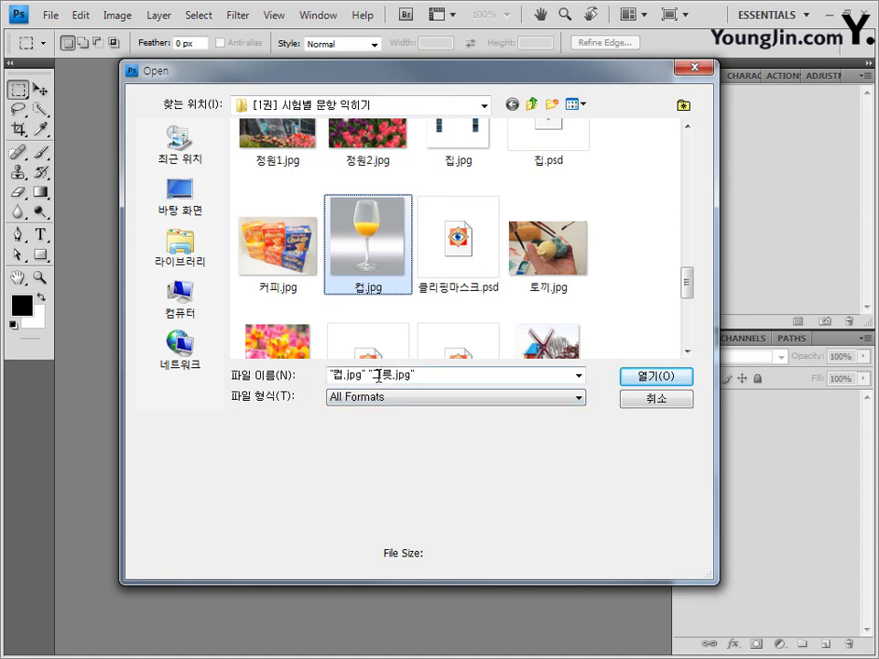
click(665, 382)
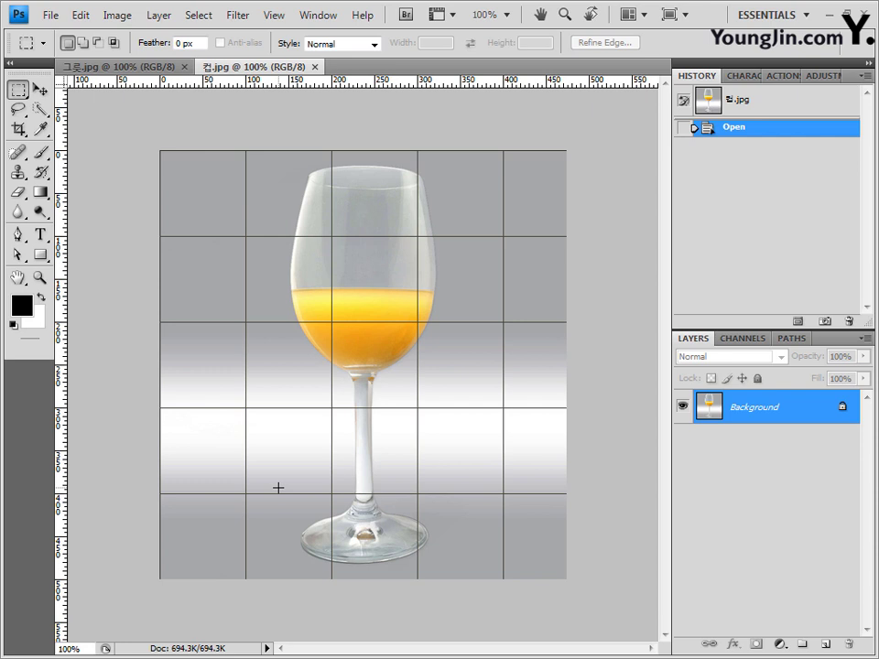
Hide the grid on 컵.jpg and float its document in a separate window over 그릇.jpg.
key(ctrl+apostrophe)
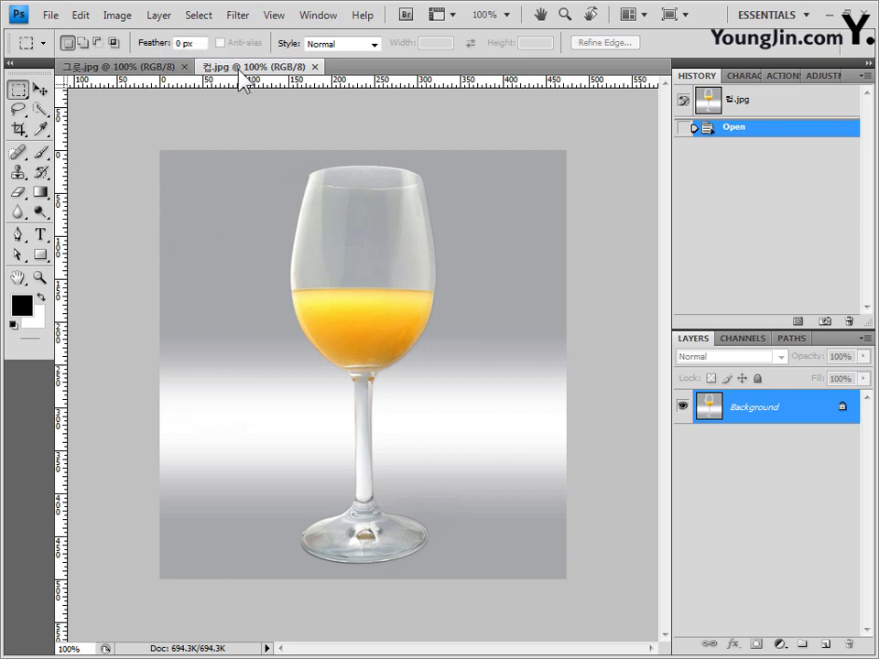
drag(240, 68, 276, 189)
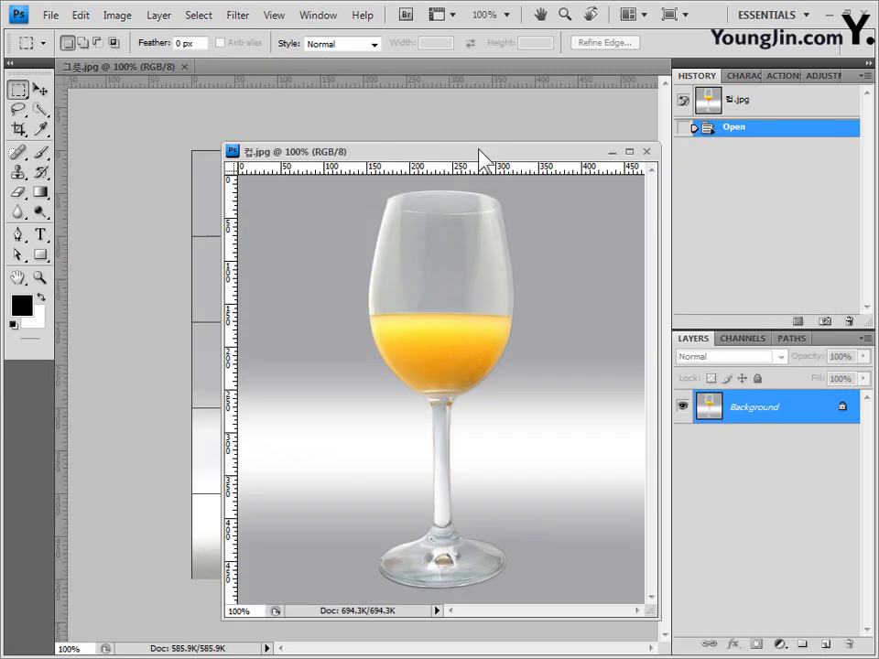
drag(478, 149, 379, 113)
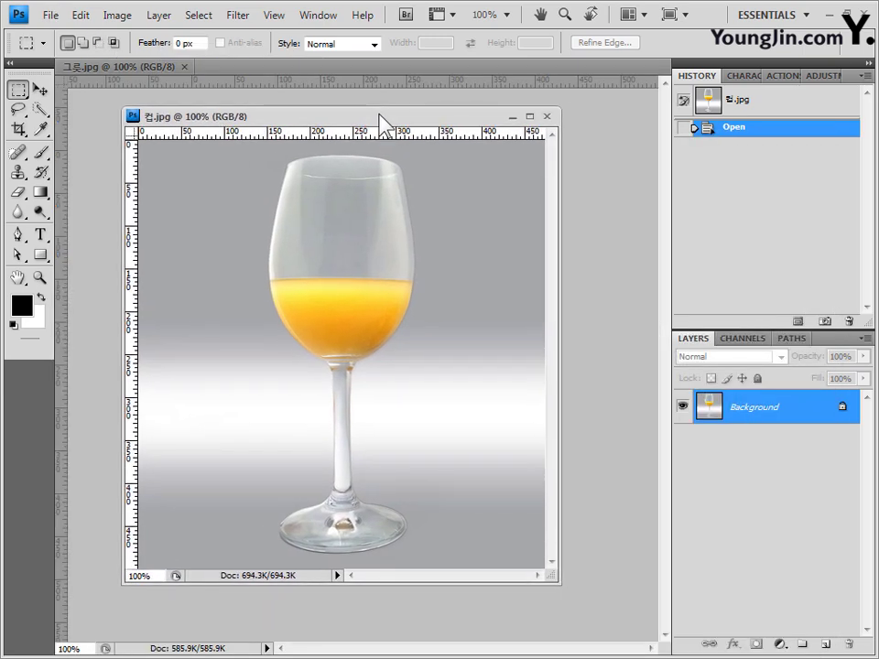
Activate the Quick Selection Tool and set it to add to the selection.
key(v)
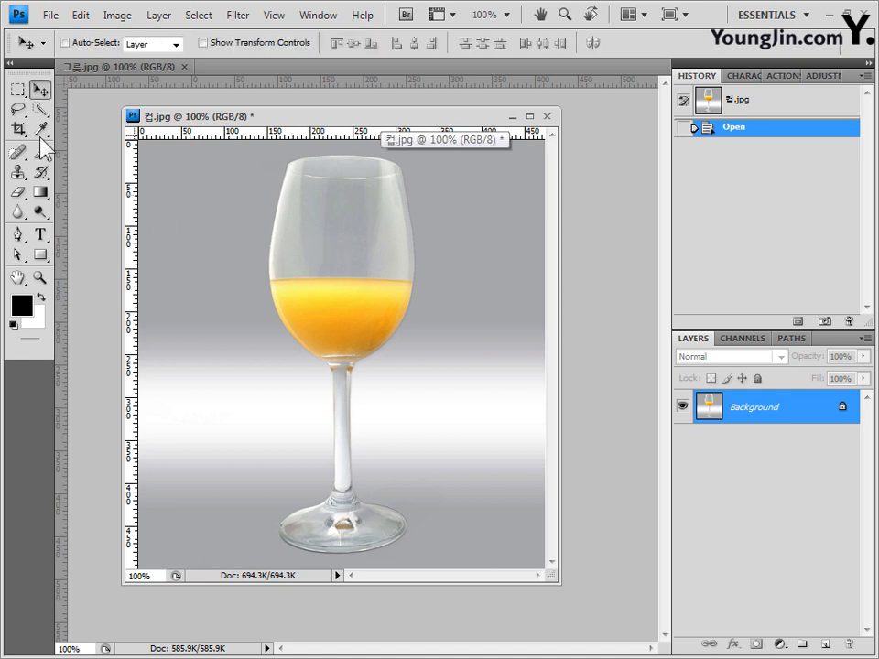
click(41, 108)
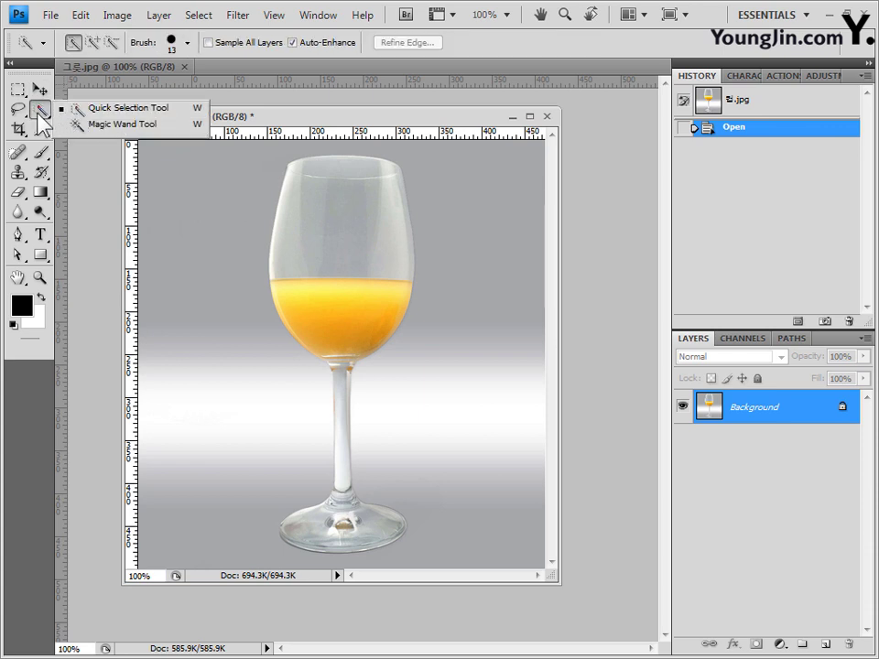
click(51, 115)
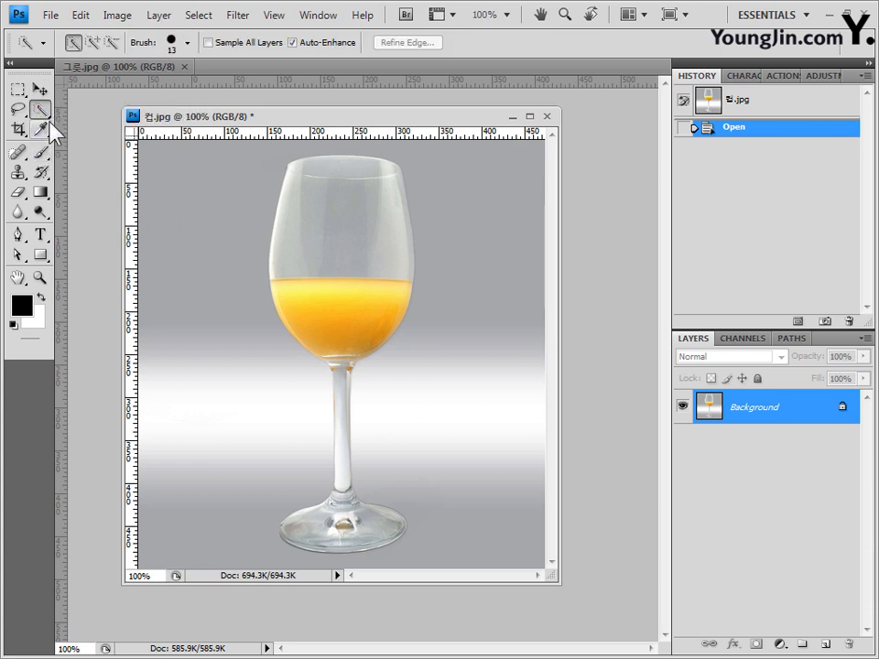
click(43, 112)
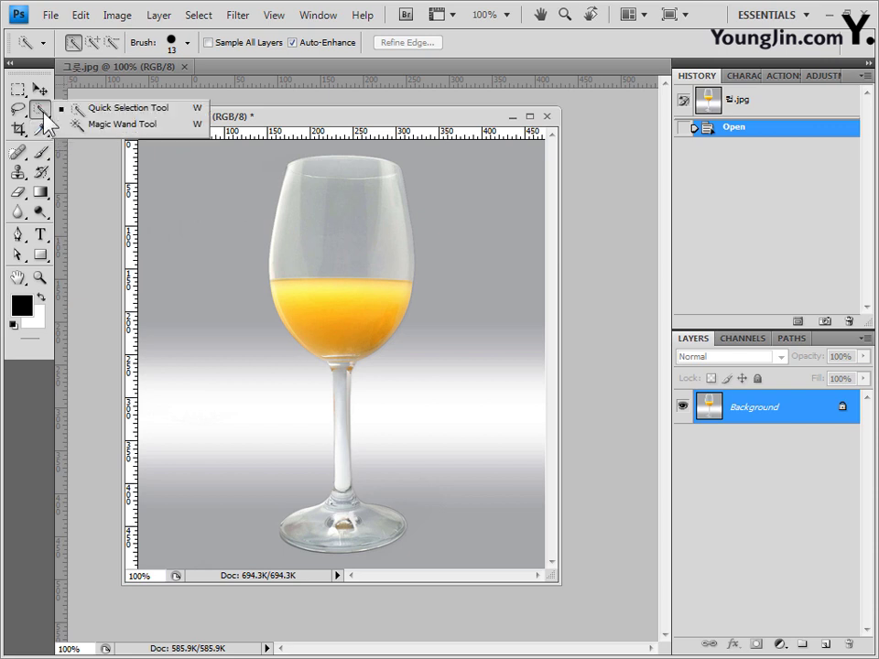
click(103, 110)
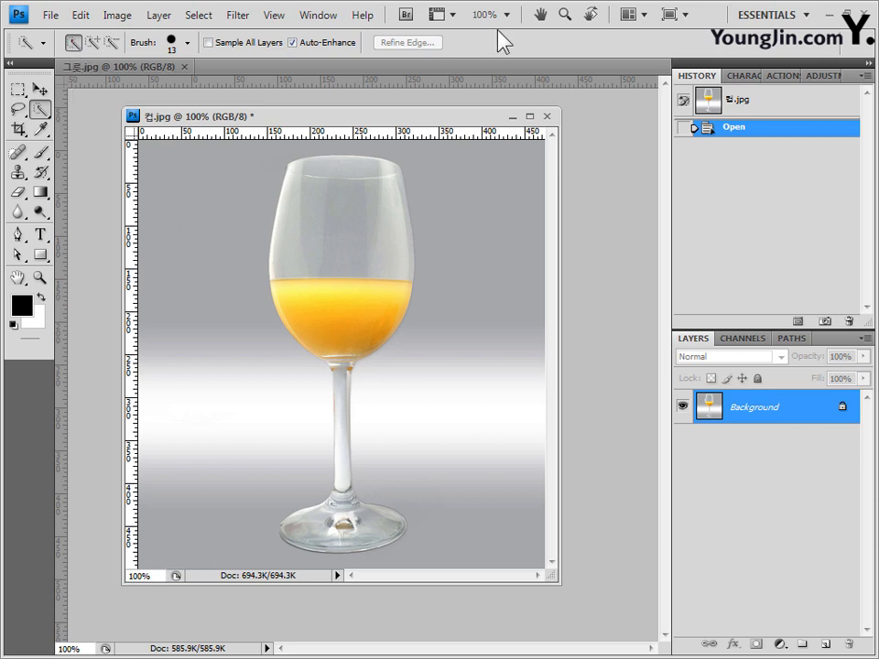
click(92, 42)
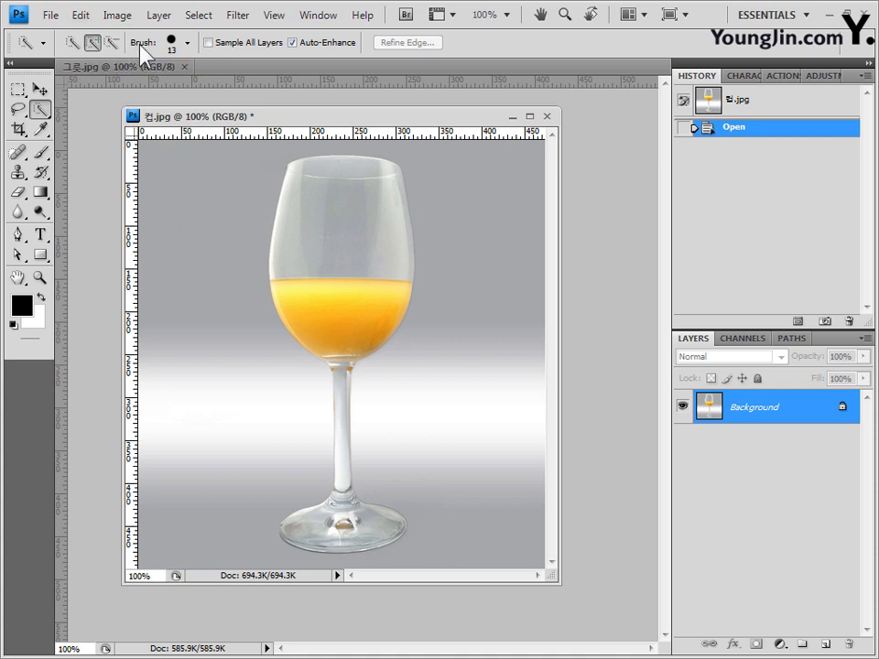
Set the Quick Selection brush diameter to 10 px.
click(187, 43)
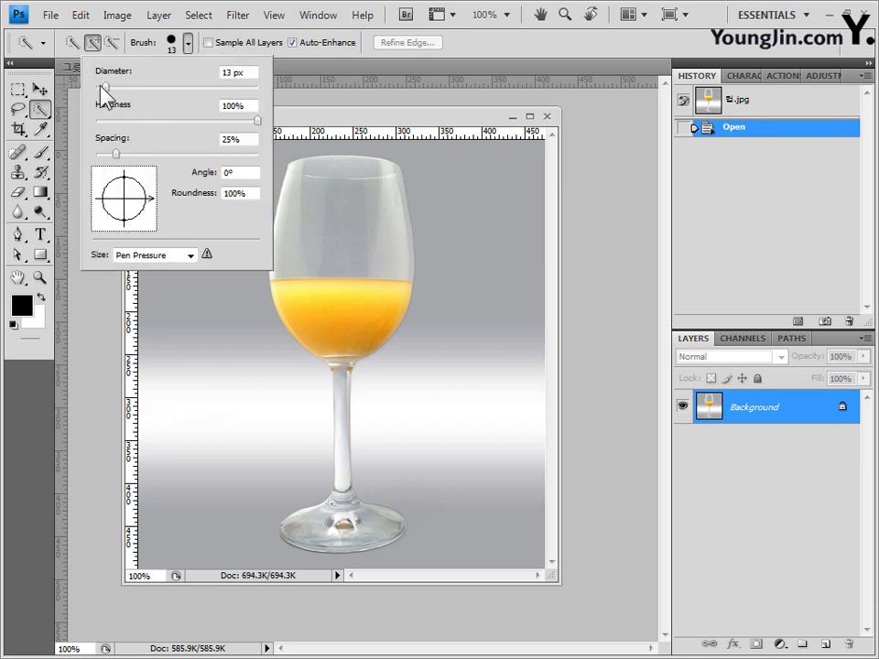
click(107, 86)
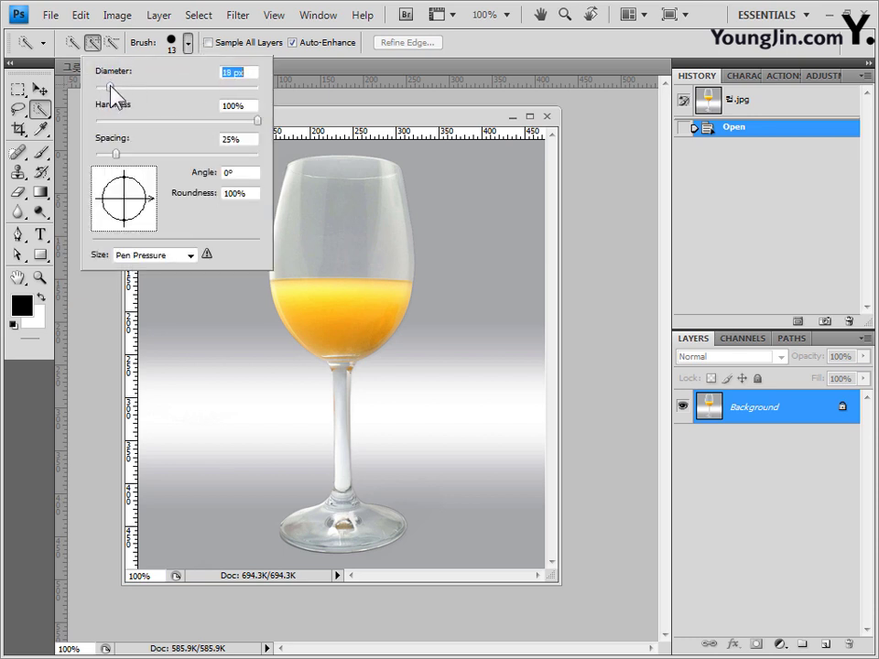
drag(107, 87, 104, 88)
click(243, 75)
double_click(243, 75)
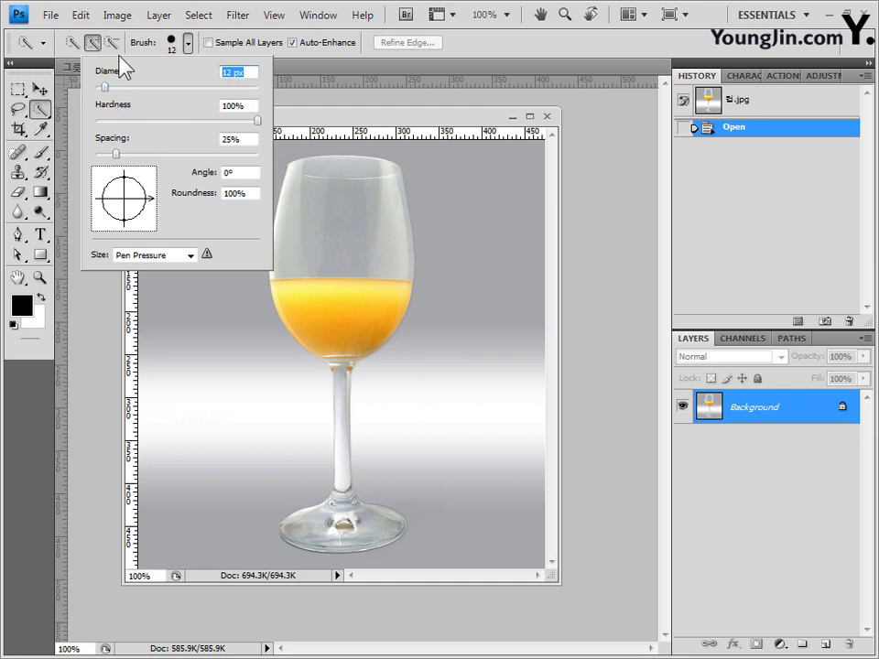
text(10)
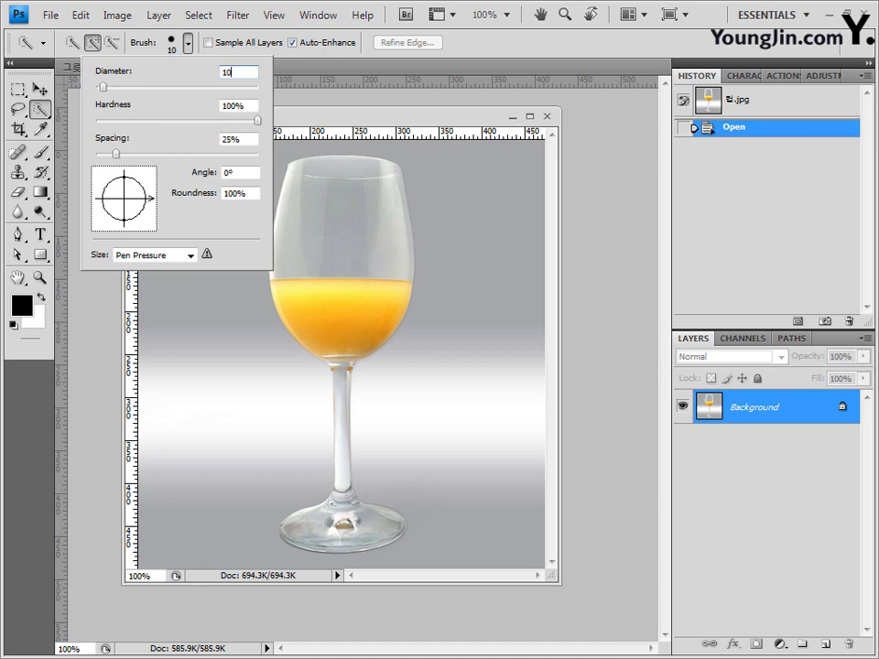
Create a new blank document with the preset settings and place its window over 컵.jpg.
key(ctrl+n)
key(Return)
drag(358, 149, 458, 172)
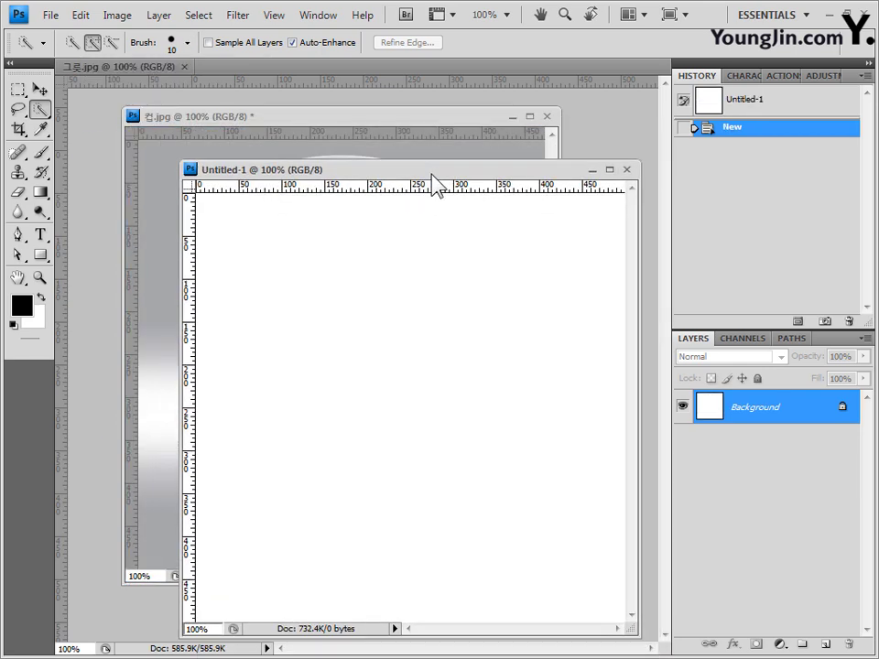
Activate the Brush Tool and set its master diameter to 59 px.
click(42, 153)
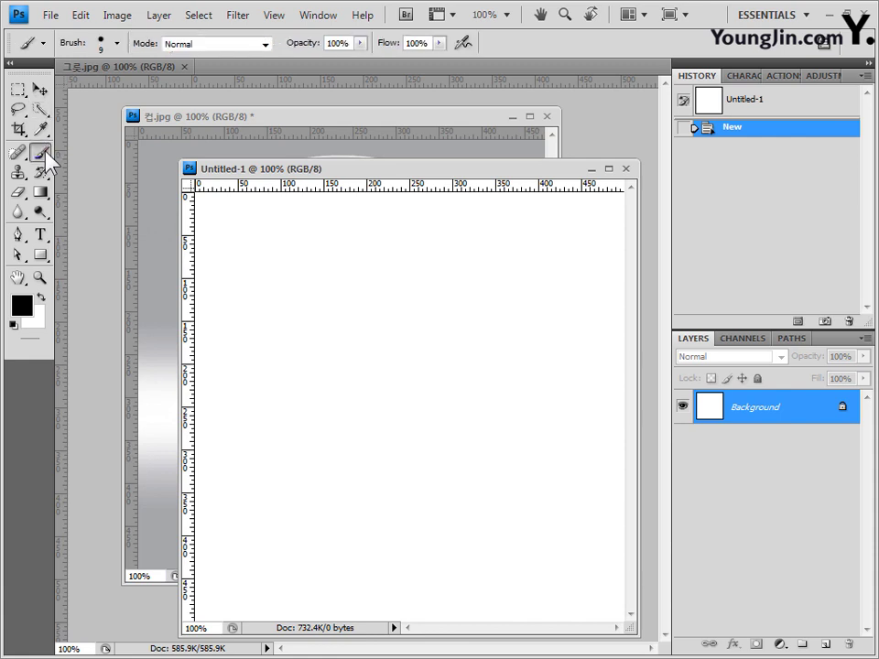
click(117, 44)
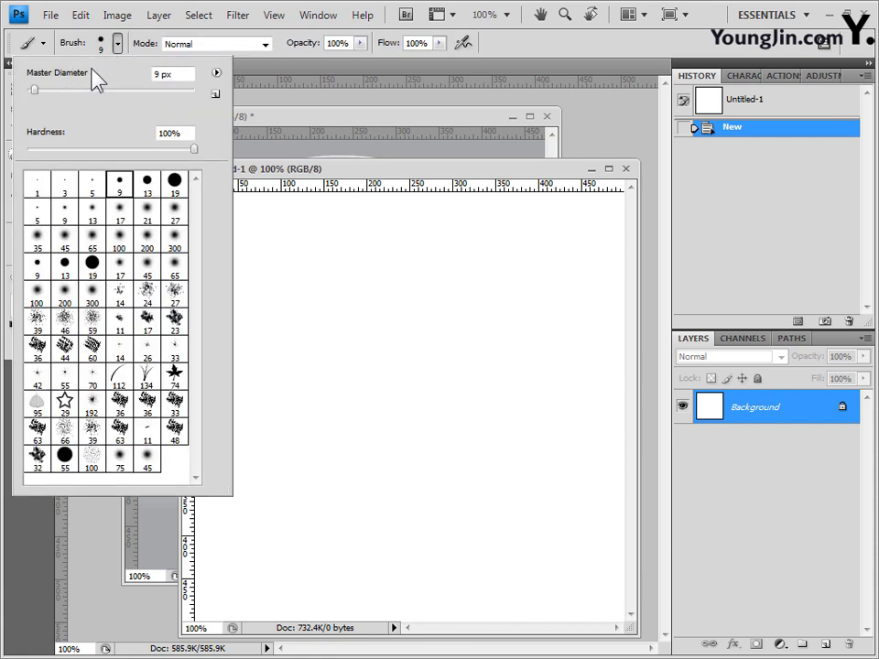
click(163, 75)
click(75, 89)
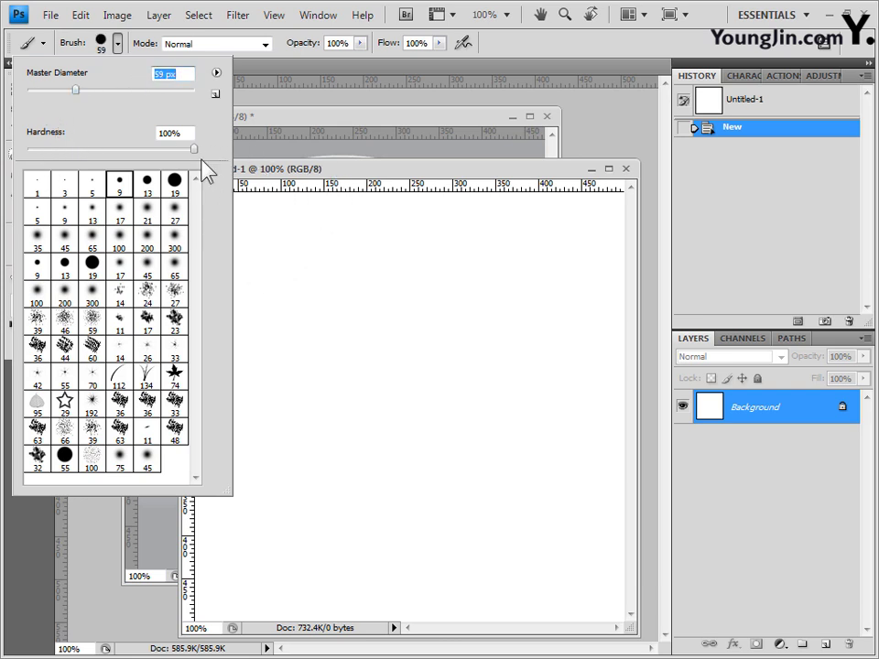
Paint a vertical stroke at full hardness in the blank document, then a second one beside it with brush hardness at 0%.
click(340, 171)
mouse_move(264, 242)
mouse_down()
mouse_move(273, 444)
mouse_move(262, 484)
mouse_up()
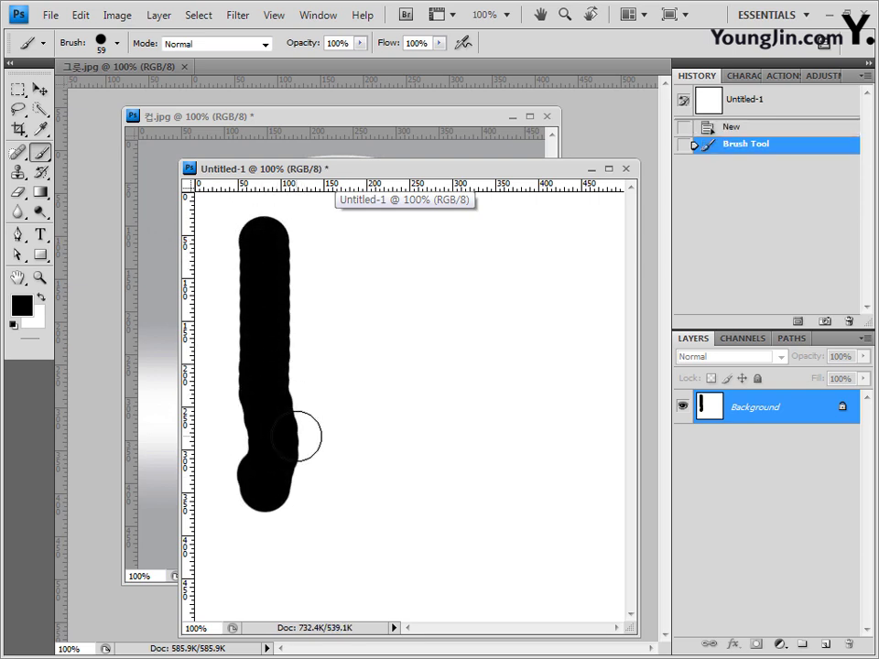
click(117, 43)
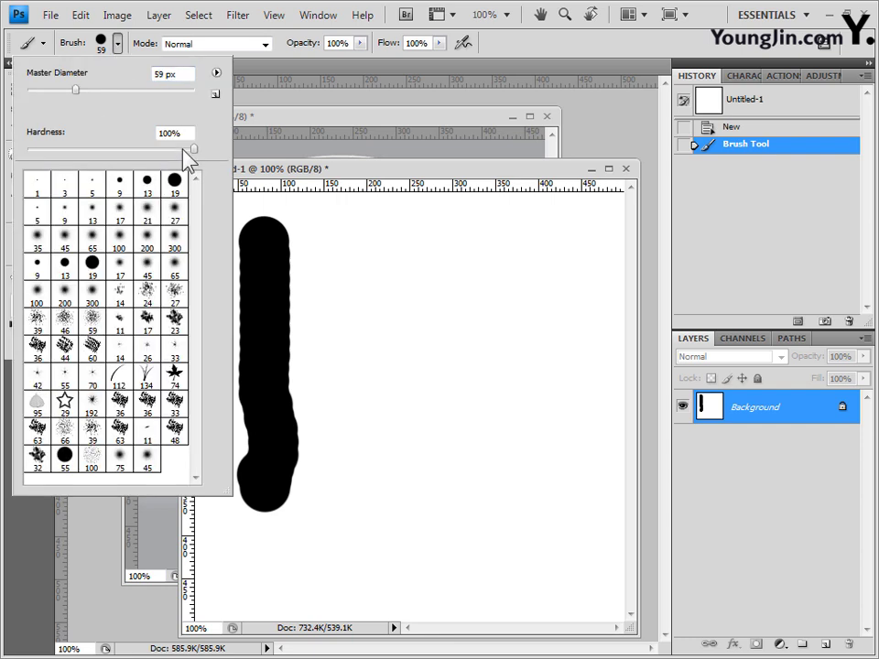
drag(194, 149, 40, 149)
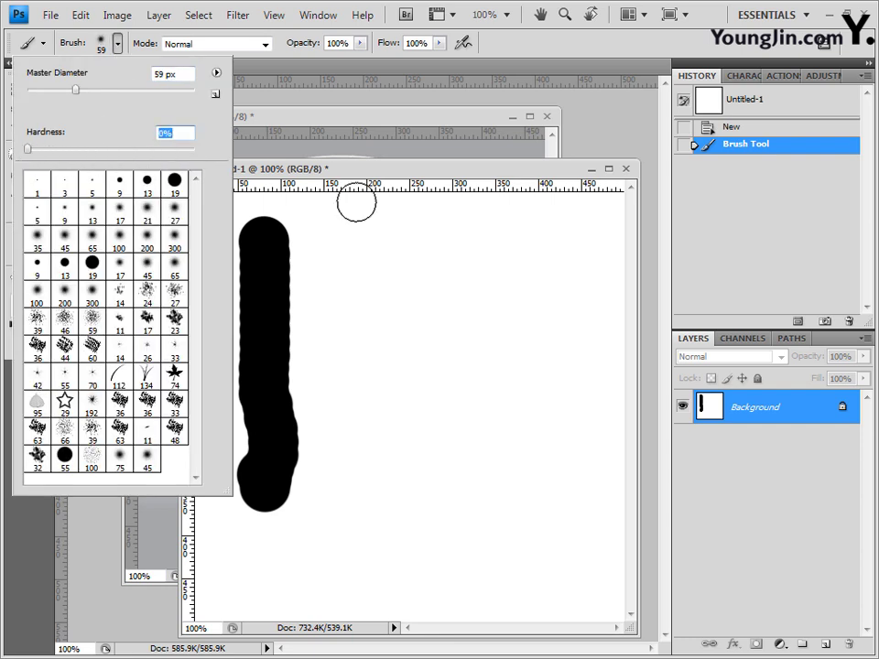
click(423, 174)
drag(443, 231, 457, 502)
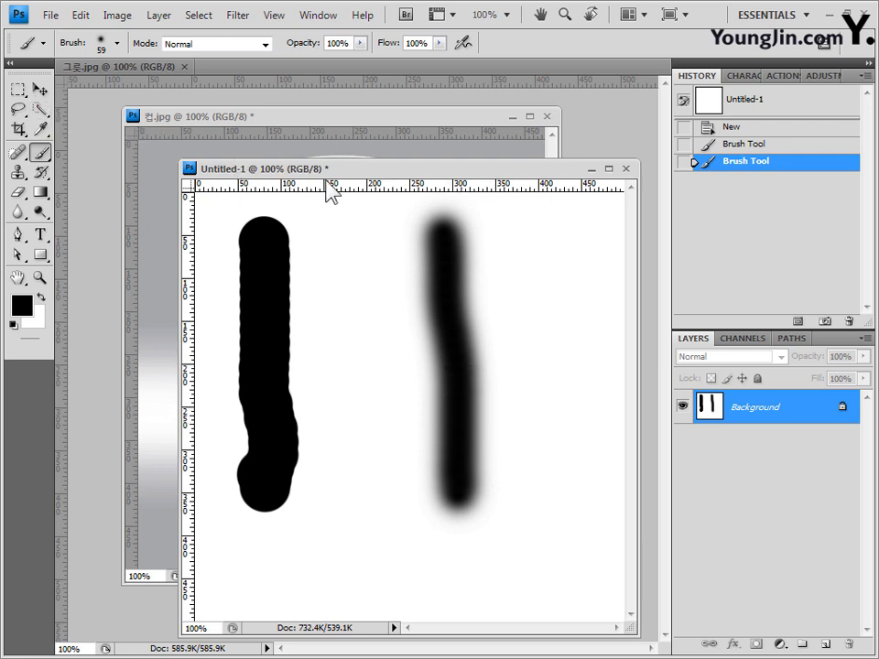
Close the blank practice document, make 컵.jpg active and activate the Quick Selection Tool, checking its 10 px brush settings.
double_click(191, 168)
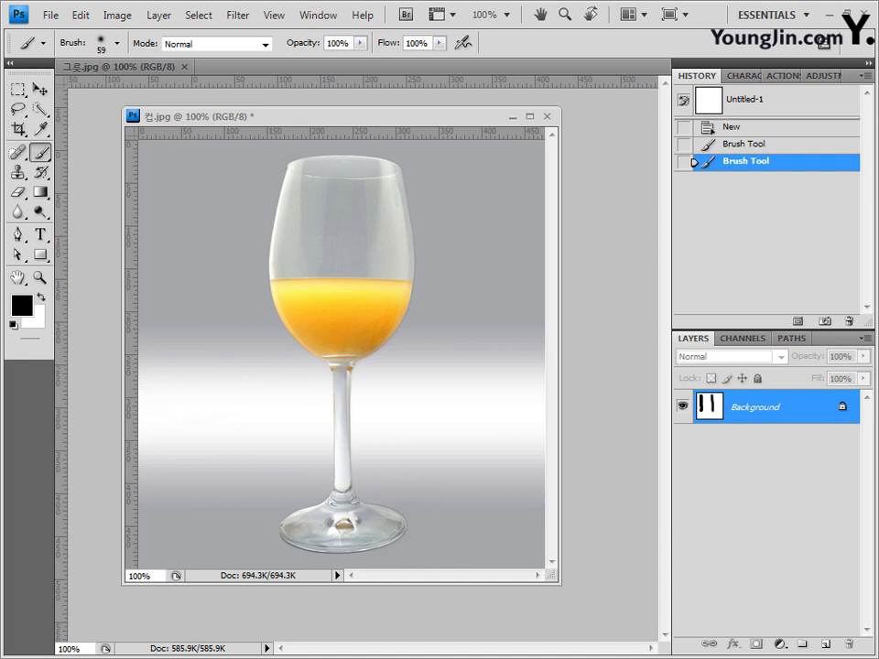
click(246, 113)
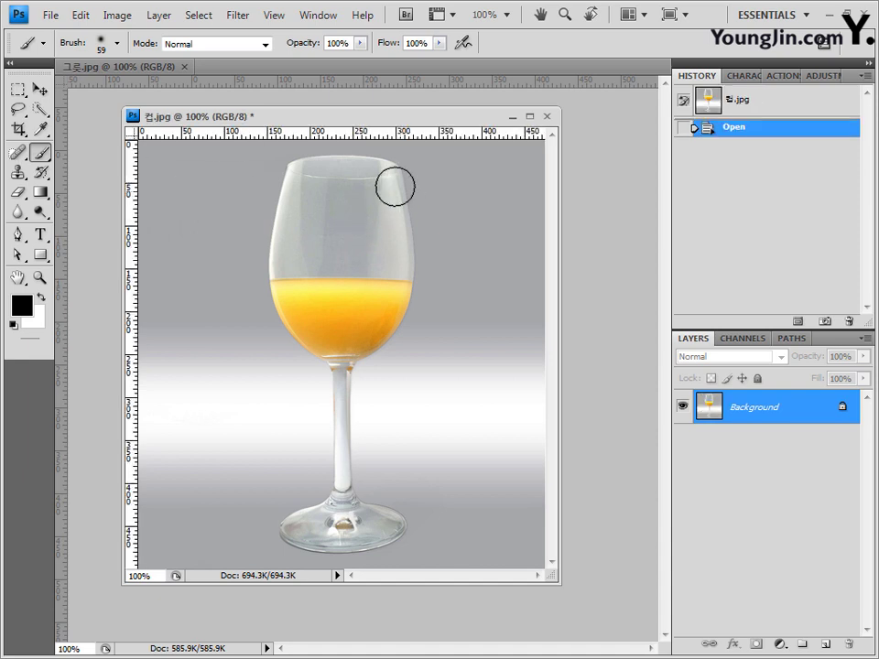
click(41, 110)
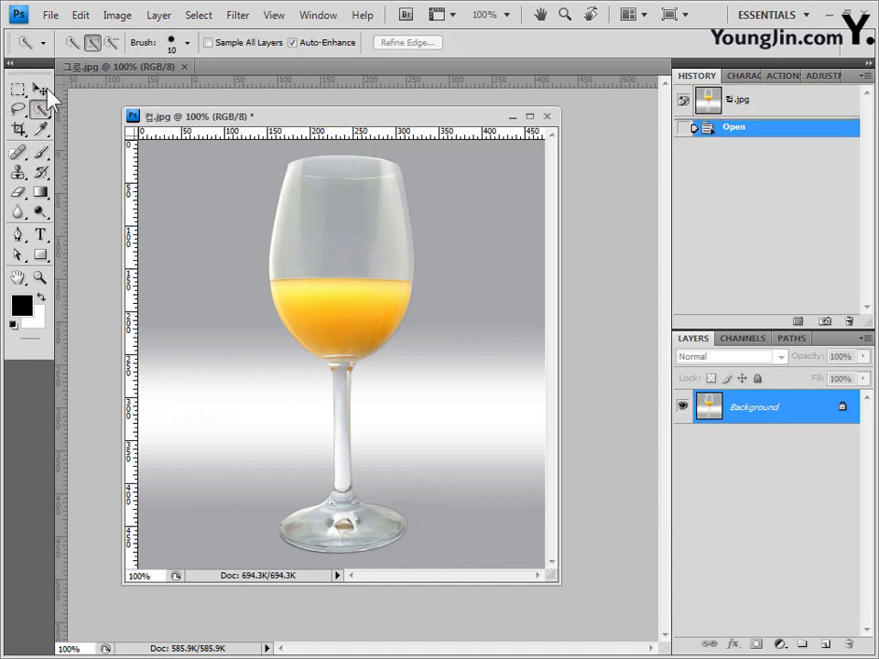
click(188, 43)
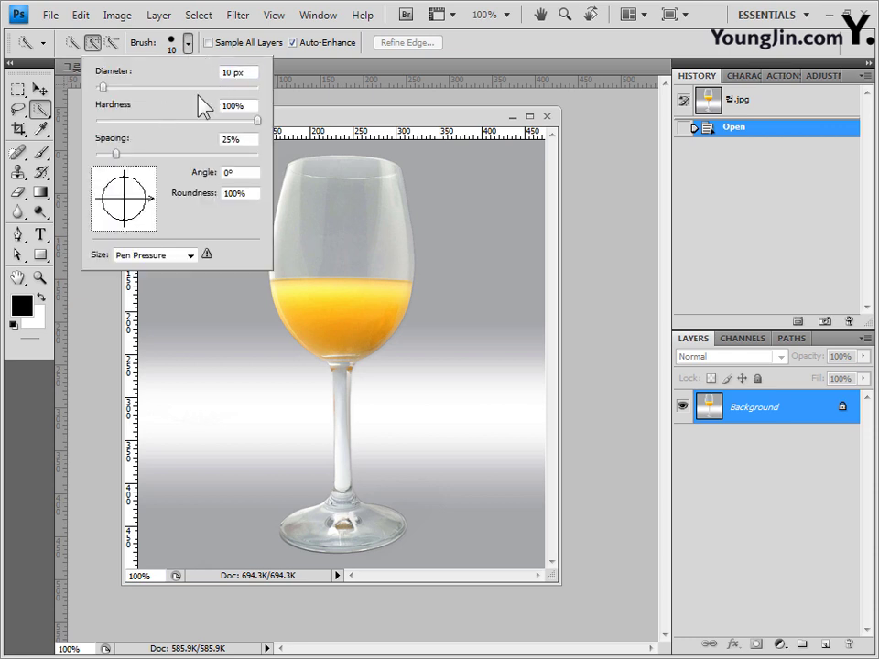
click(342, 122)
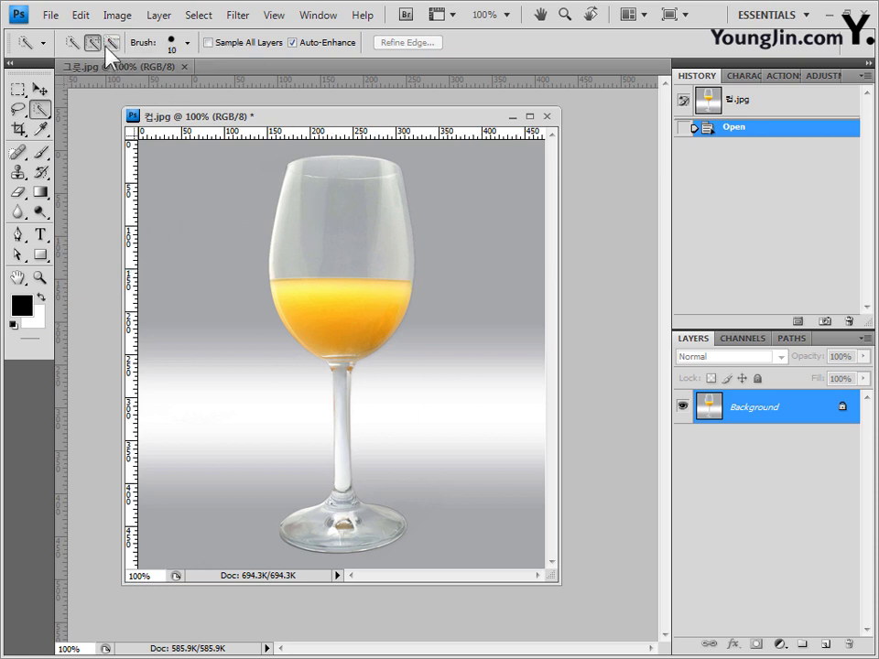
Select the glass's whole bowl including the juice, then replace it with a new selection of the small neck below.
mouse_move(347, 175)
mouse_down()
mouse_move(323, 188)
mouse_move(327, 211)
mouse_move(382, 294)
mouse_up()
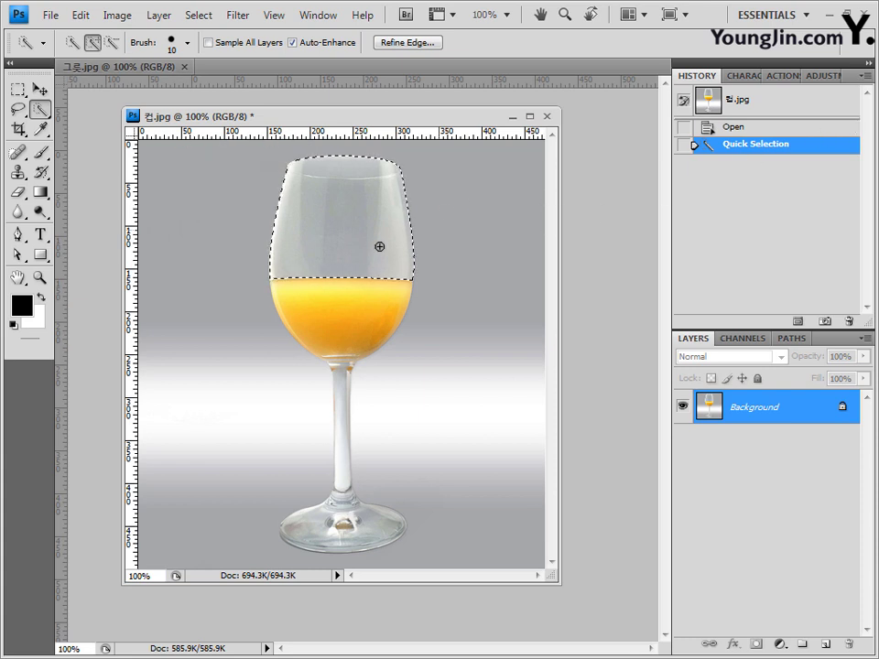
drag(366, 283, 365, 303)
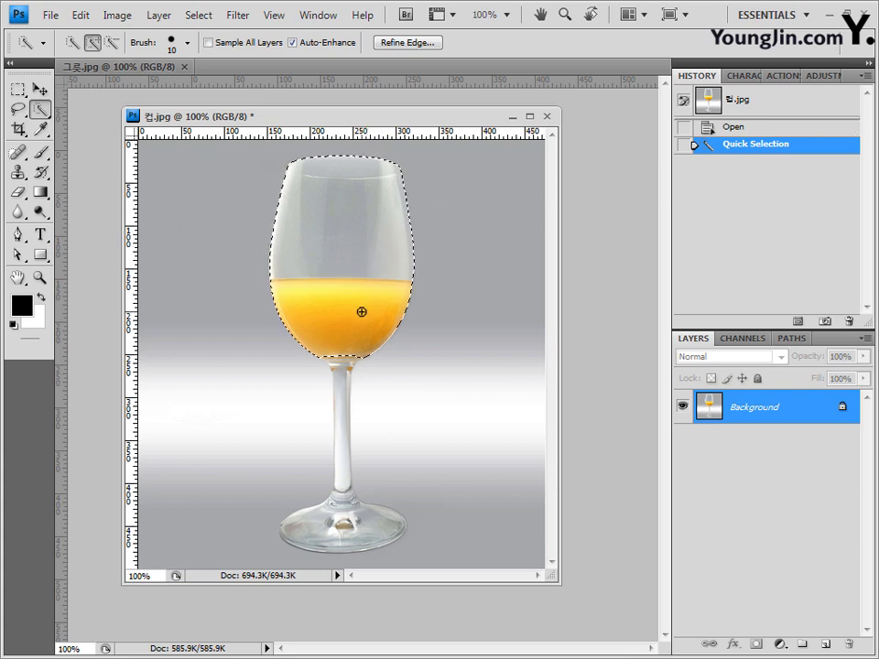
click(72, 43)
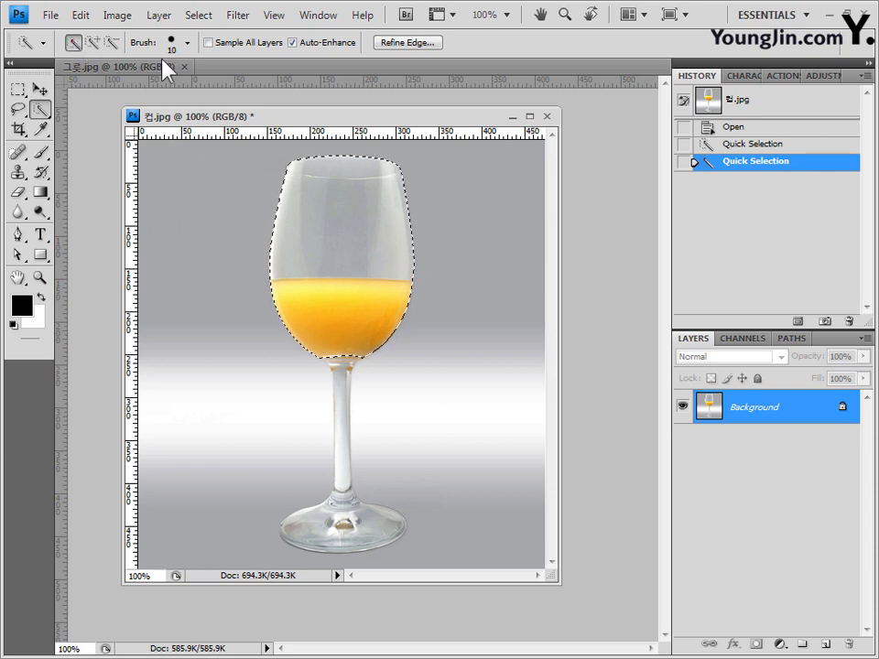
click(341, 359)
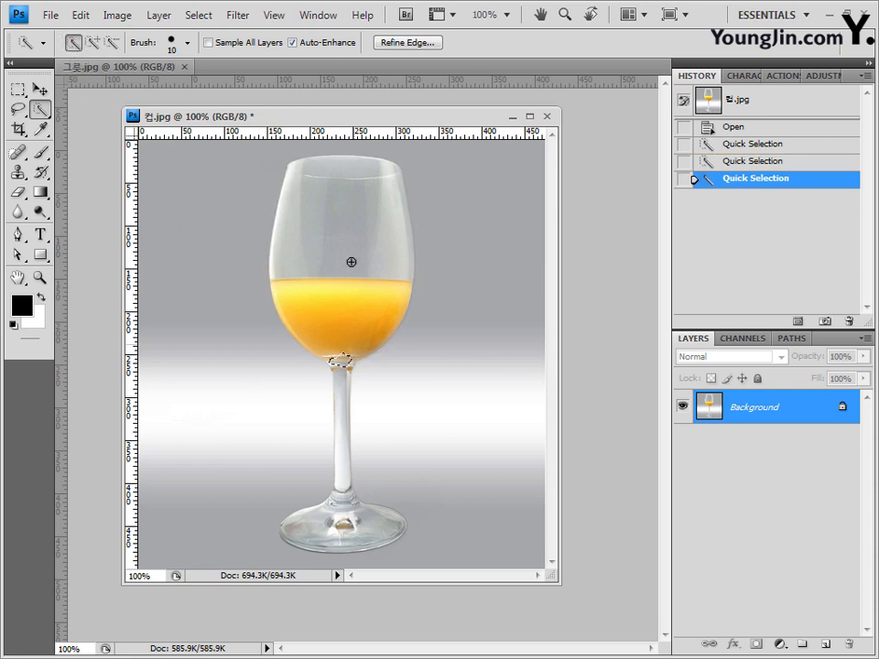
Select the empty upper part of the glass's bowl and add the orange juice area to the selection.
drag(337, 202, 344, 239)
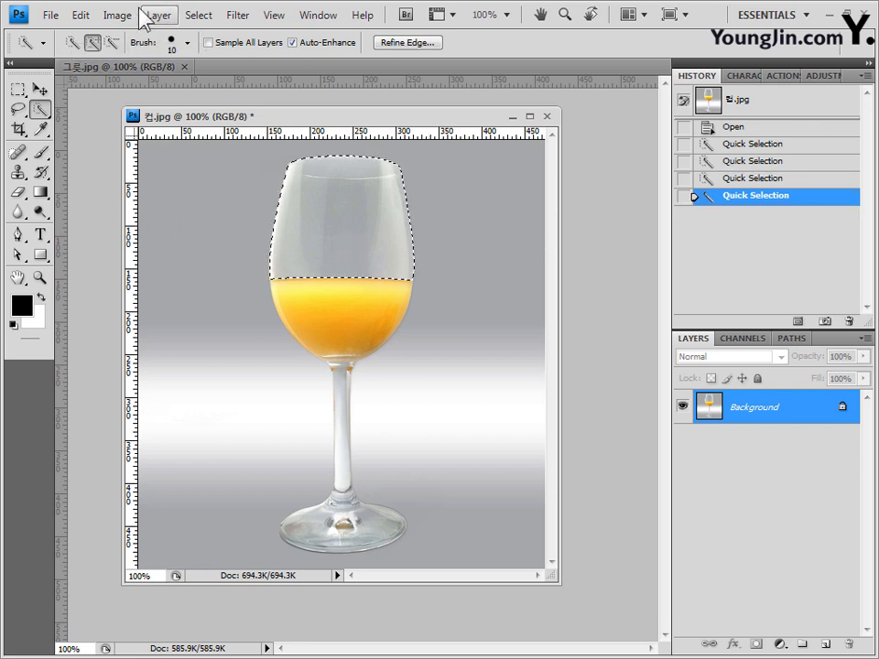
click(93, 43)
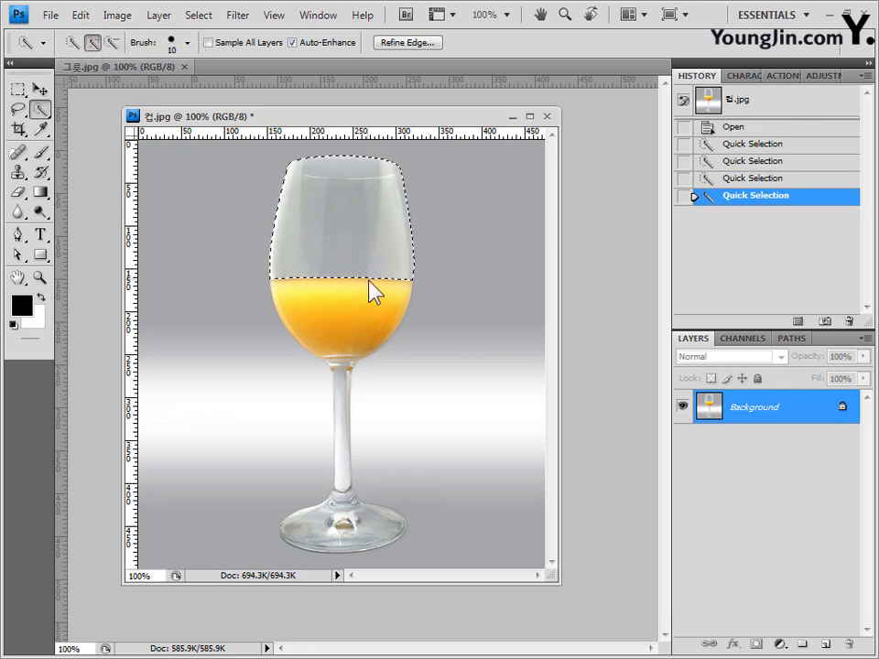
drag(332, 279, 339, 361)
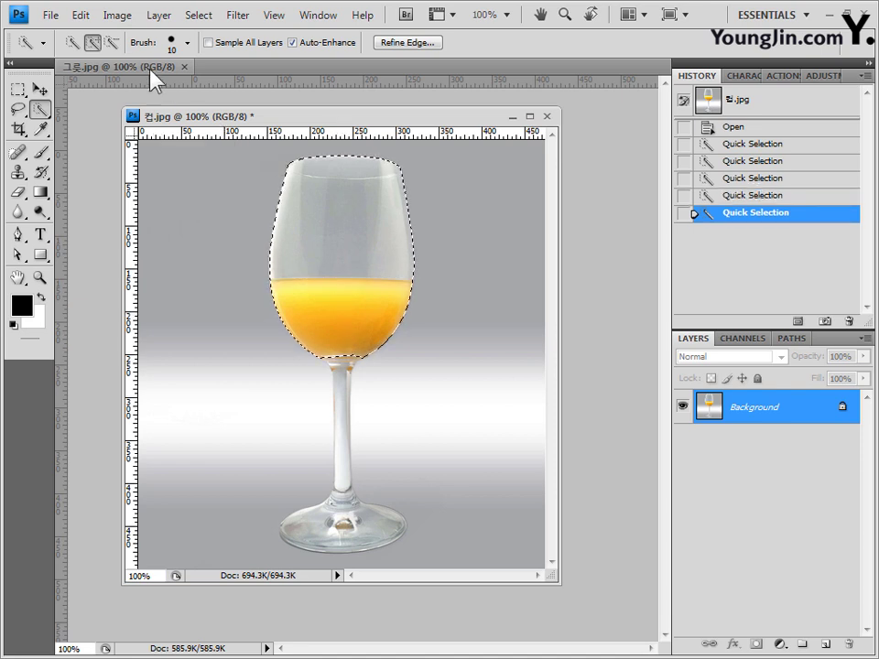
Subtract small spots inside the juice from the selection, then switch to add mode and paint over them again.
click(112, 42)
click(337, 325)
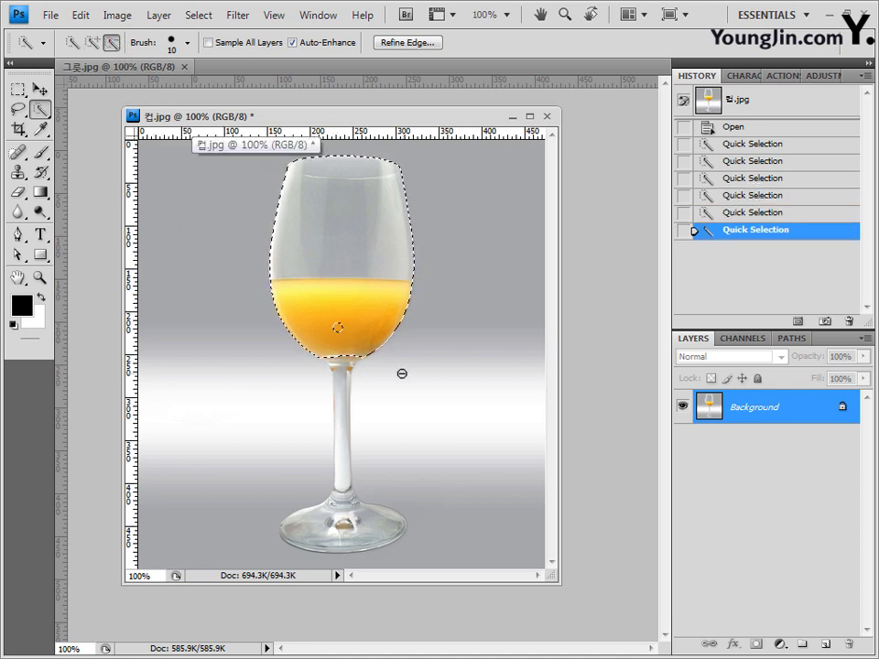
mouse_move(350, 336)
mouse_down()
mouse_move(311, 296)
mouse_move(345, 304)
mouse_move(329, 312)
mouse_move(322, 302)
mouse_move(346, 321)
mouse_move(346, 340)
mouse_move(366, 294)
mouse_move(337, 324)
mouse_move(321, 297)
mouse_move(313, 300)
mouse_move(347, 323)
mouse_up()
click(92, 42)
click(339, 304)
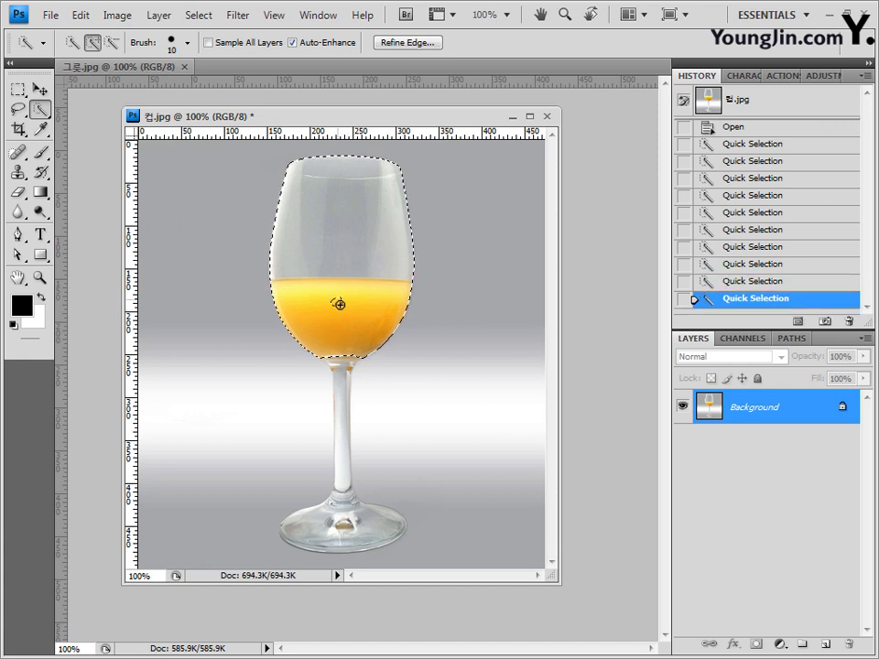
Extend the selection down over the glass's neck, stem and base.
click(330, 359)
drag(342, 367, 343, 412)
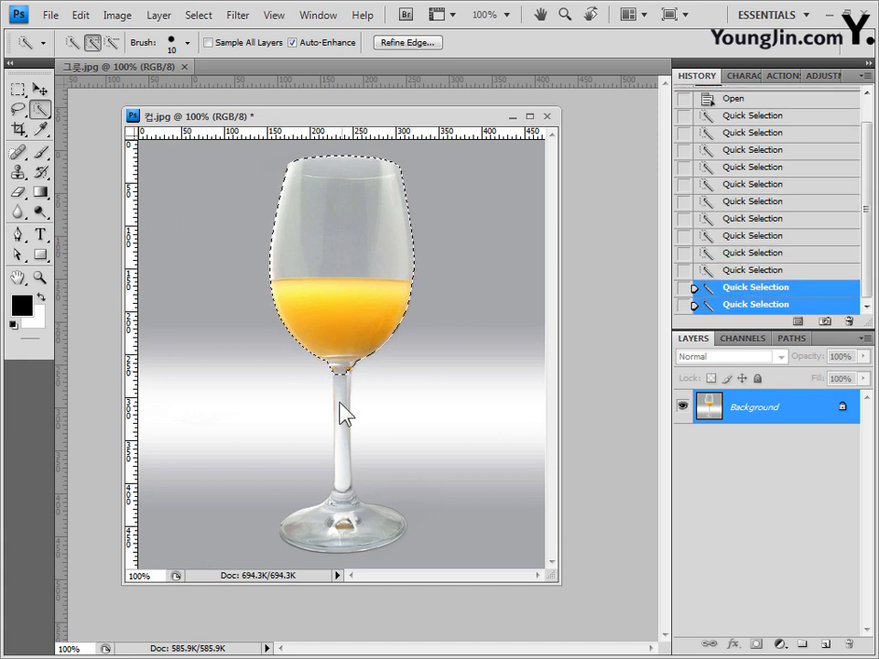
drag(311, 536, 366, 531)
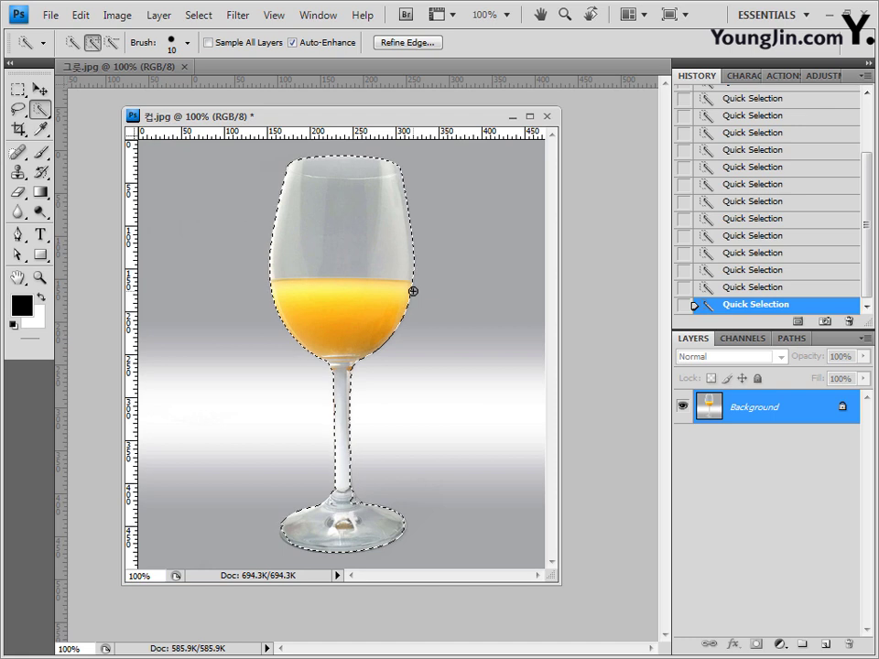
Make 그릇.jpg active as a floating window in front of 컵.jpg and hide its grid.
click(441, 88)
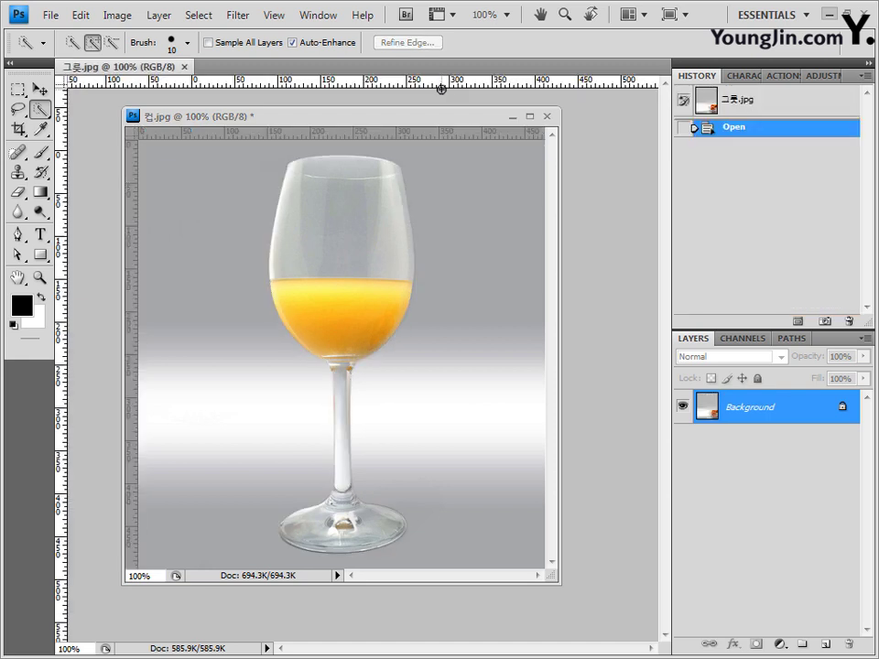
drag(81, 66, 195, 145)
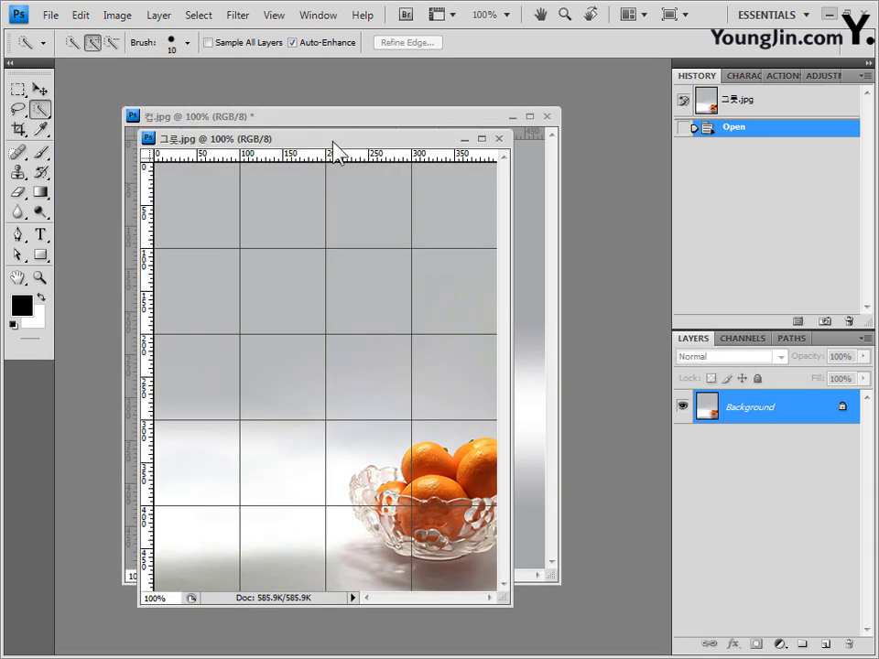
drag(333, 142, 364, 92)
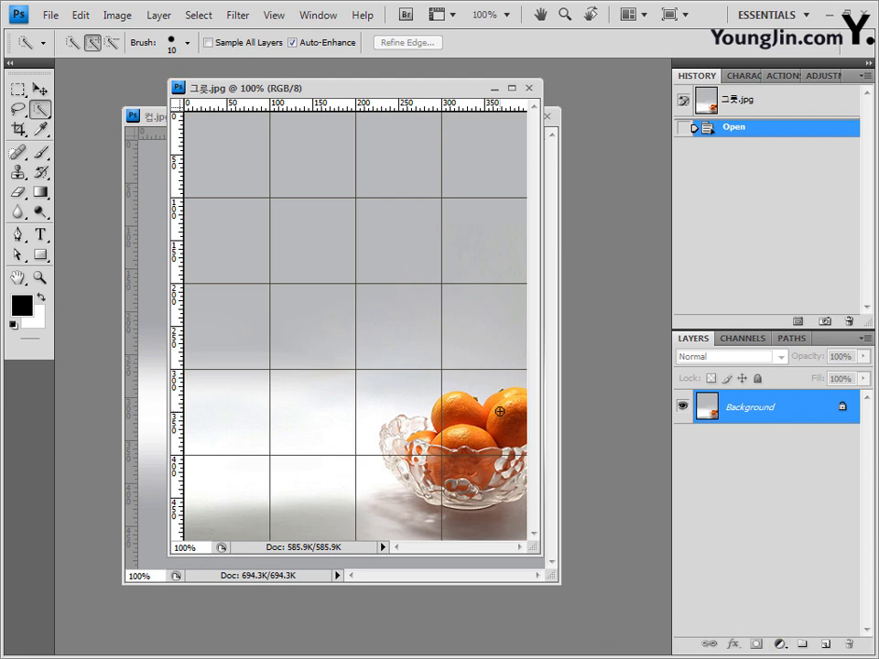
key(ctrl+apostrophe)
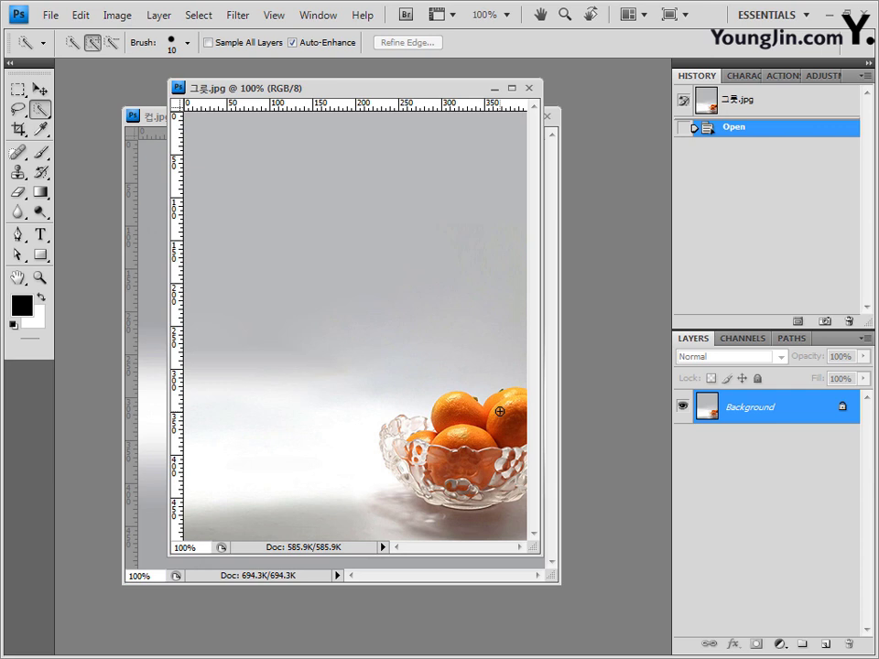
Paste the copied glass into 그릇.jpg as a new layer and activate the Move Tool.
key(ctrl+v)
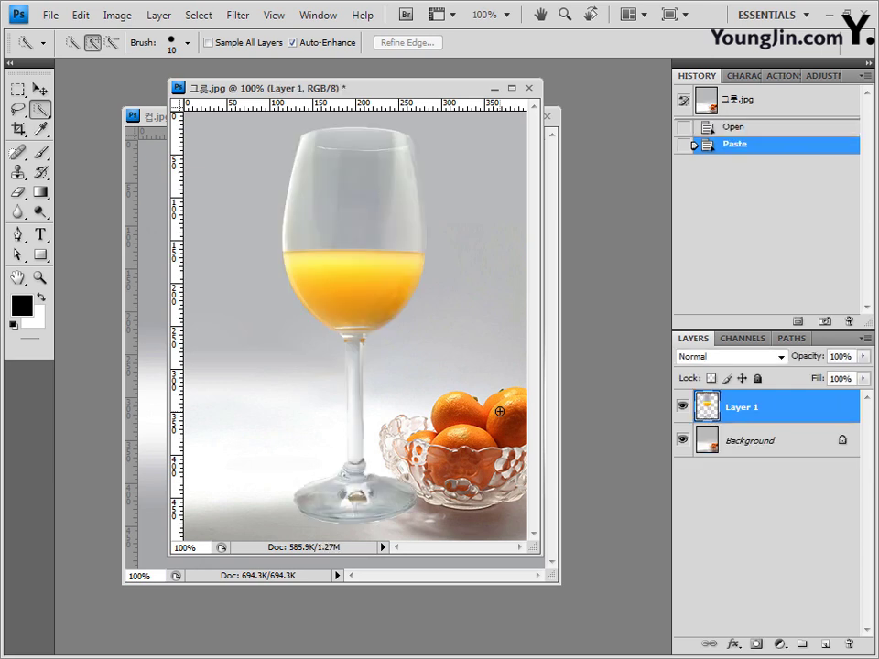
key(v)
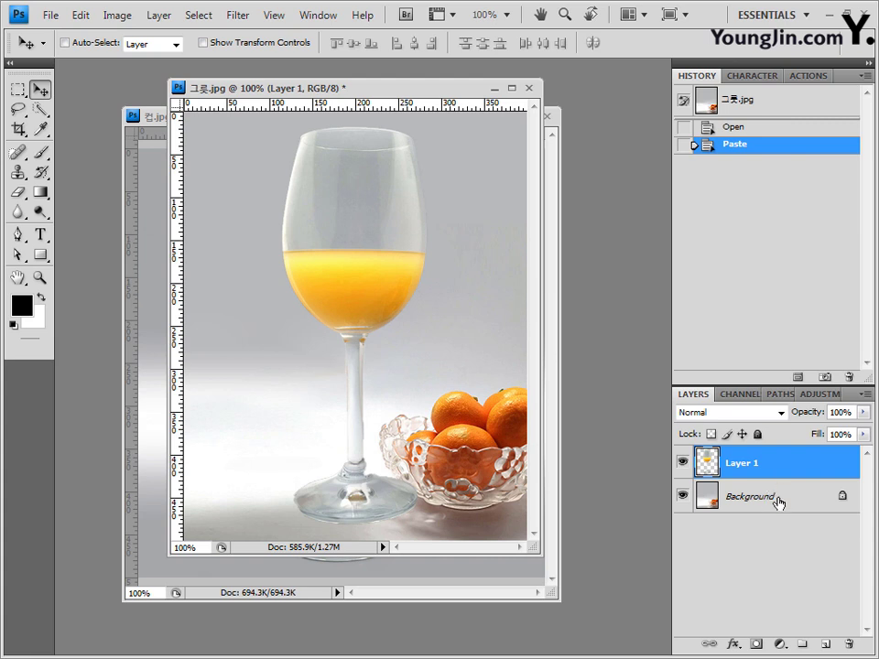
Hide the Background layer to view the pasted glass on its own, and show the layer again.
click(682, 495)
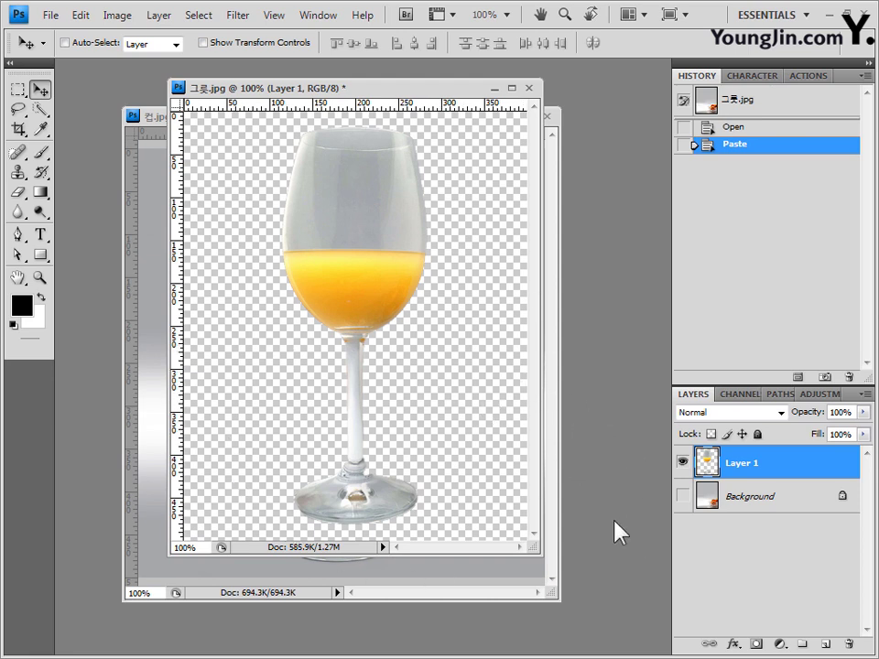
click(683, 496)
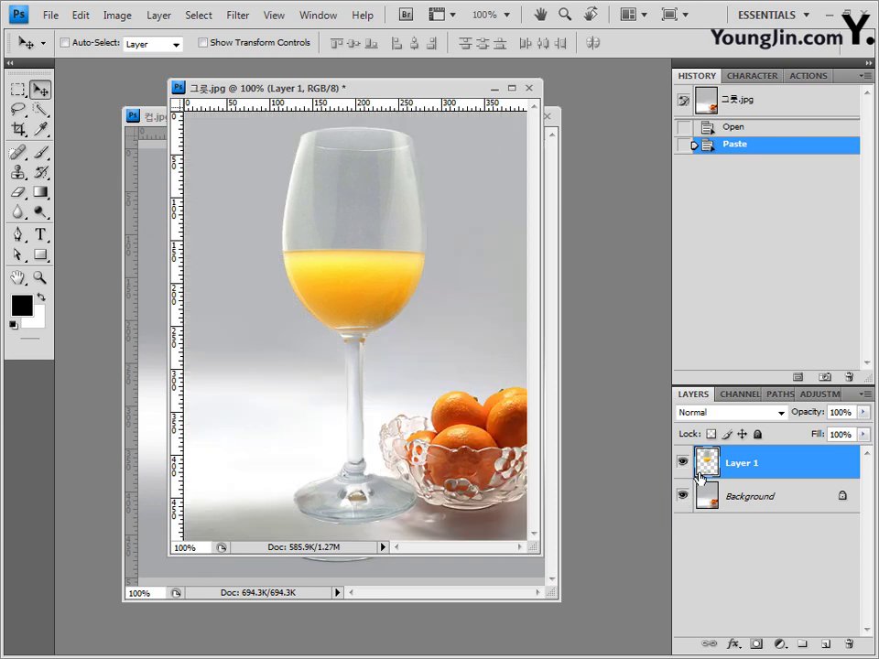
Hide the Layers panel and display it again.
click(321, 16)
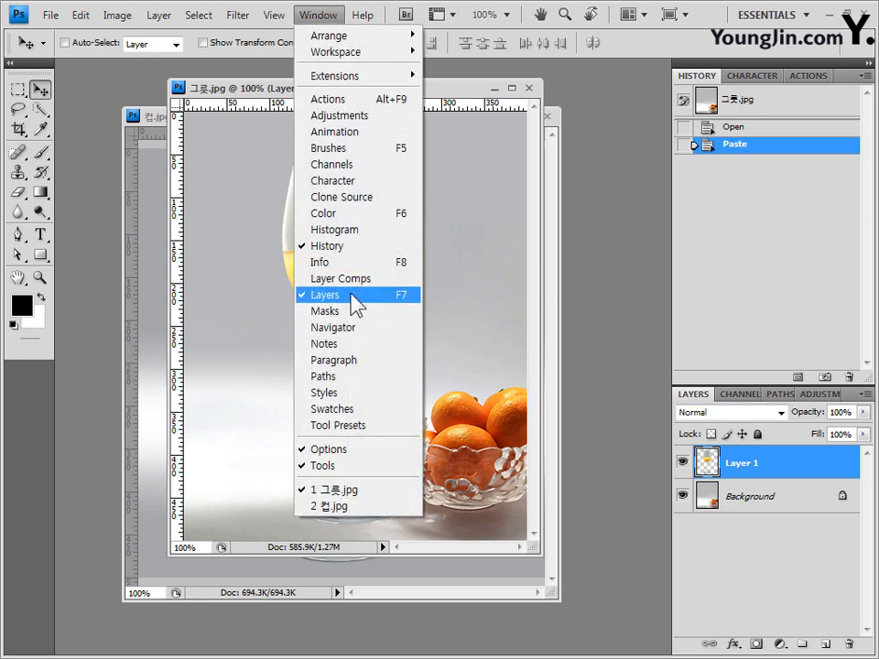
click(350, 294)
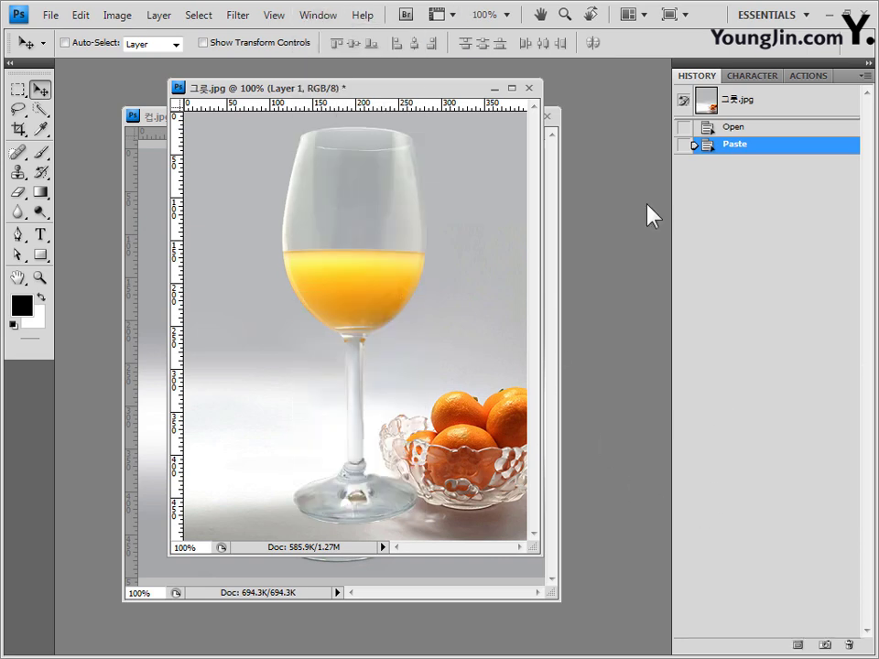
click(325, 18)
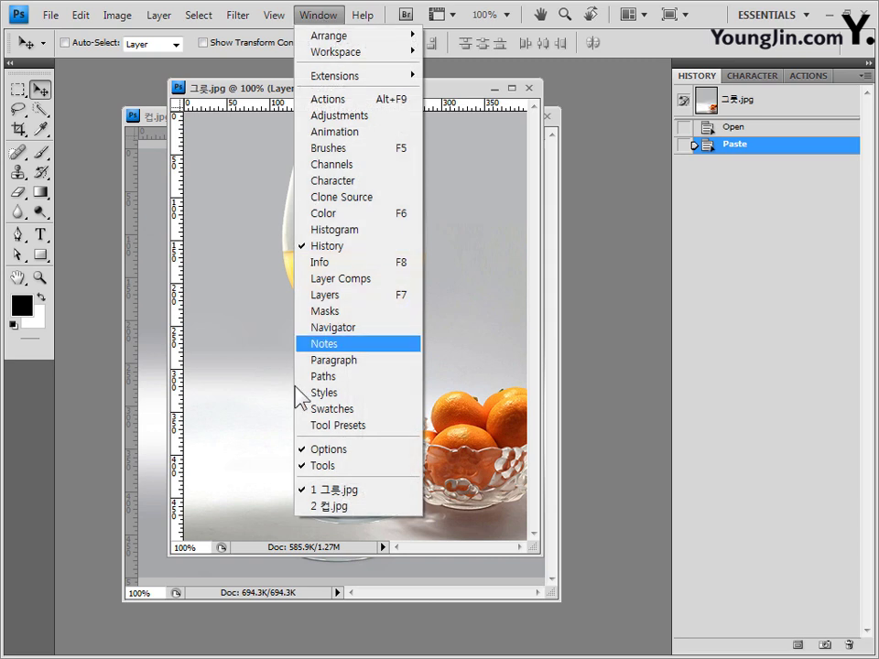
click(365, 298)
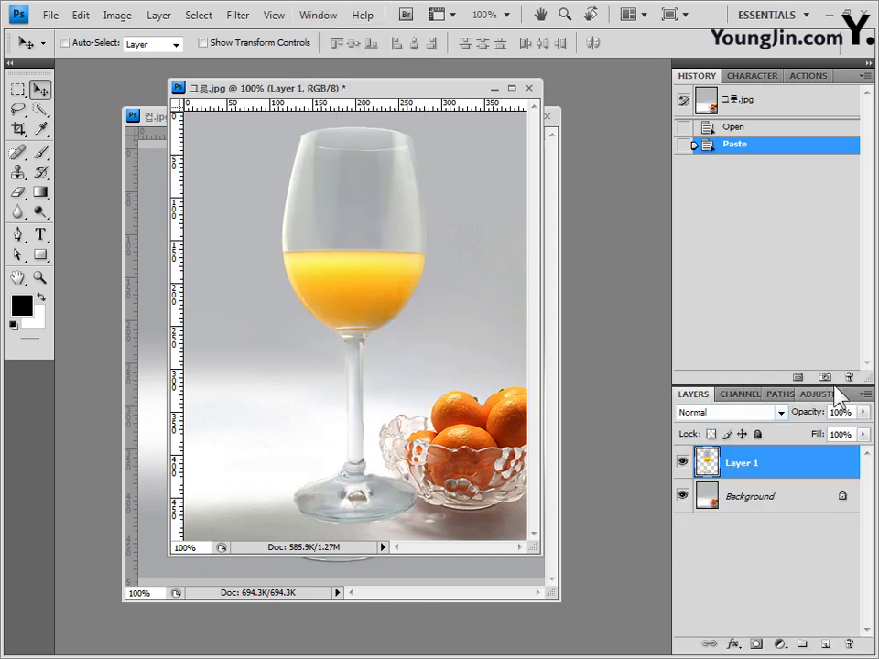
Detach the Layers panel group over the image, dock it back beneath History and enlarge its height.
drag(844, 403, 596, 320)
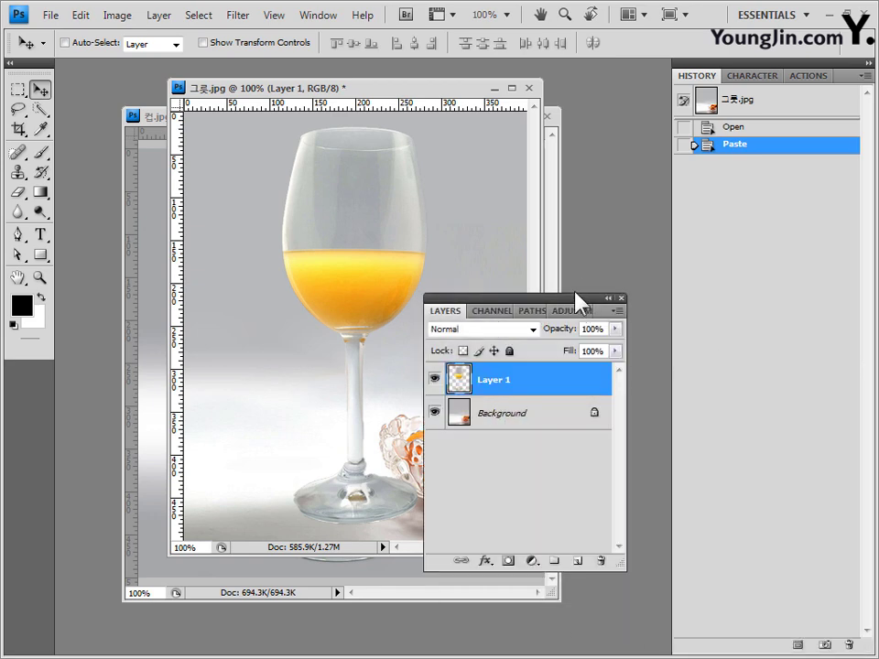
drag(548, 309, 729, 355)
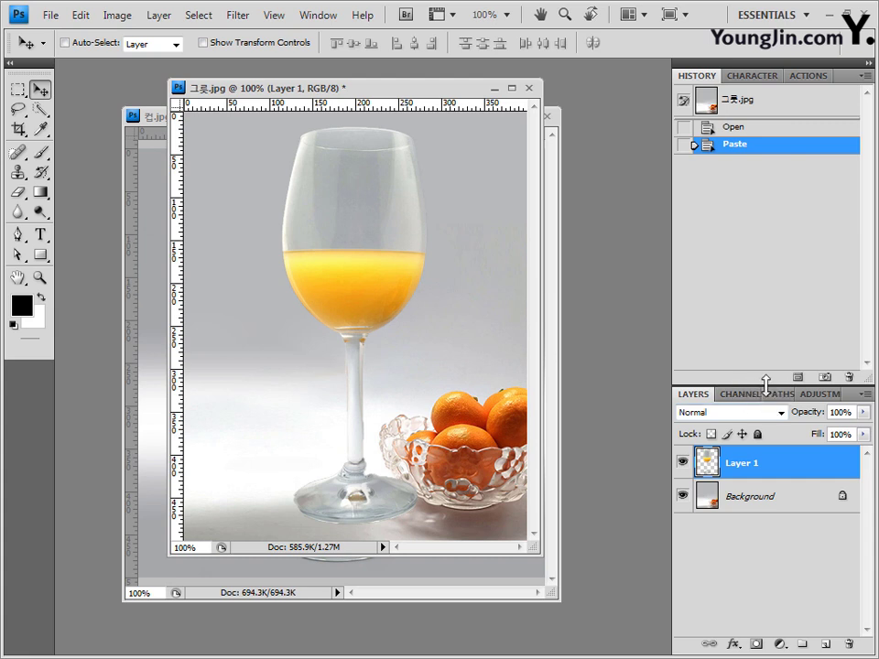
drag(767, 382, 759, 346)
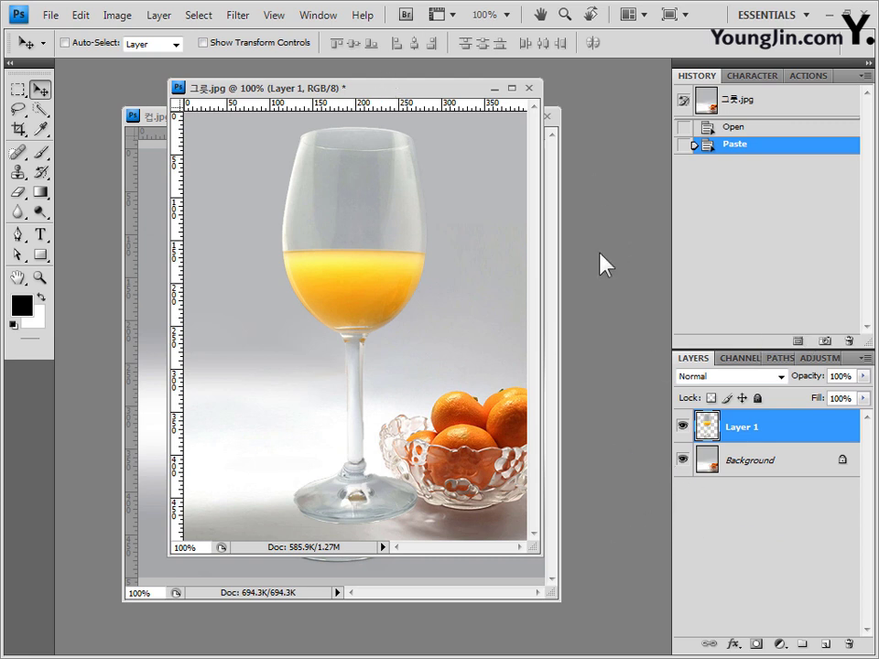
Free-transform the glass on Layer 1, scaling it proportionally to about 84.2% and moving it to the left of the fruit bowl.
key(ctrl+t)
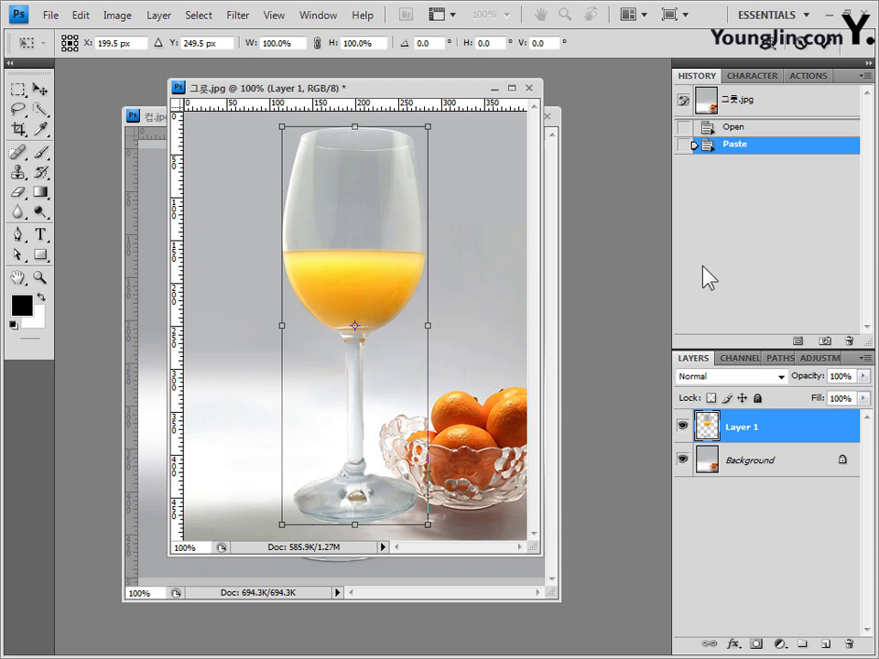
click(94, 15)
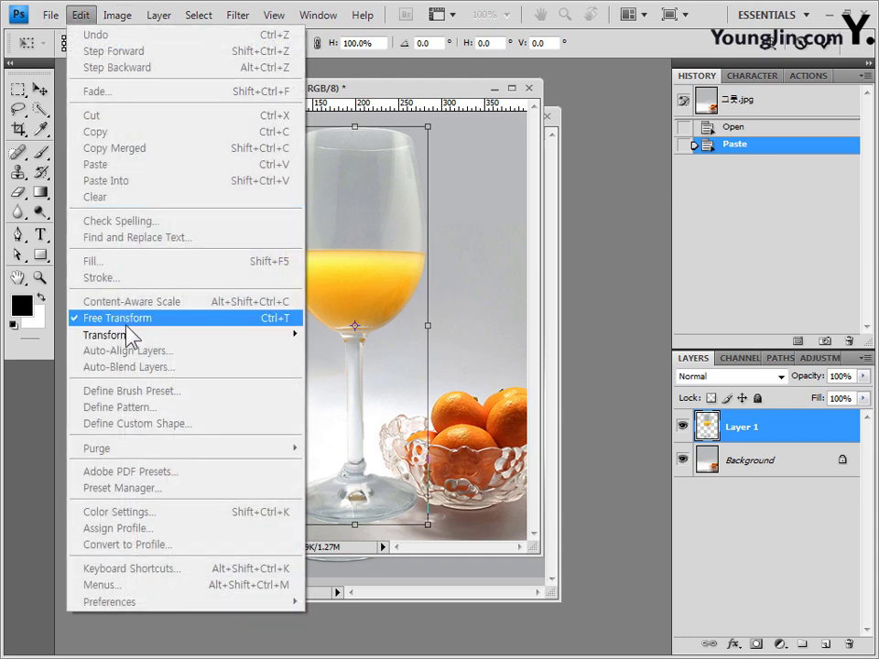
click(357, 112)
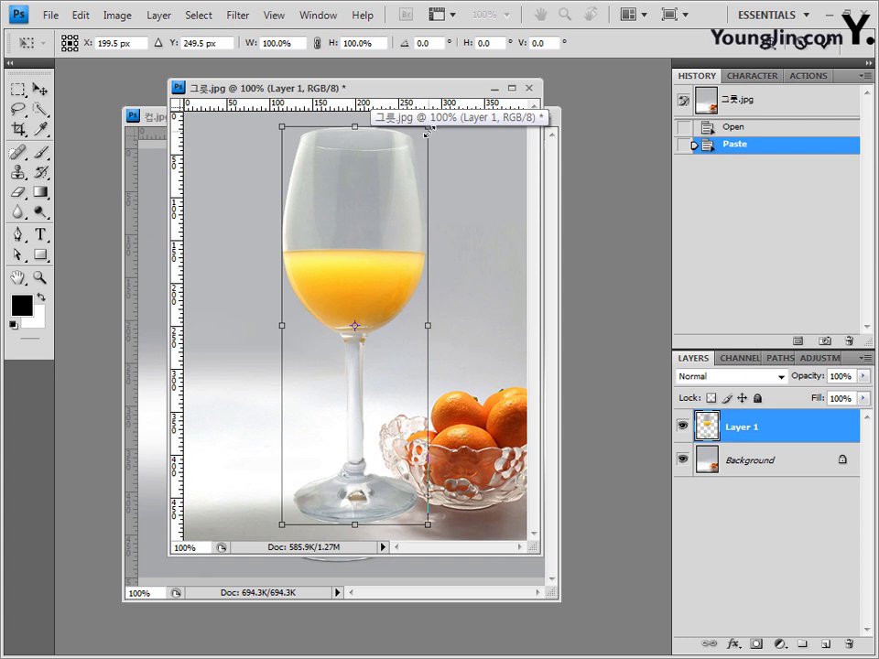
drag(427, 132, 345, 267)
key(ctrl+z)
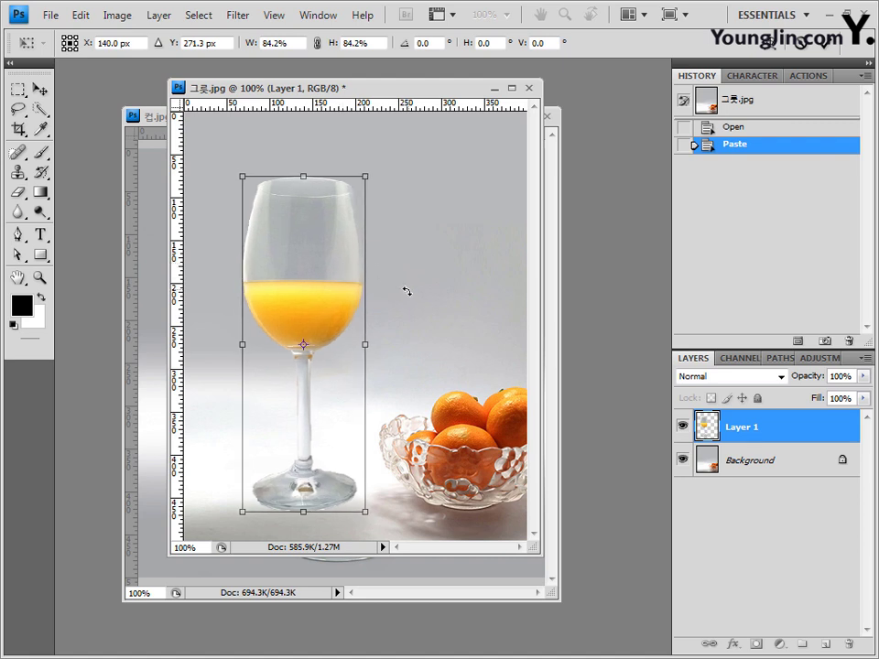
Show the grid and move the glass down and left to about X 120 px, Y 295.7 px.
key(ctrl+apostrophe)
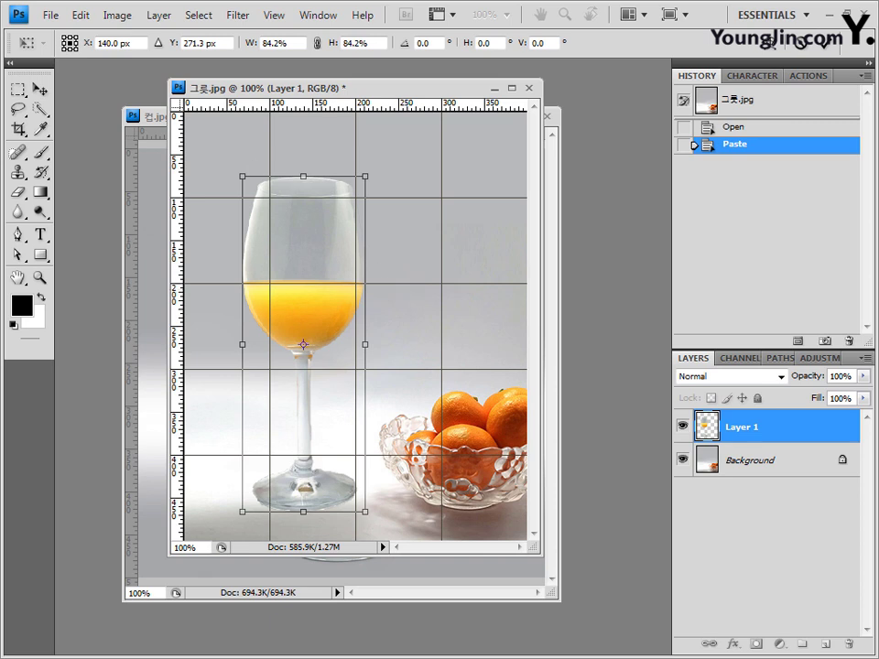
drag(310, 251, 301, 267)
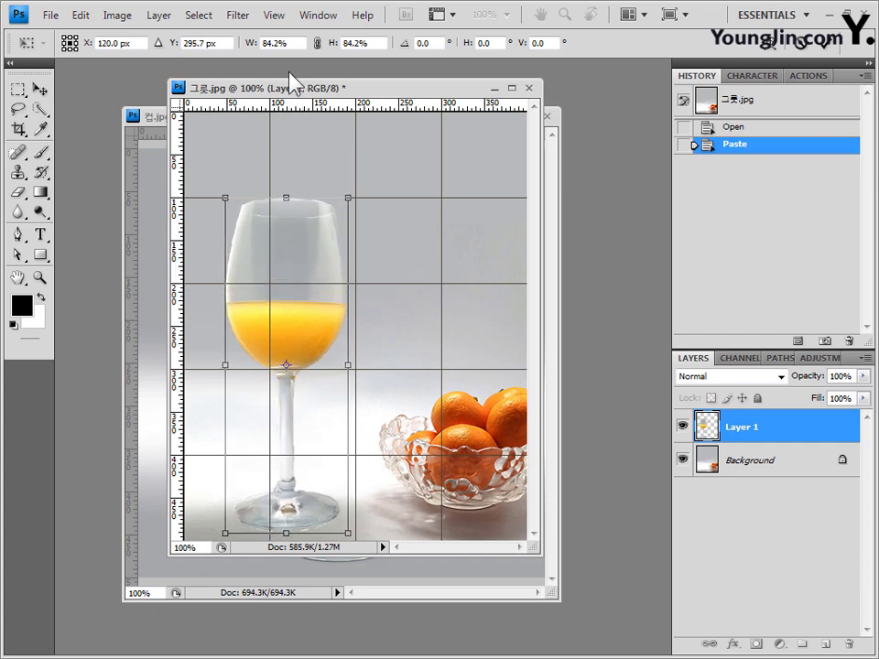
Turn off Snap, scale the glass proportionally to about 80.2% against the gridlines, and apply the transform.
click(274, 15)
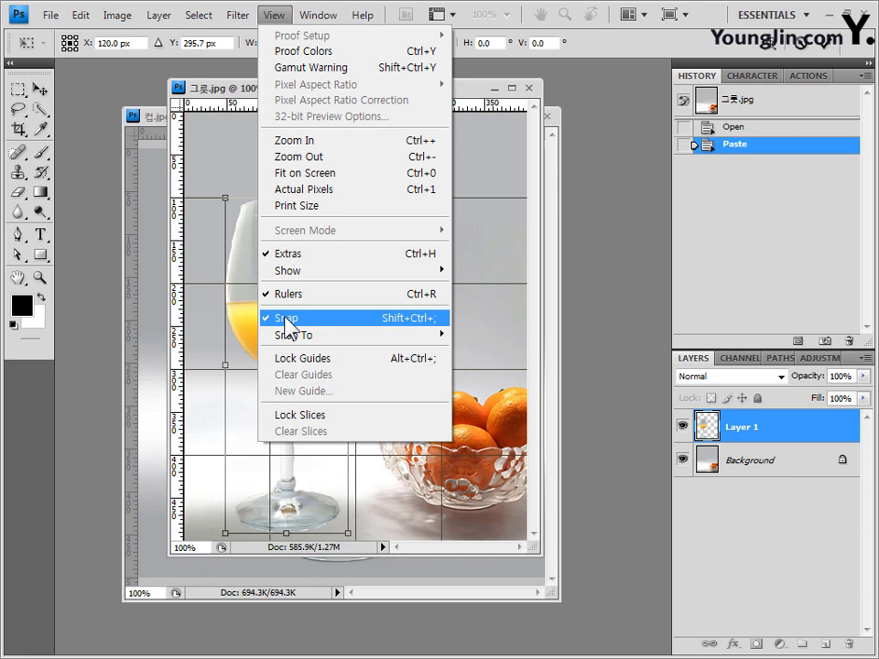
click(286, 320)
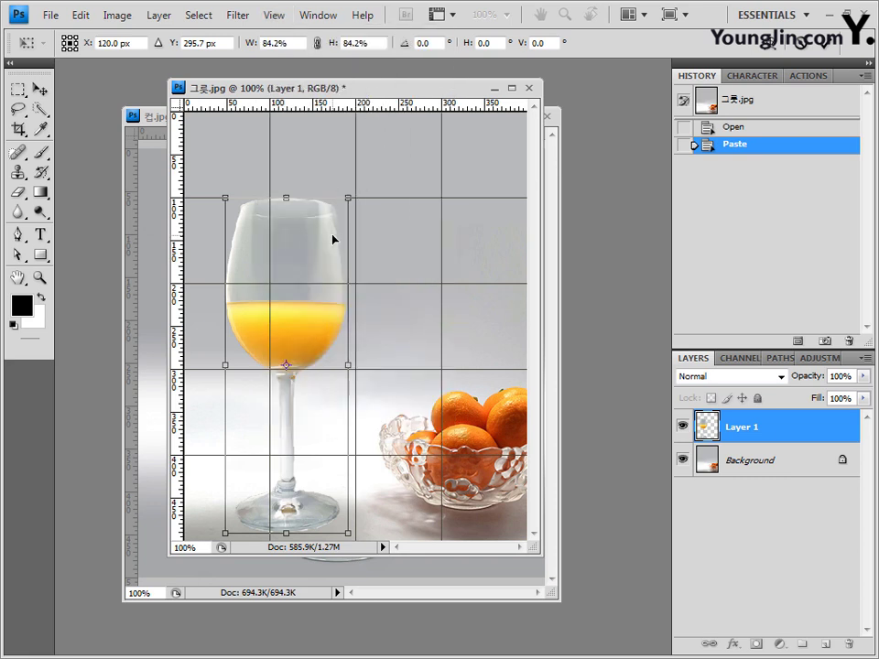
drag(356, 194, 345, 205)
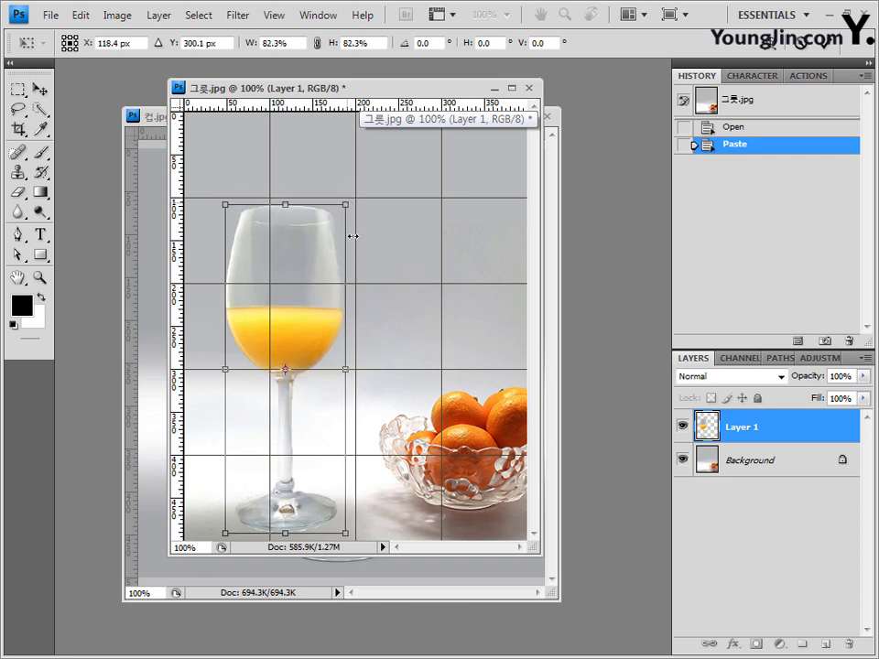
drag(345, 533, 342, 527)
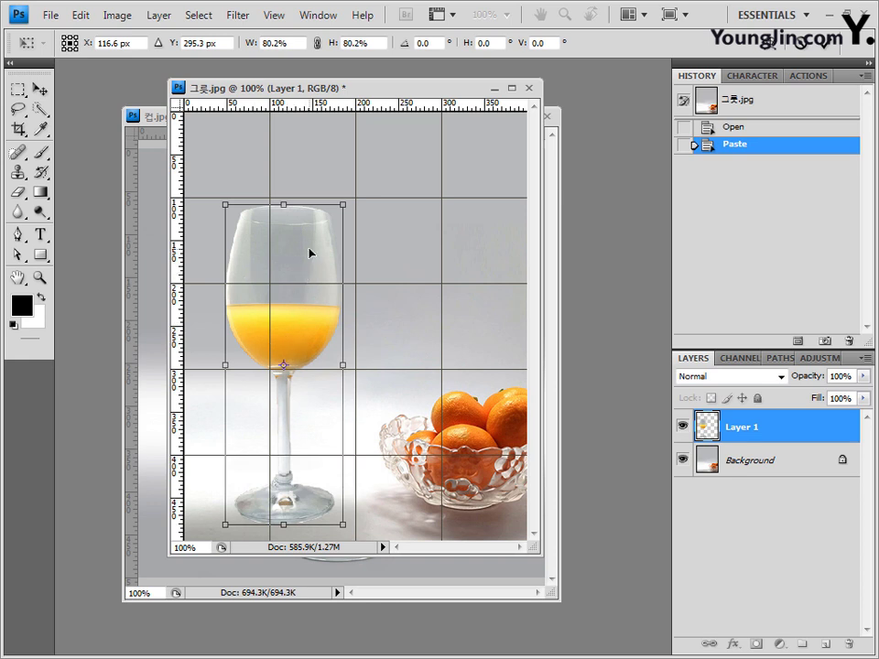
key(Return)
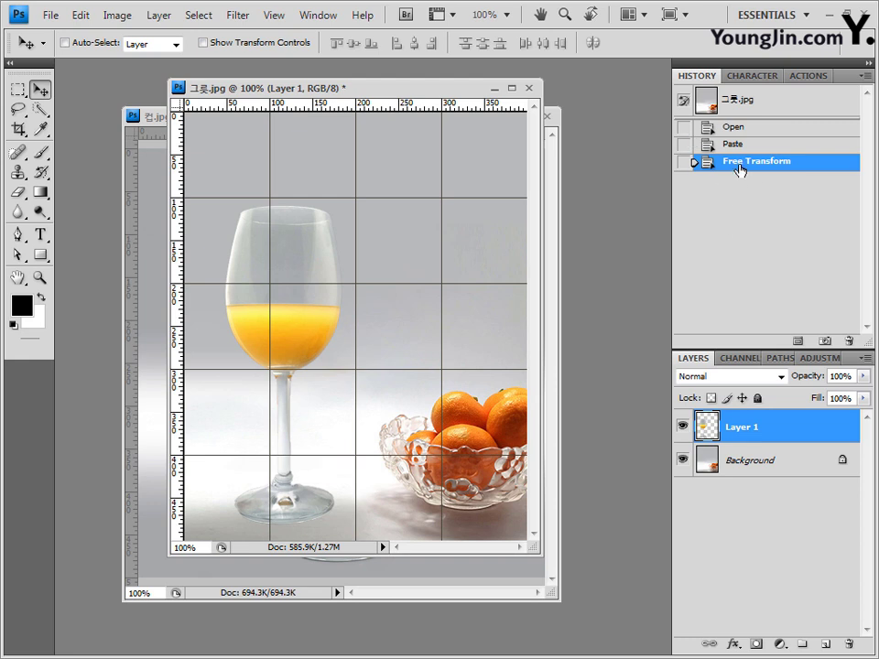
Step back to the Paste history state, preview the transform box, and restore the Free Transform state.
click(739, 145)
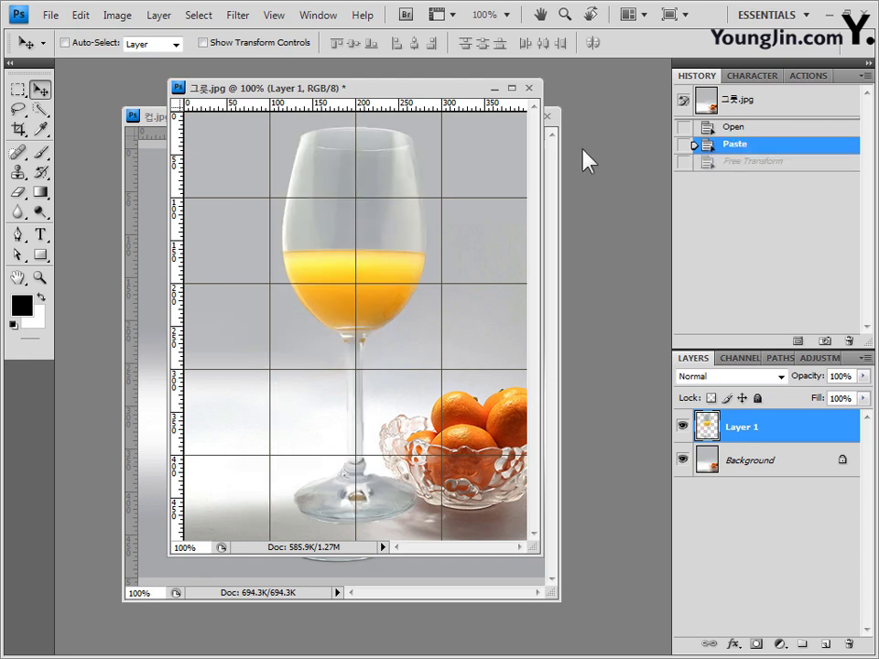
key(ctrl+t)
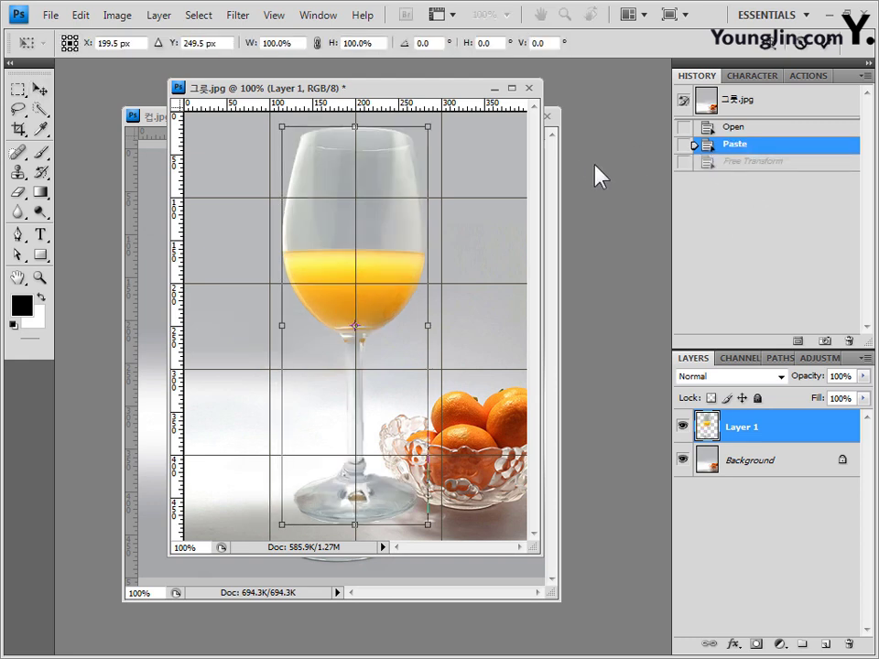
key(Escape)
click(743, 162)
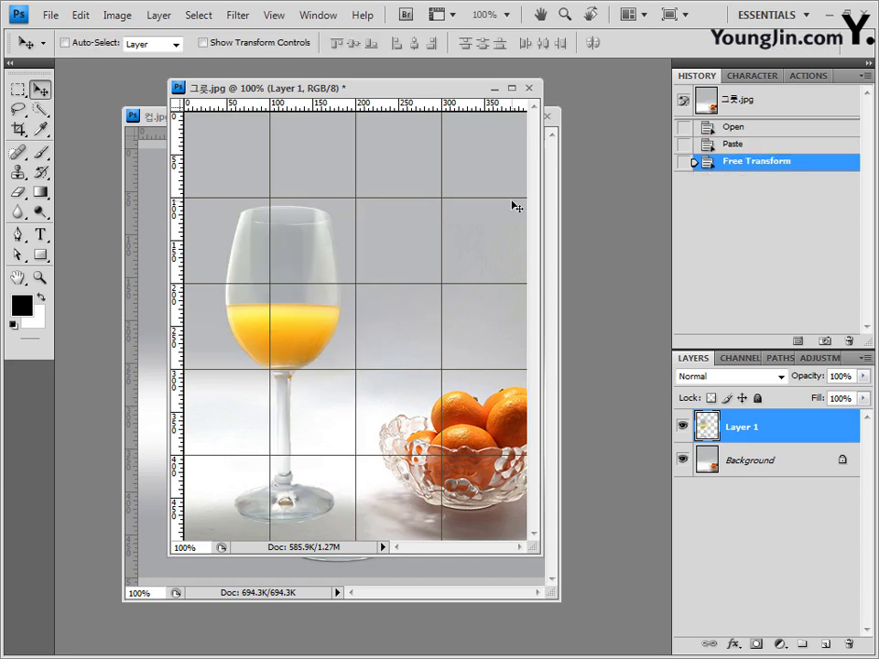
Try the JPEG and Photoshop PSD formats for saving 그릇 under Save As, and cancel without saving.
click(49, 14)
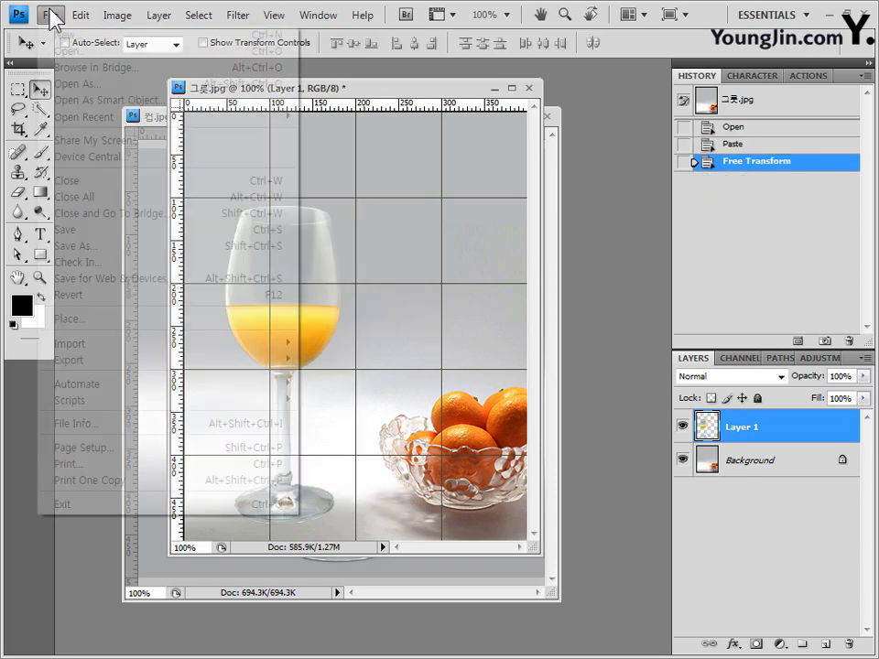
click(78, 245)
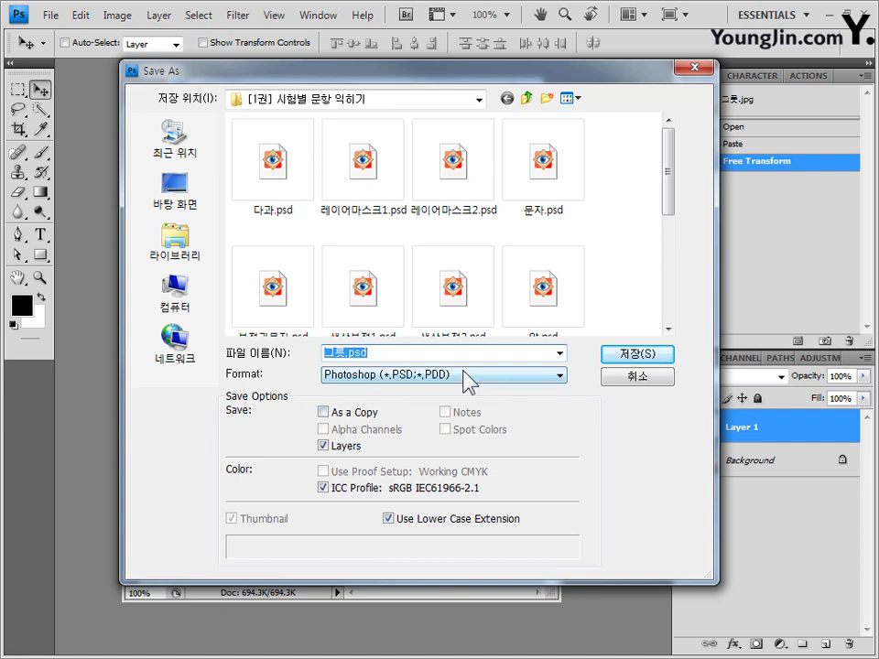
click(463, 372)
click(421, 472)
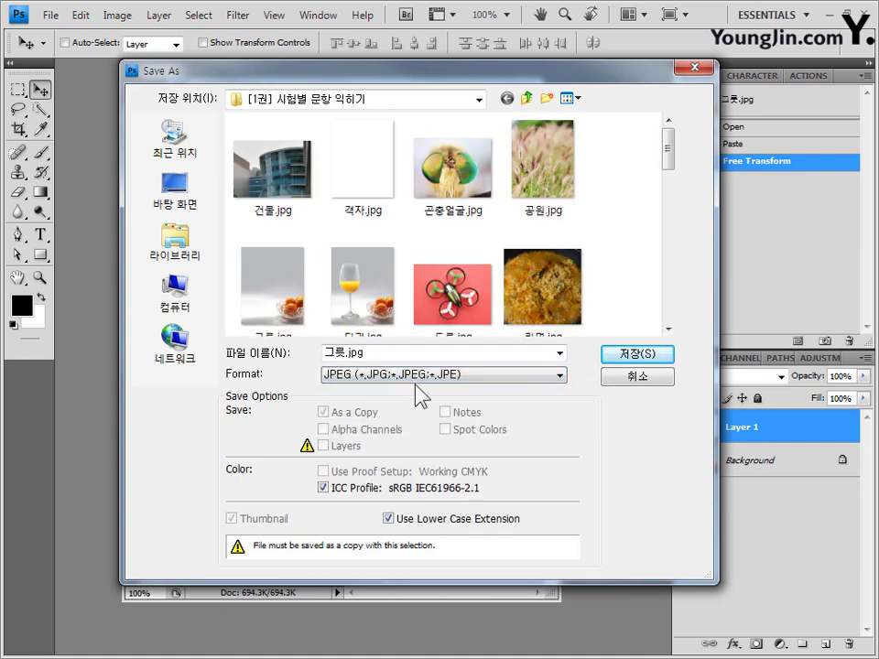
click(416, 377)
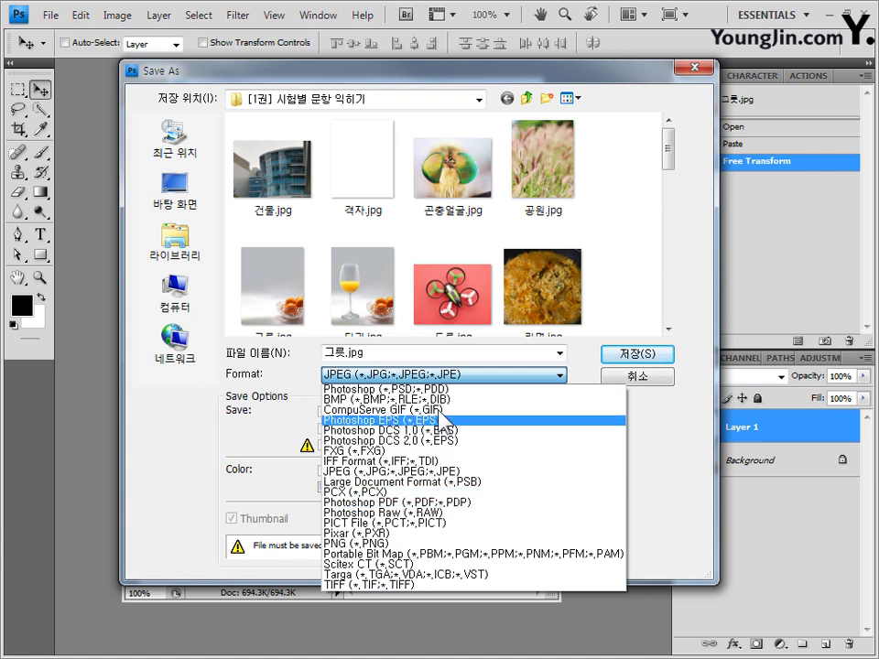
click(444, 388)
key(Escape)
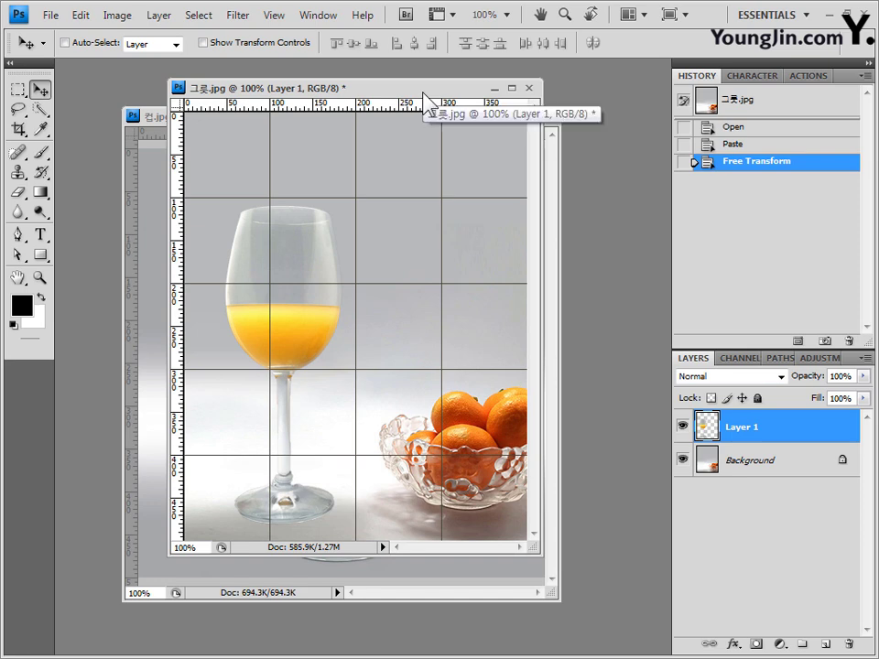
Open the finished example file 다과.psd.
key(ctrl+o)
click(458, 295)
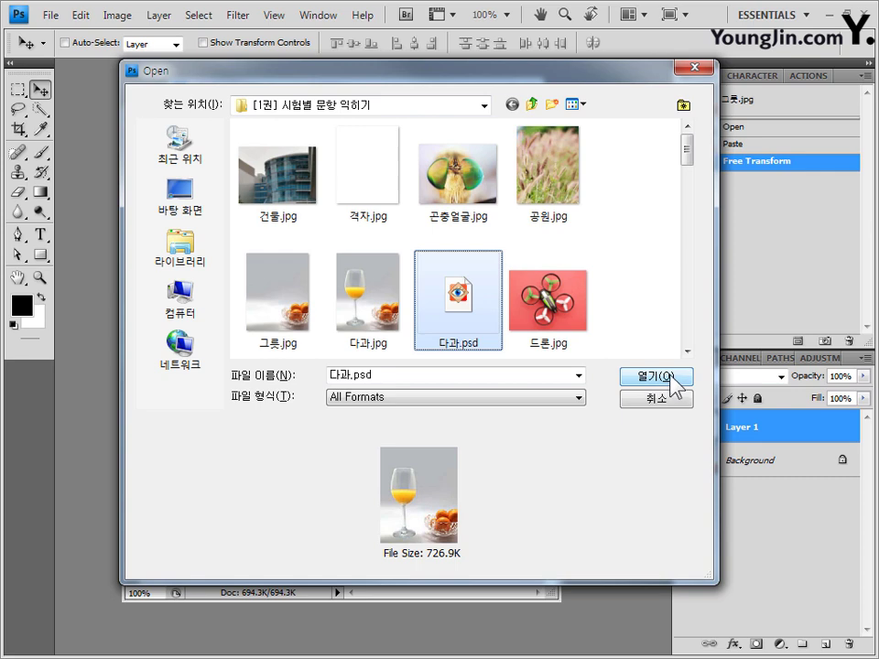
click(676, 378)
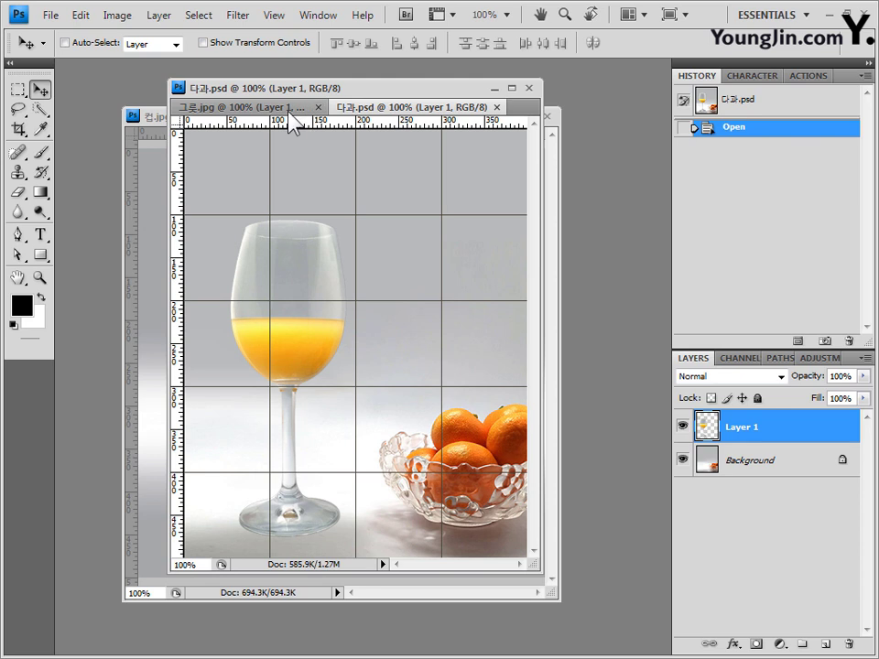
Compare the size and position of the glass in 그릇.jpg and 다과.psd by switching between the two documents.
click(289, 113)
click(360, 122)
click(236, 107)
key(ctrl+Tab)
click(311, 108)
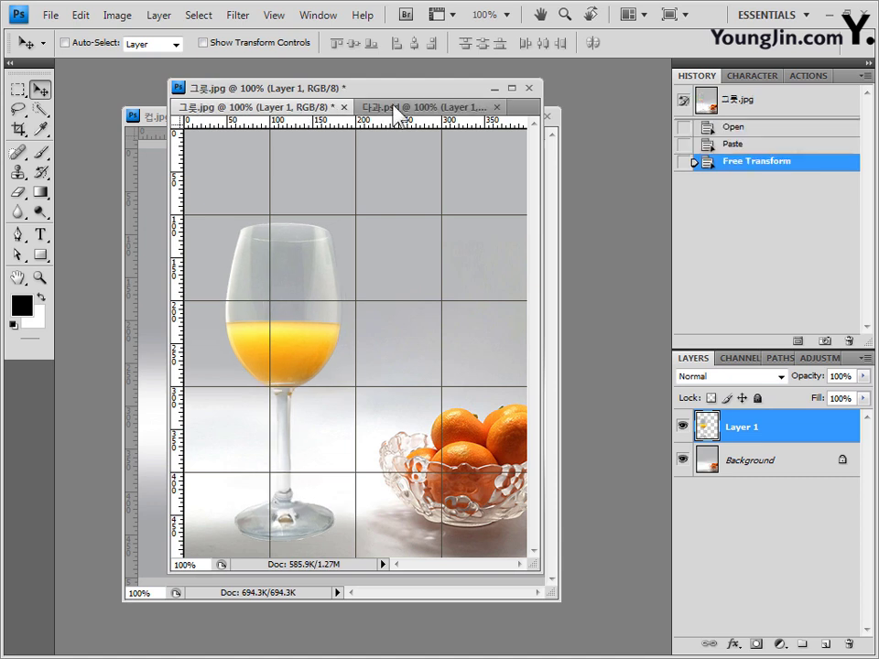
click(394, 107)
click(293, 115)
click(402, 112)
click(293, 114)
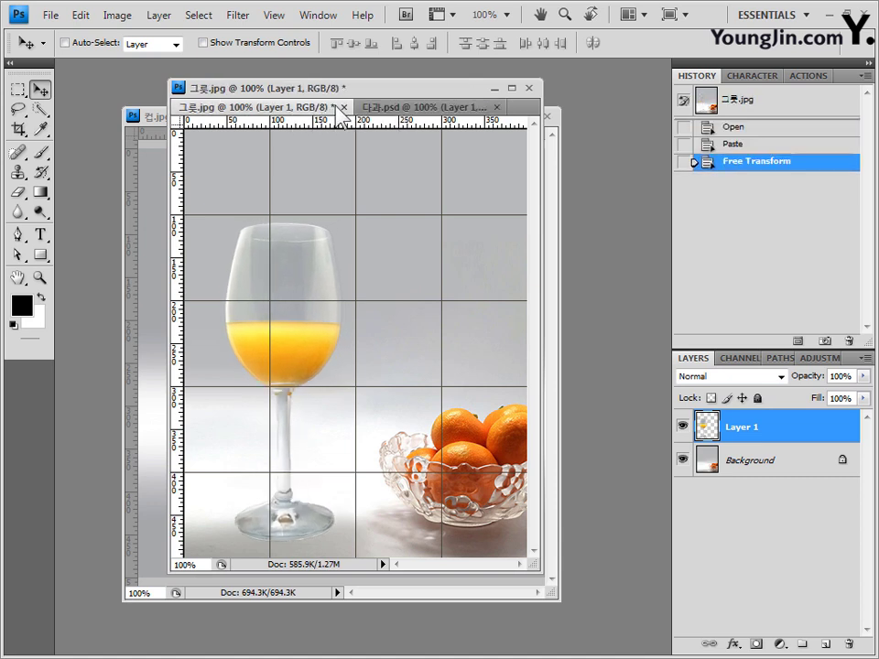
click(400, 109)
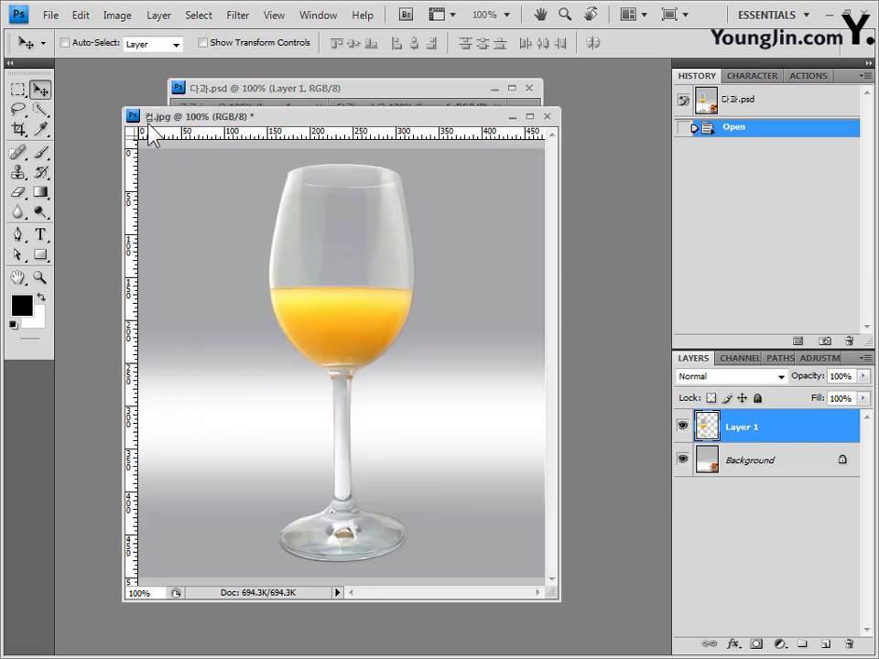
Bring 컵.jpg to the front and close it without saving the changes.
click(146, 116)
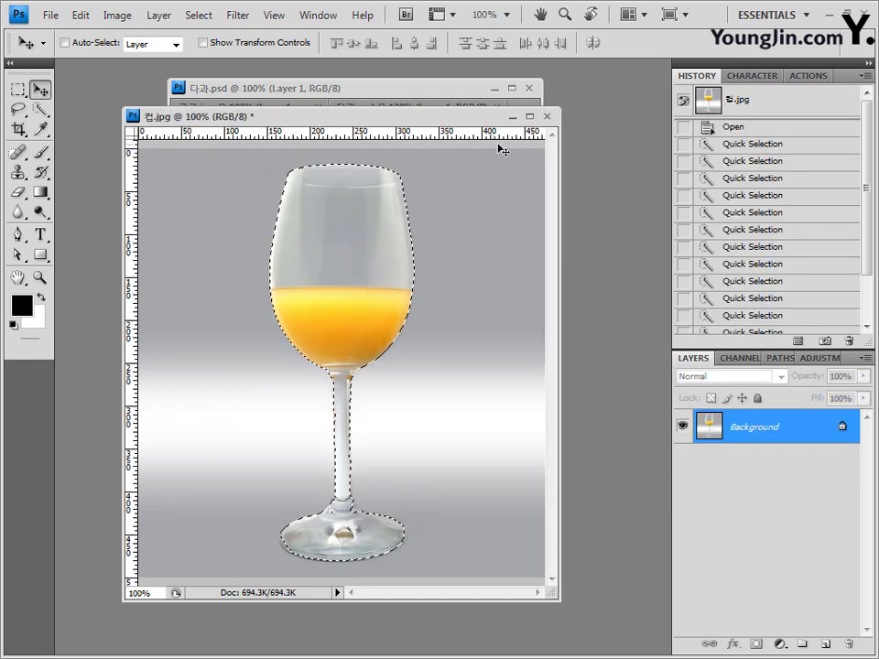
click(547, 117)
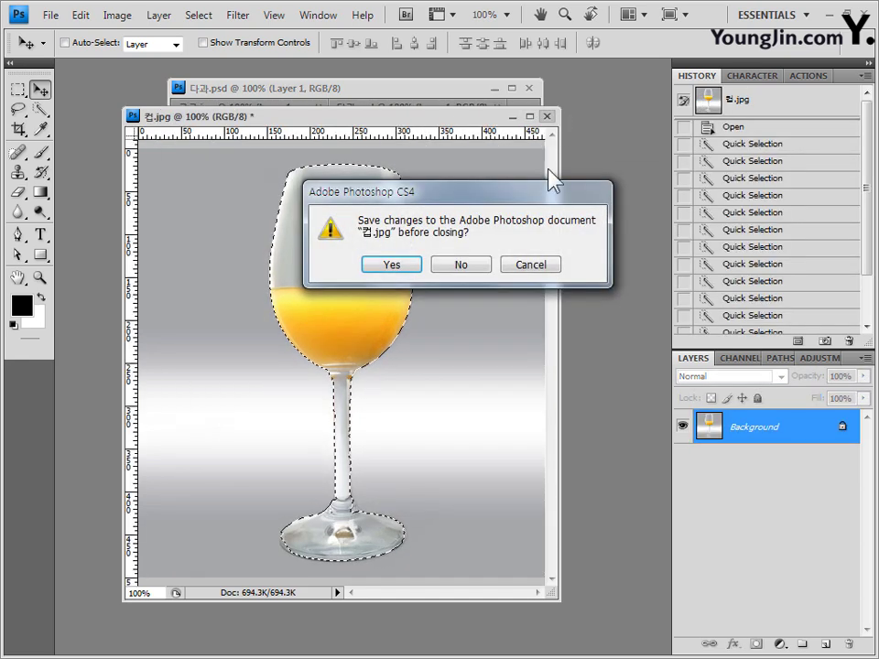
click(467, 266)
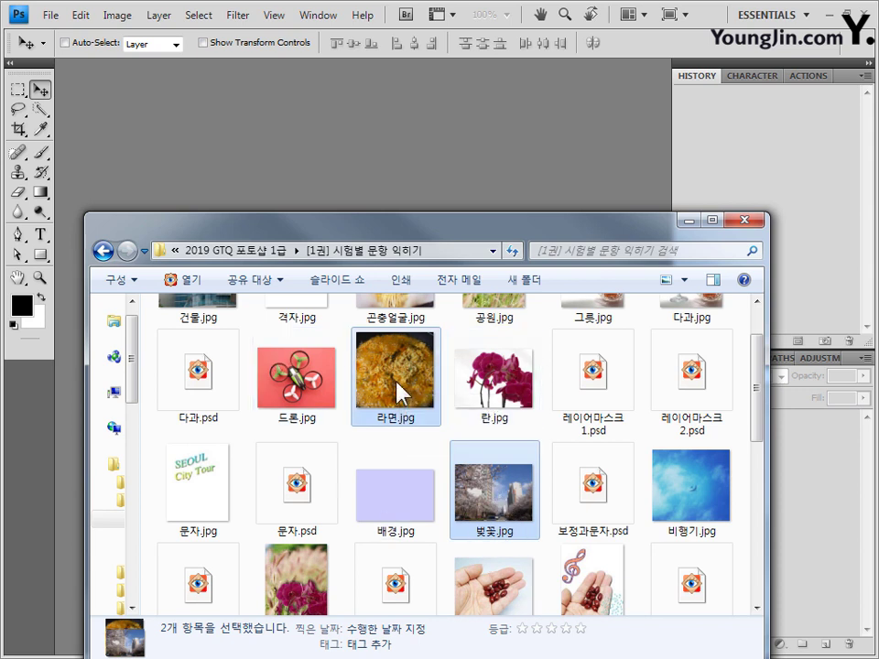
Open 라면.jpg and 벚꽃.jpg together from the Explorer folder as separate documents, and bring 라면.jpg to the front.
drag(399, 337, 449, 34)
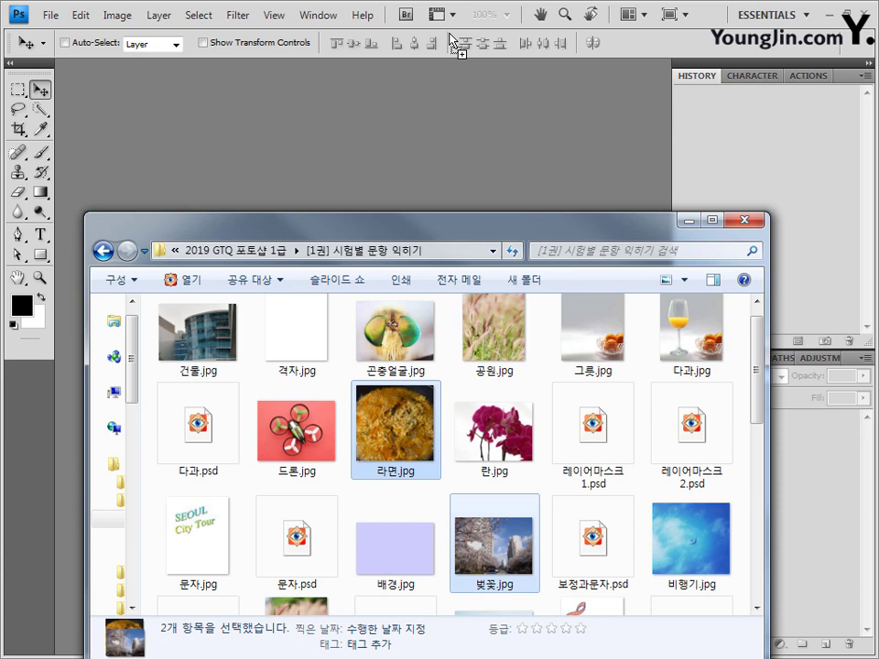
drag(449, 34, 449, 37)
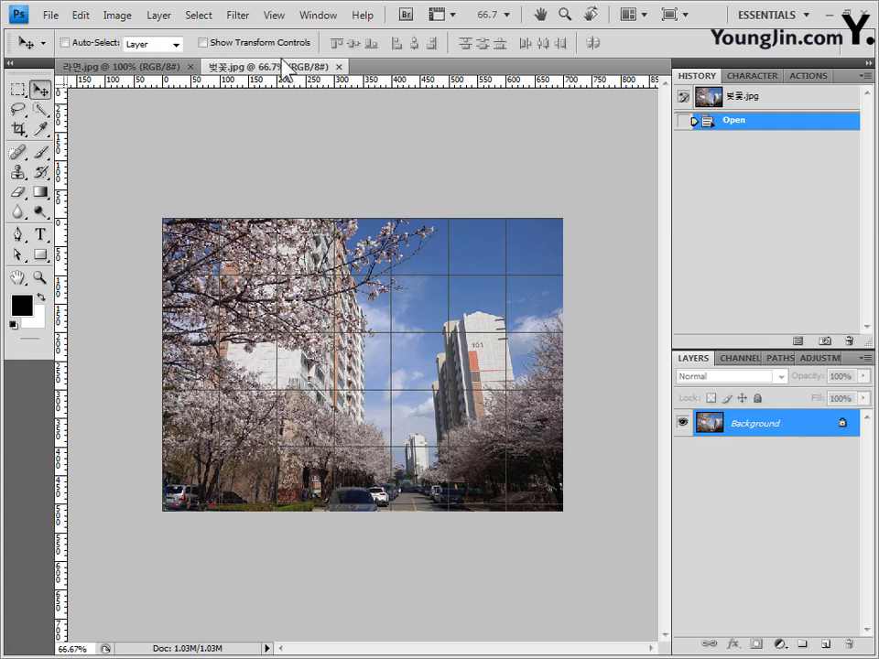
click(147, 67)
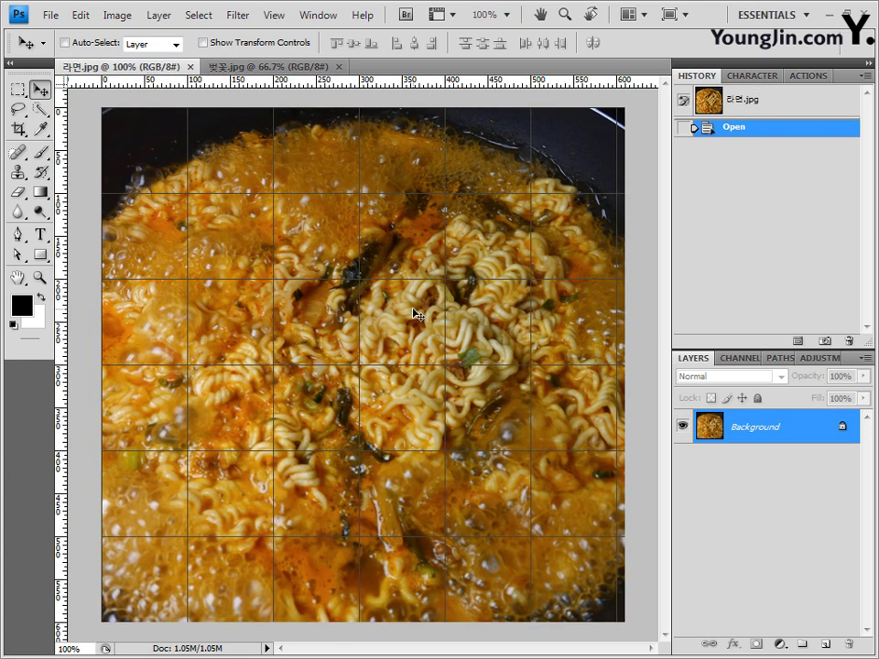
Toggle the grid over 라면.jpg and leave it hidden.
key(ctrl+apostrophe)
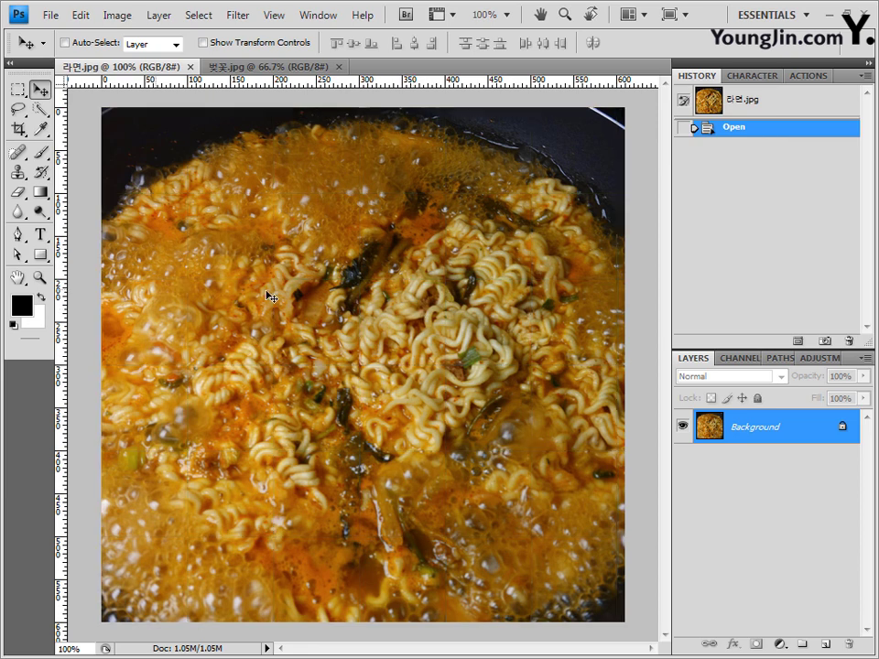
key(ctrl+apostrophe)
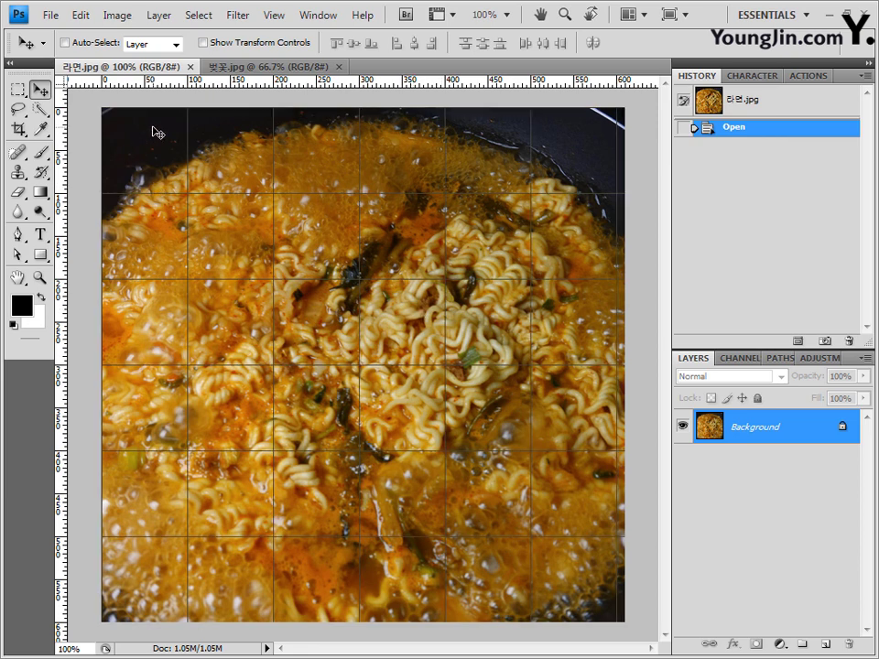
key(ctrl+apostrophe)
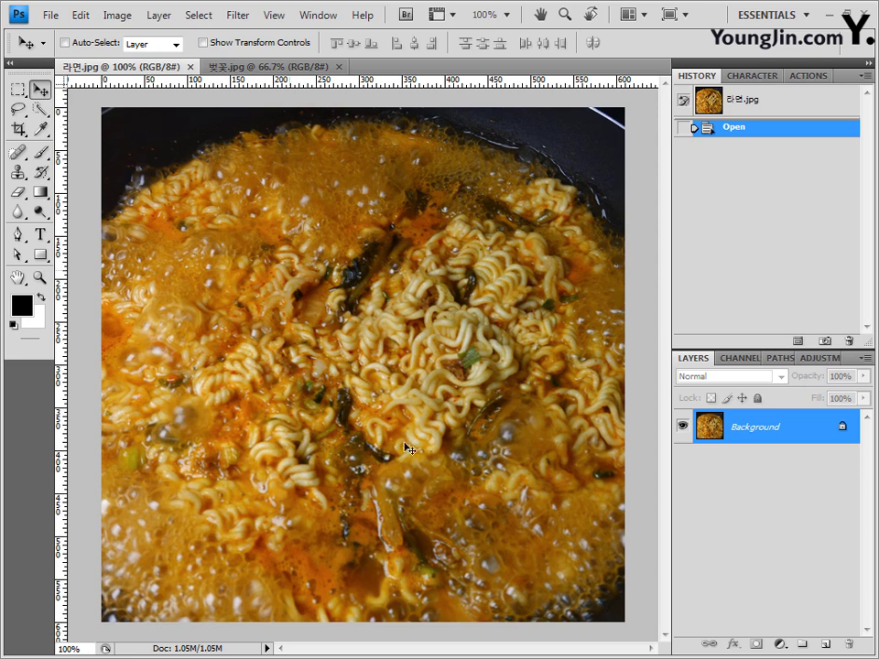
Apply the Crosshatch filter to 라면.jpg with stroke length 9, sharpness 6 and strength 1, and bring 벚꽃.jpg to the front.
click(247, 13)
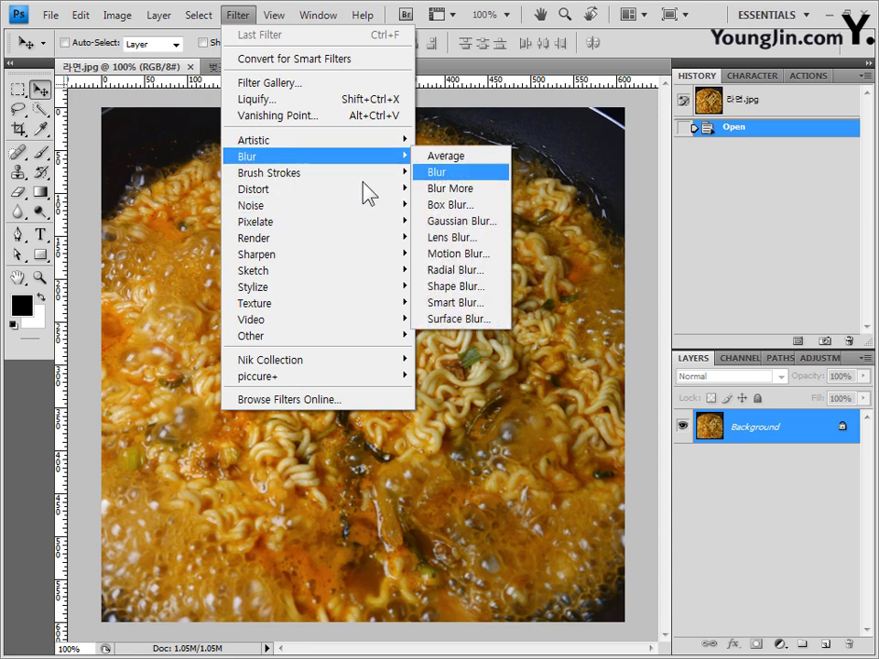
mouse_move(357, 182)
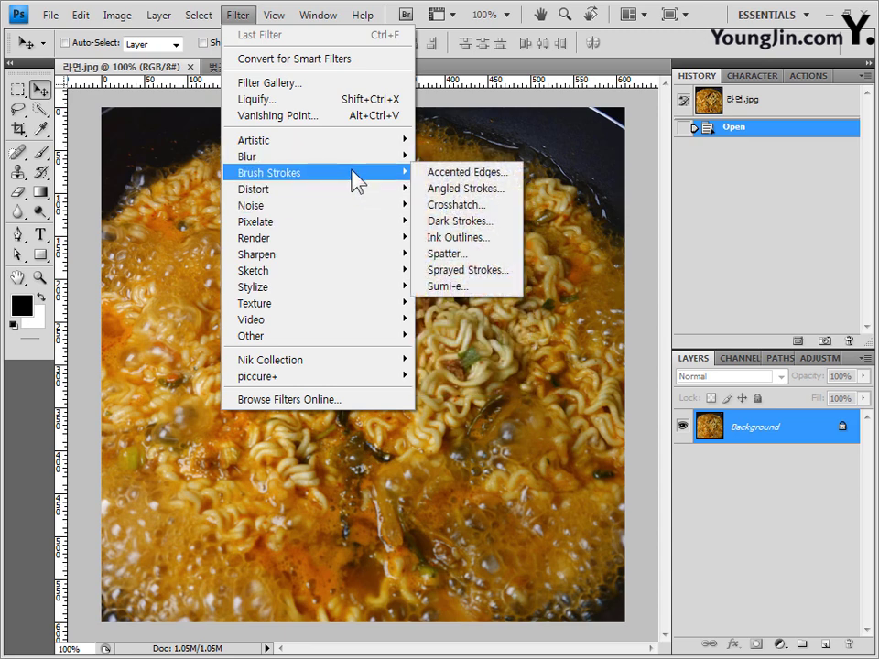
click(483, 202)
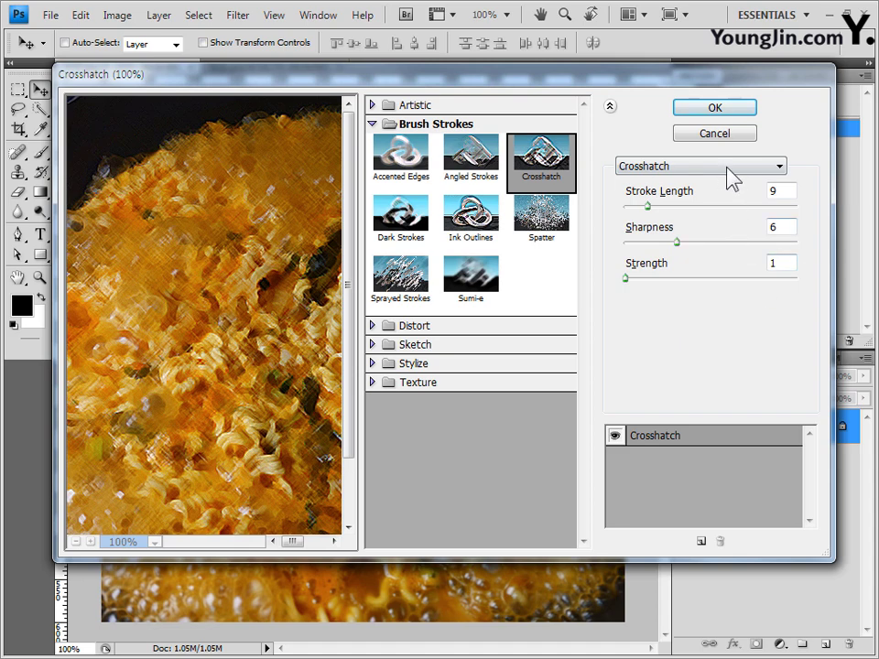
click(741, 108)
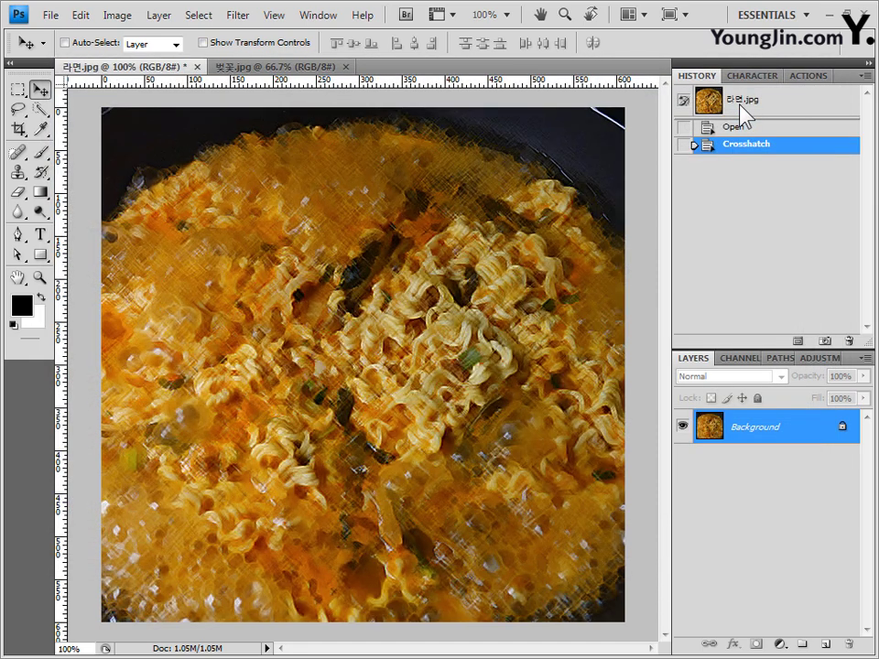
click(260, 64)
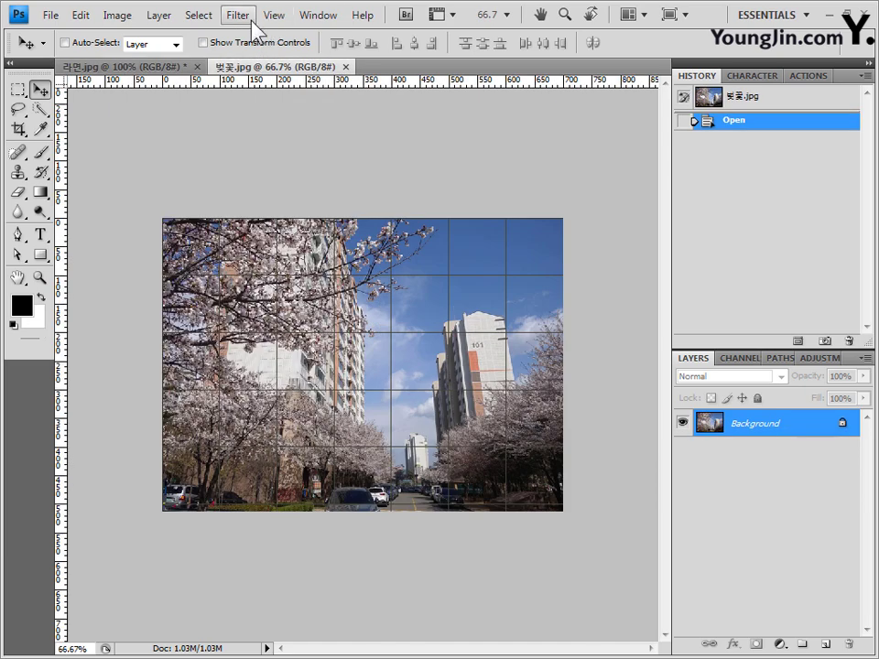
click(240, 16)
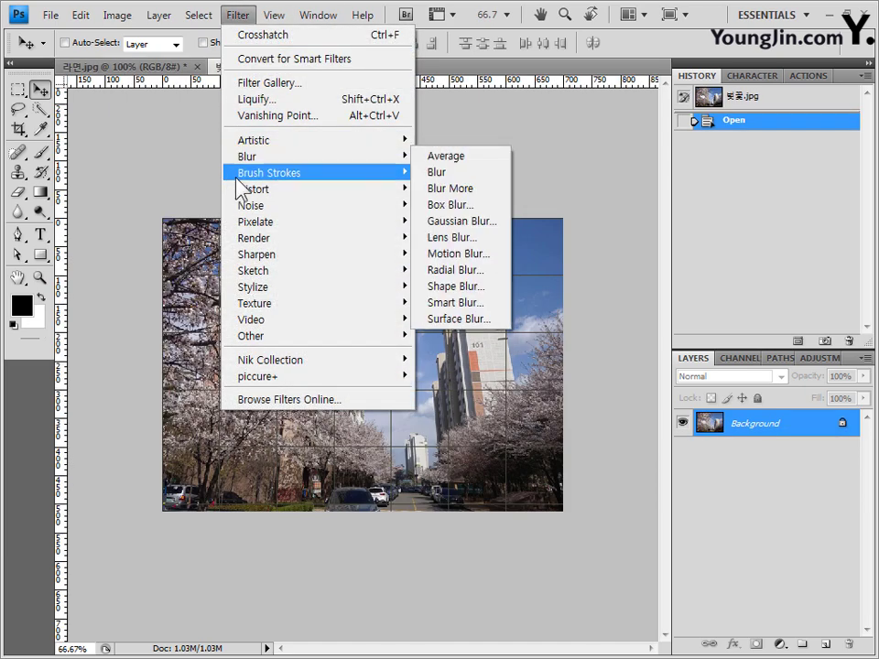
mouse_move(266, 144)
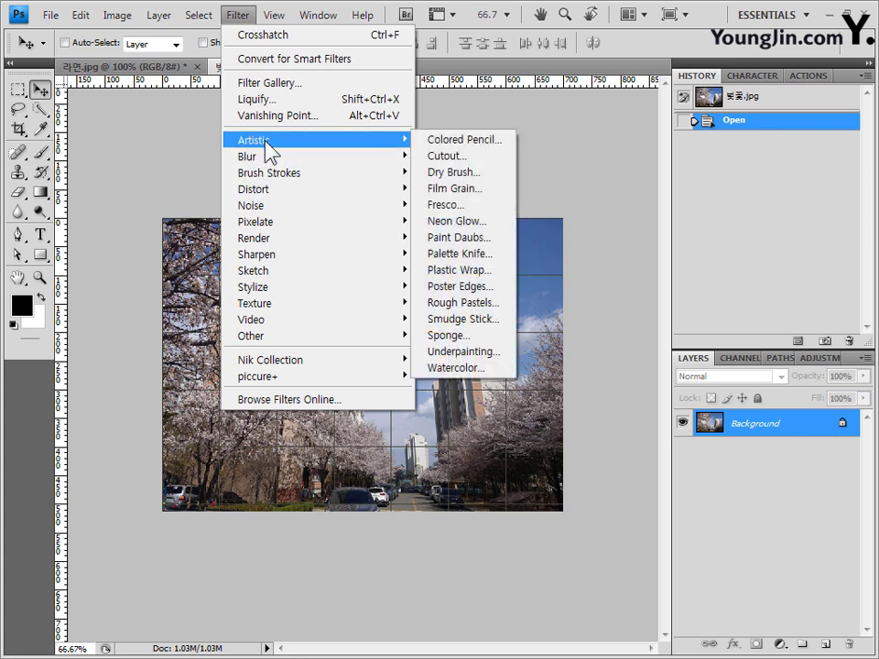
click(270, 84)
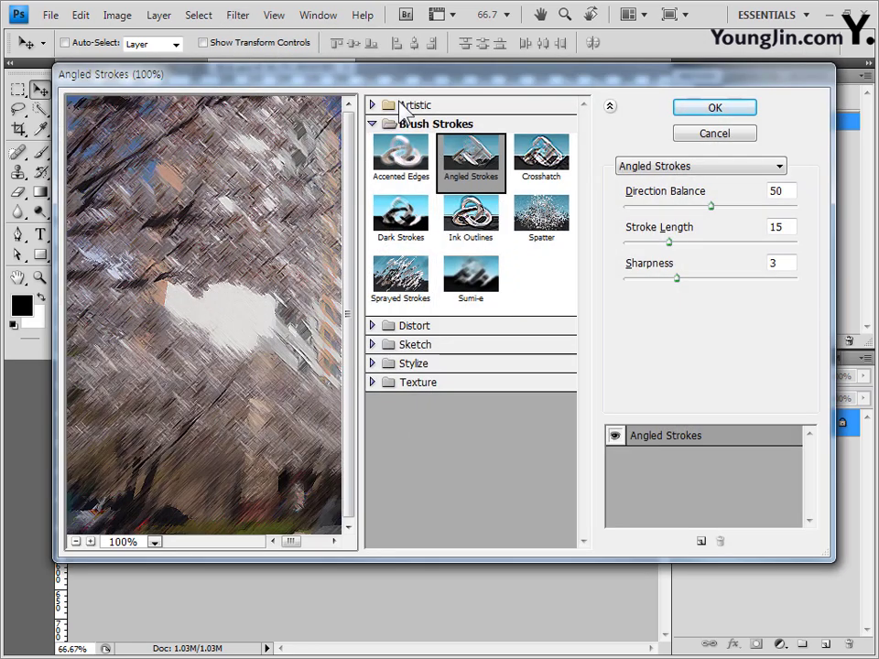
click(372, 105)
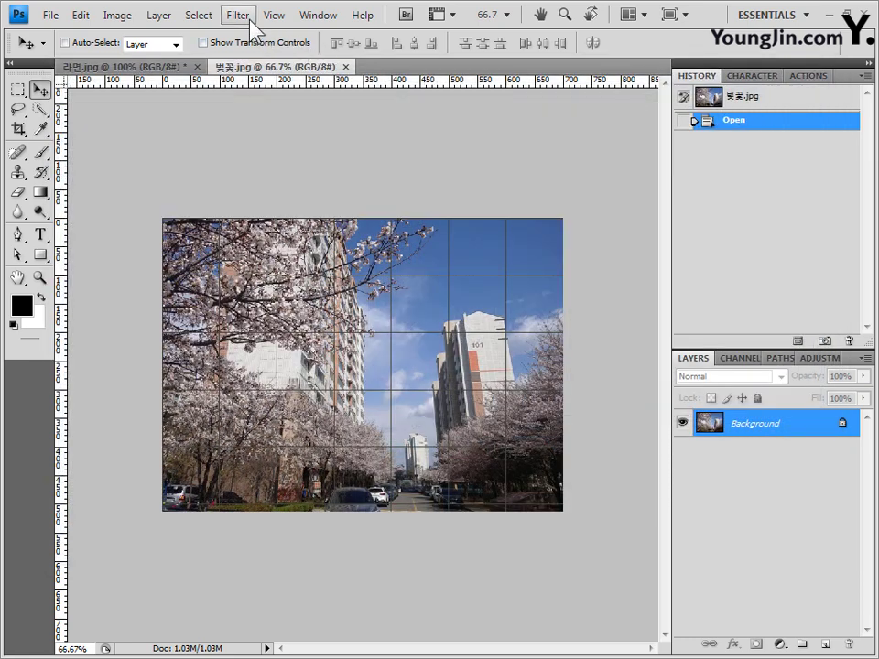
Apply the artistic Palette Knife filter to 벚꽃.jpg with stroke size 3, stroke detail 3 and softness 0.
click(250, 20)
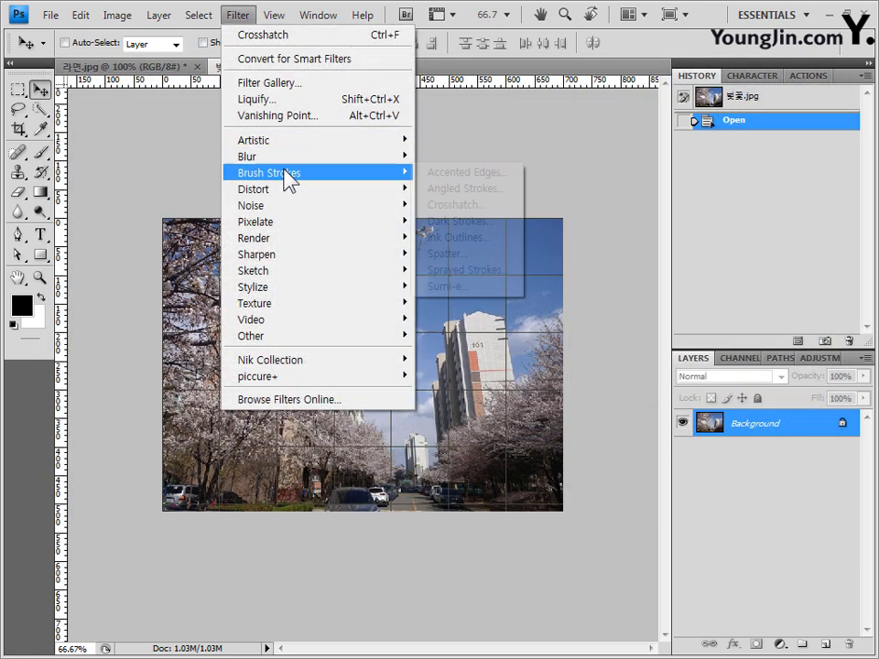
mouse_move(287, 139)
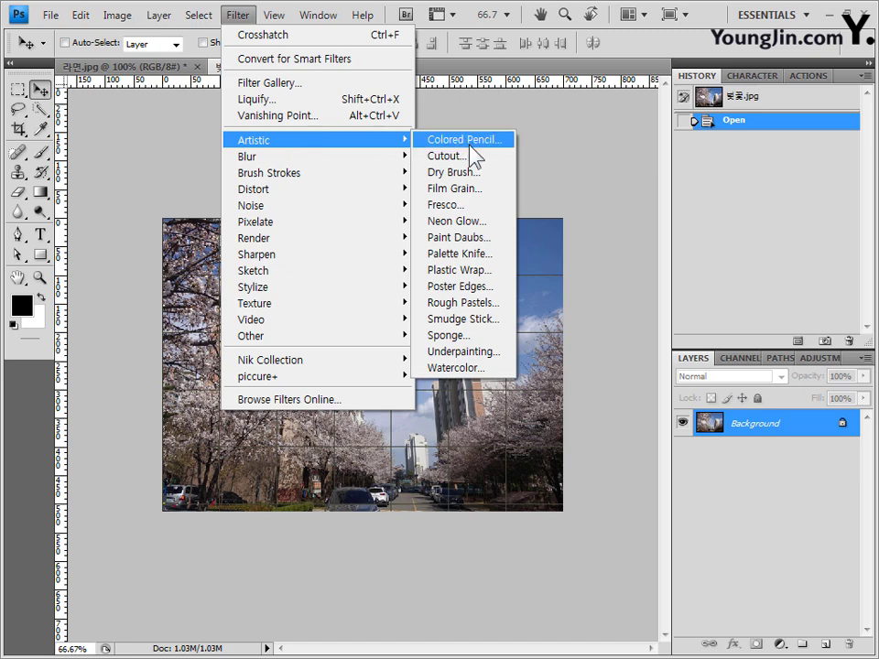
click(487, 253)
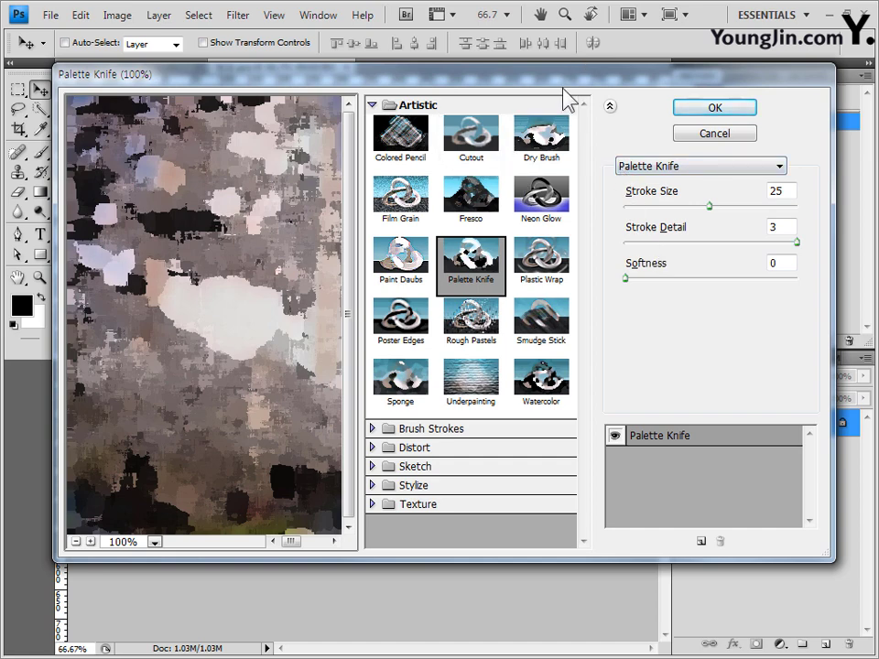
mouse_move(565, 78)
mouse_down()
mouse_move(586, 142)
mouse_move(583, 231)
mouse_move(580, 74)
mouse_move(575, 94)
mouse_up()
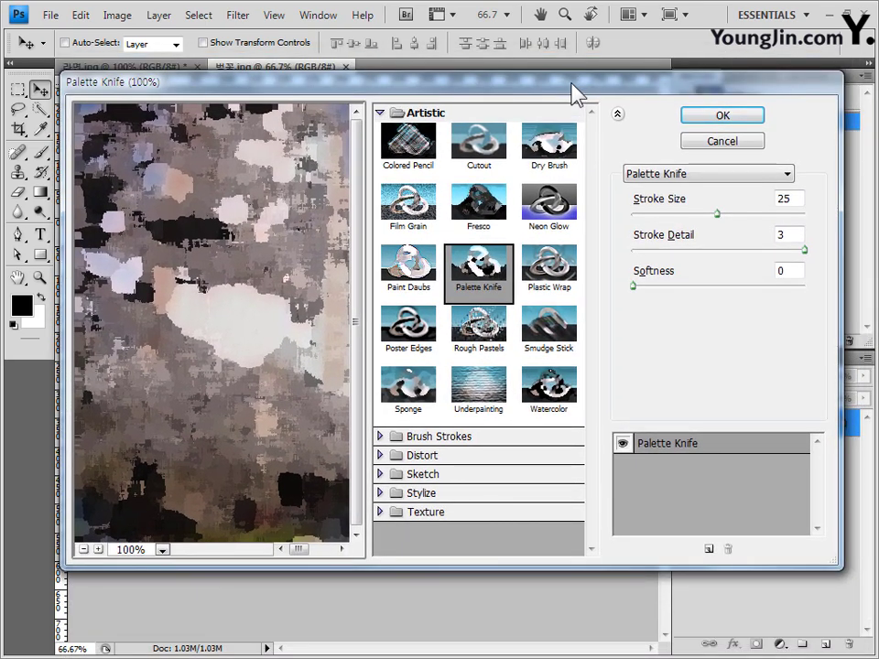
click(645, 213)
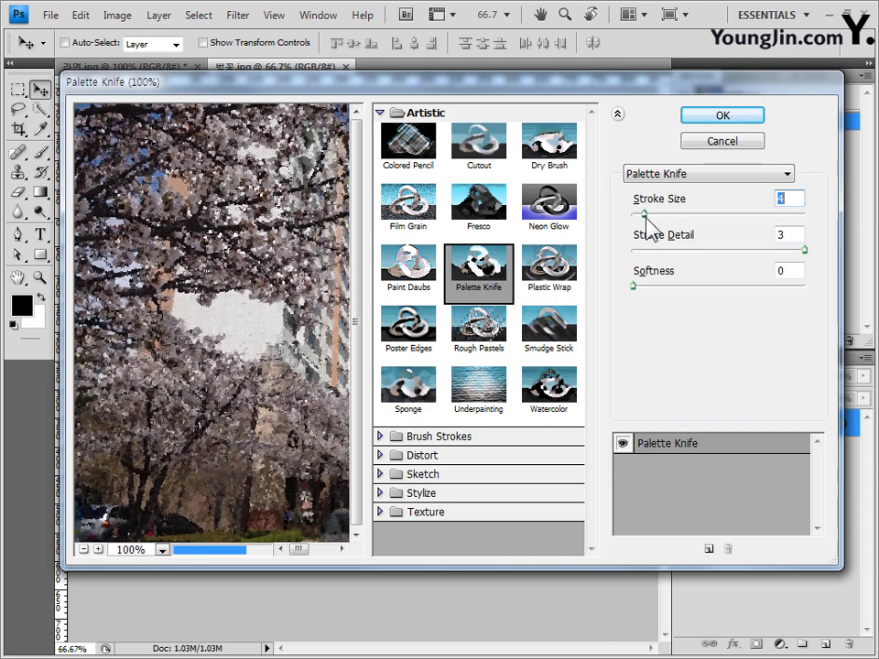
text(5)
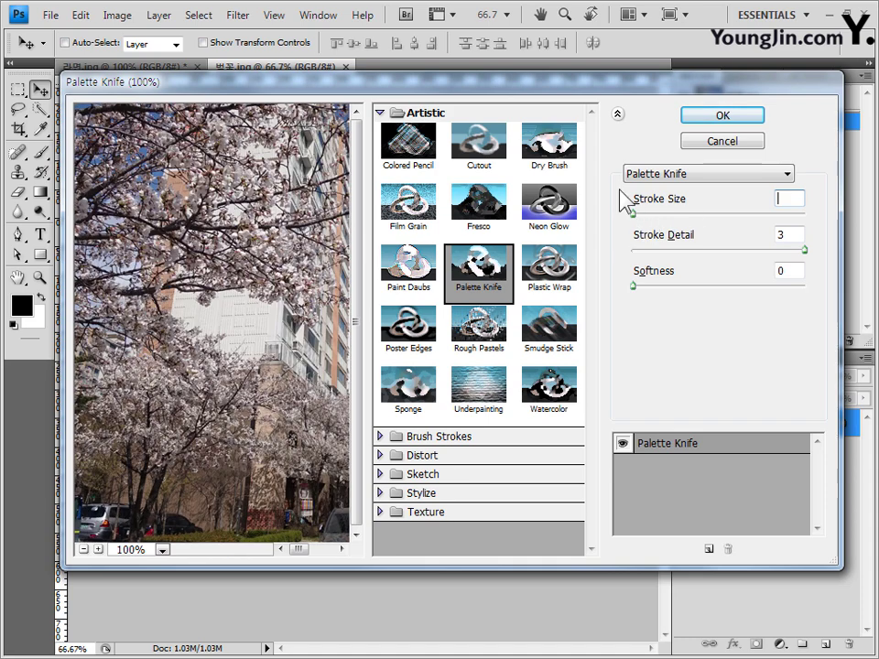
key(BackSpace)
click(639, 213)
drag(639, 215, 637, 214)
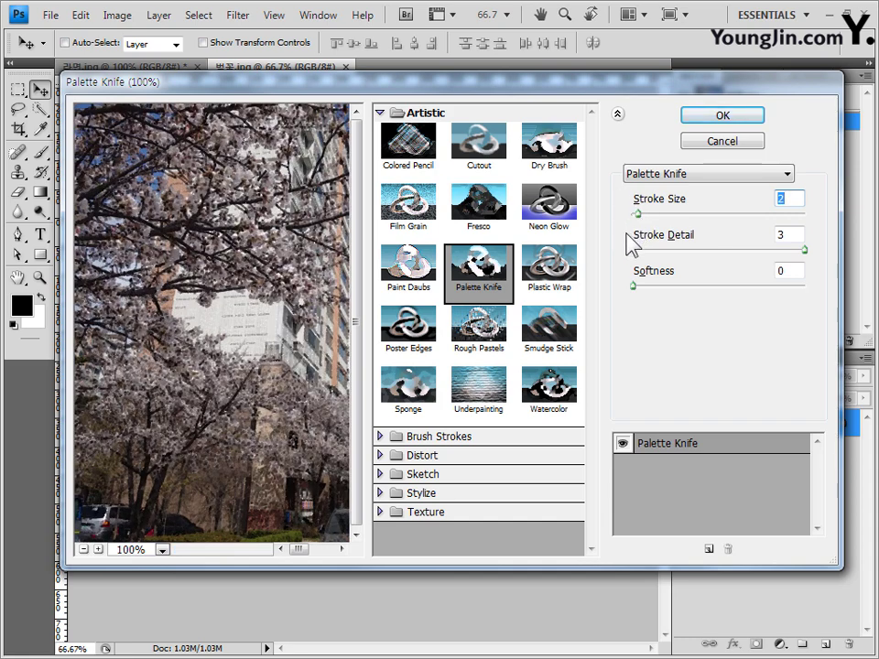
key(Up)
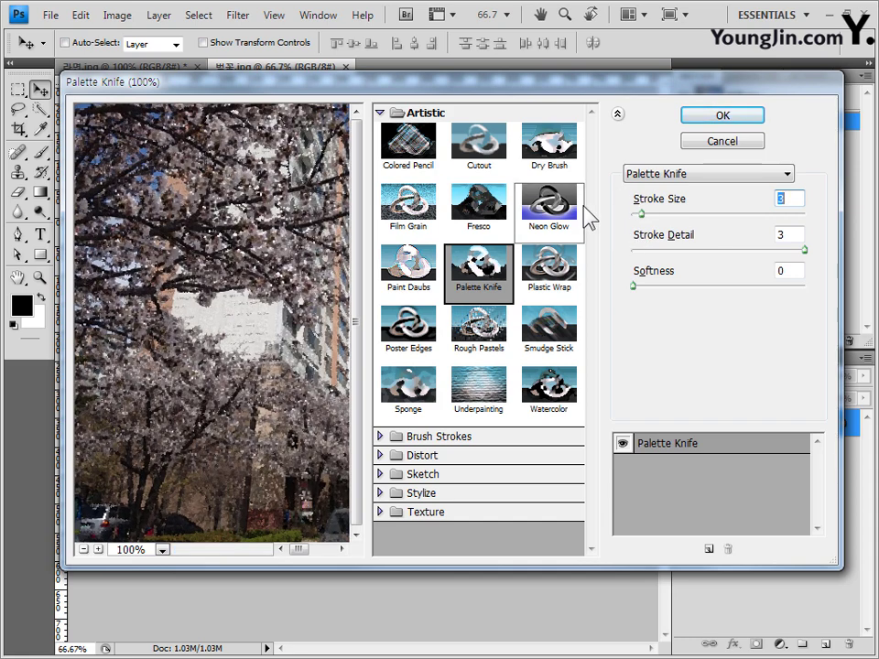
click(720, 119)
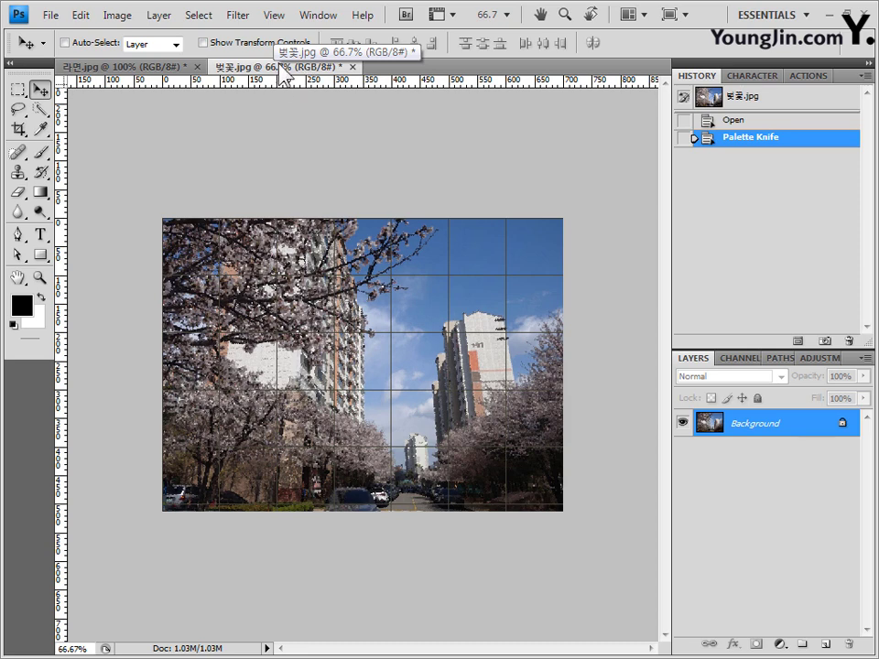
Examine the filtered 벚꽃.jpg at 100% zoom with the grid hidden and shown.
key(ctrl+1)
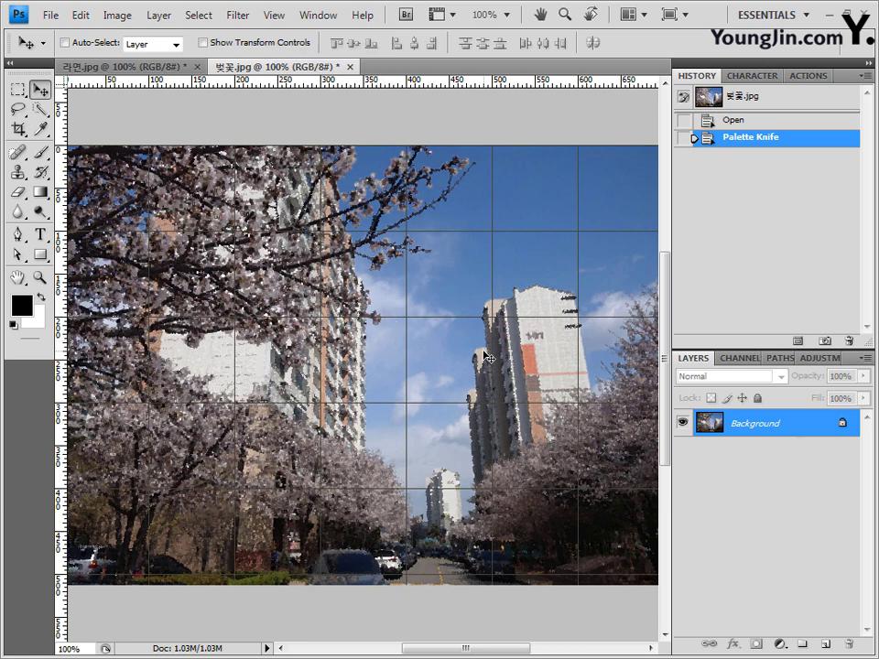
key(ctrl+apostrophe)
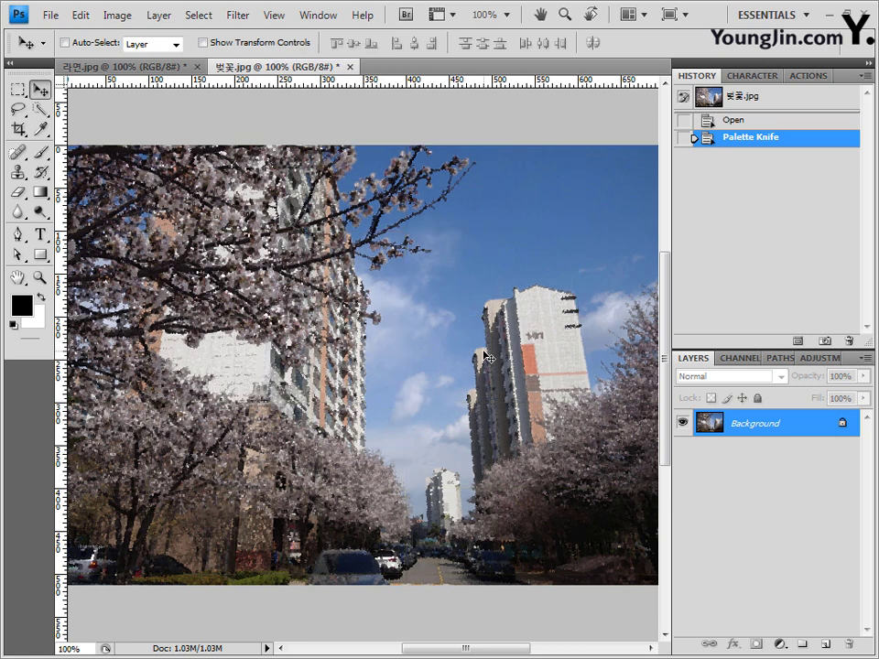
key(ctrl+apostrophe)
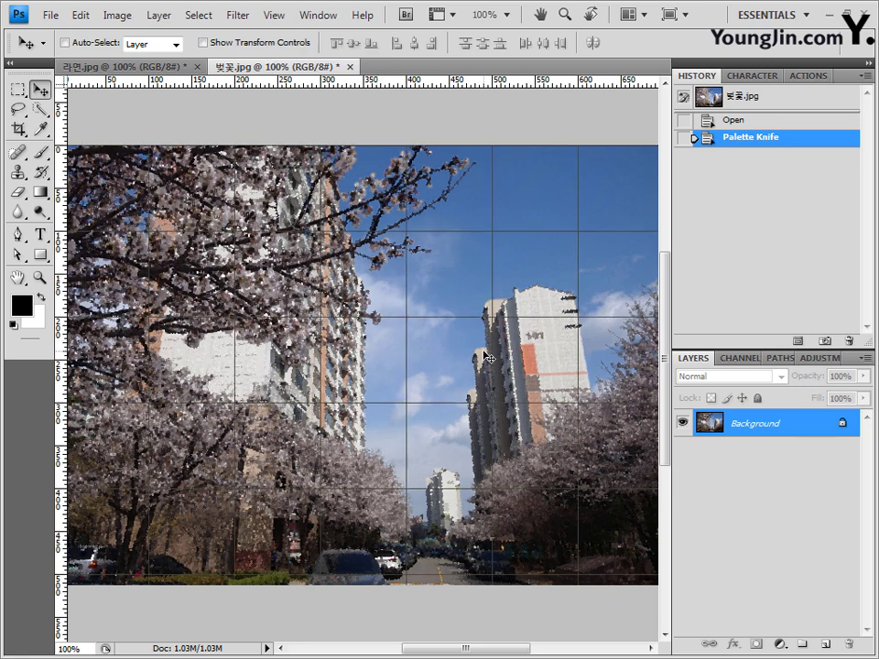
Bring 라면.jpg to the front and close all open documents.
click(149, 68)
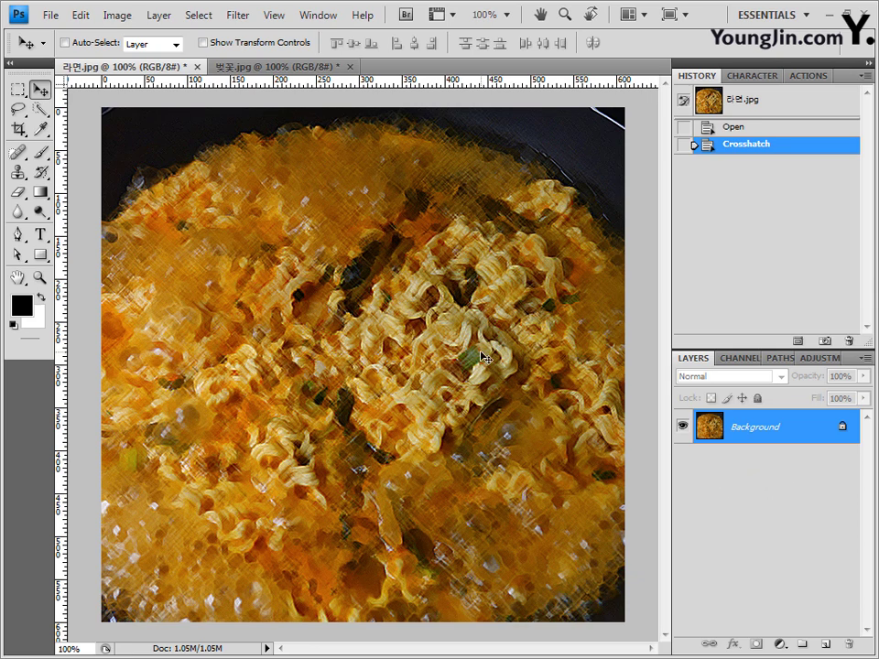
key(ctrl+alt+w)
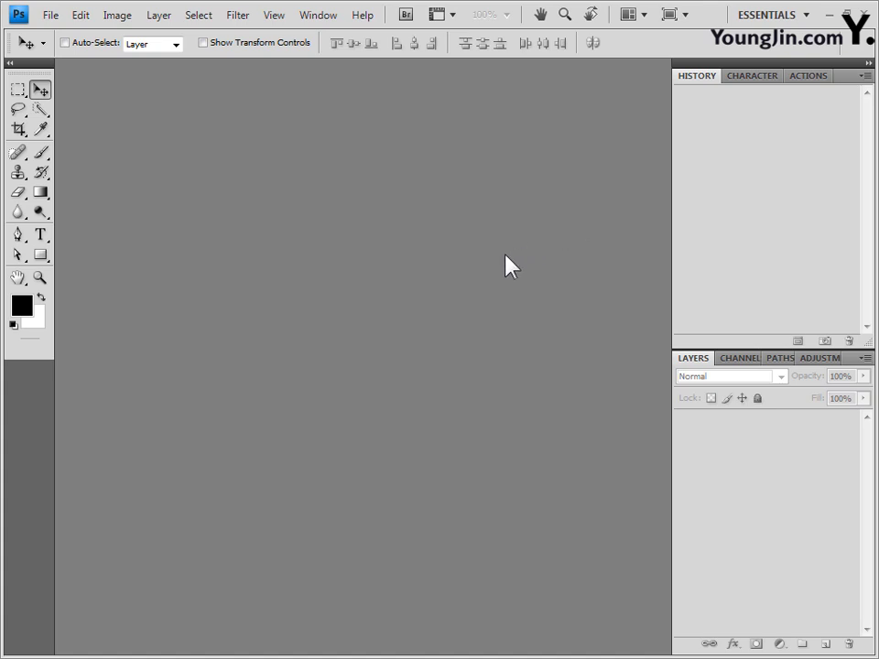
Create a new RGB document 400 pixels wide and 500 pixels high at 72 pixels/inch with a white background.
click(47, 17)
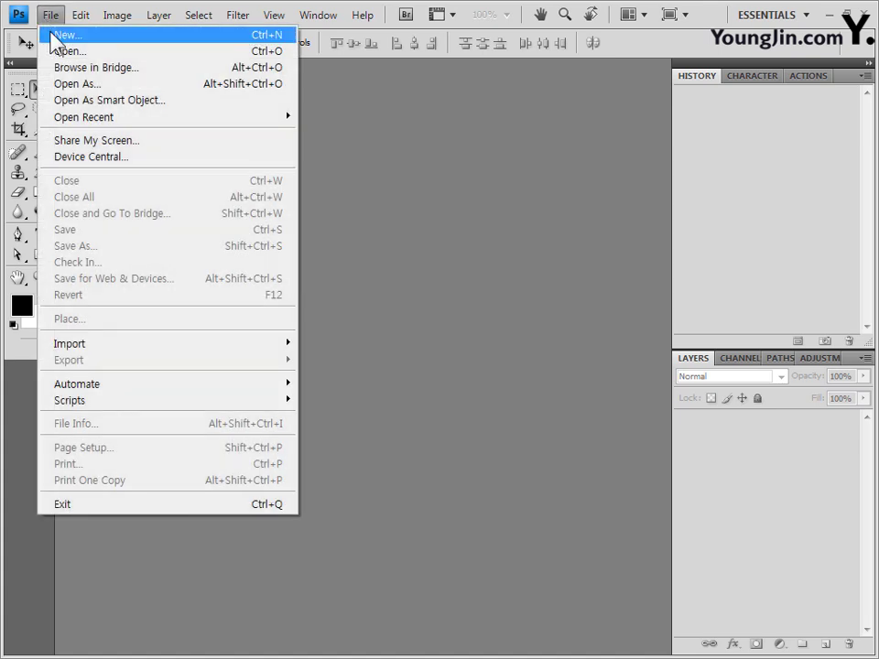
click(57, 34)
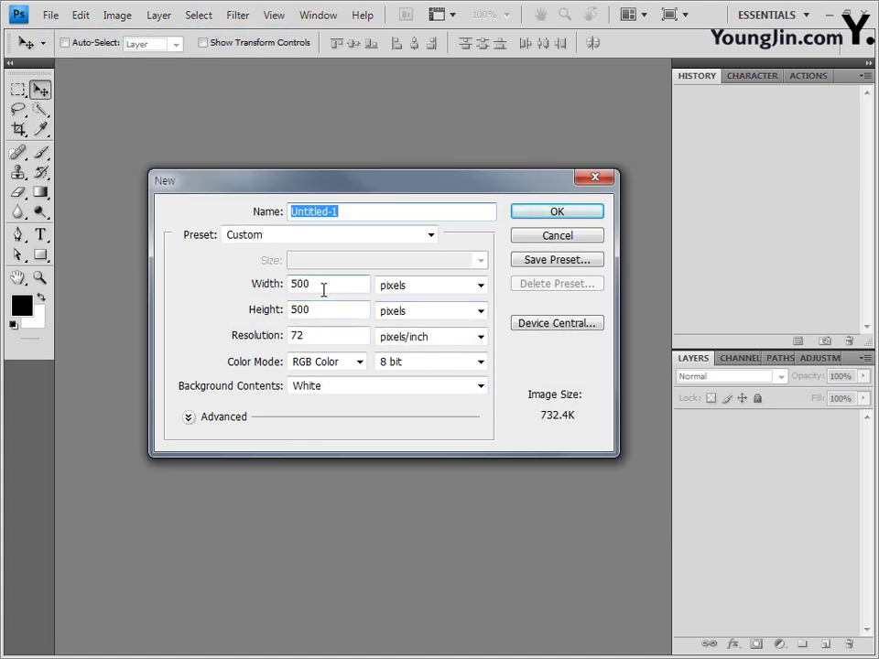
click(324, 290)
click(307, 309)
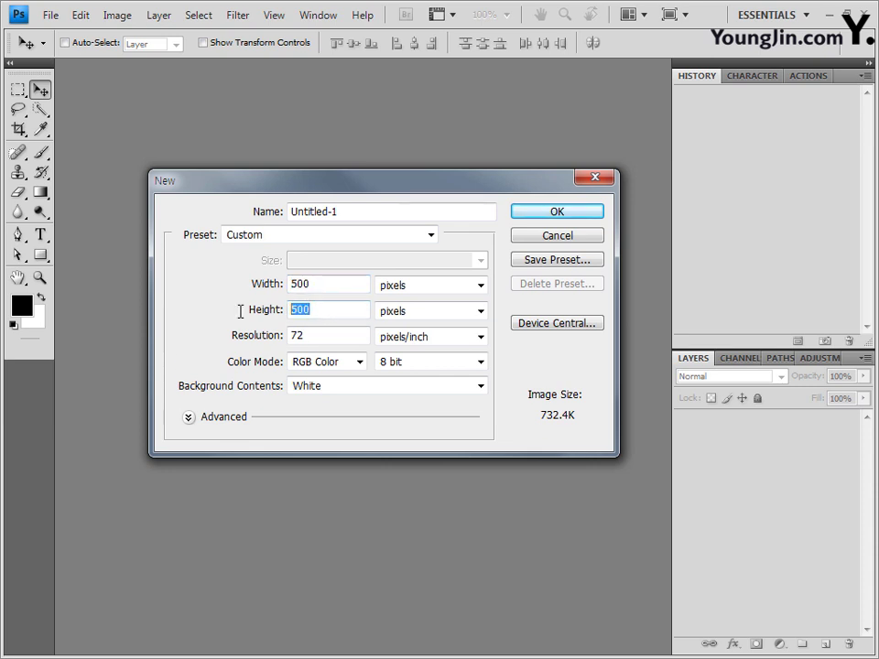
click(316, 286)
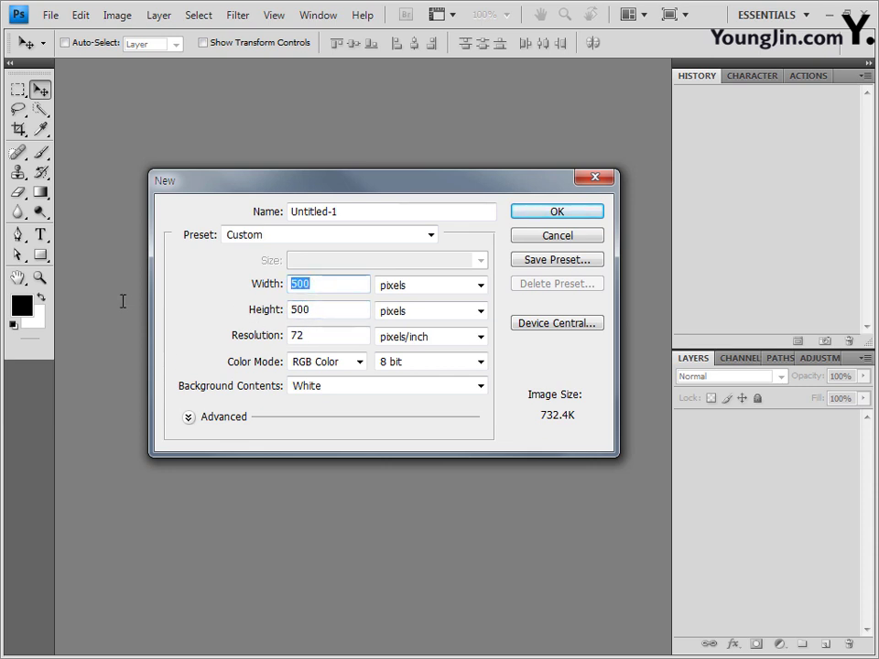
text(400)
key(Tab)
text(500)
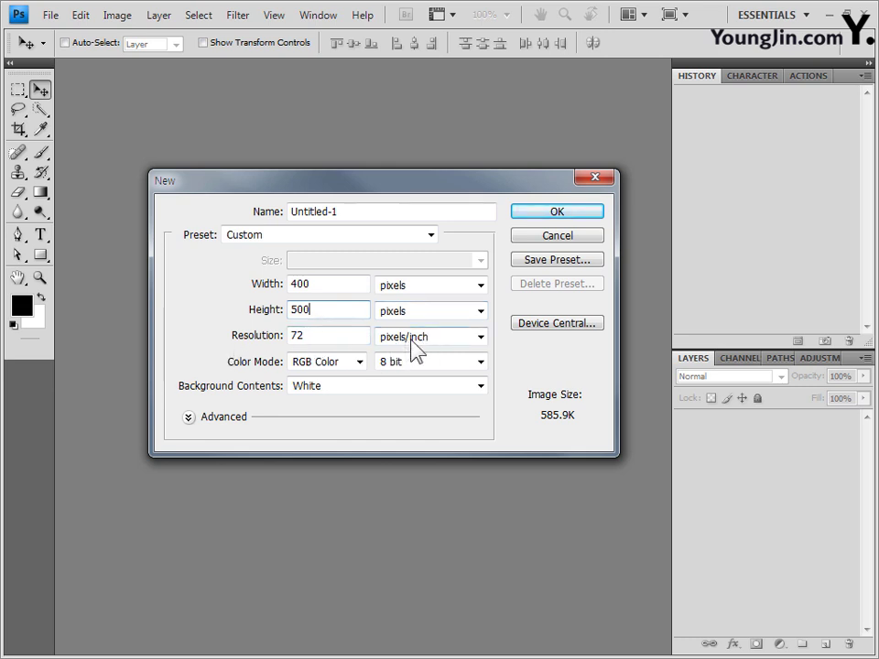
drag(340, 336, 251, 337)
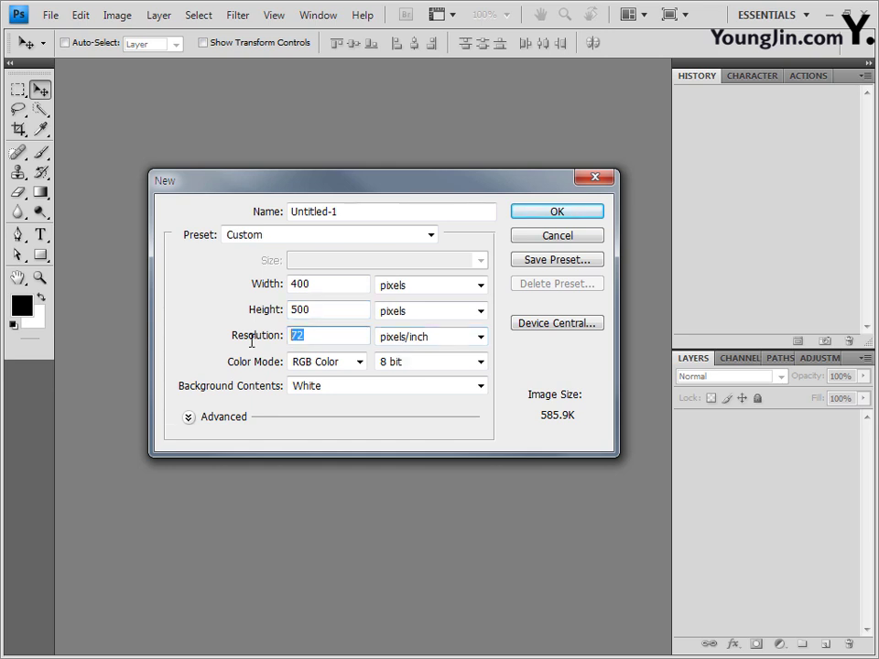
text(72)
click(582, 219)
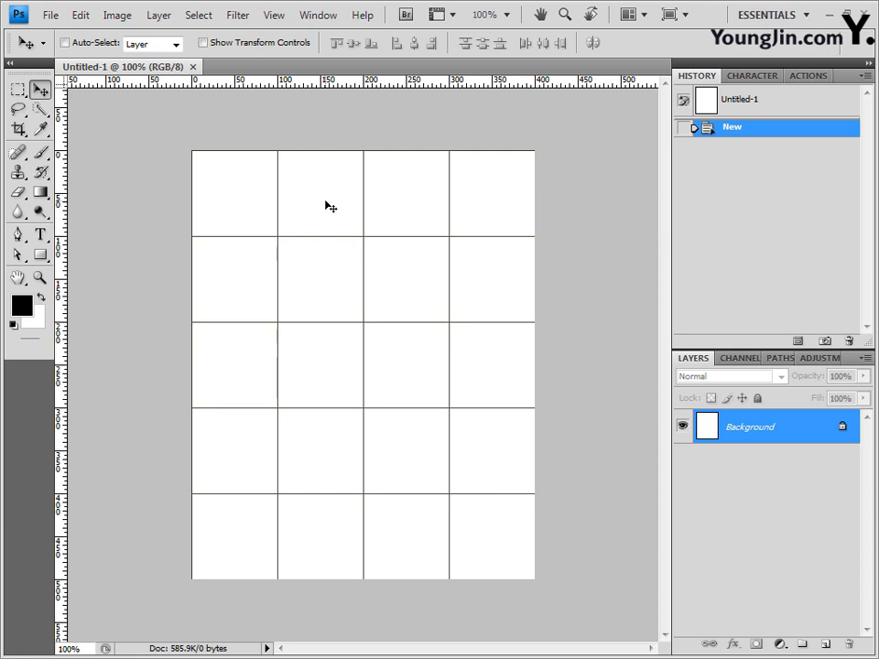
Toggle the grid over the blank canvas, leaving it shown, and toggle the Snap setting.
key(ctrl+apostrophe)
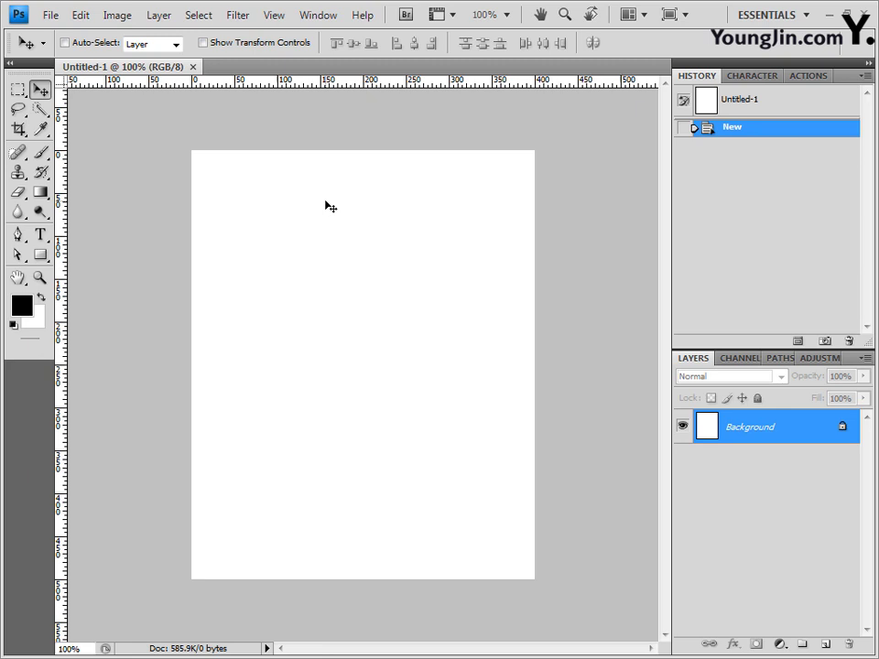
click(274, 15)
click(274, 16)
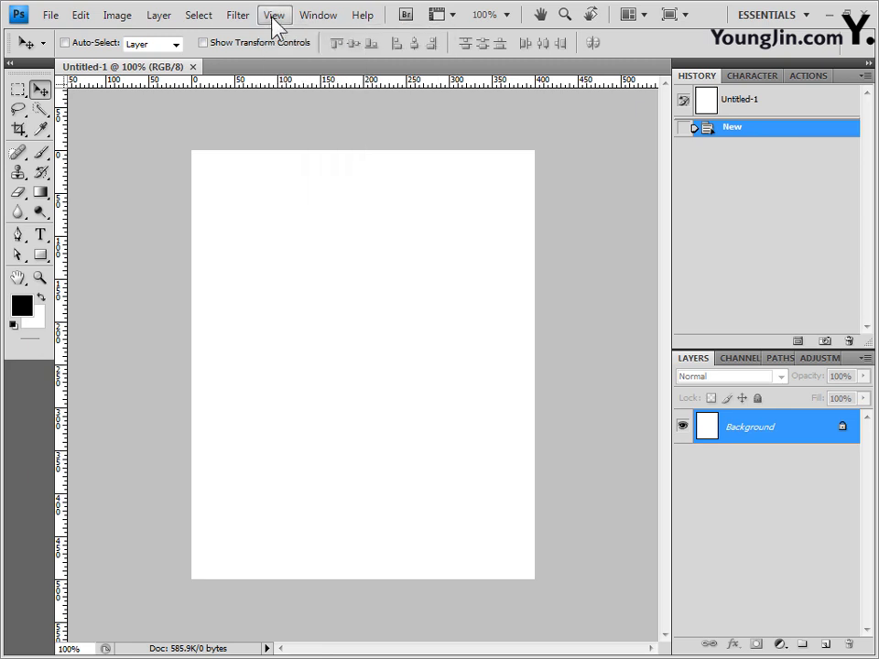
key(ctrl+apostrophe)
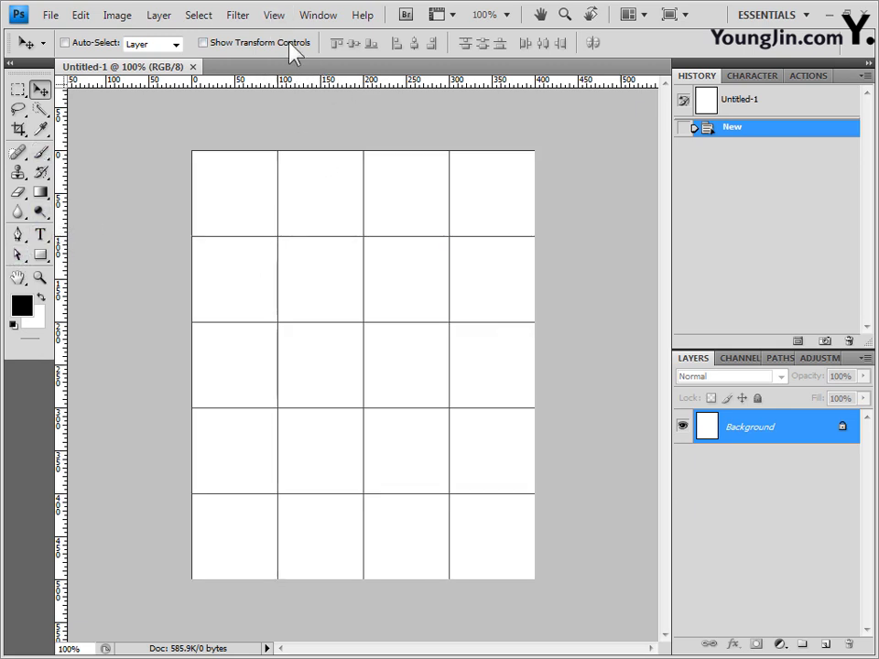
click(283, 17)
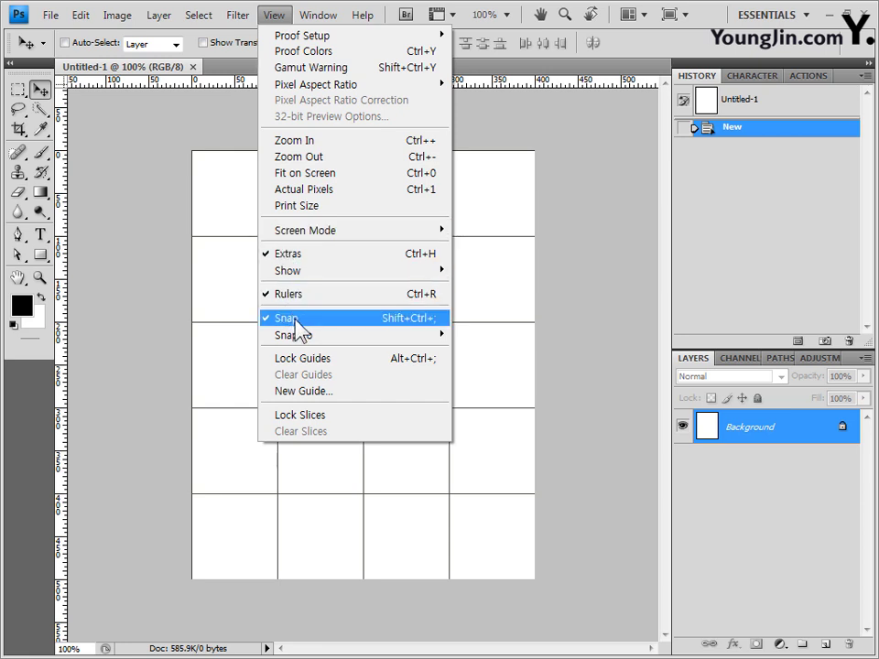
click(296, 320)
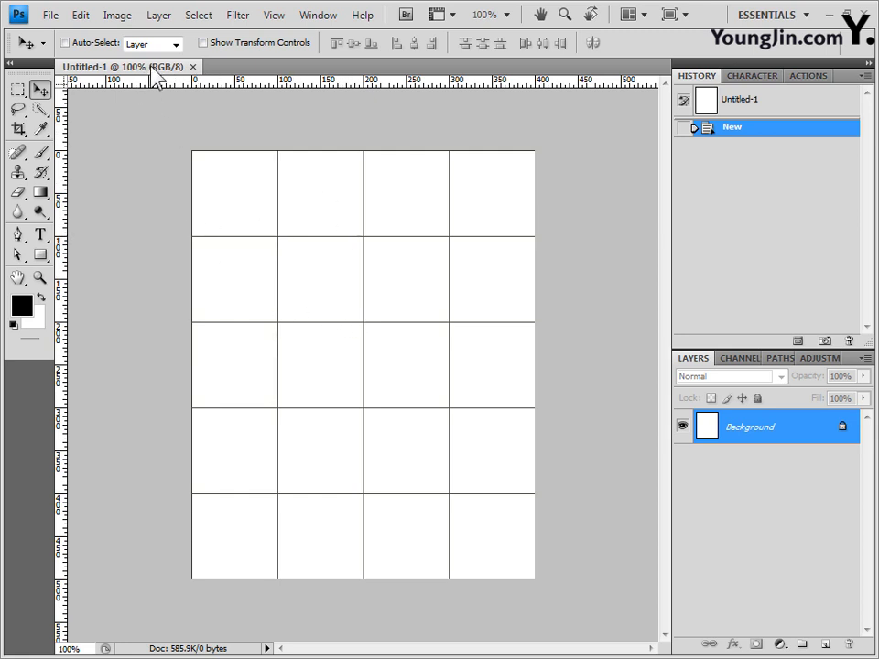
Float the document in its own window, enlarge it to show the whole canvas, and activate the Pen tool.
drag(146, 69, 191, 111)
mouse_move(298, 106)
mouse_down()
mouse_move(393, 102)
mouse_move(306, 92)
mouse_up()
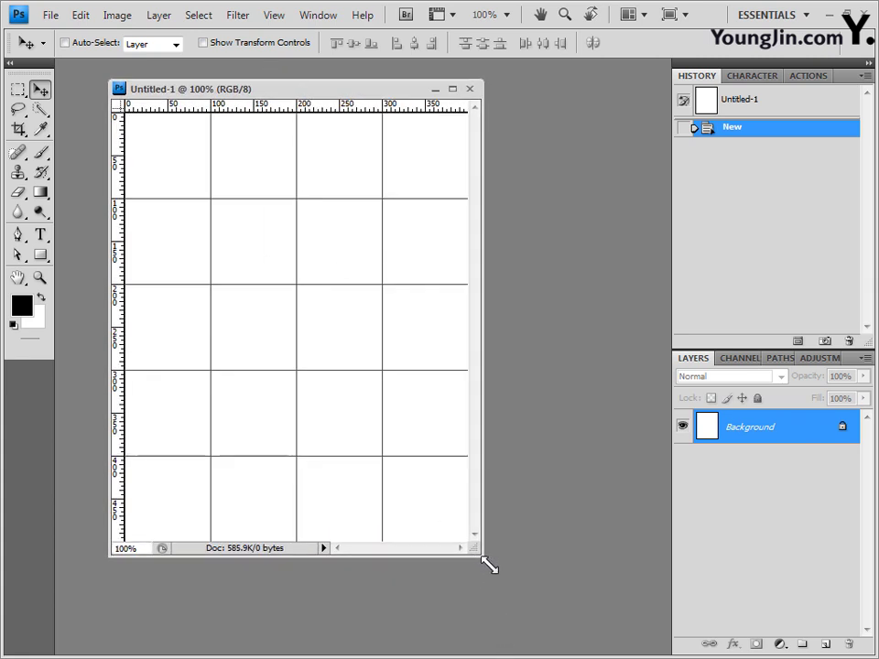
mouse_move(485, 562)
mouse_down()
mouse_move(580, 628)
mouse_move(530, 577)
mouse_move(544, 585)
mouse_move(496, 578)
mouse_up()
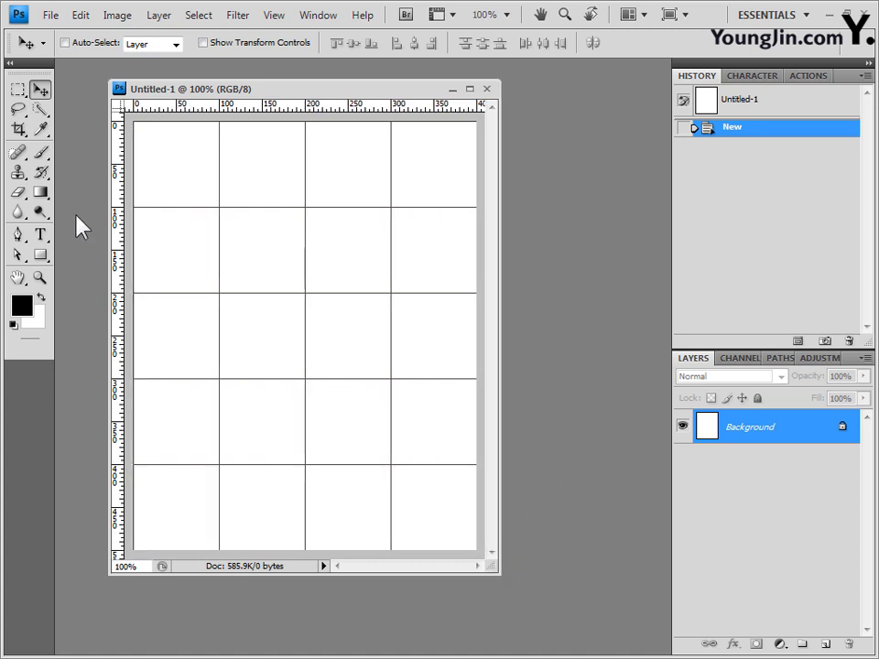
click(17, 234)
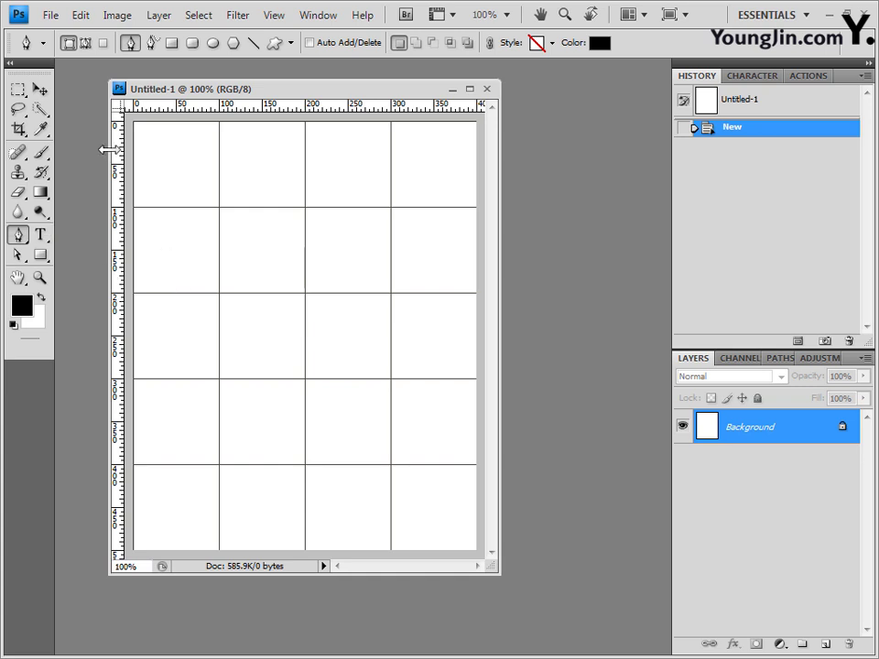
Switch the toolbox between its single-column and double-column layouts, leaving it in two columns.
click(13, 64)
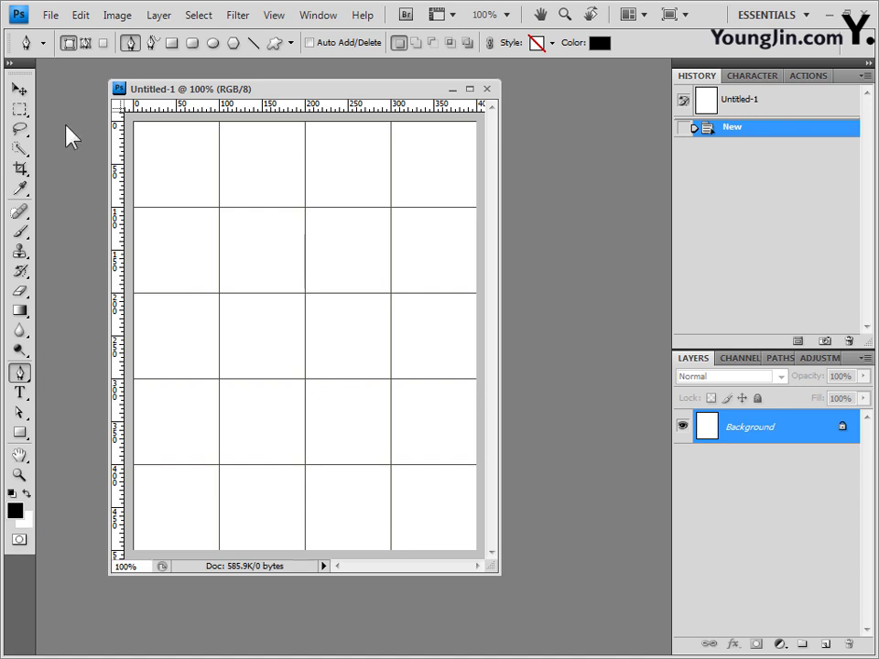
click(9, 62)
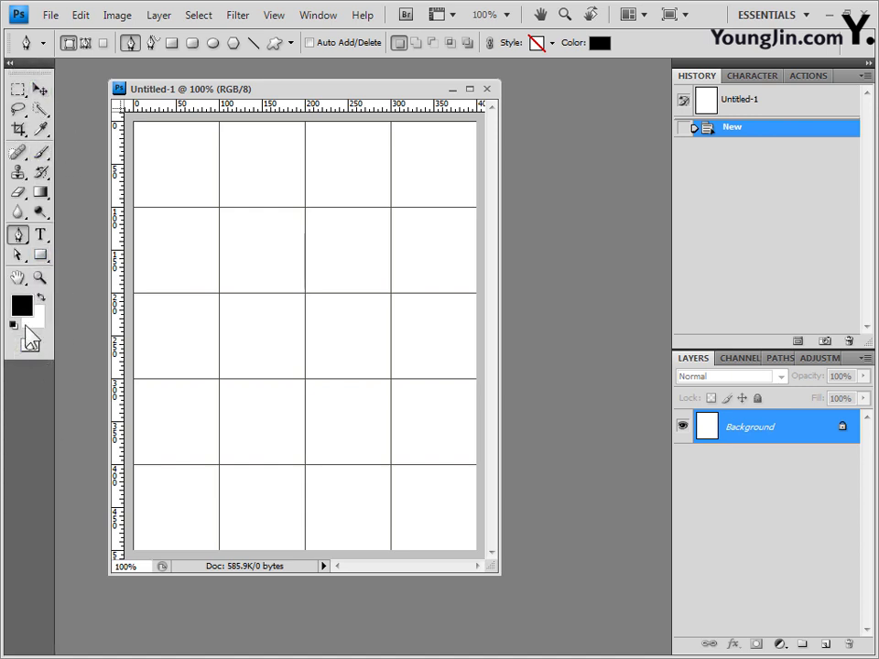
click(9, 63)
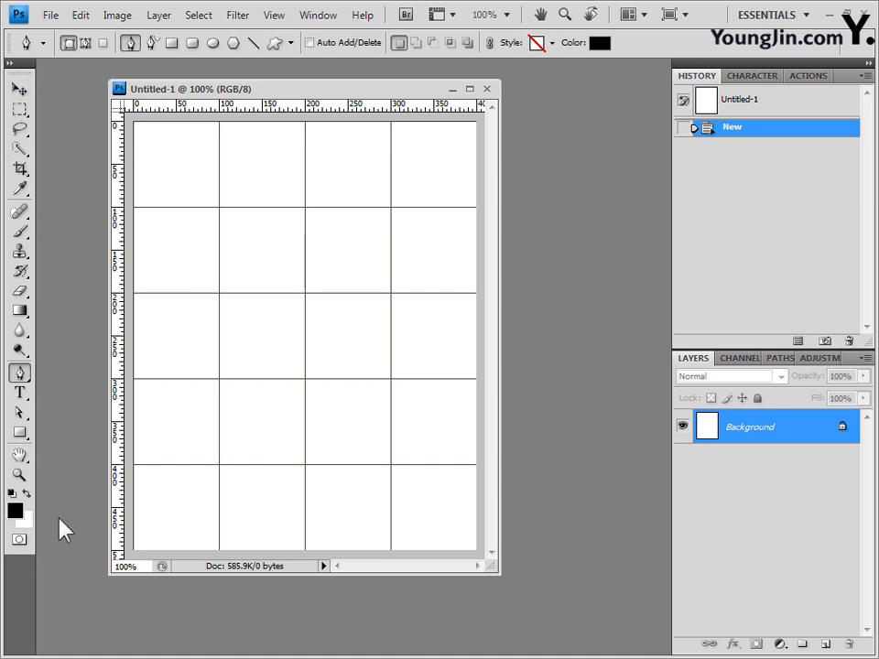
click(9, 62)
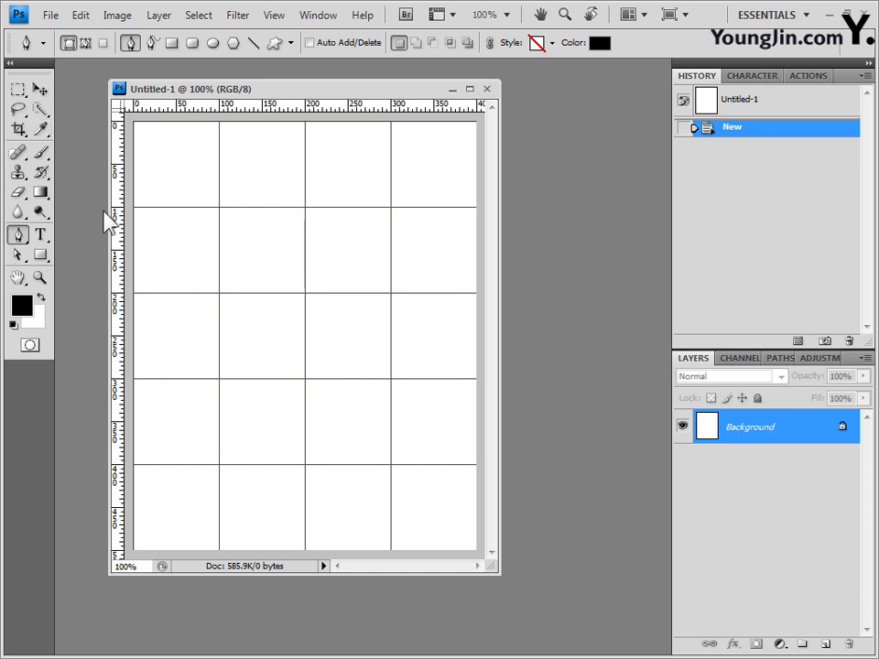
Set the Pen tool to draw in Paths mode and hide the grid over the canvas.
click(16, 234)
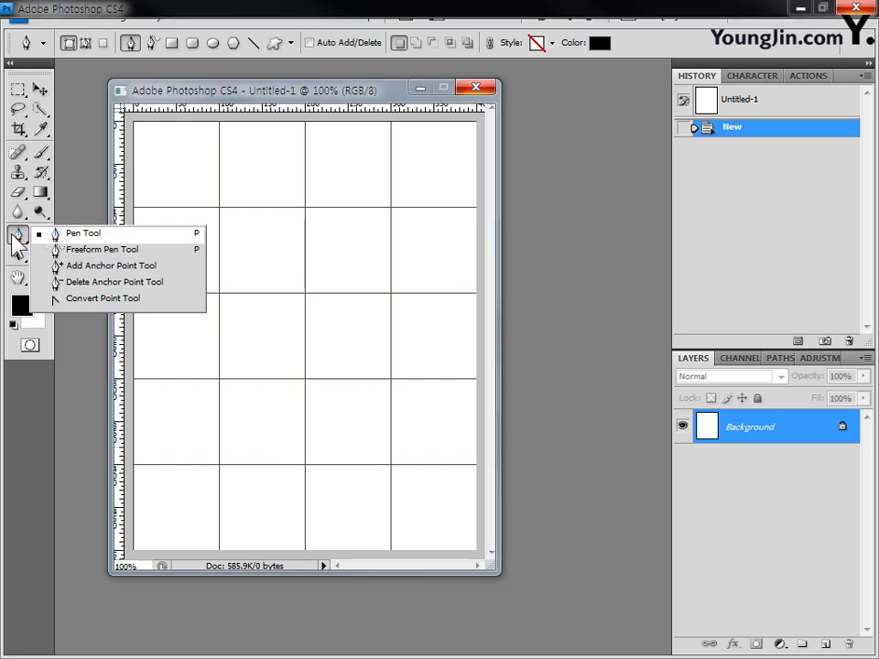
click(16, 236)
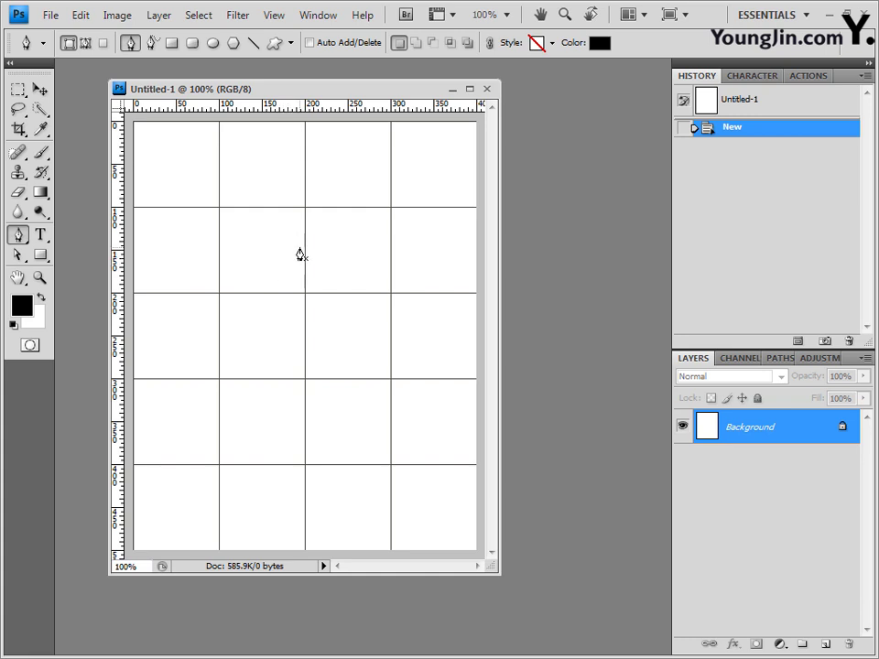
click(91, 43)
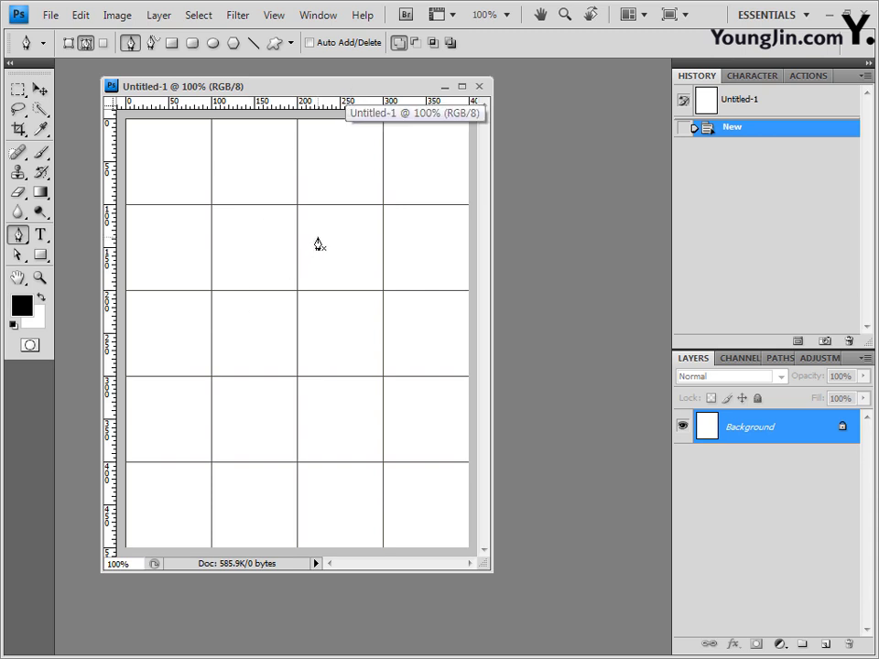
key(ctrl+apostrophe)
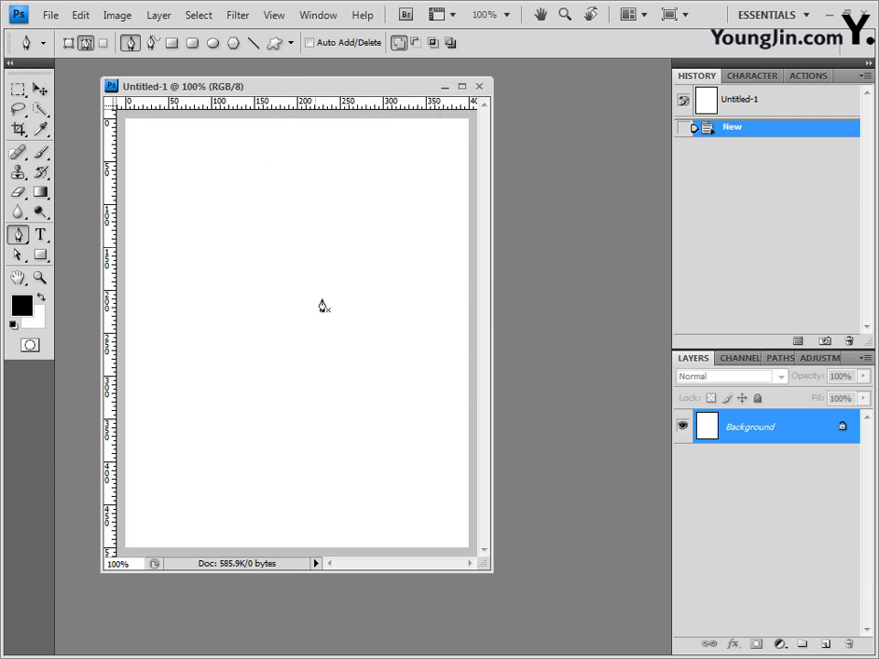
Start a work path with a curve from about X 198, Y 150 px to about X 52, Y 297 px, removing the outgoing handle.
click(295, 254)
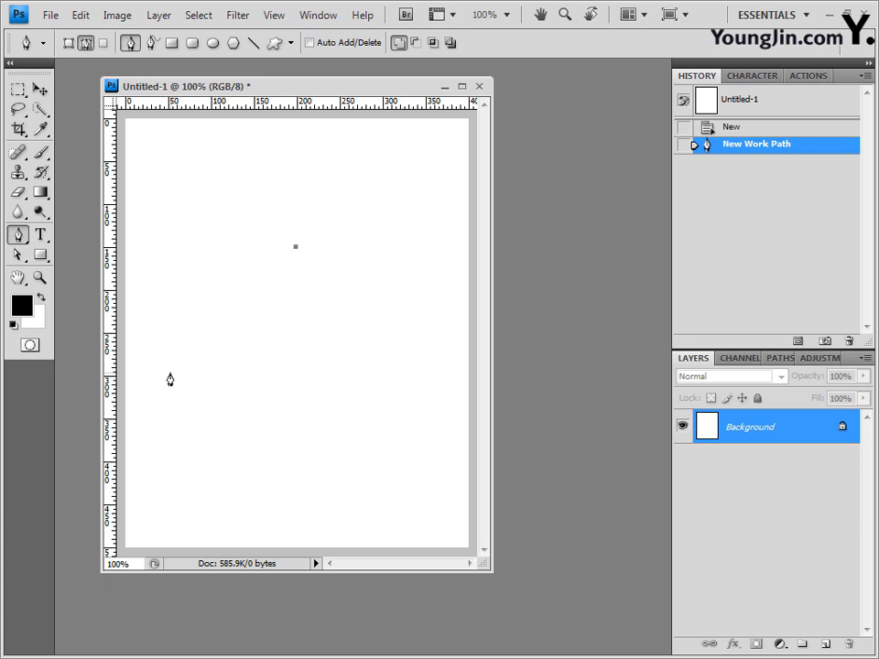
drag(170, 374, 147, 474)
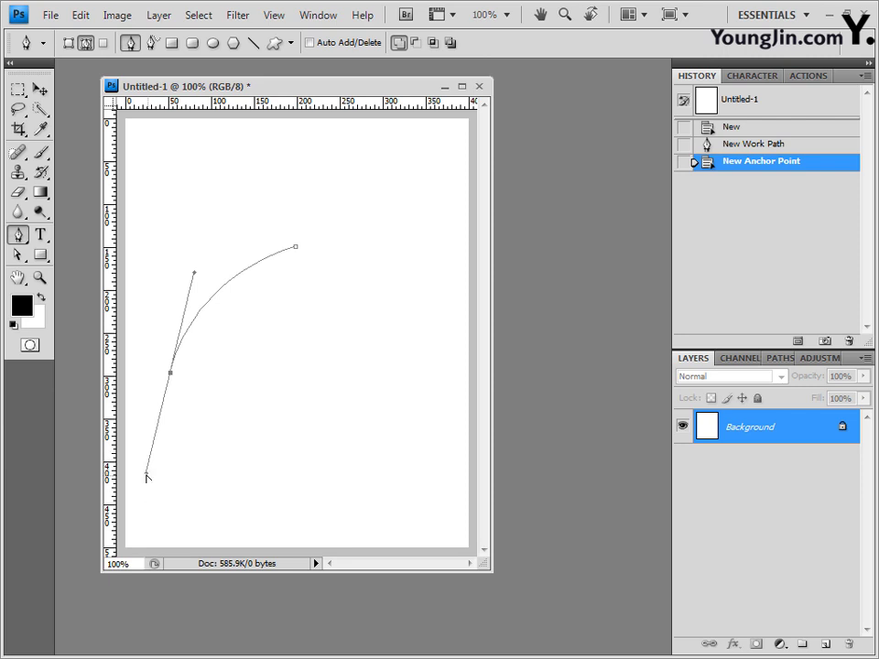
mouse_move(146, 474)
mouse_down()
mouse_move(141, 461)
mouse_move(153, 465)
mouse_move(131, 456)
mouse_move(146, 488)
mouse_move(143, 479)
mouse_up()
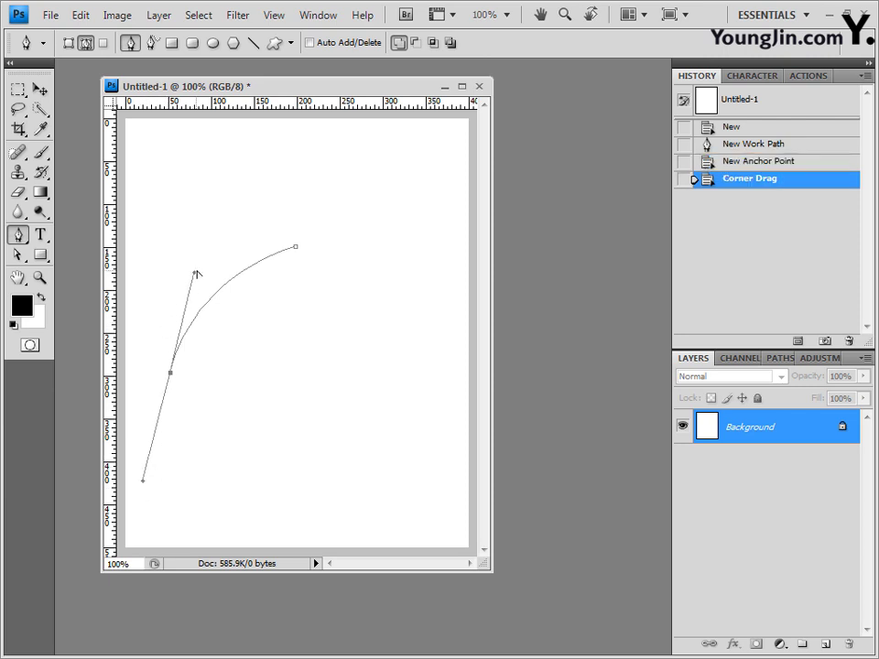
drag(195, 277, 179, 302)
click(170, 373)
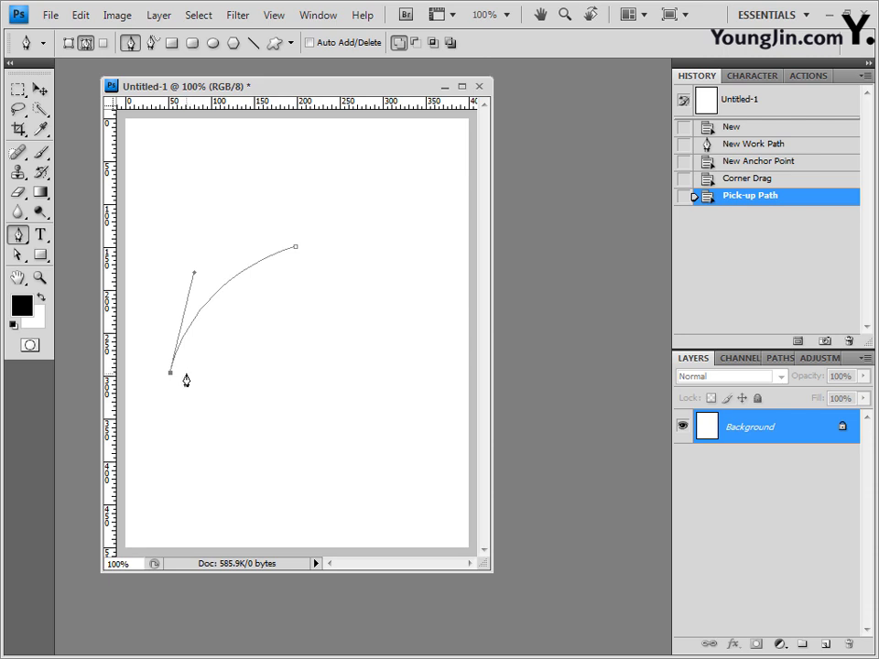
Continue the path from the curve's lower end with straight segments outlining a rectangular leg about 42 px wide and ending in a short inward ledge.
drag(171, 373, 186, 375)
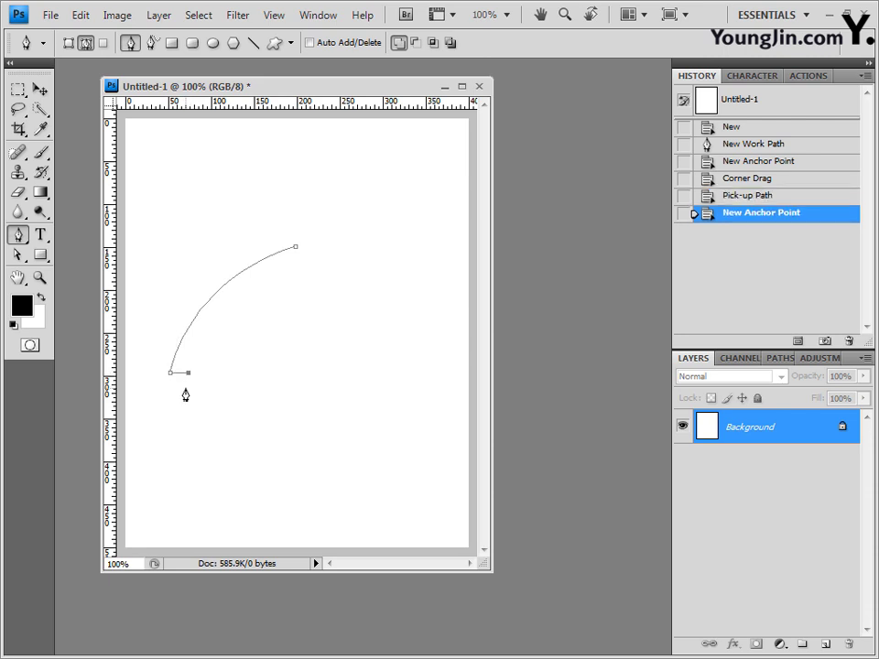
click(189, 464)
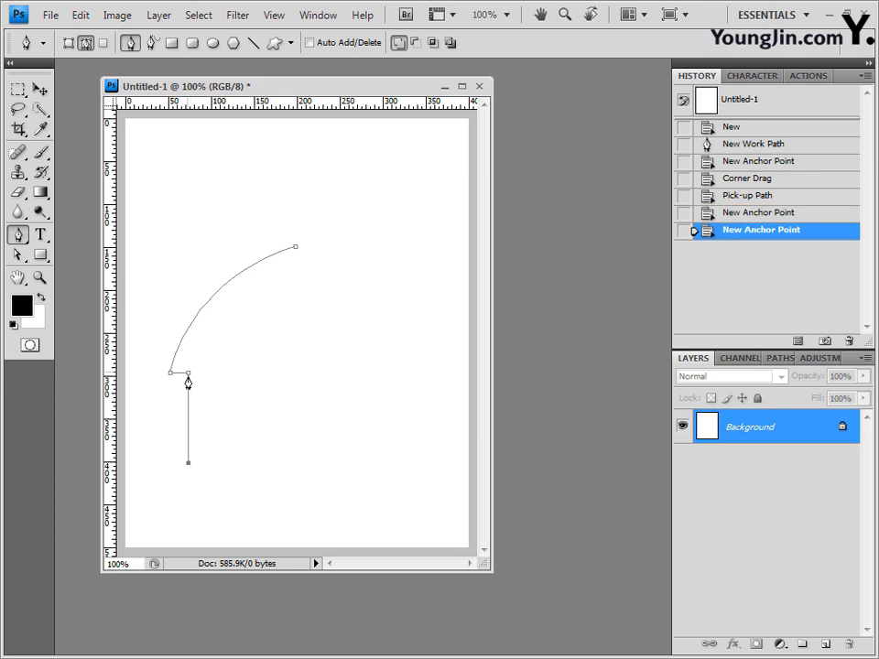
click(224, 463)
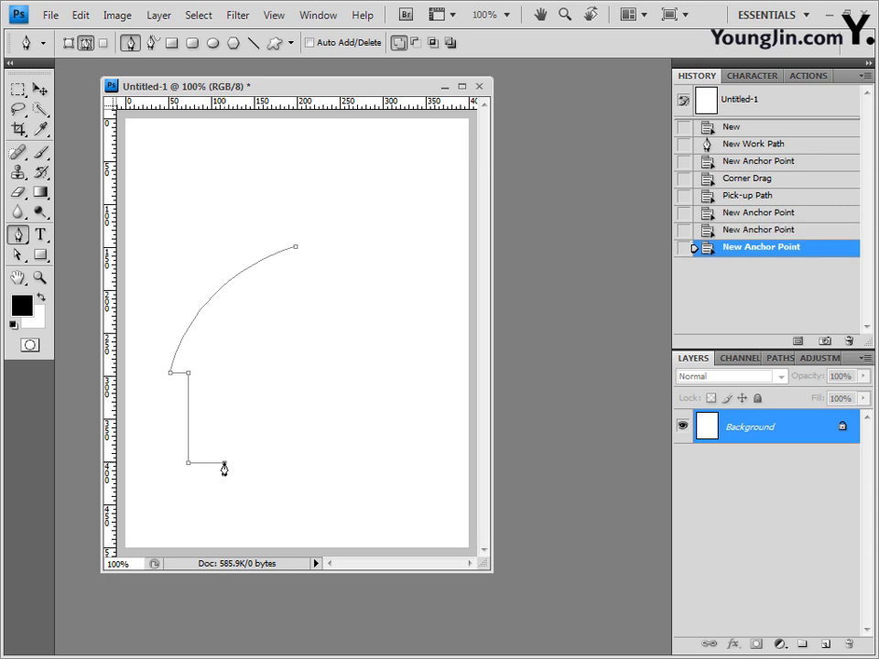
click(224, 371)
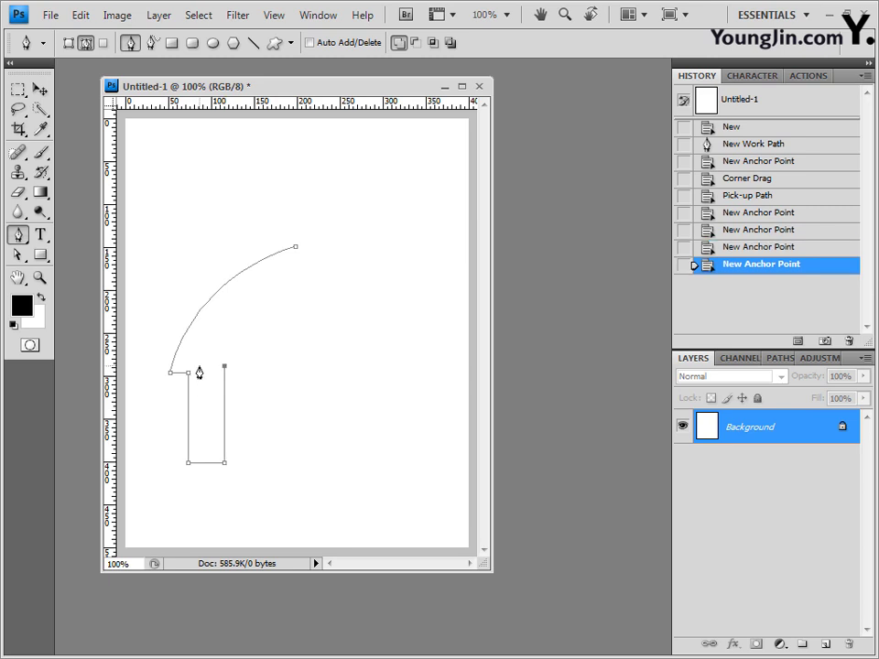
click(200, 367)
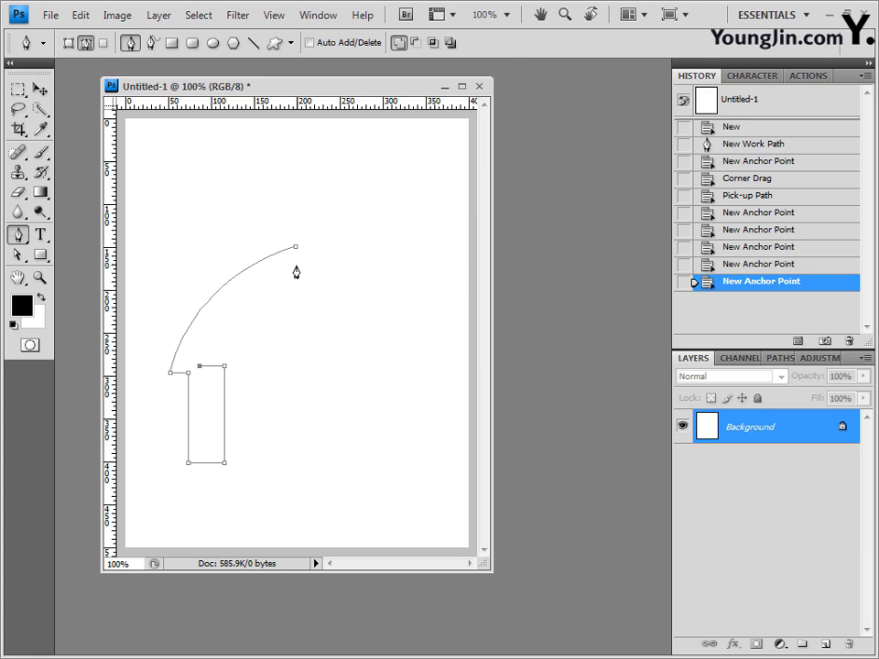
Add an inner curve parallel to the outer one, ending just below the path's start point, and remove its outgoing handle.
click(296, 268)
drag(296, 267, 390, 224)
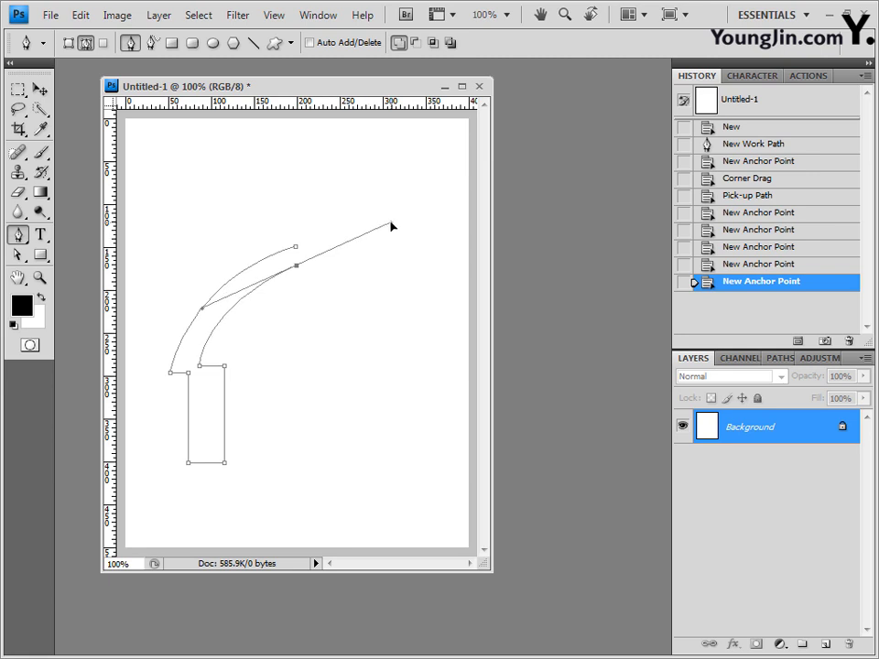
drag(390, 225, 391, 225)
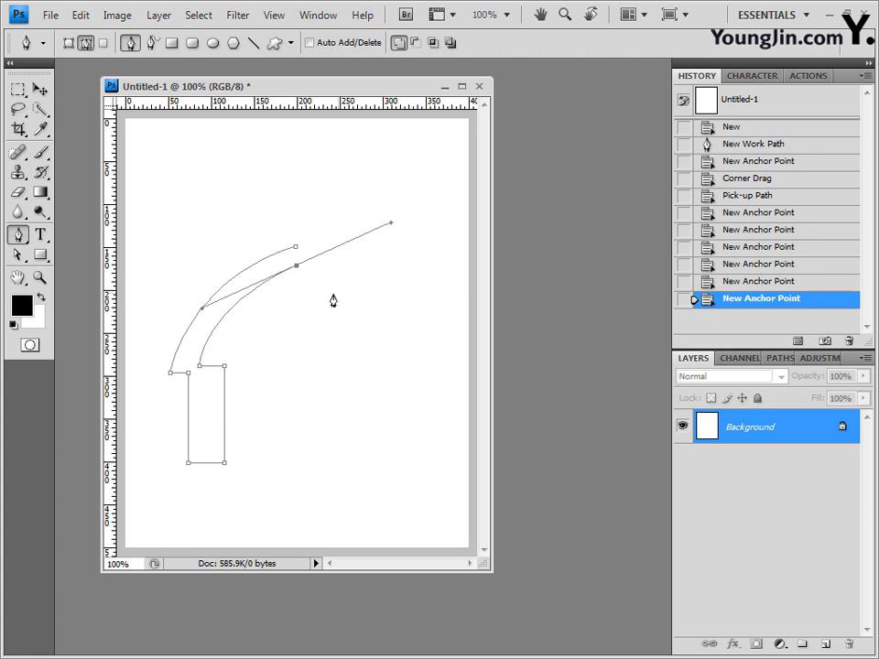
click(295, 249)
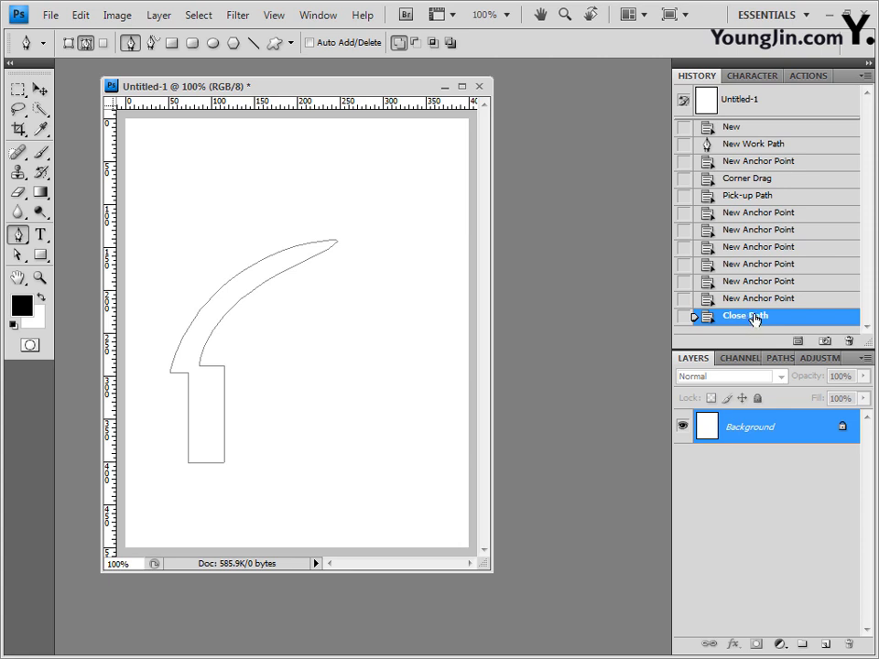
key(ctrl+z)
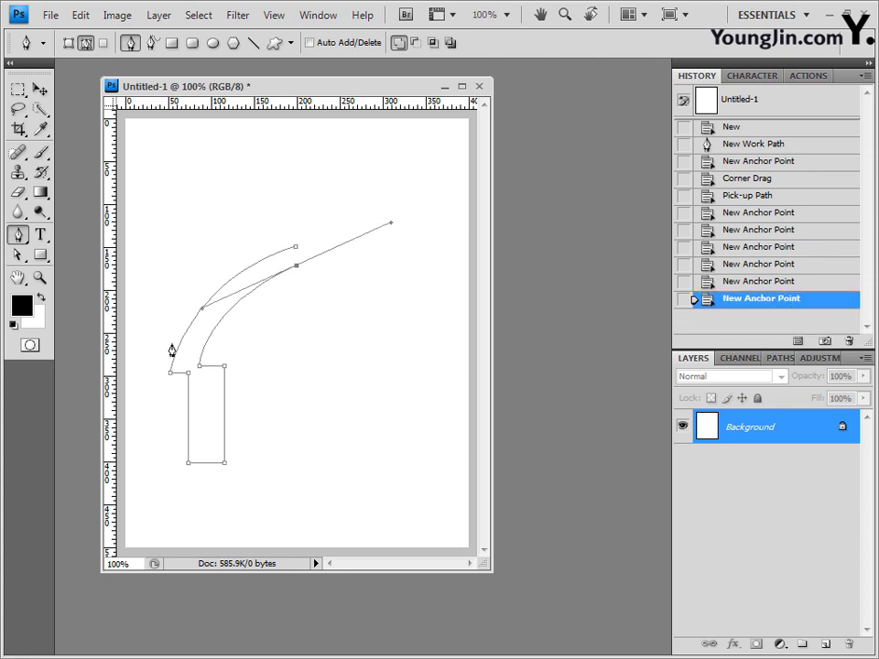
click(296, 266)
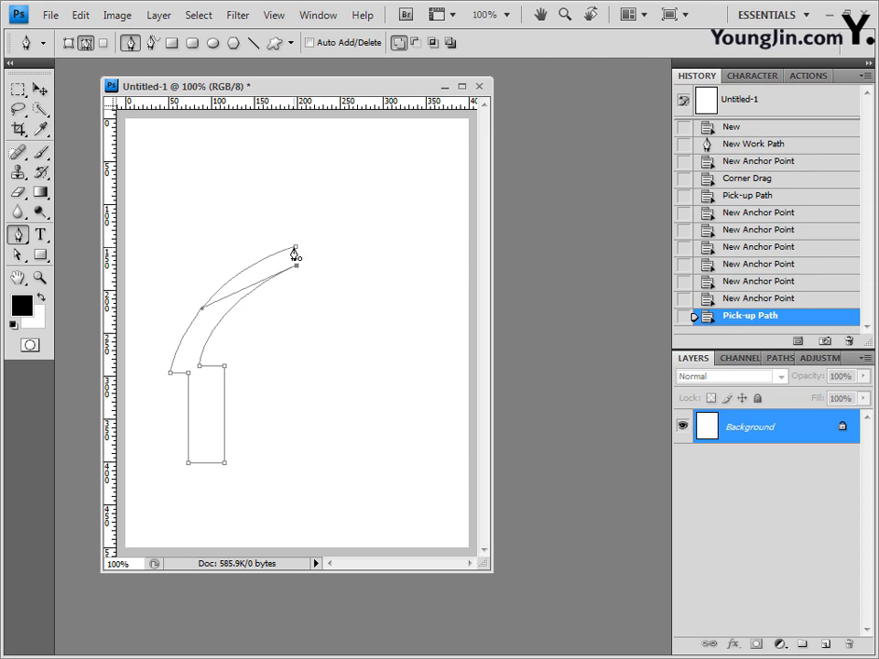
Close the path at its start point with a short straight vertical segment.
click(295, 249)
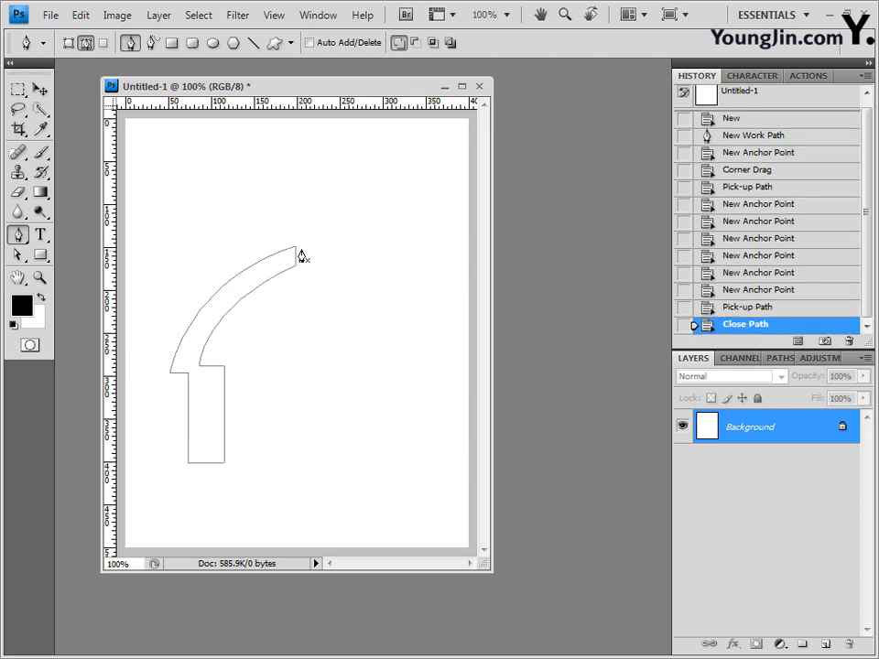
key(ctrl+z)
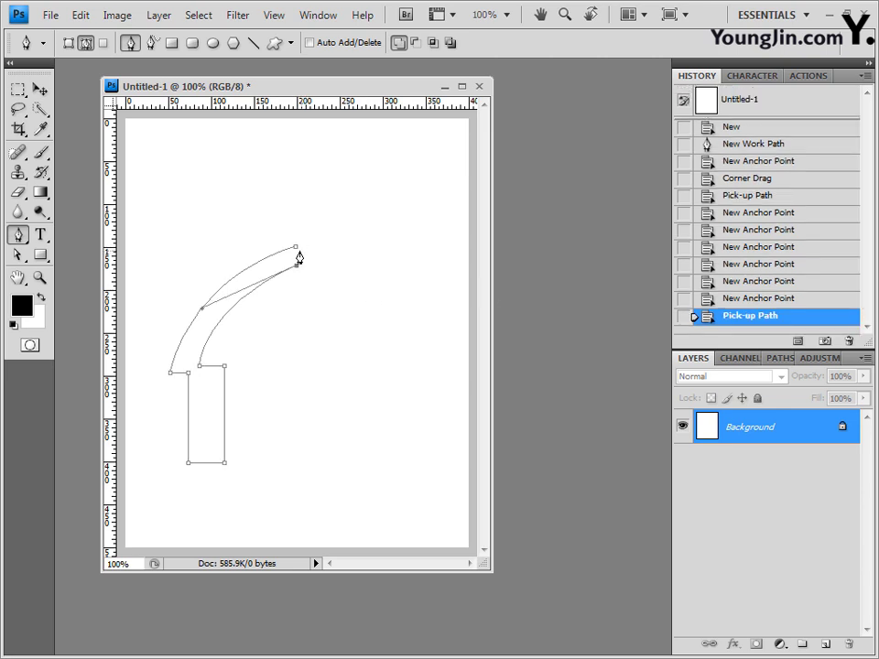
click(300, 250)
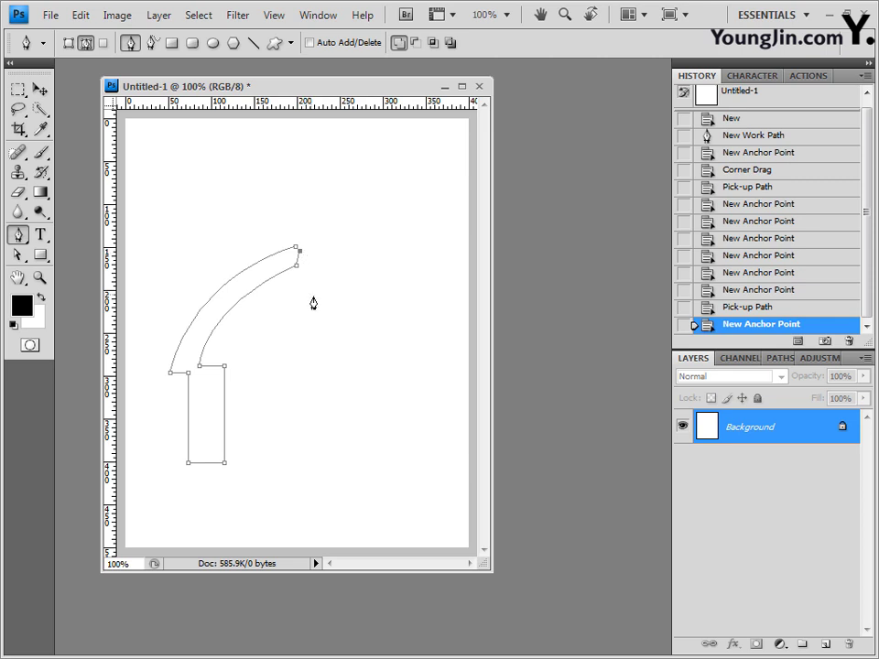
key(ctrl+z)
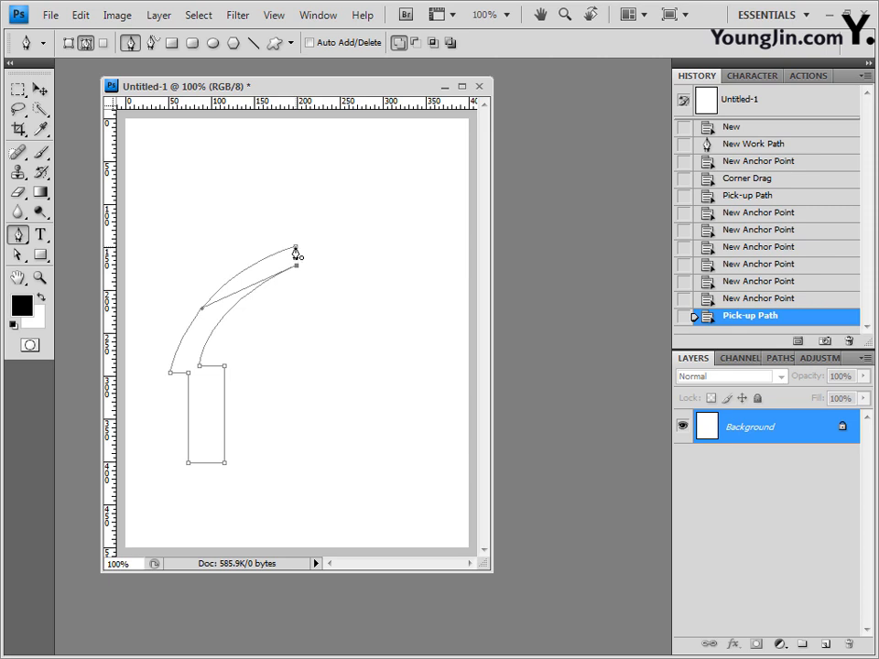
click(295, 249)
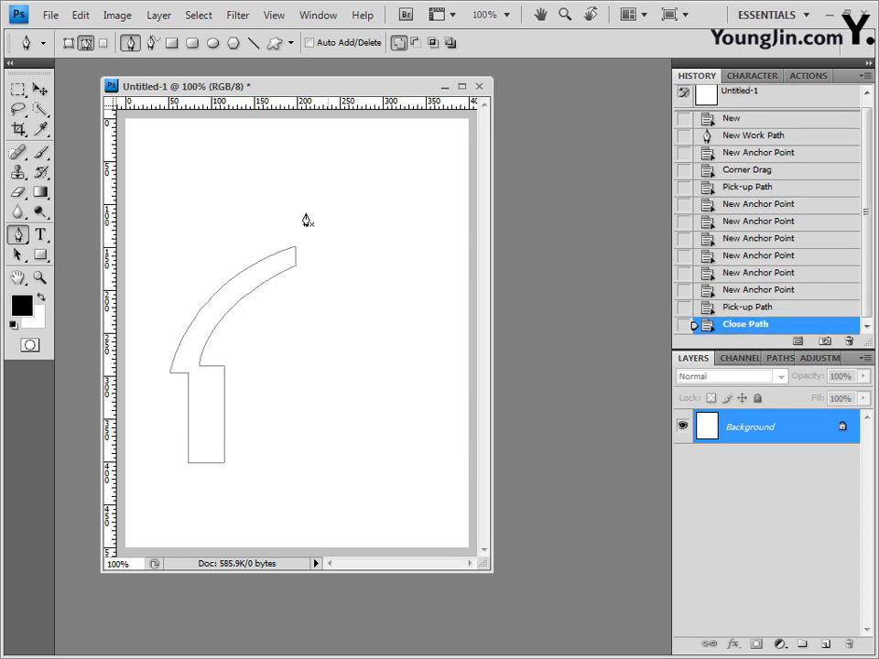
Select the whole closed half path with the Path Selection Tool and paste a copy of it in place.
click(17, 254)
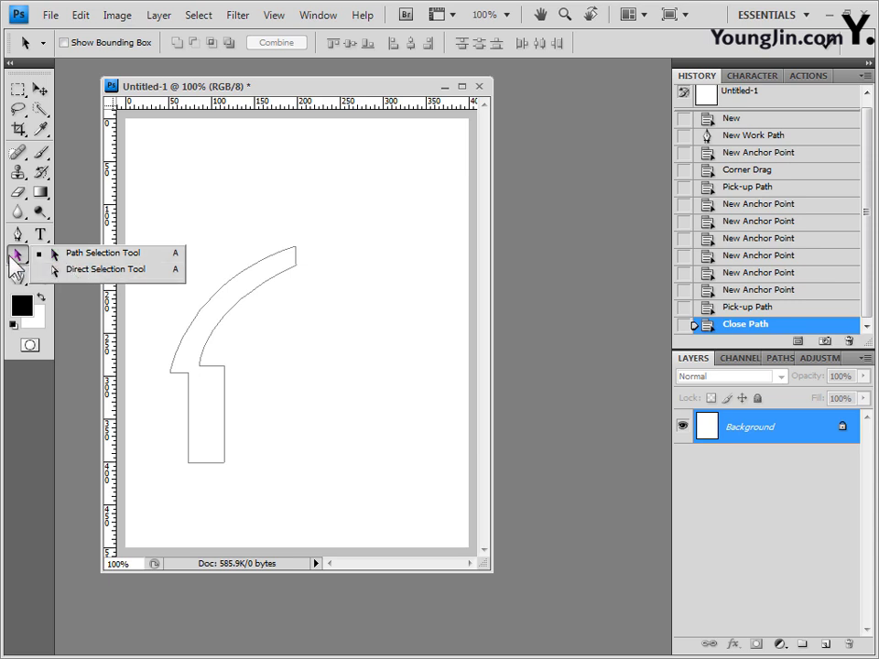
click(110, 268)
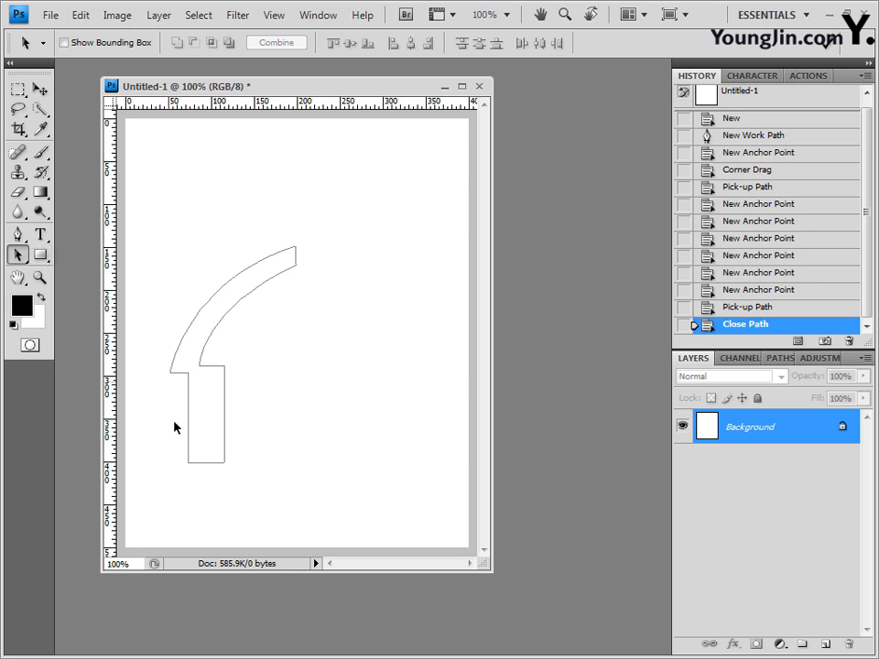
click(255, 292)
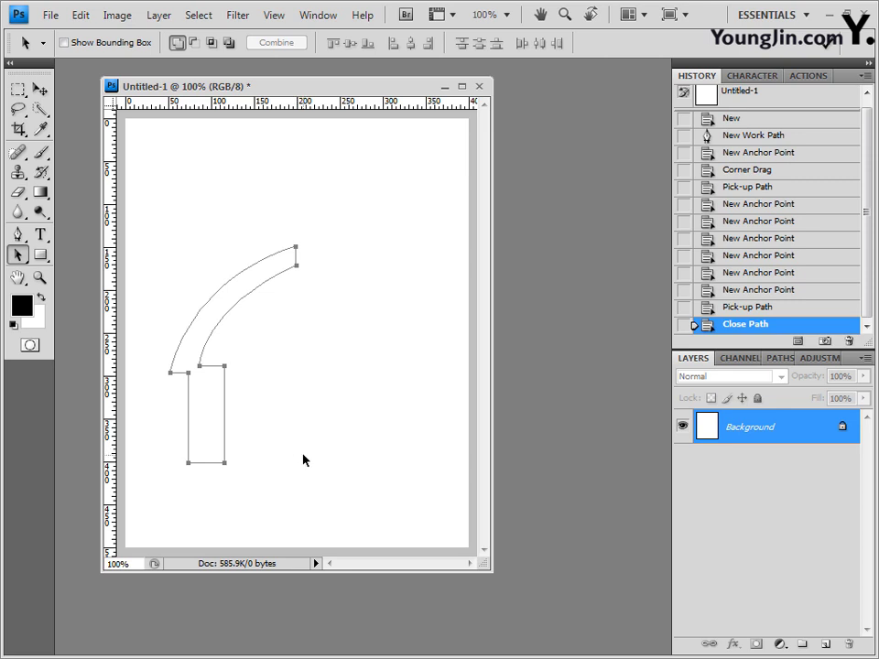
key(ctrl+v)
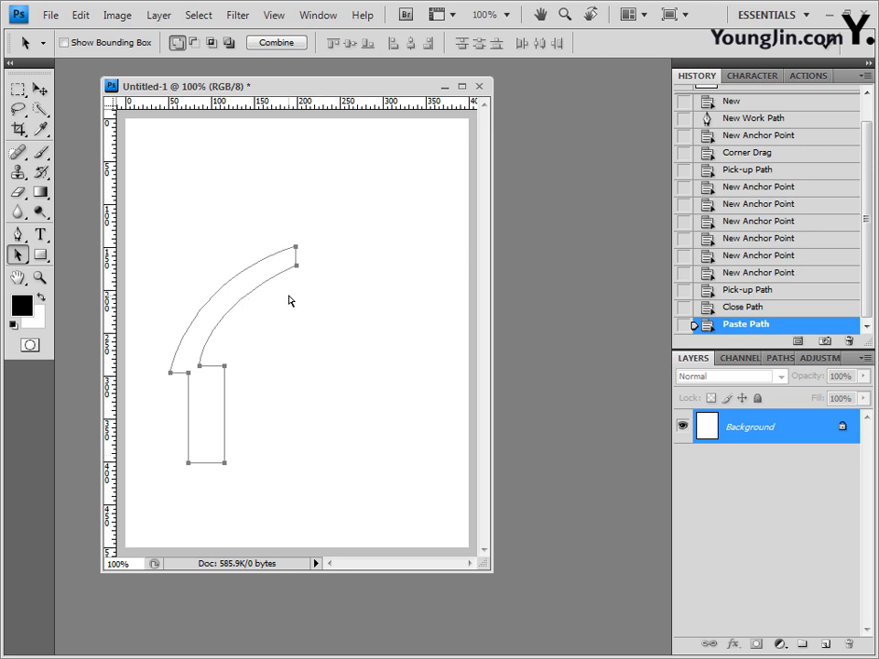
Flip the pasted path horizontally with Free Transform and move it to about X 270.5 px so both halves meet at the arch's peak.
key(ctrl+t)
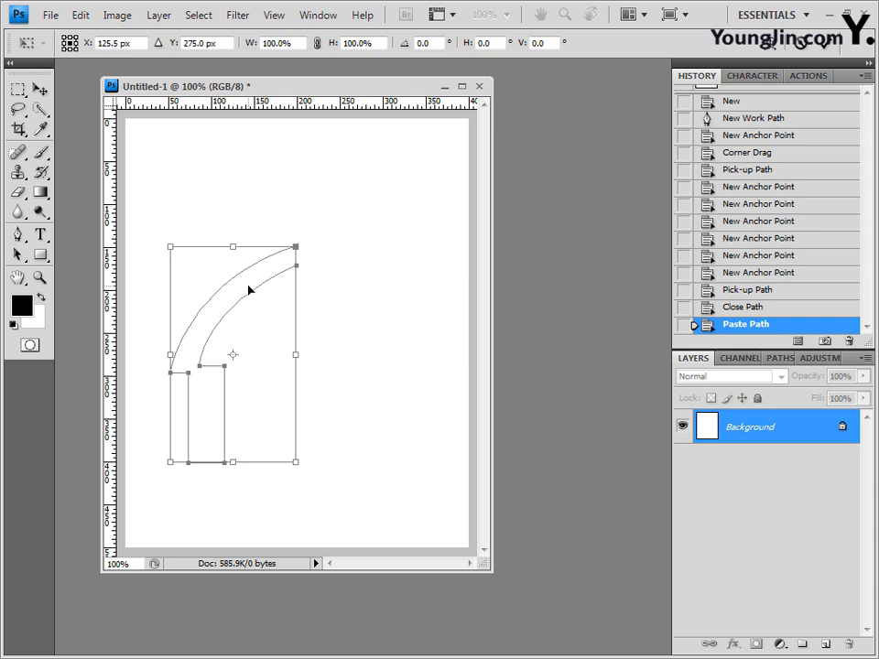
right_click(248, 289)
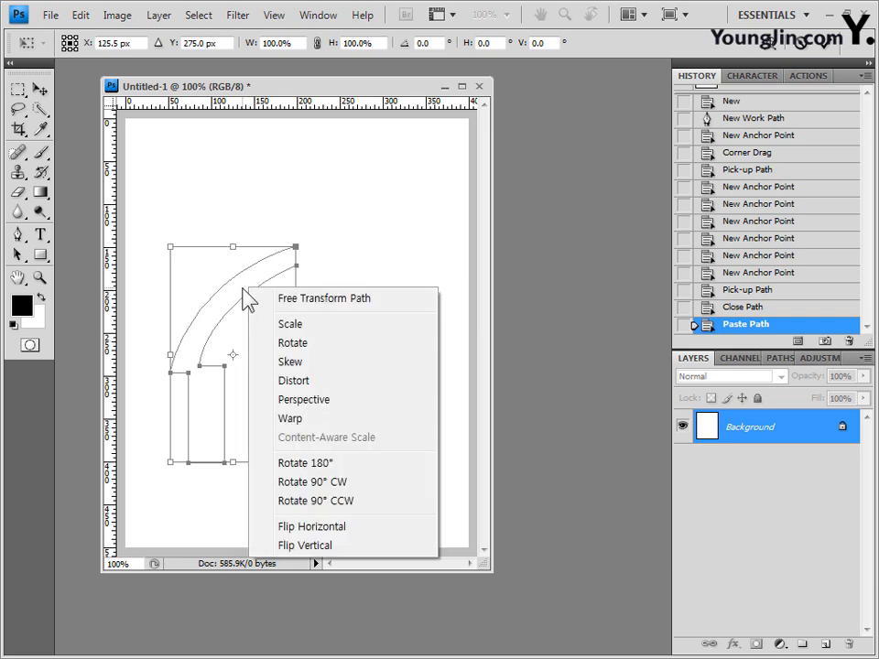
click(352, 527)
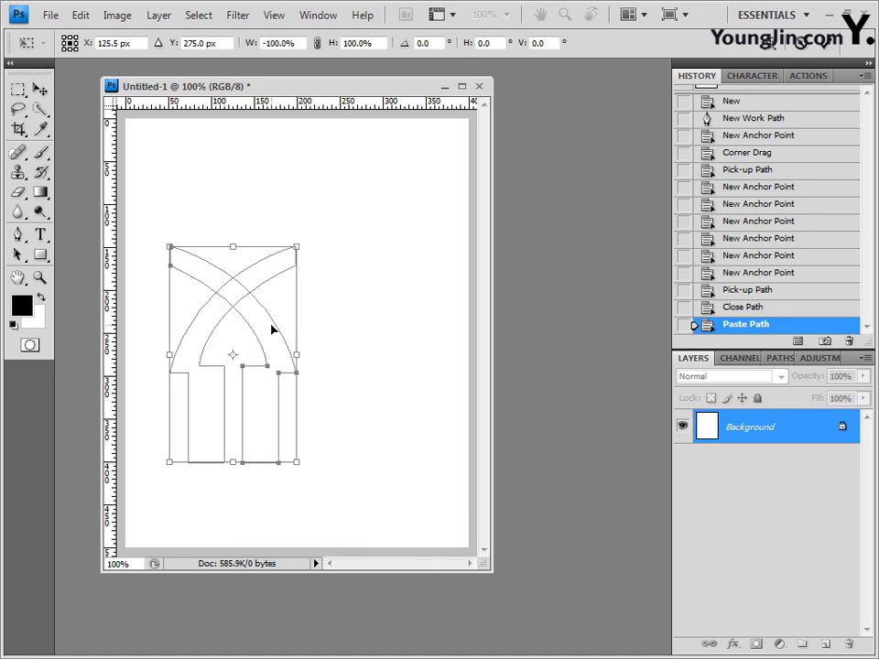
drag(263, 339, 387, 336)
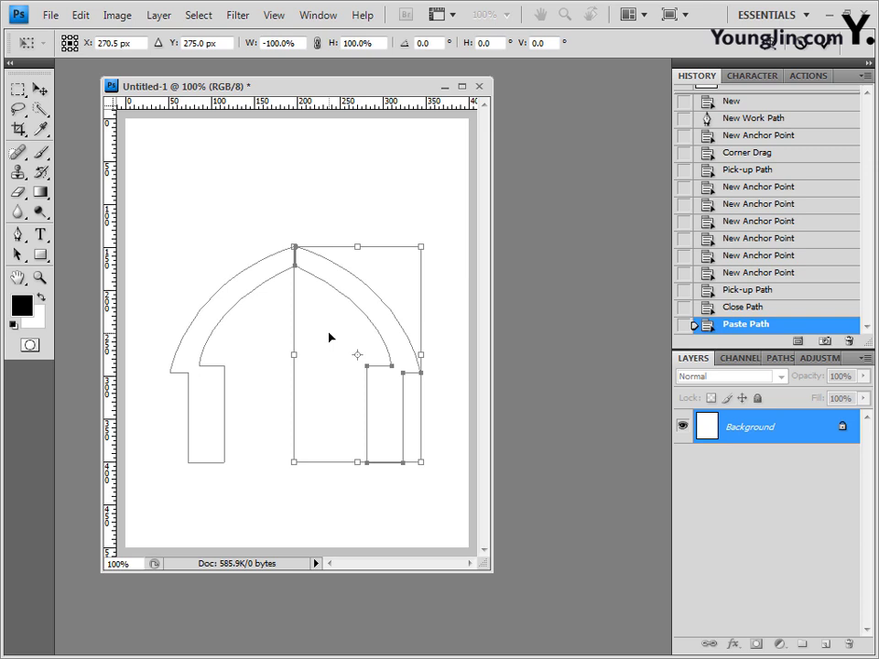
Nudge the flipped half to X 271.2 px to align its vertical edge with the original half at the peak.
key(ctrl+plus)
key(ctrl+plus)
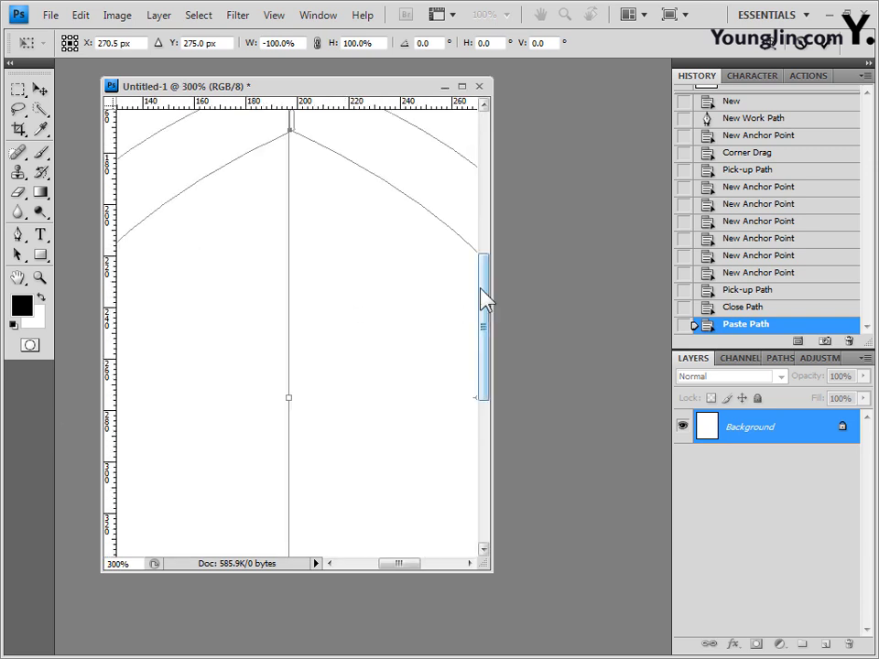
drag(485, 299, 489, 249)
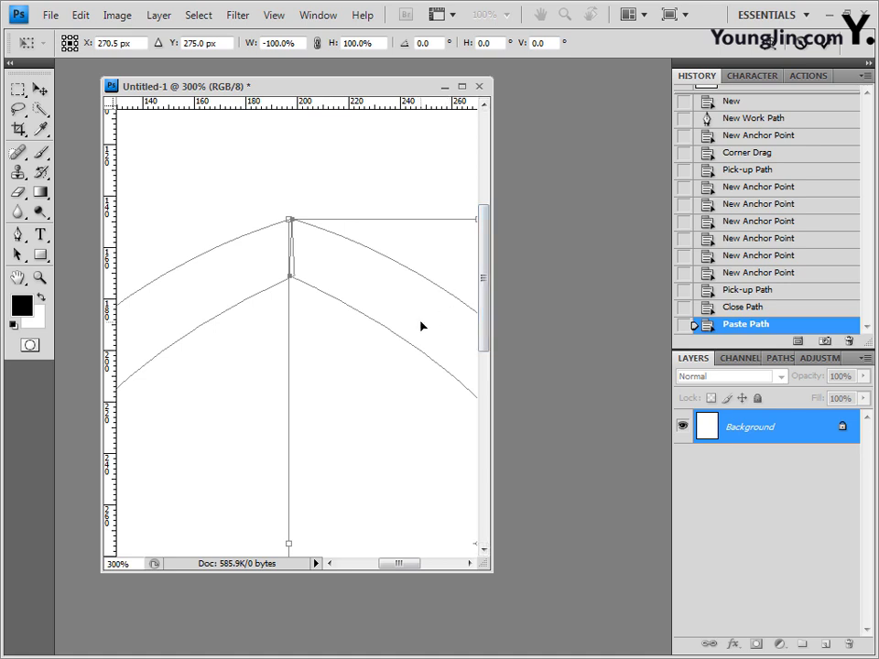
key(Right)
key(Right)
key(Right)
key(Left)
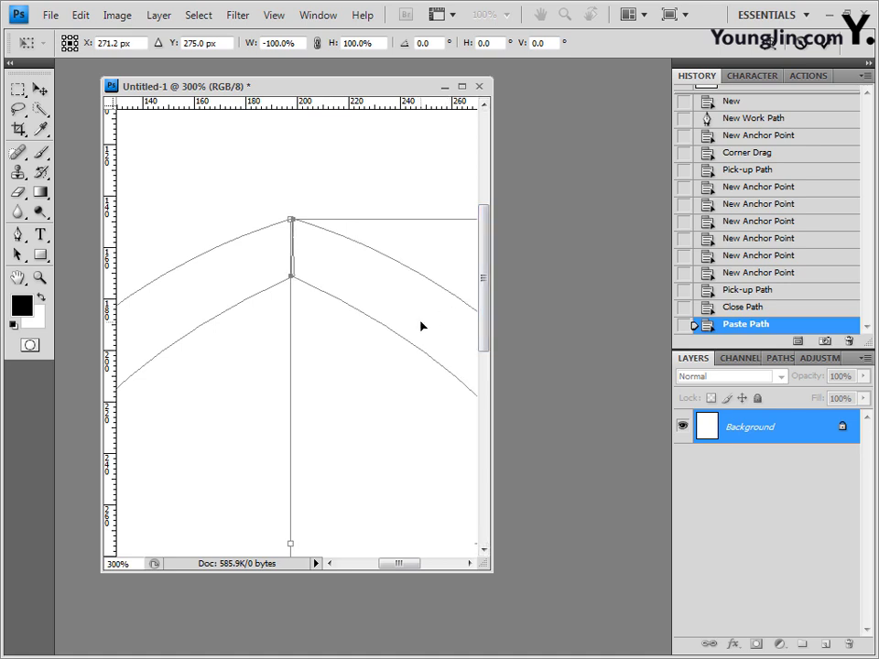
Nudge the mirrored right half of the arch path to X 270.5 px against the other half and apply the transform.
key(Left)
key(Left)
key(Right)
key(Right)
key(Left)
key(Left)
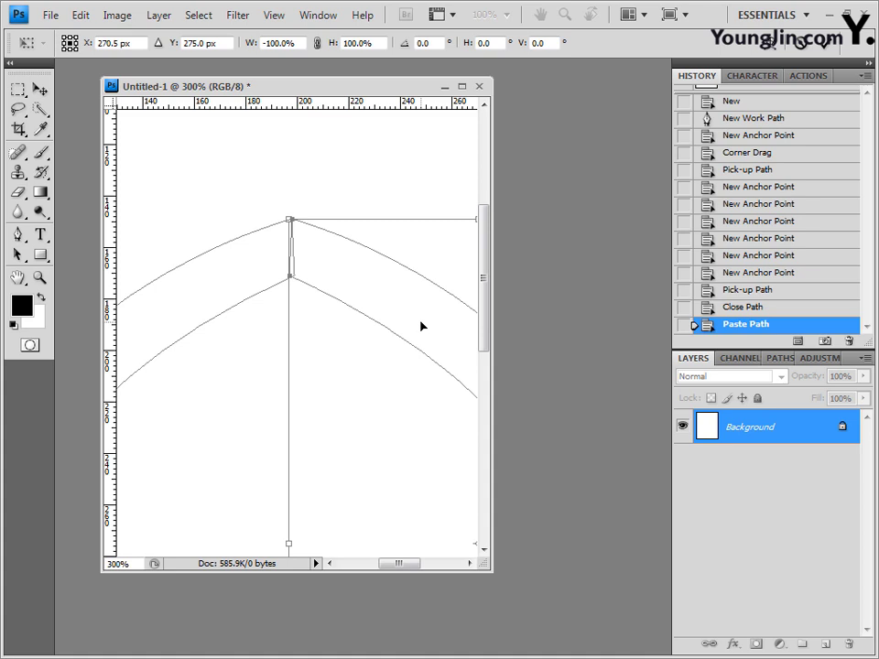
key(ctrl+minus)
key(ctrl+minus)
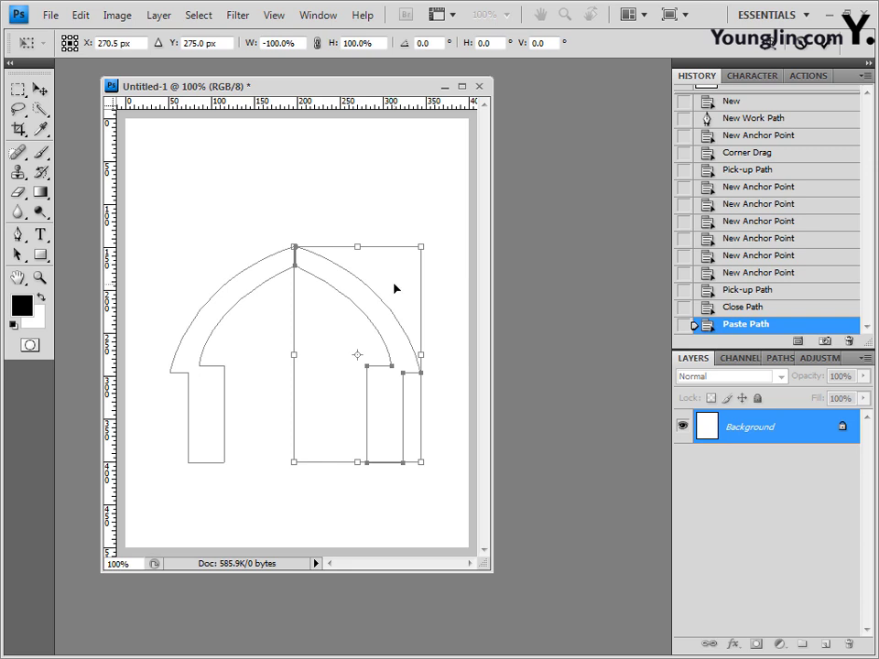
key(Return)
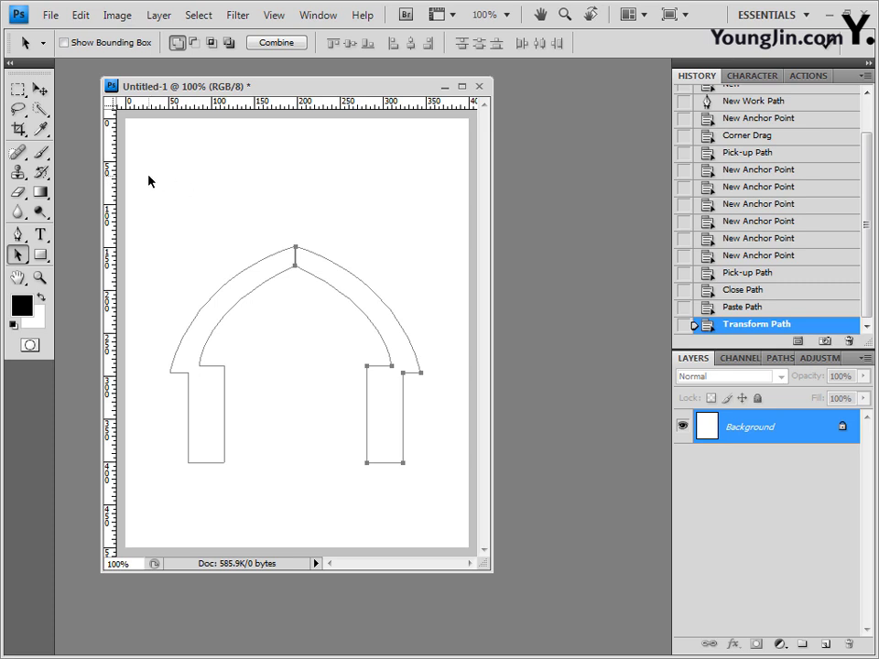
Combine both arch halves into a single path and save the work path under the name 집 모양.
drag(139, 173, 462, 520)
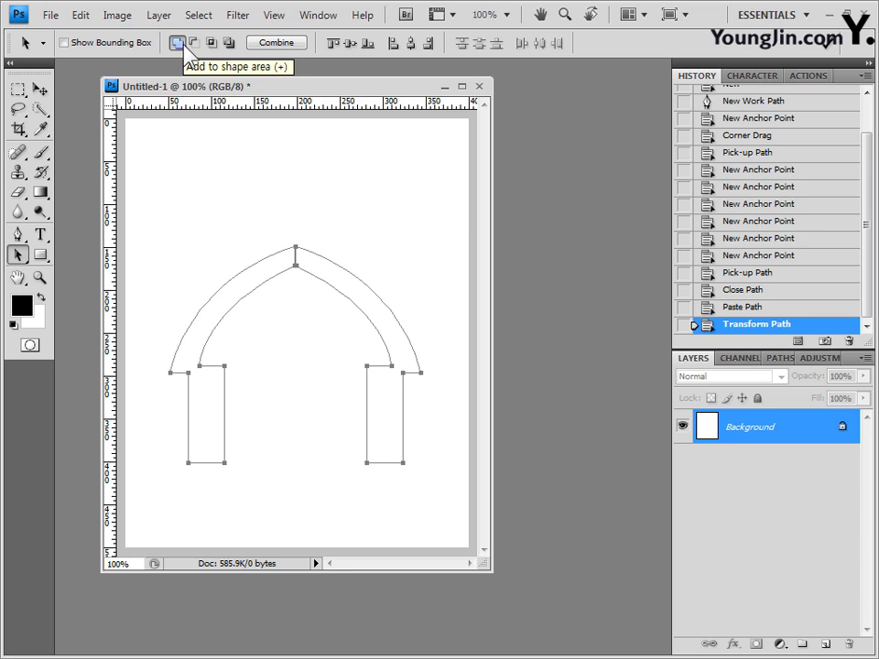
click(285, 43)
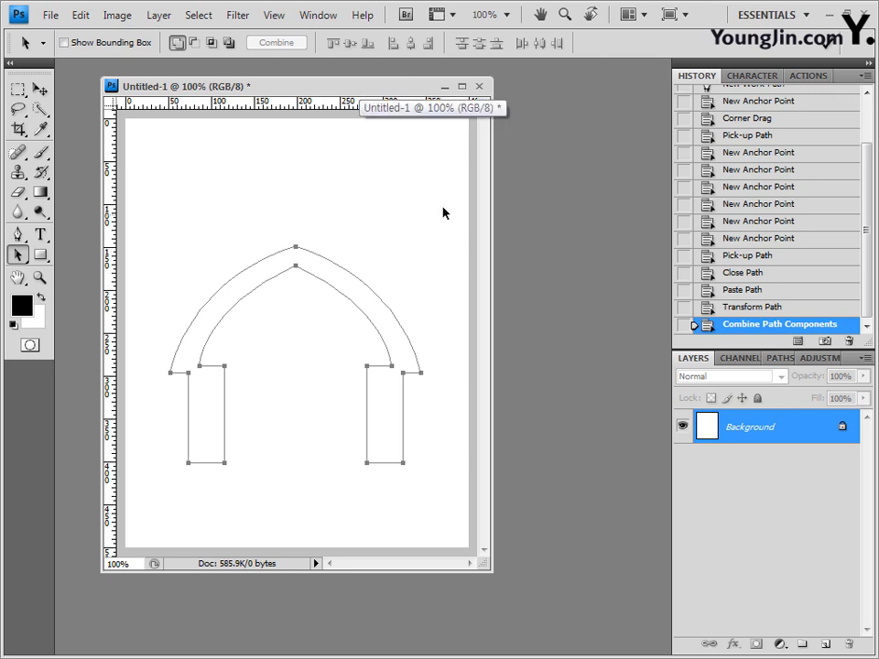
click(780, 359)
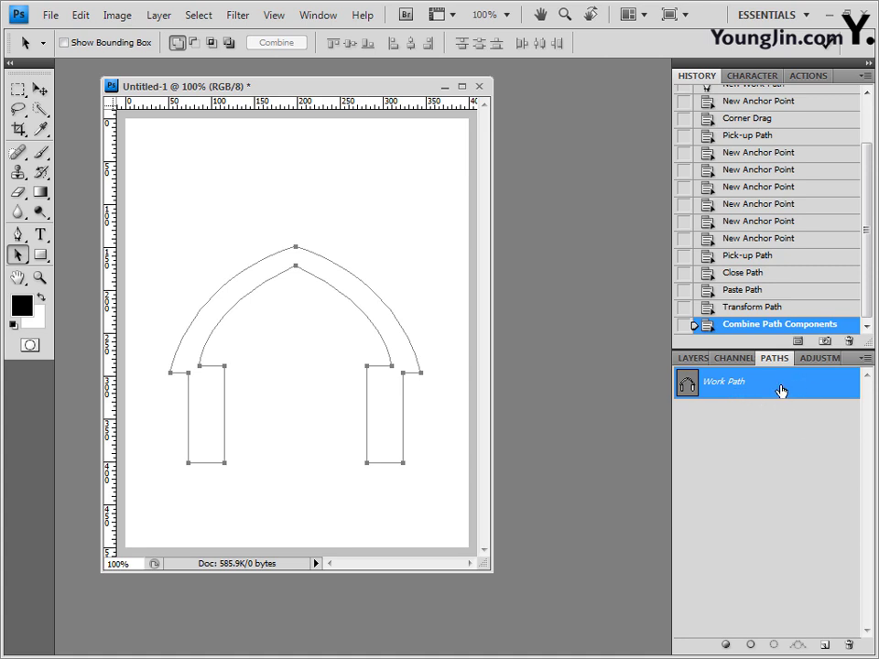
double_click(782, 382)
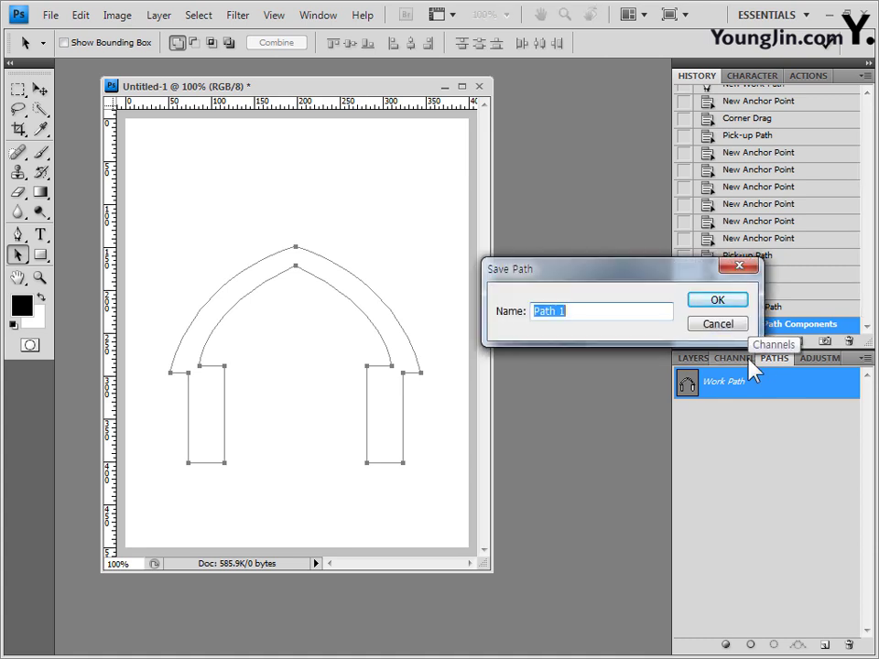
text(wid)
key(BackSpace)
key(BackSpace)
key(BackSpace)
text(집 모양)
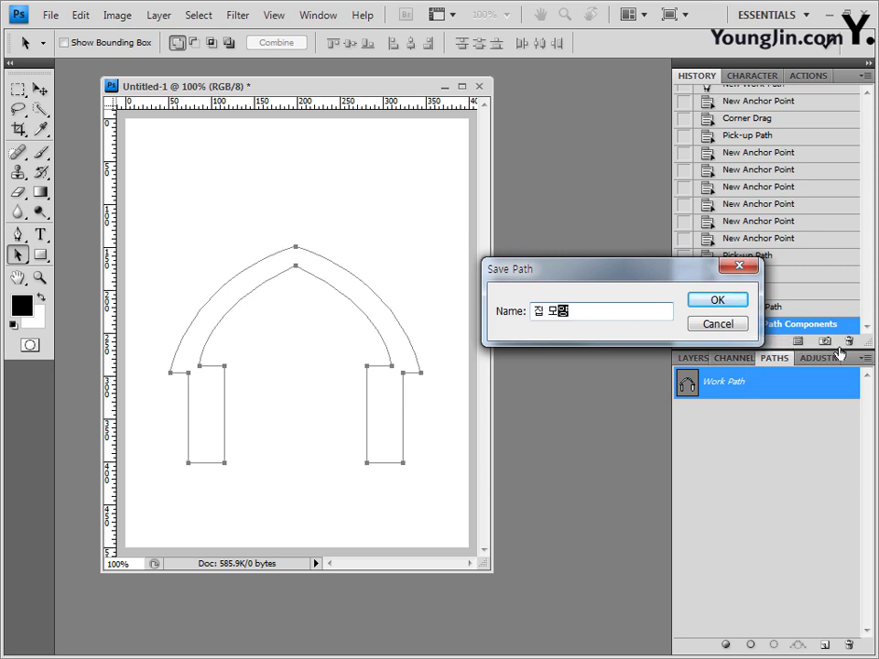
click(740, 300)
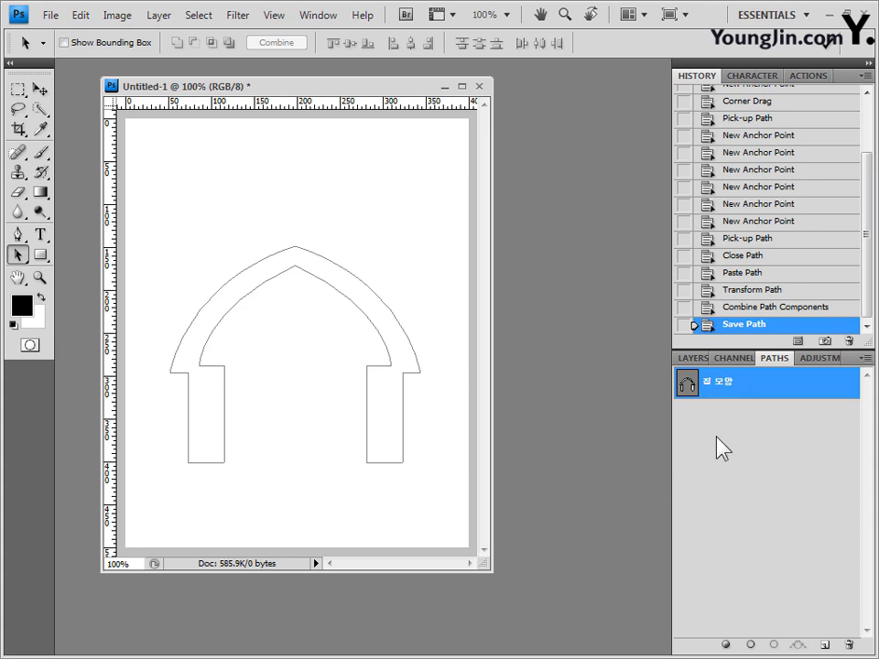
Add a new layer above the background and fill the 집 모양 path on it with black.
click(692, 359)
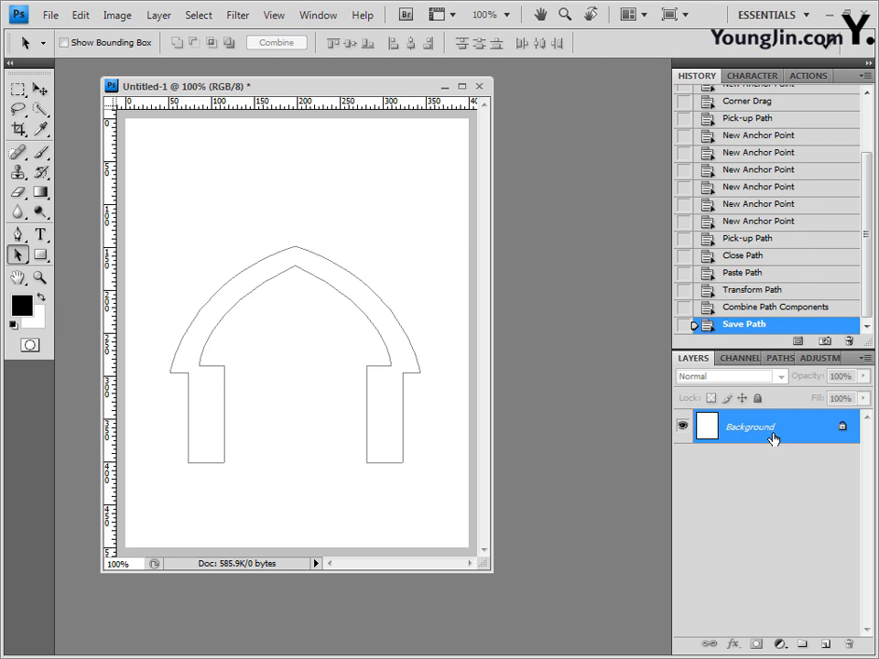
click(825, 647)
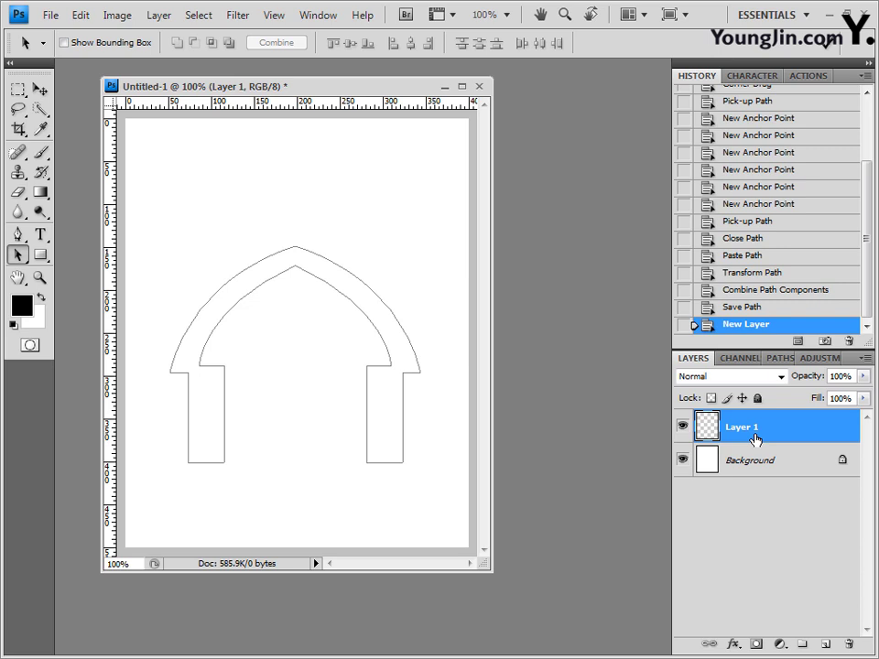
click(780, 358)
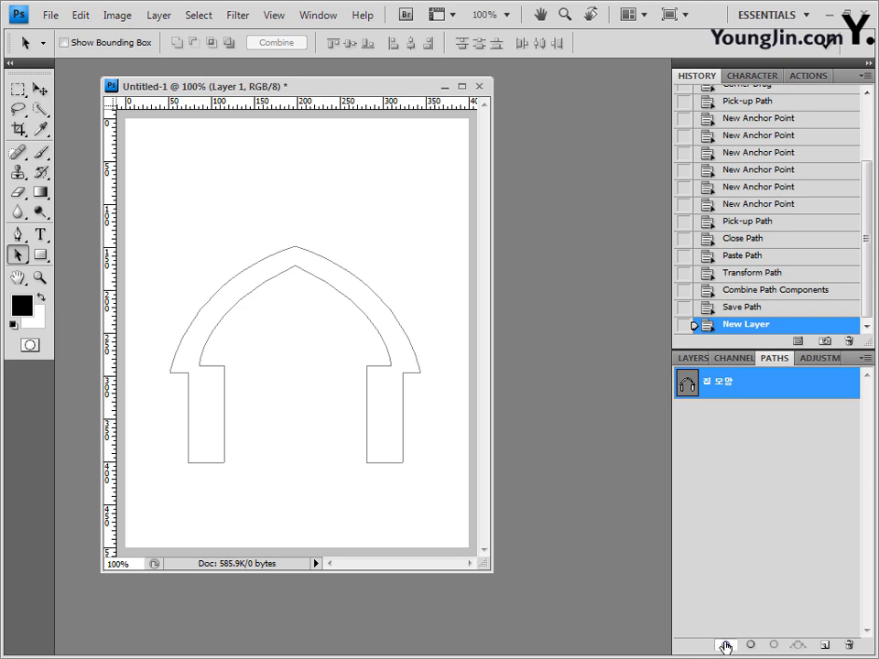
click(725, 646)
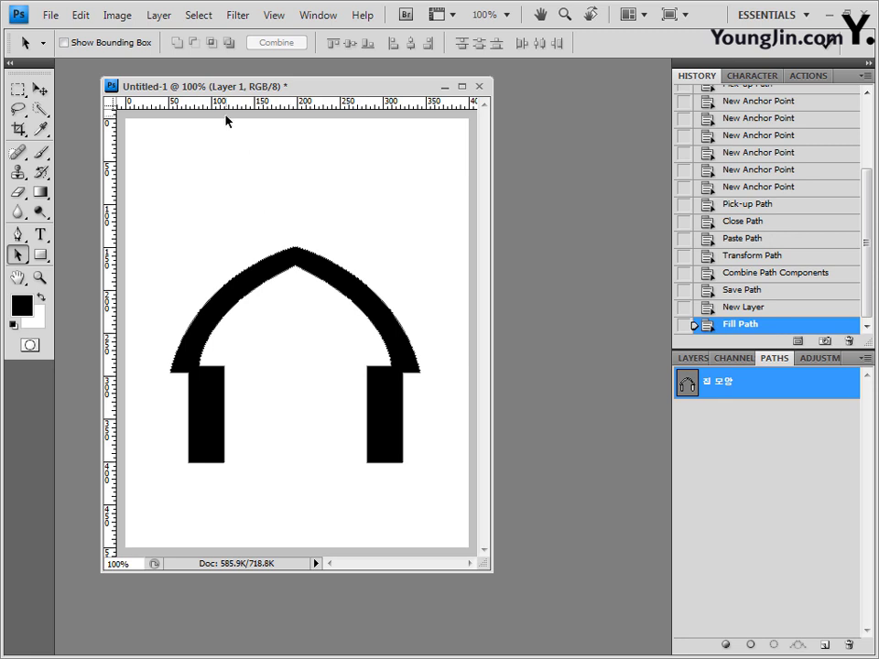
Open the image 건물.jpg from the [1권] 시험별 문항 익히기 folder and close it again.
click(55, 18)
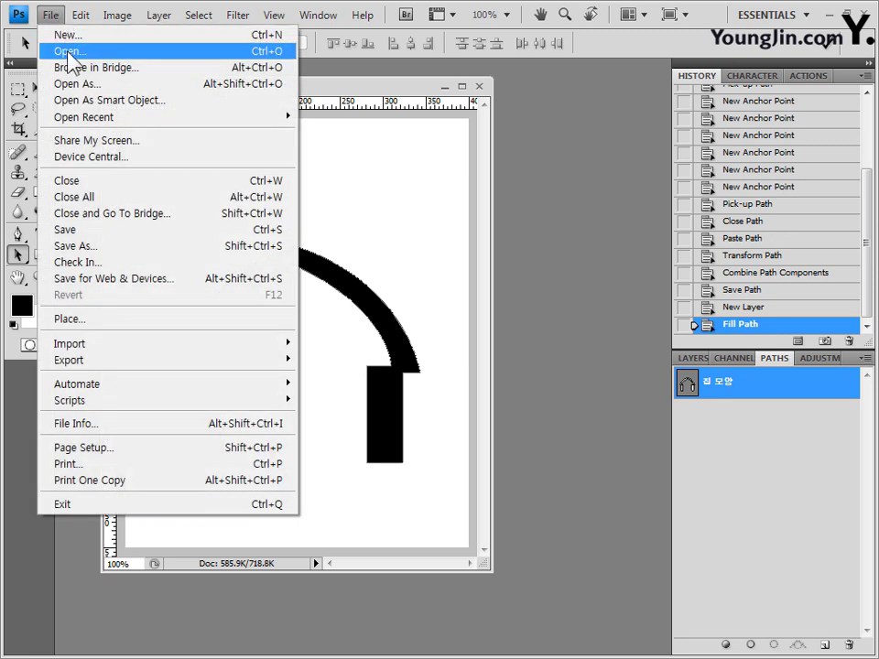
click(69, 53)
click(286, 194)
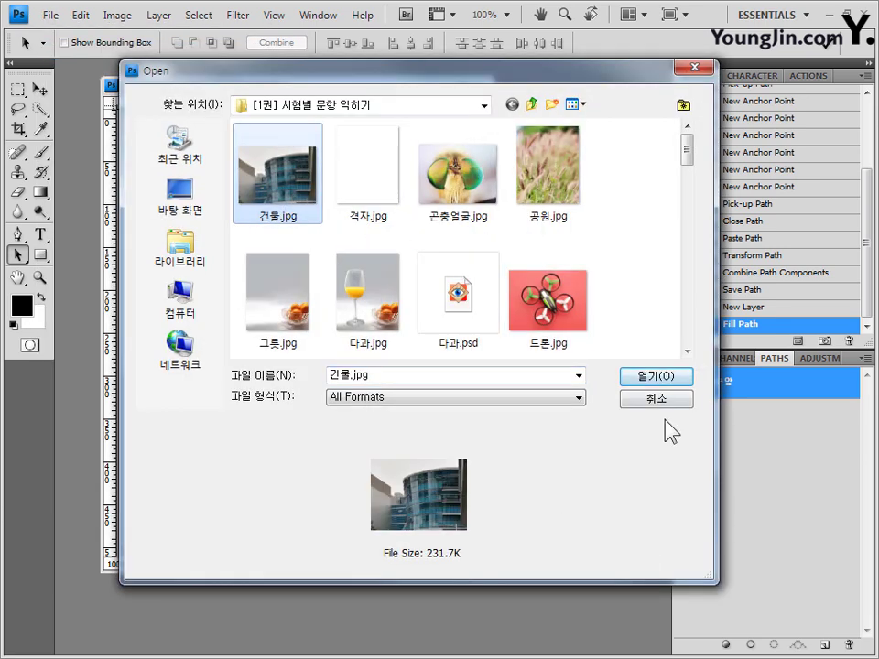
click(666, 379)
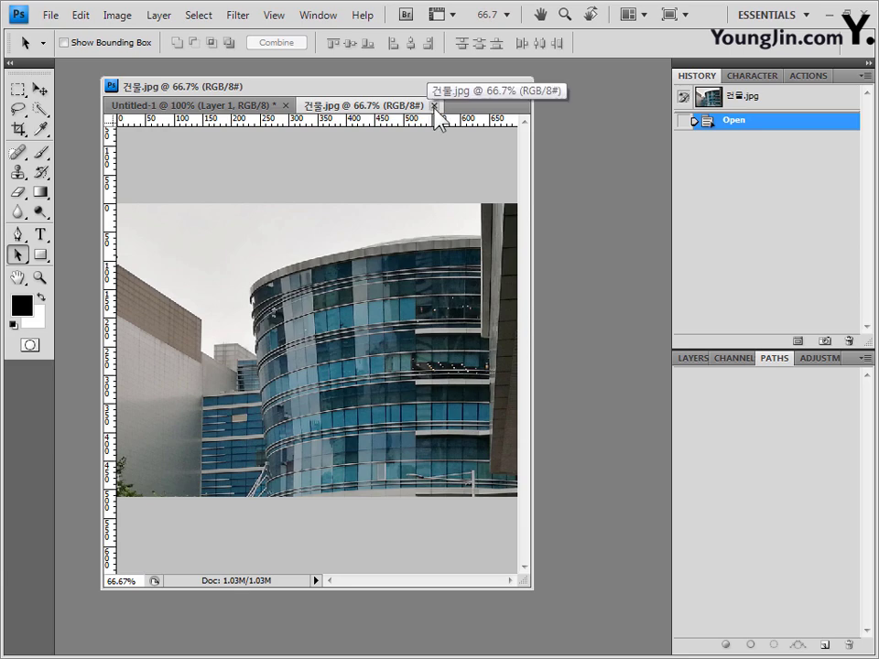
click(435, 106)
Switch to Windows Explorer, bring 건물.jpg from there into Photoshop as a tabbed document, and close that tab.
key(alt+Tab)
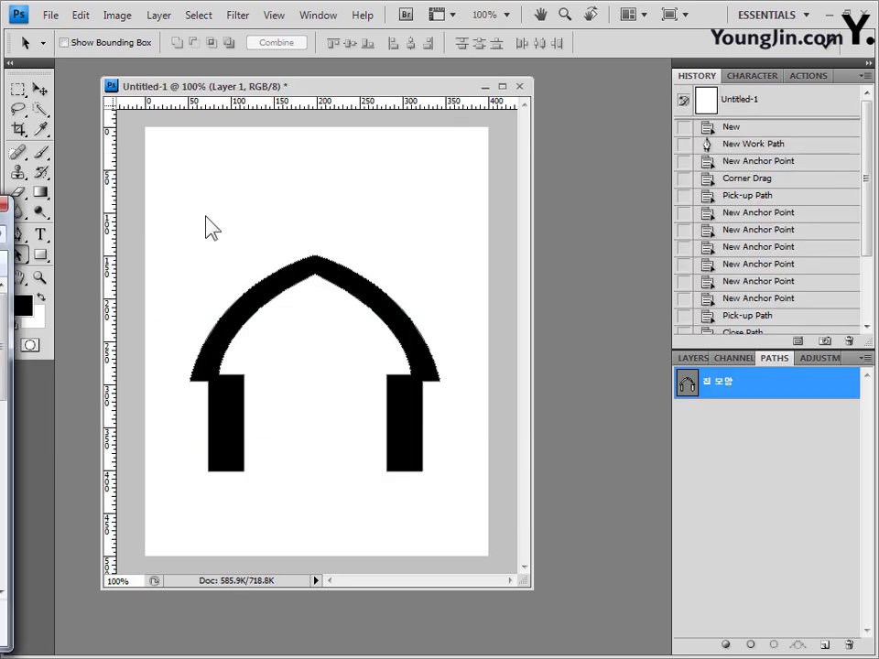
drag(416, 190, 531, 216)
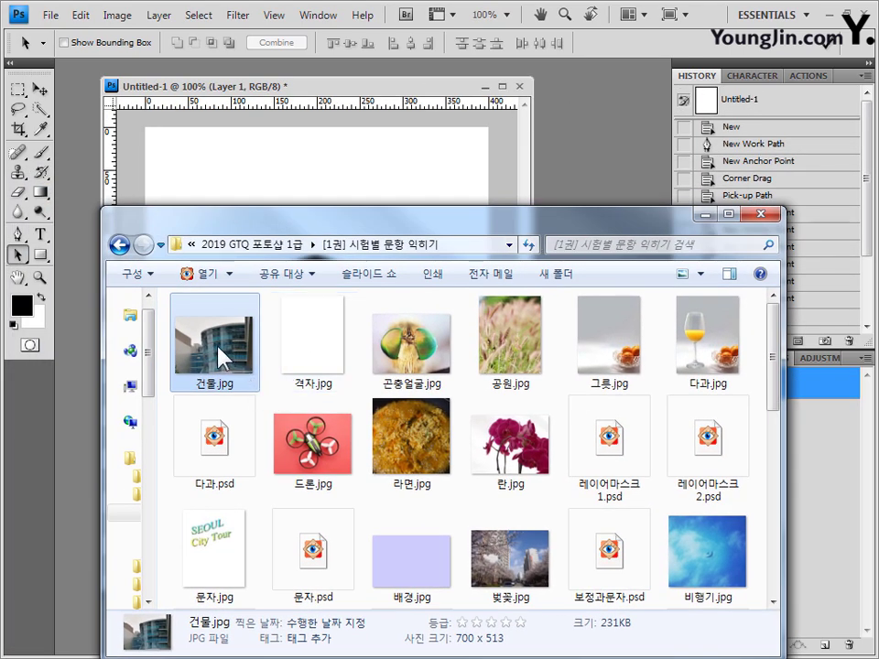
drag(218, 348, 612, 46)
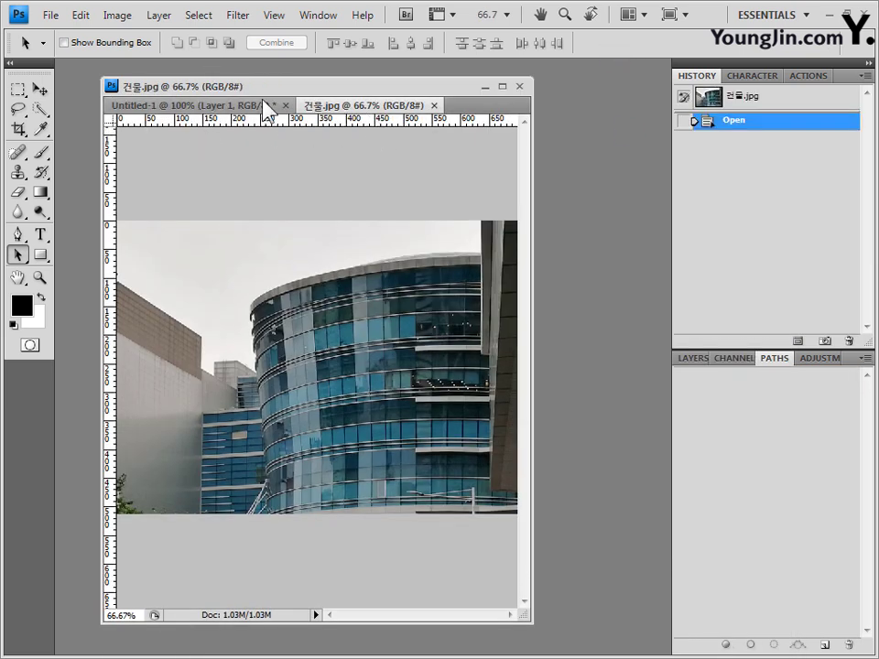
click(434, 106)
Open 건물.jpg from Windows Explorer in Photoshop and float it in its own window over the arch document.
key(alt+Tab)
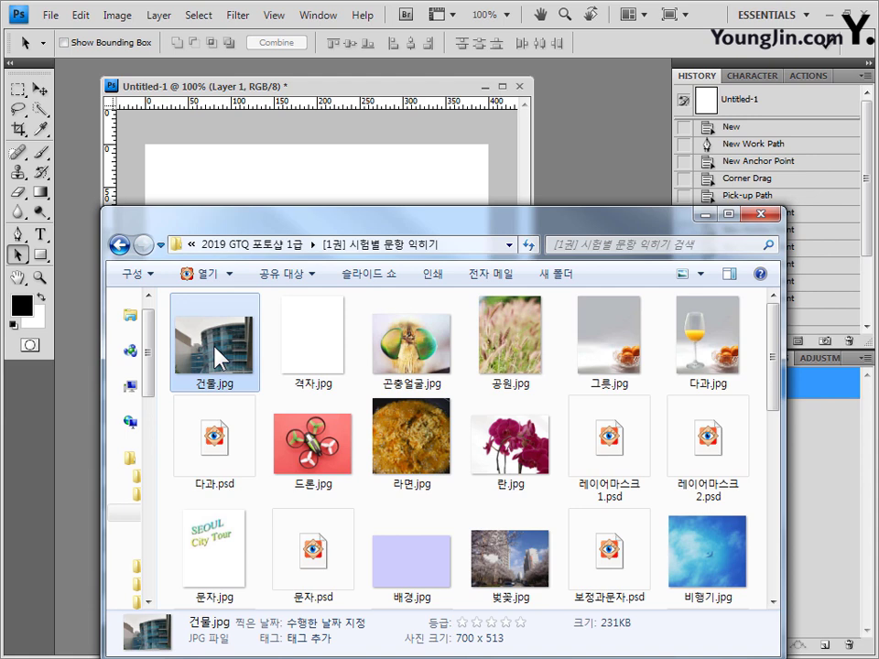
drag(216, 355, 598, 146)
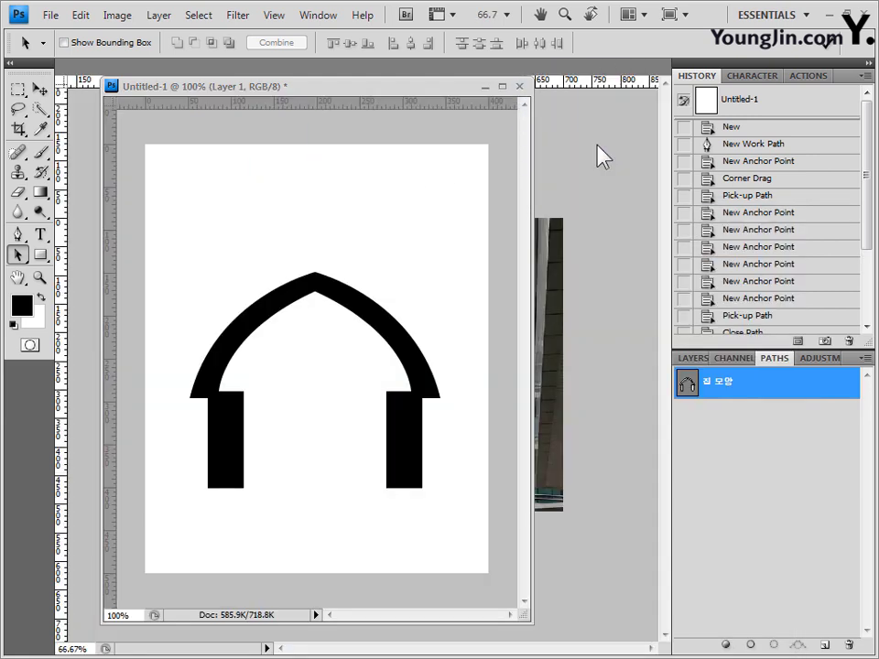
click(334, 103)
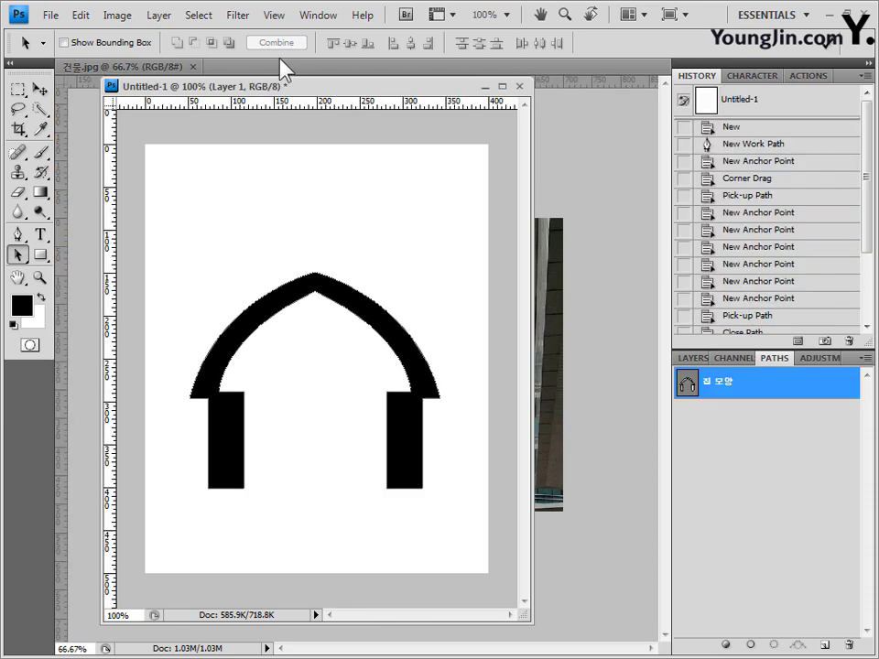
click(161, 70)
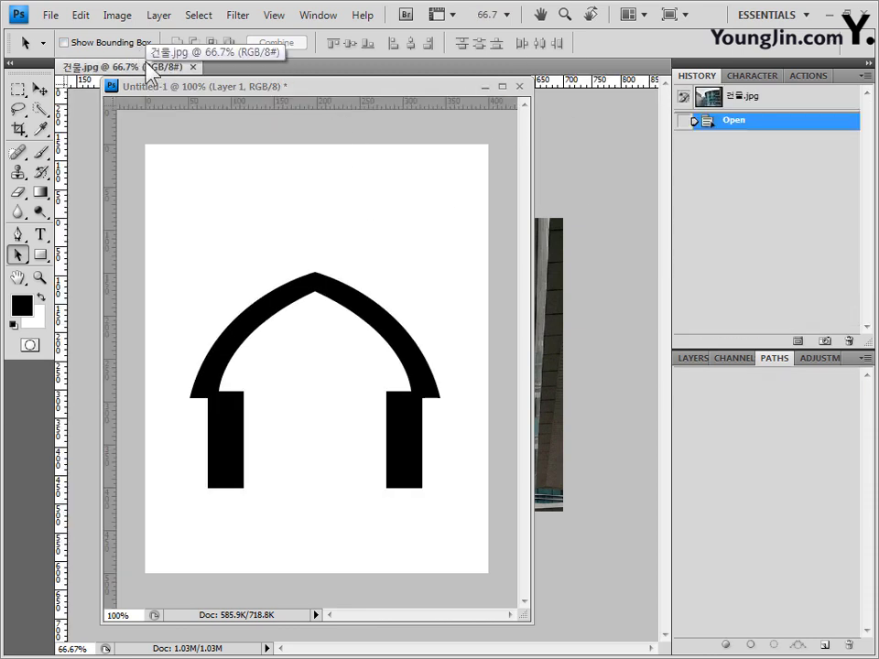
drag(150, 73, 491, 194)
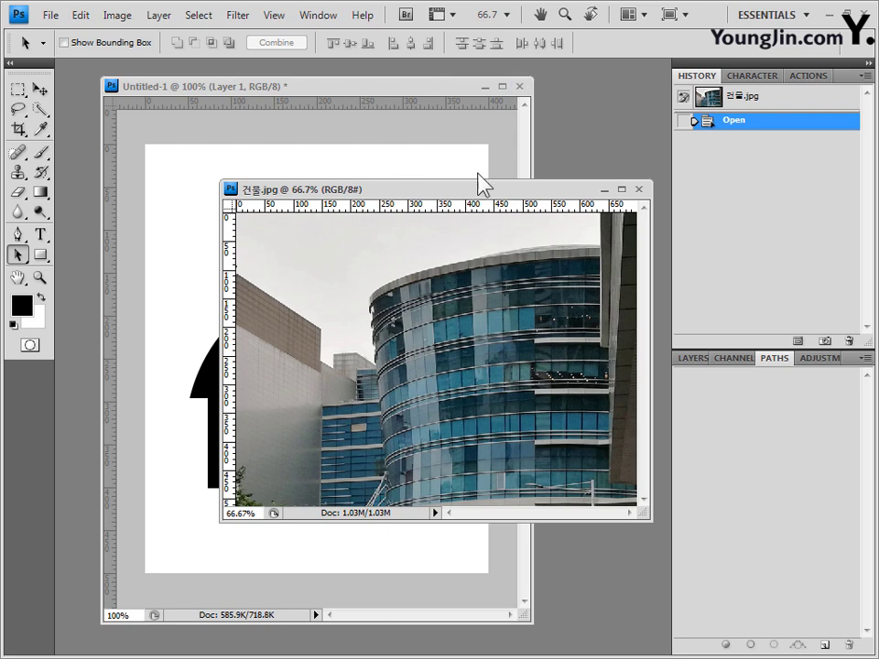
click(408, 87)
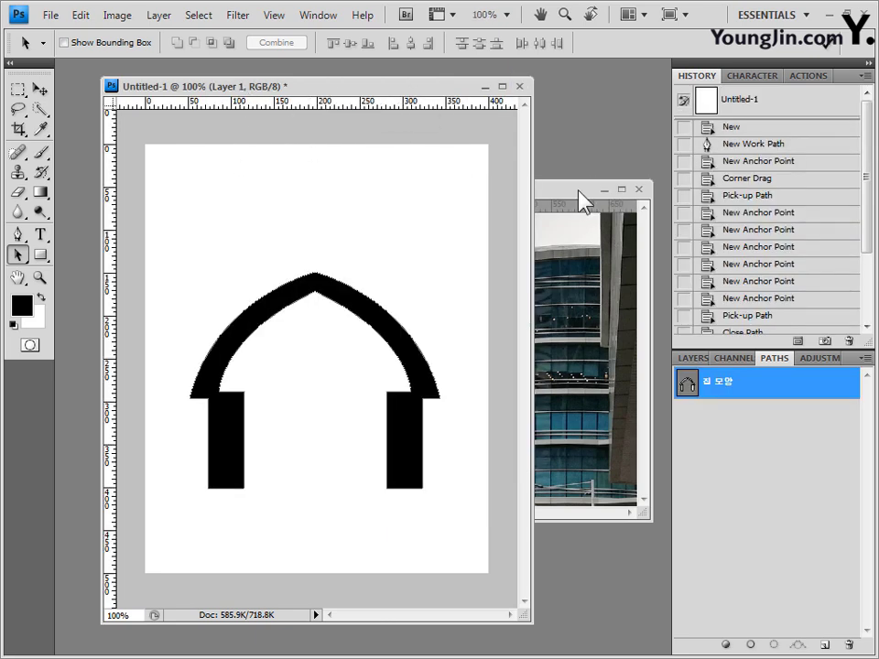
drag(581, 193, 563, 168)
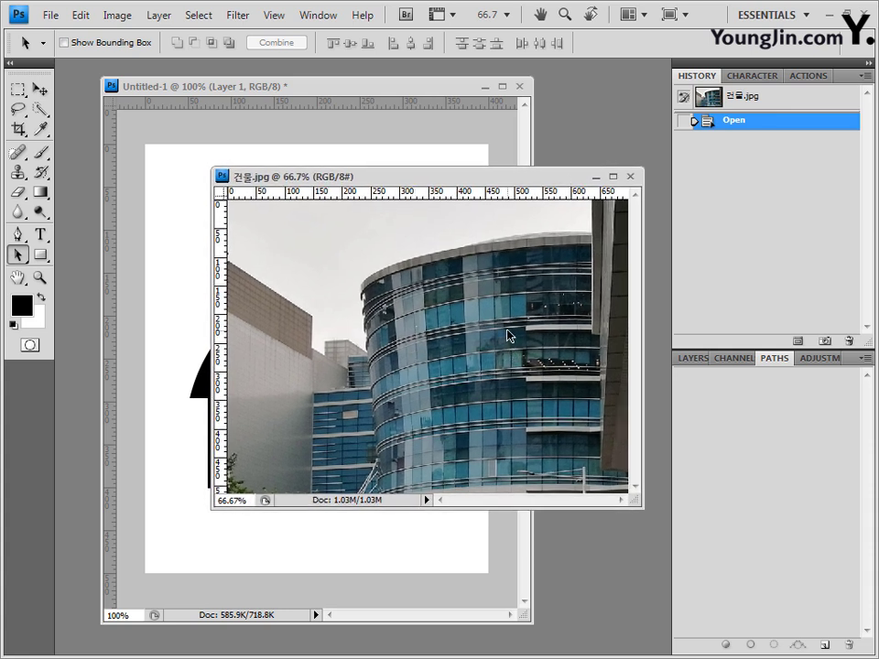
Copy the entire building image, close its document, and paste it into the arch document as a new layer.
key(ctrl+a)
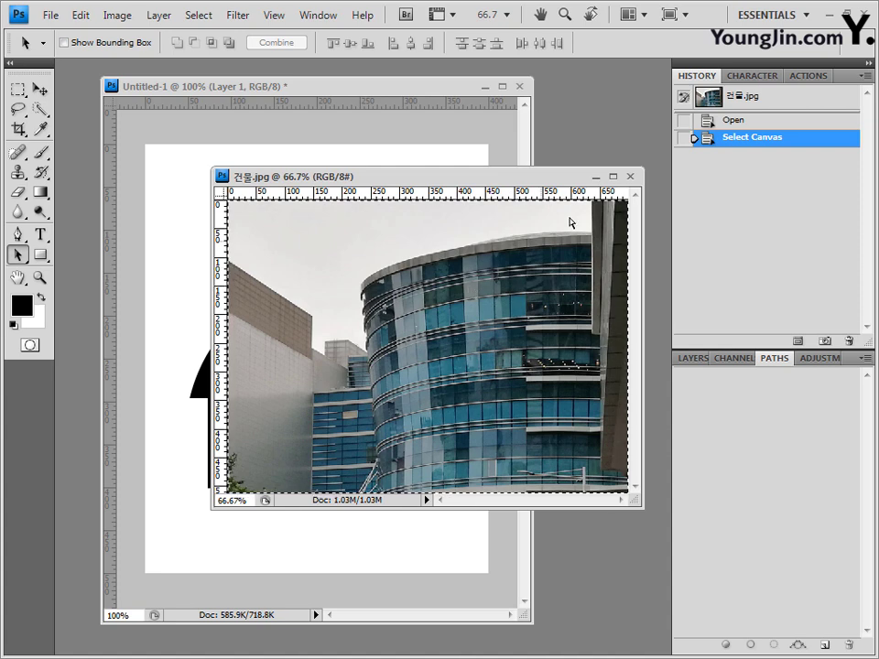
click(630, 176)
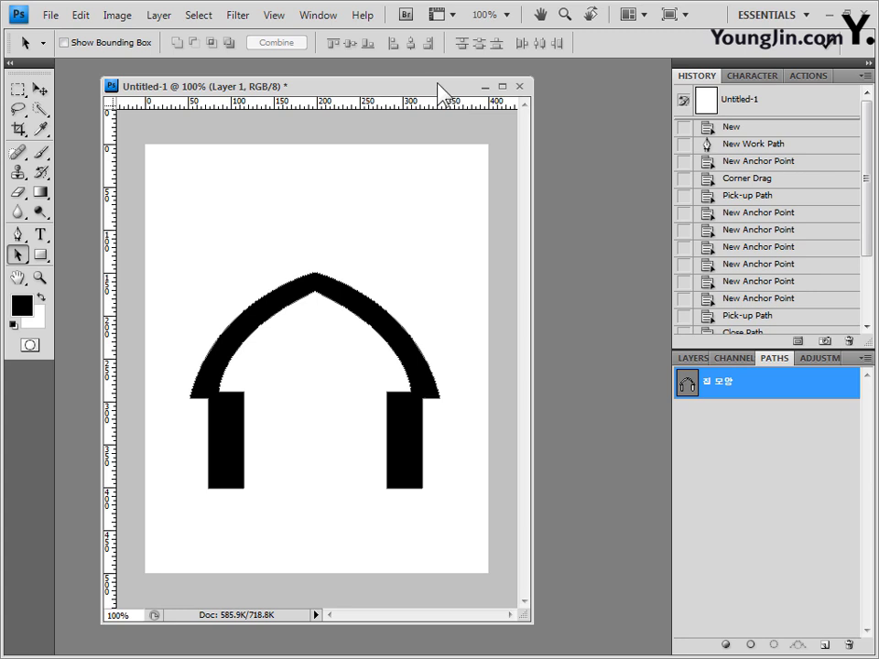
drag(442, 86, 438, 92)
key(ctrl+v)
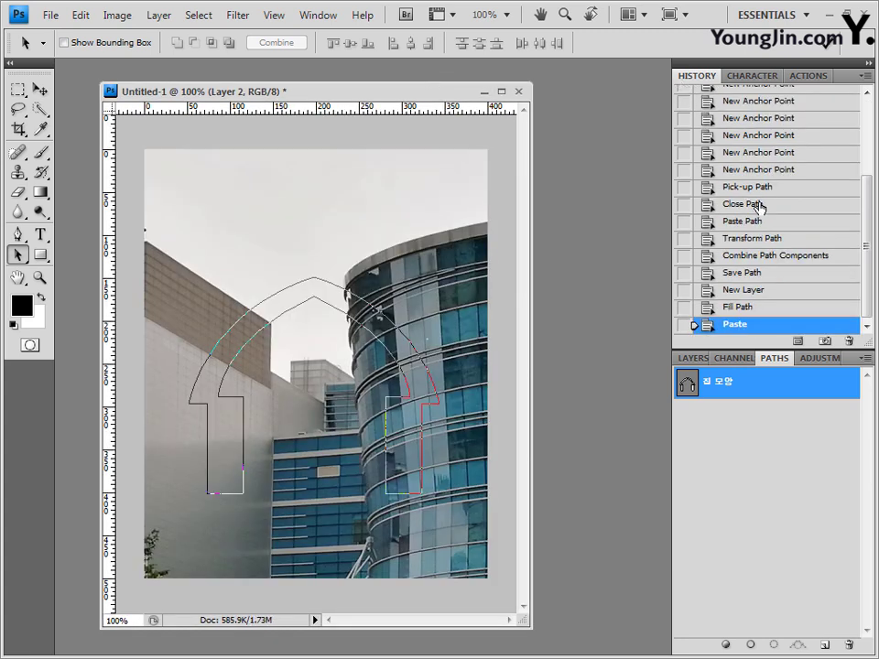
Clip the building photo on Layer 2 to the black arch shape on Layer 1 with a clipping mask.
click(692, 357)
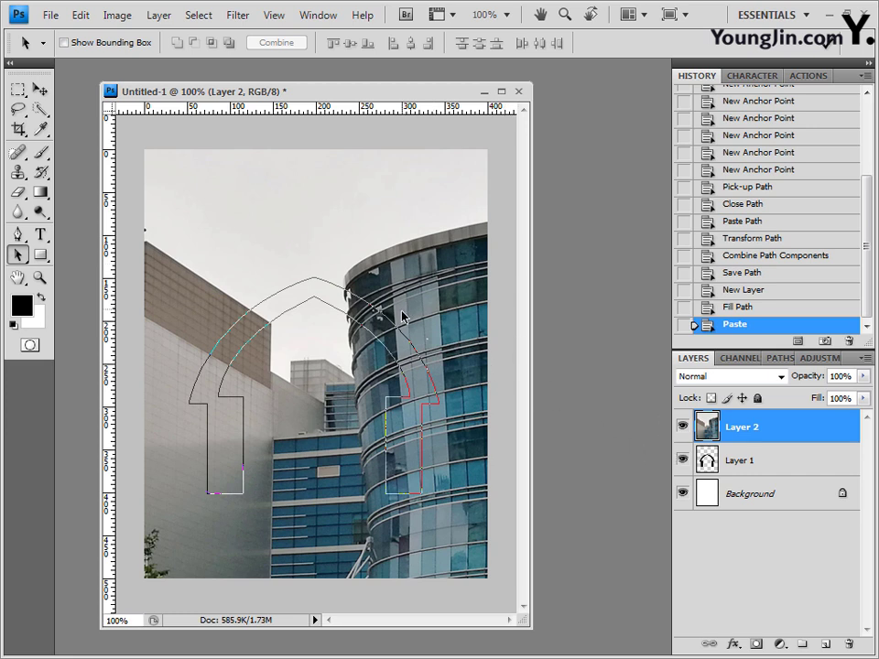
click(784, 464)
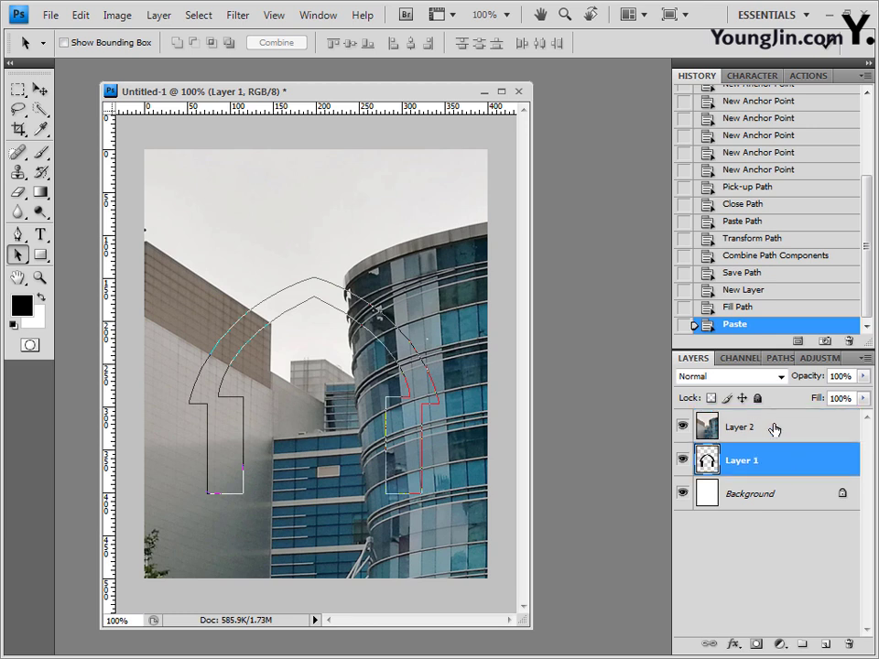
click(774, 428)
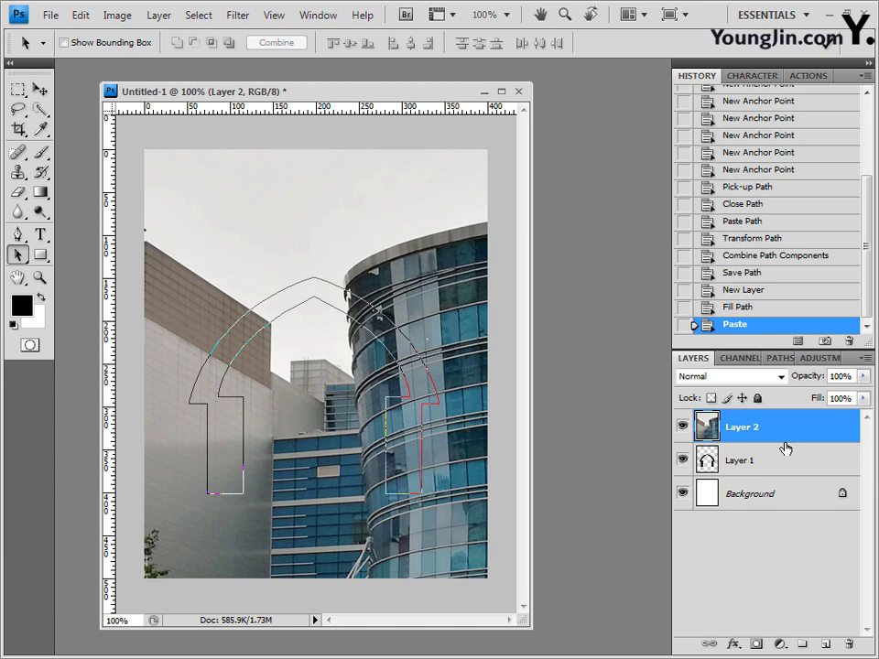
alt+click(792, 443)
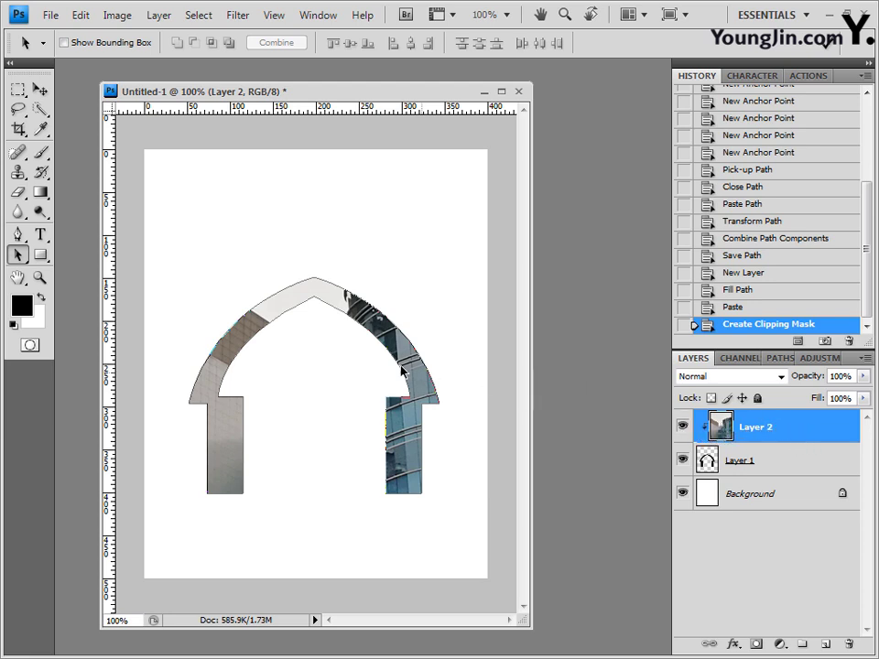
drag(306, 267, 280, 264)
drag(384, 350, 414, 358)
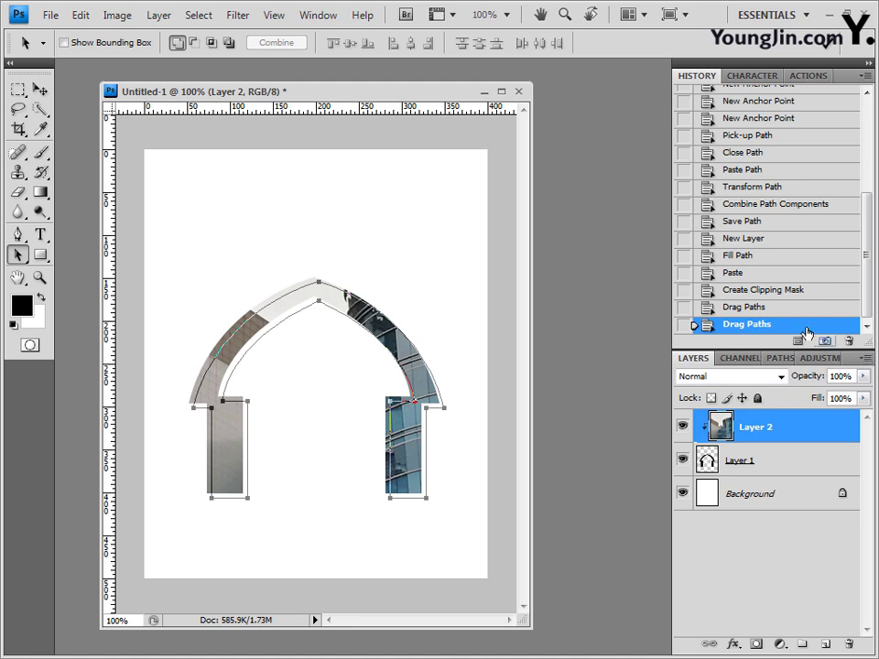
click(782, 309)
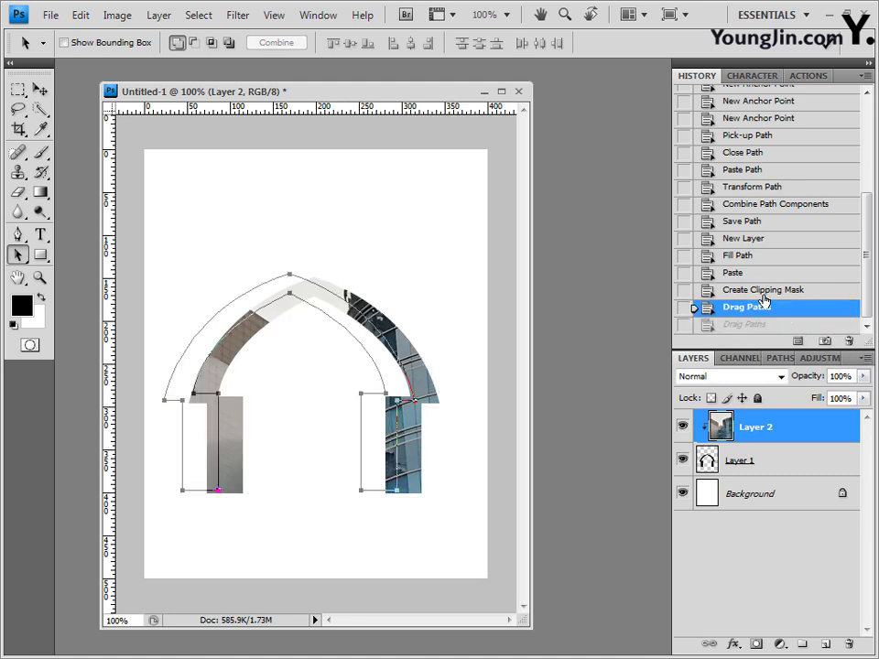
click(763, 291)
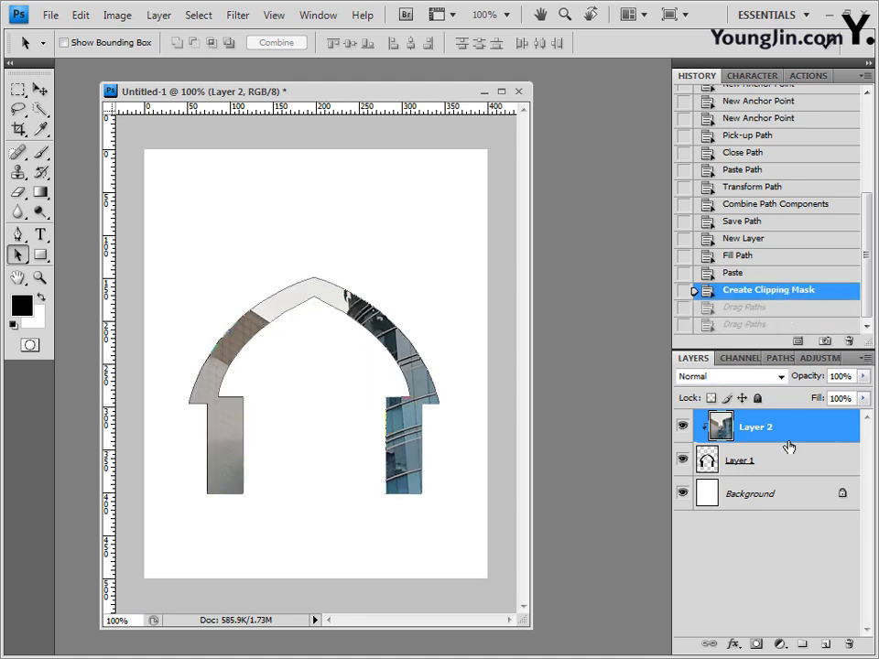
Deselect the saved path 집 모양 so its outline is hidden, and return to the layer list.
click(776, 358)
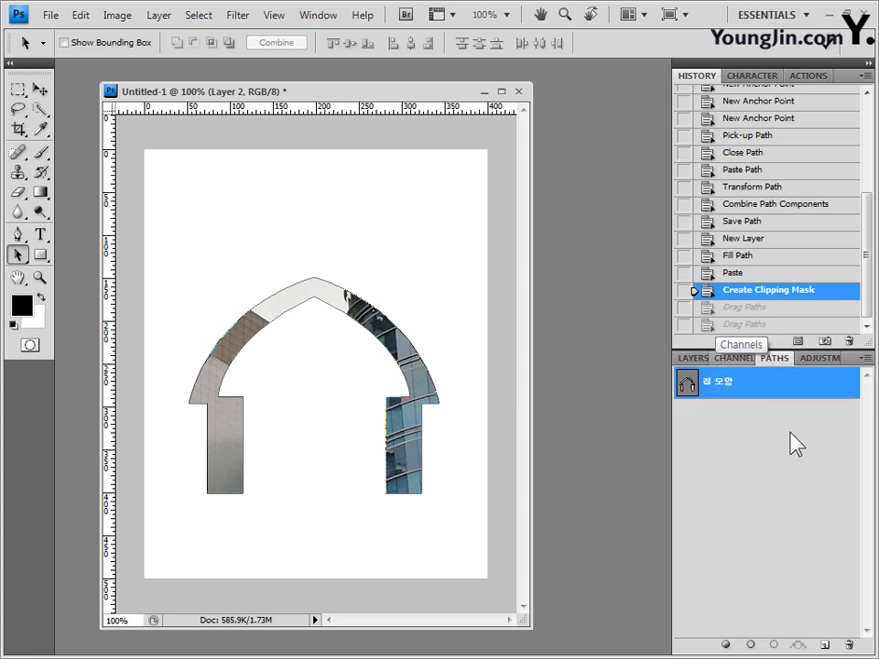
click(779, 488)
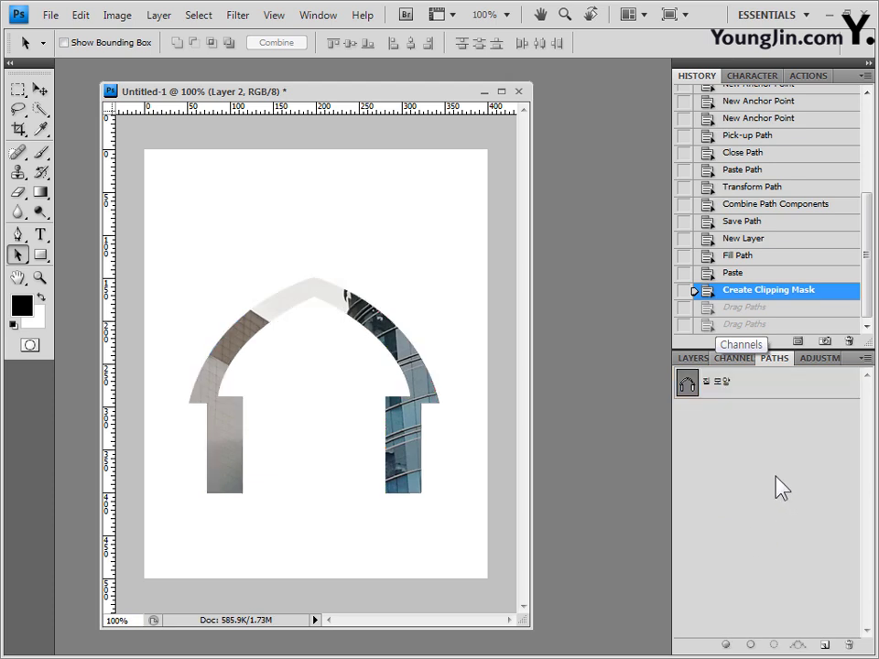
click(744, 383)
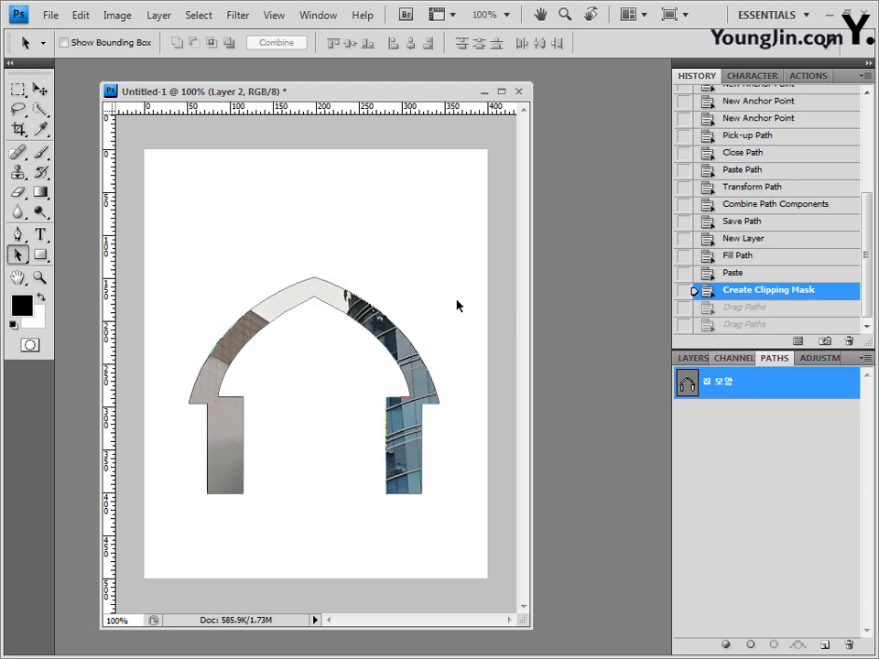
click(785, 469)
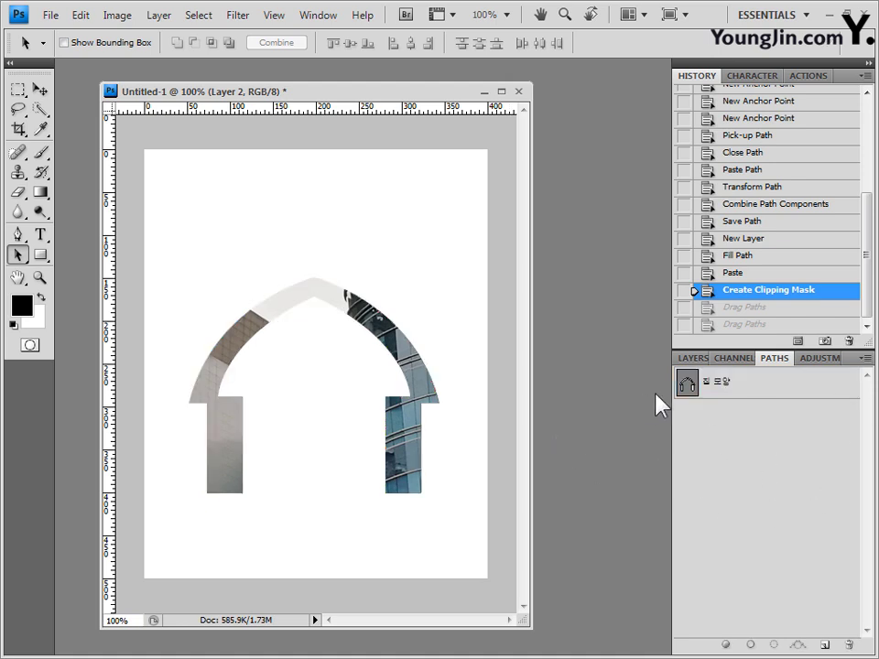
click(693, 358)
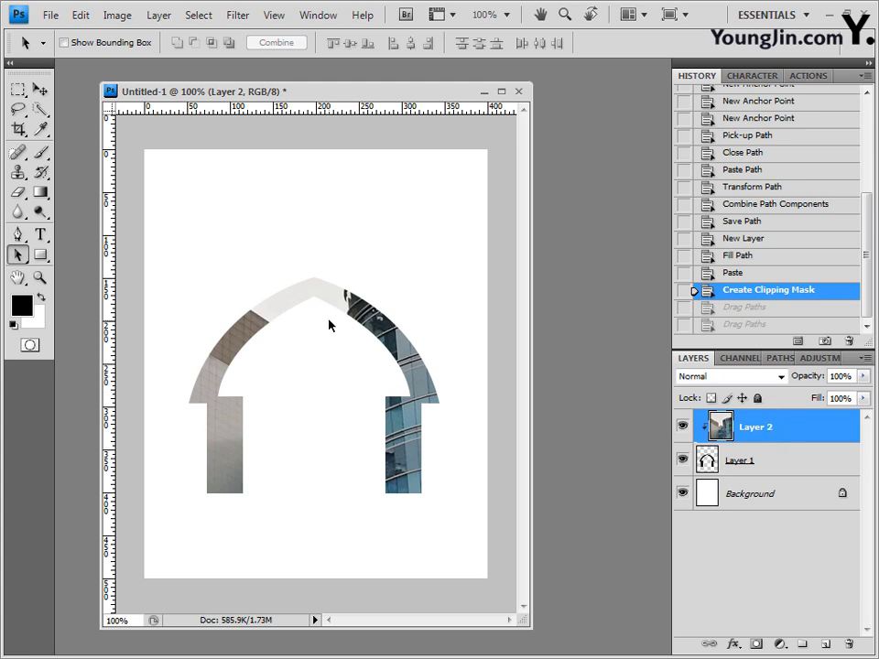
Move the building photo on Layer 2 inside the arch so its blue glass facade fills more of the shape.
click(40, 90)
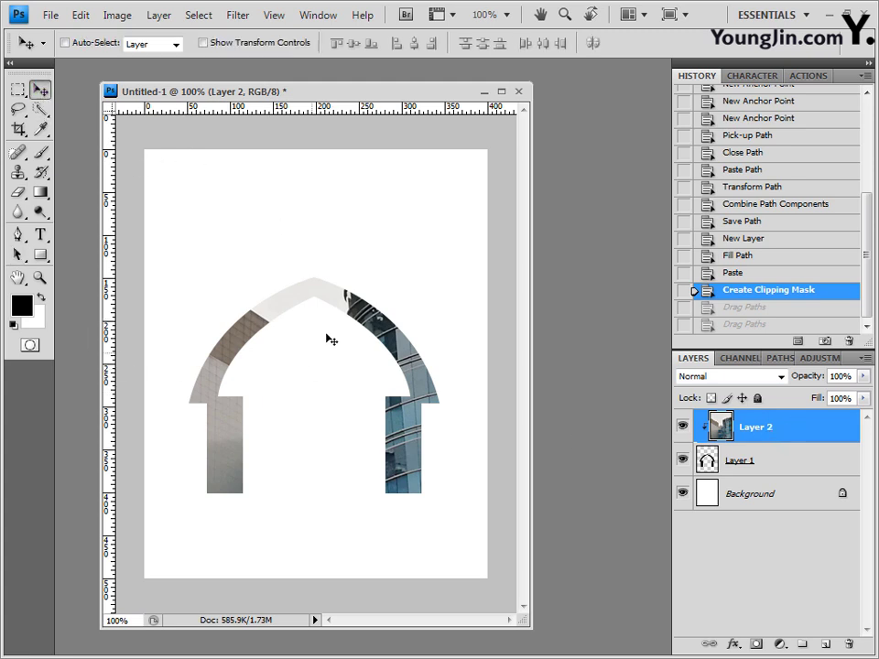
drag(366, 321, 349, 328)
drag(345, 325, 281, 328)
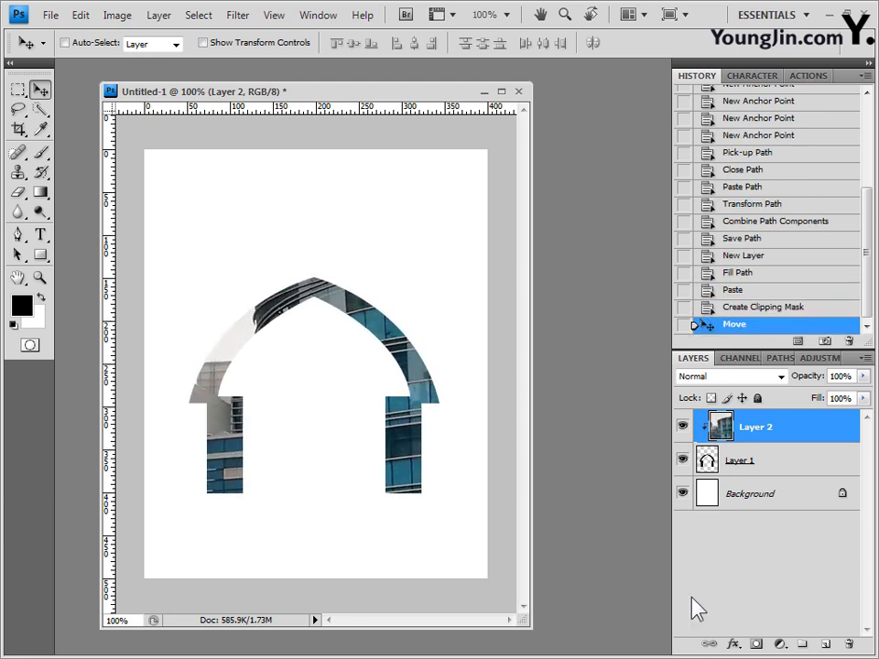
Try moving the arch shape on Layer 1 beneath the clipped photo, and undo that move.
click(761, 465)
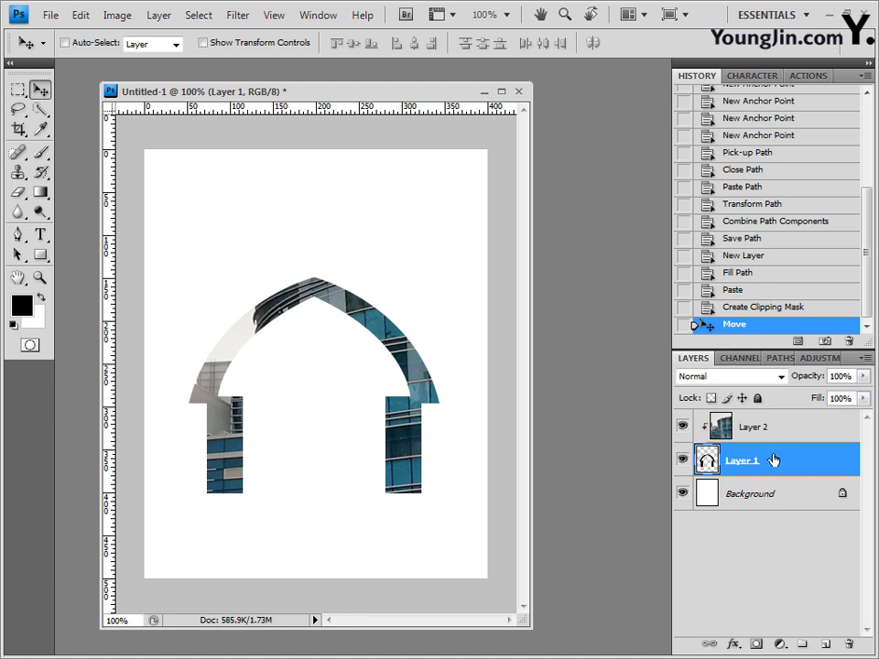
drag(349, 346, 283, 336)
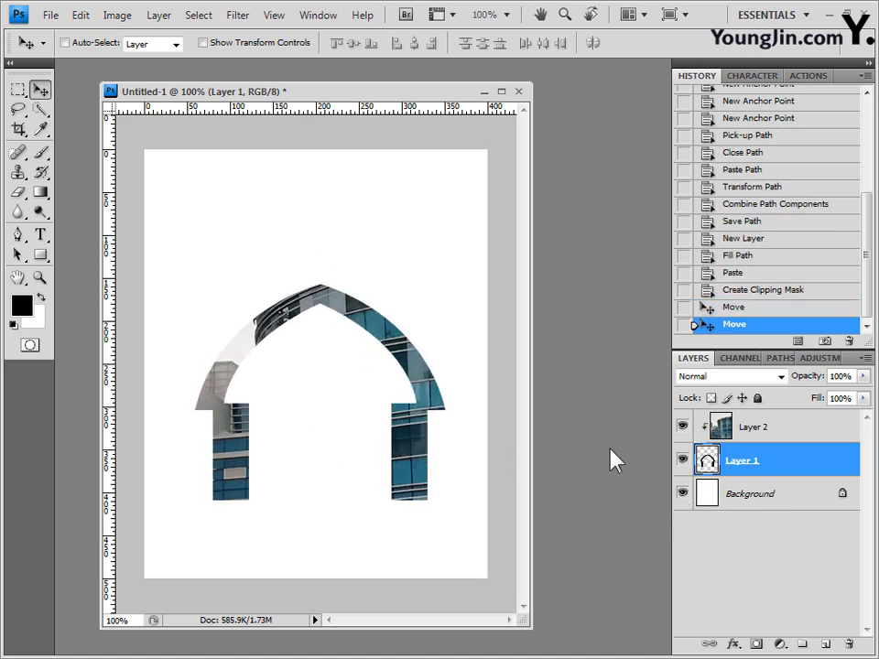
click(756, 310)
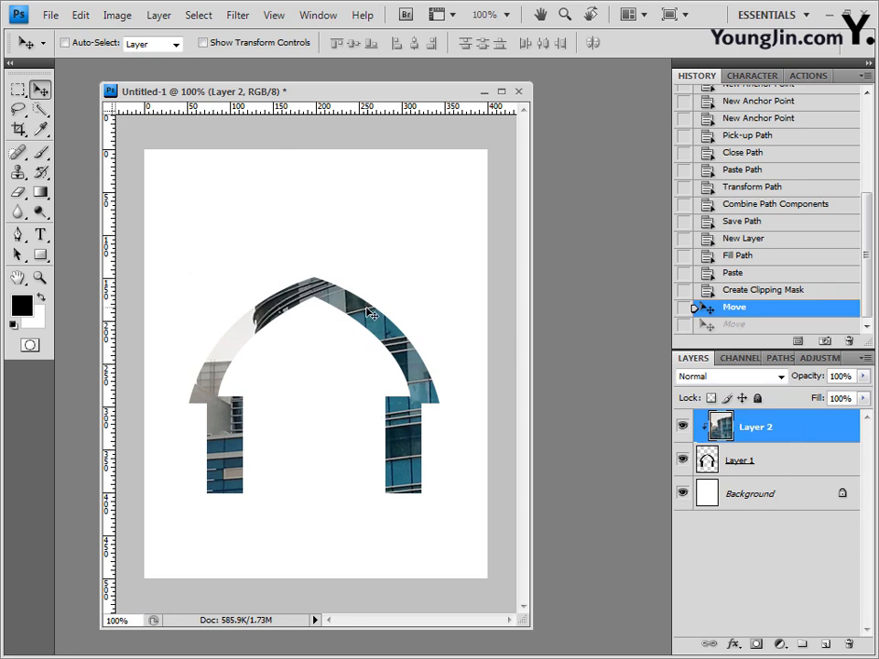
Shift the clipped building photo on Layer 2 slightly to the left within the arch.
mouse_move(371, 313)
mouse_down()
mouse_move(371, 295)
mouse_move(372, 325)
mouse_move(353, 312)
mouse_up()
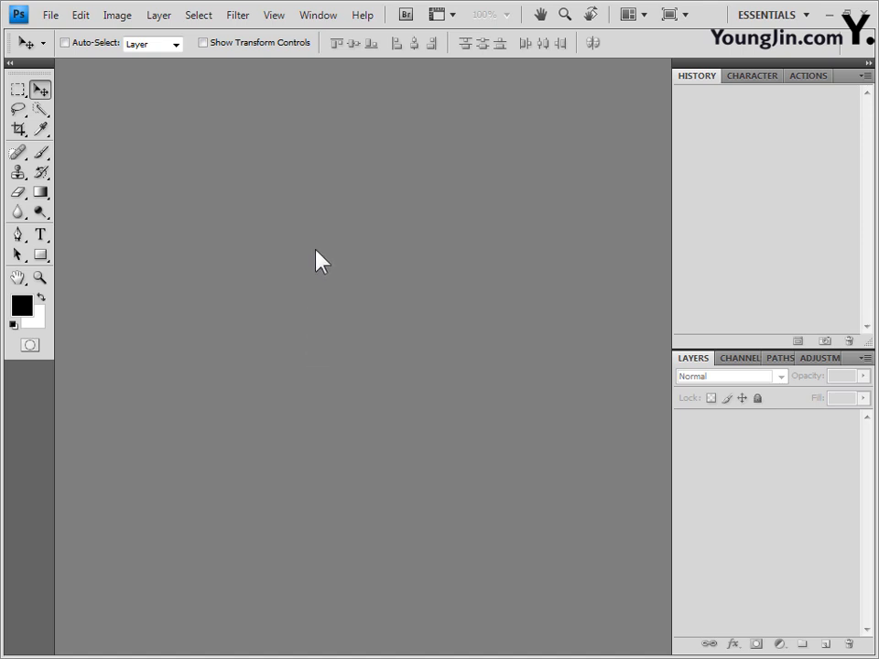
Create a 400 × 500 pixel white RGB document at 72 pixels/inch and float it in a slightly enlarged window.
click(48, 15)
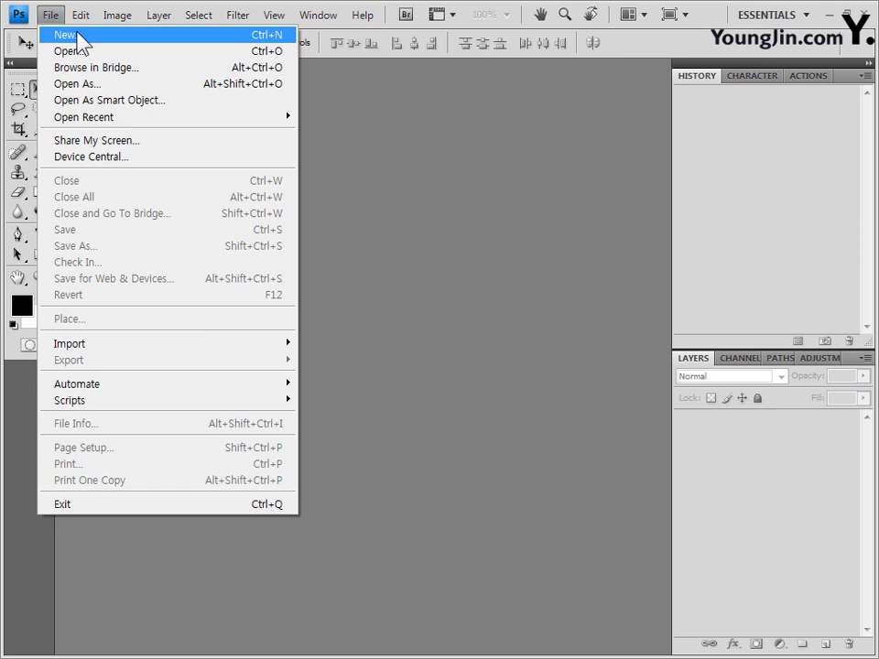
click(77, 35)
click(319, 284)
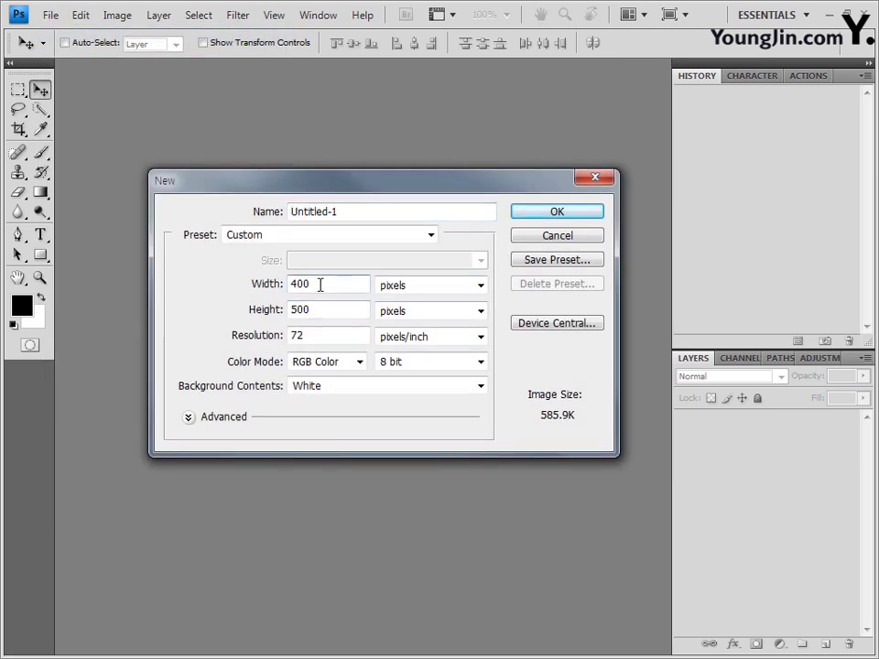
click(327, 309)
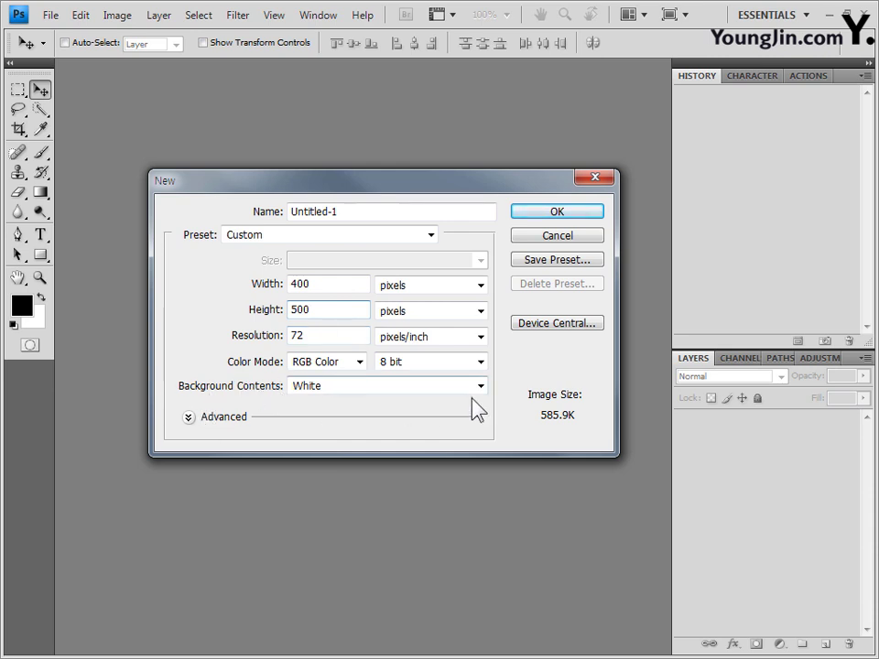
click(587, 226)
drag(144, 69, 213, 103)
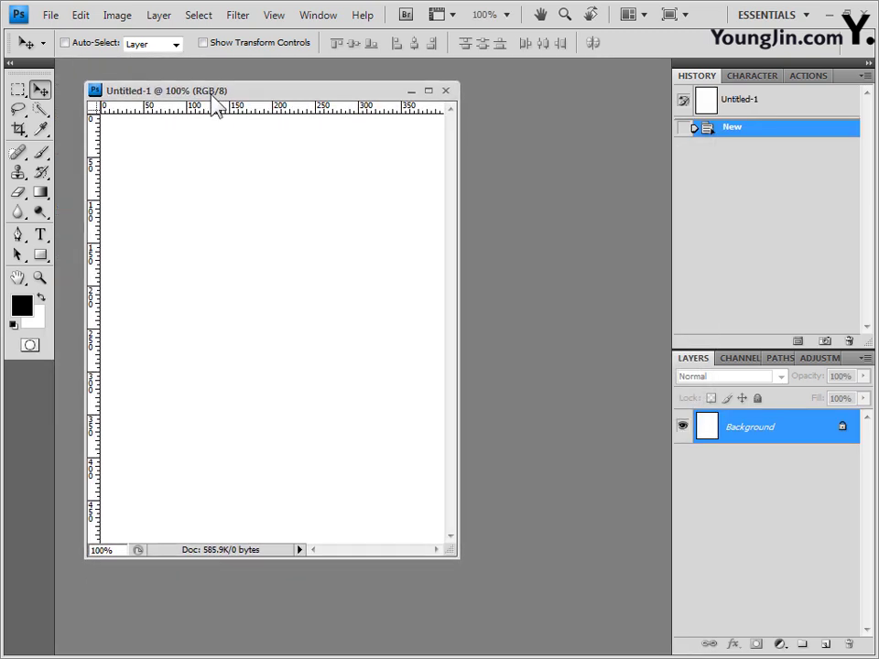
drag(454, 562, 467, 575)
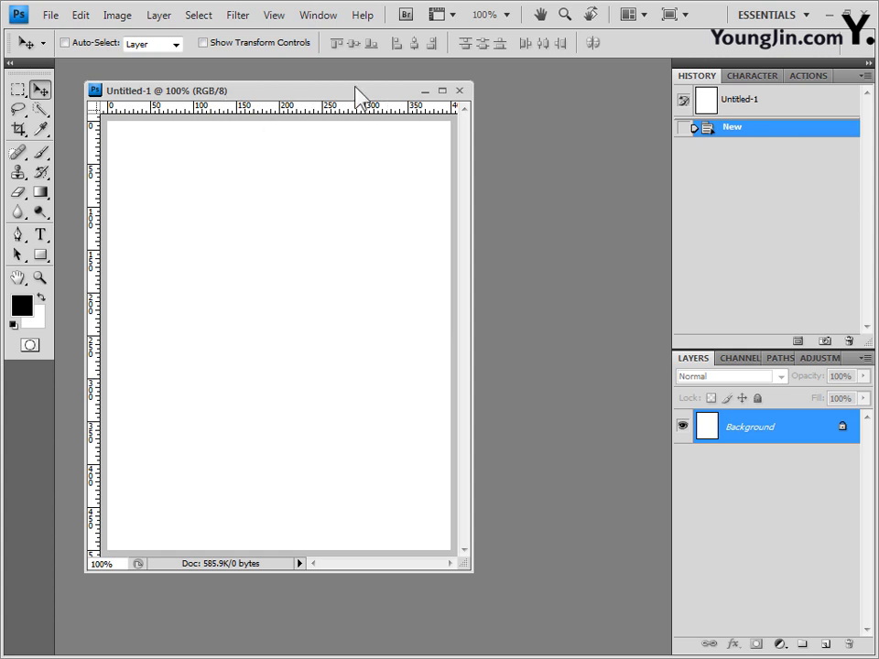
Open the image 손.jpg from the [1권] 시험별 문항 익히기 folder.
click(52, 16)
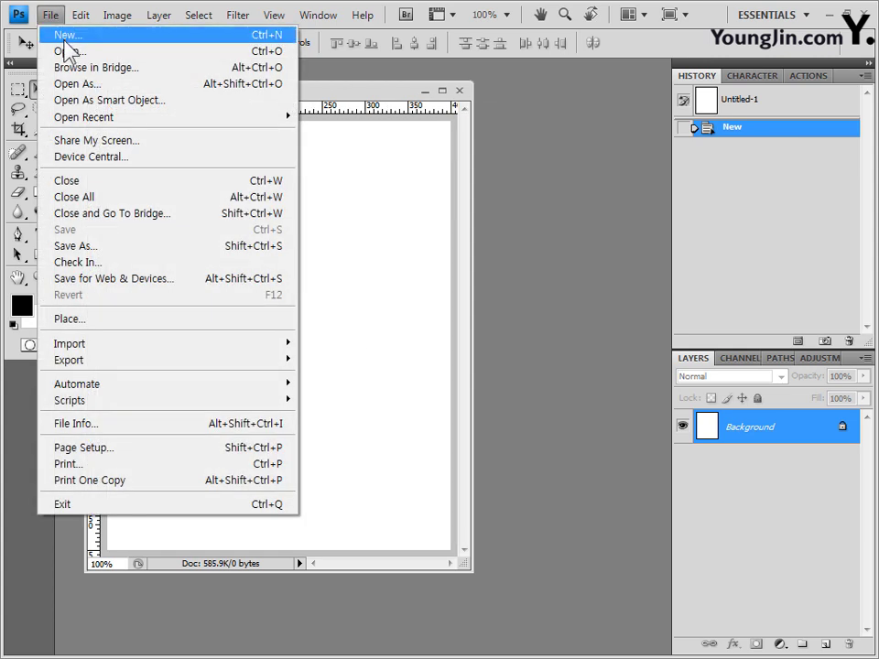
click(65, 49)
text(손)
key(Down)
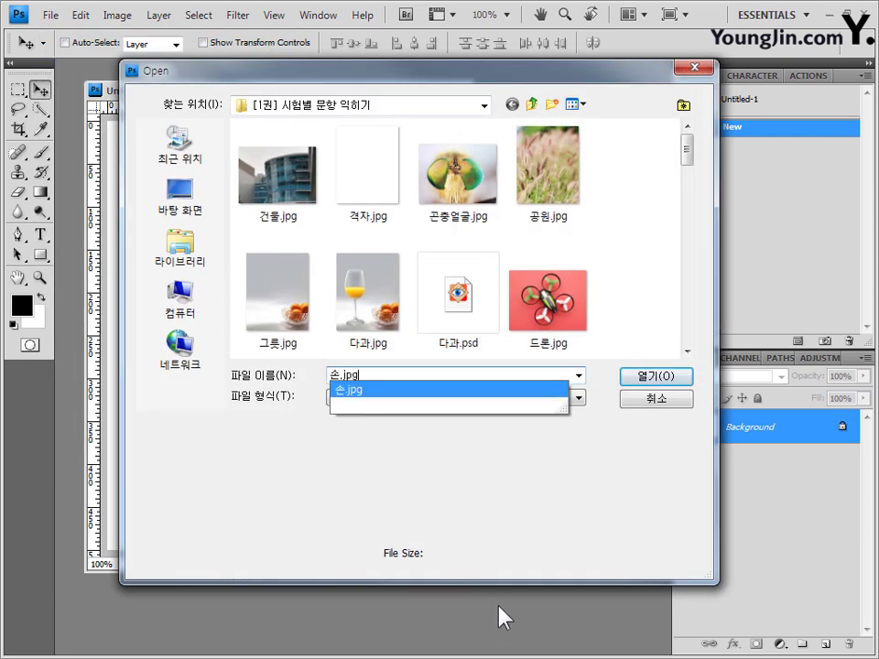
key(Return)
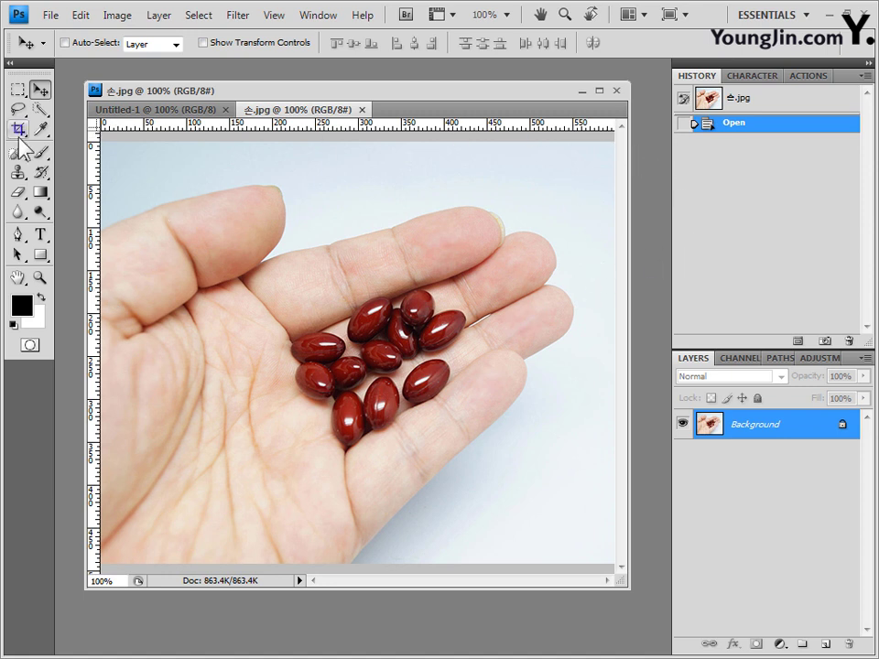
Select the entire pale background around the hand with the Magic Wand, adding to the selection at a tolerance of 30.
click(40, 109)
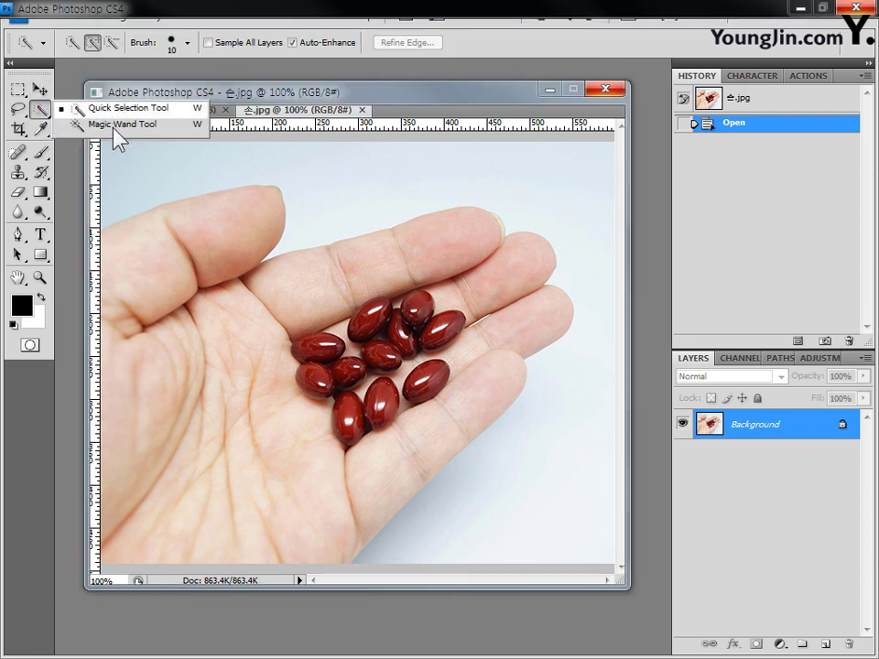
click(116, 125)
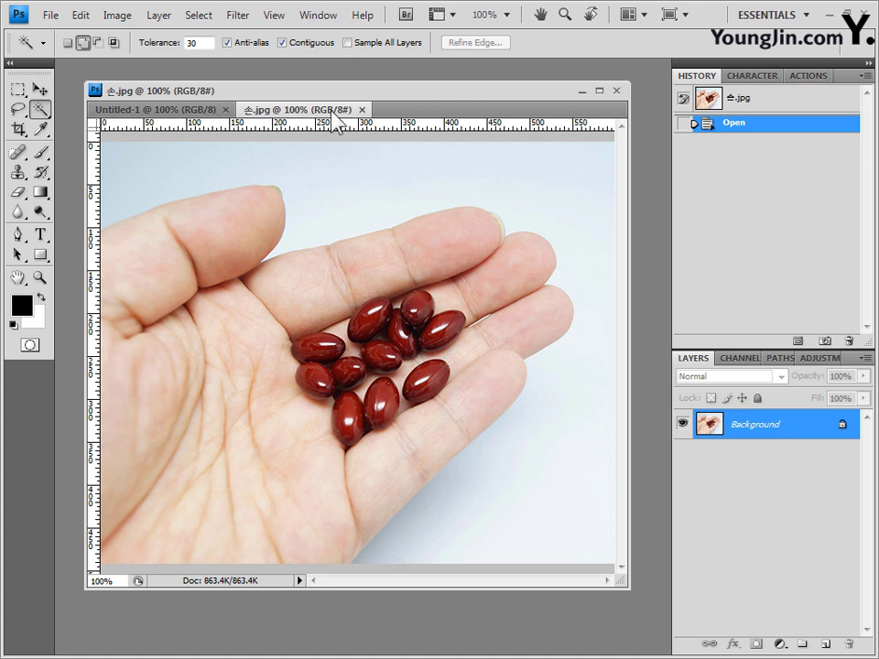
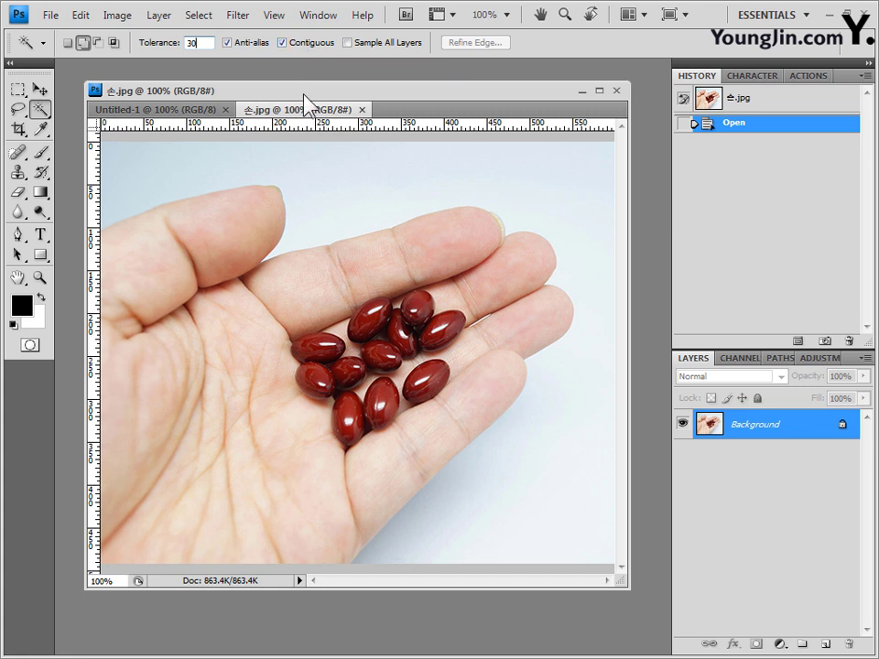
click(173, 163)
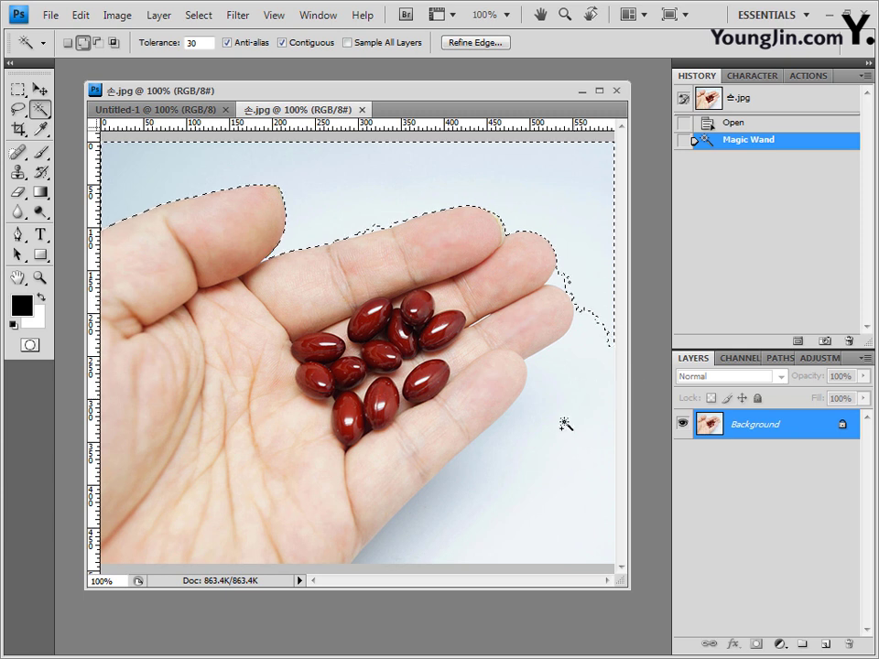
click(601, 340)
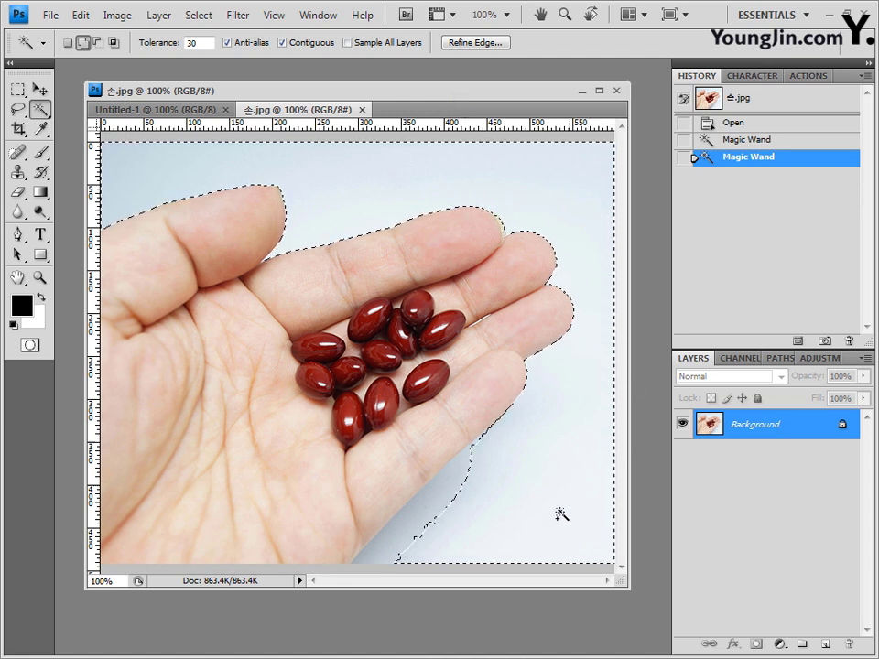
click(460, 548)
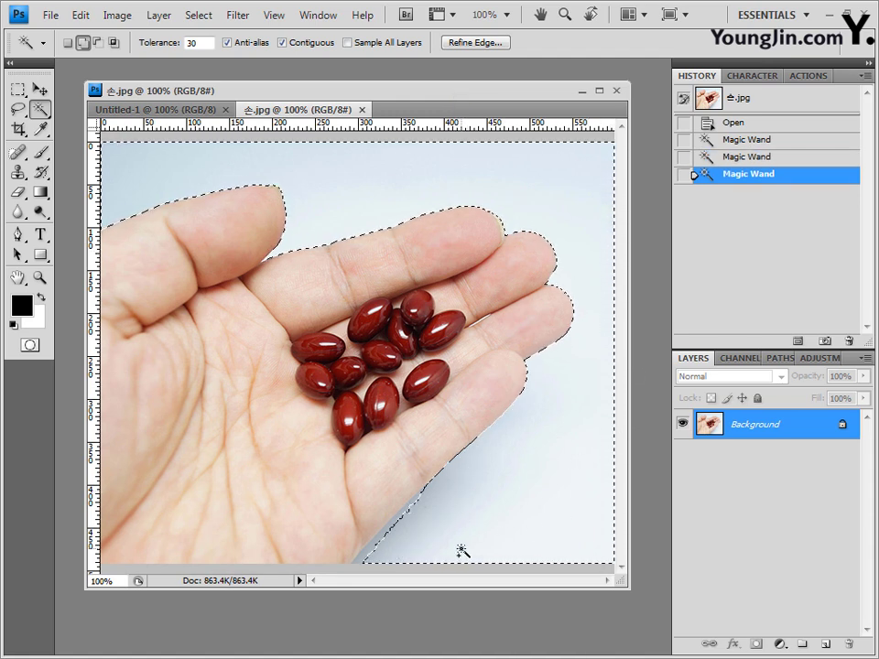
click(374, 551)
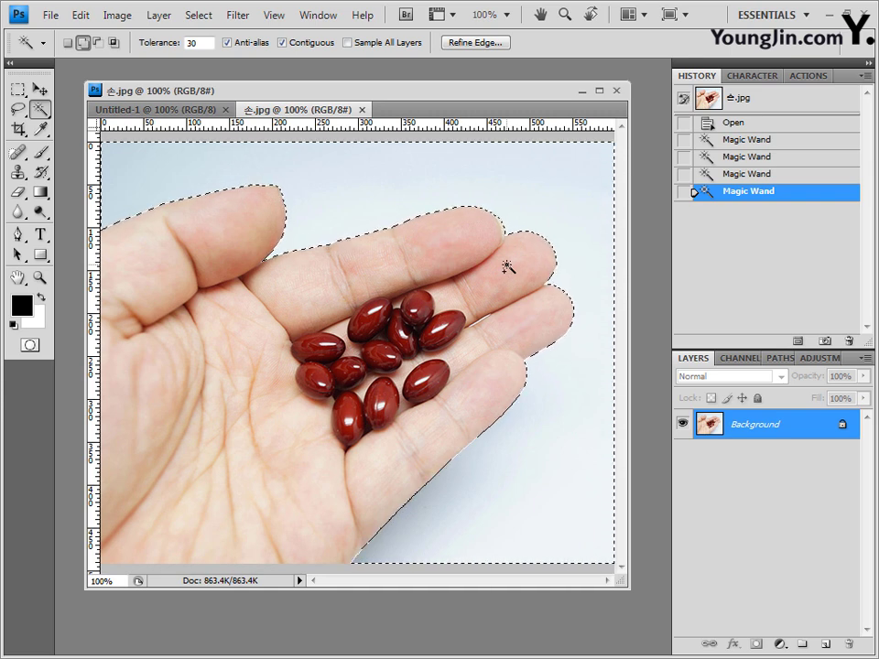
Invert the selection to the hand and copy it into the blank Untitled-1 document as a new layer.
click(205, 18)
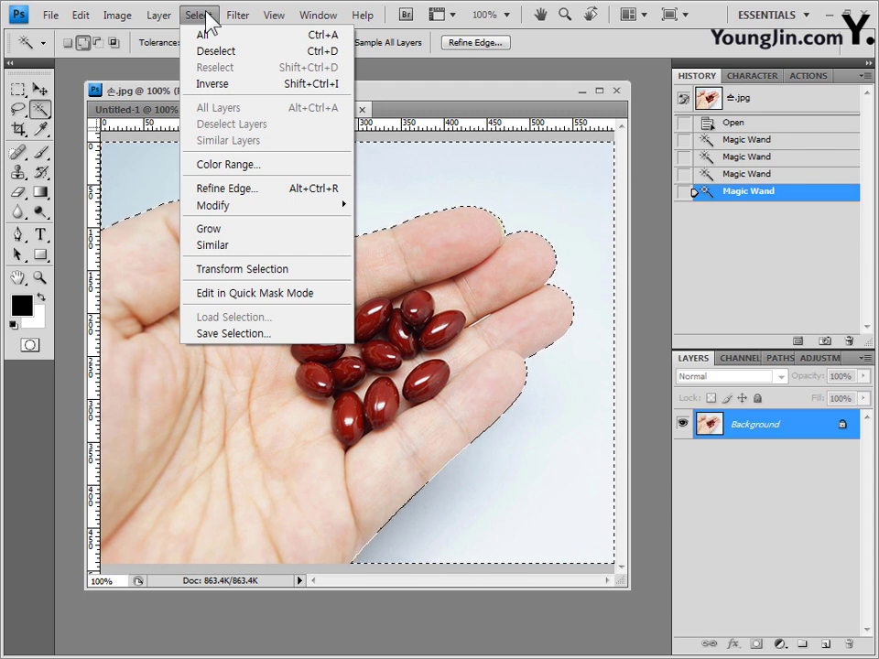
click(228, 84)
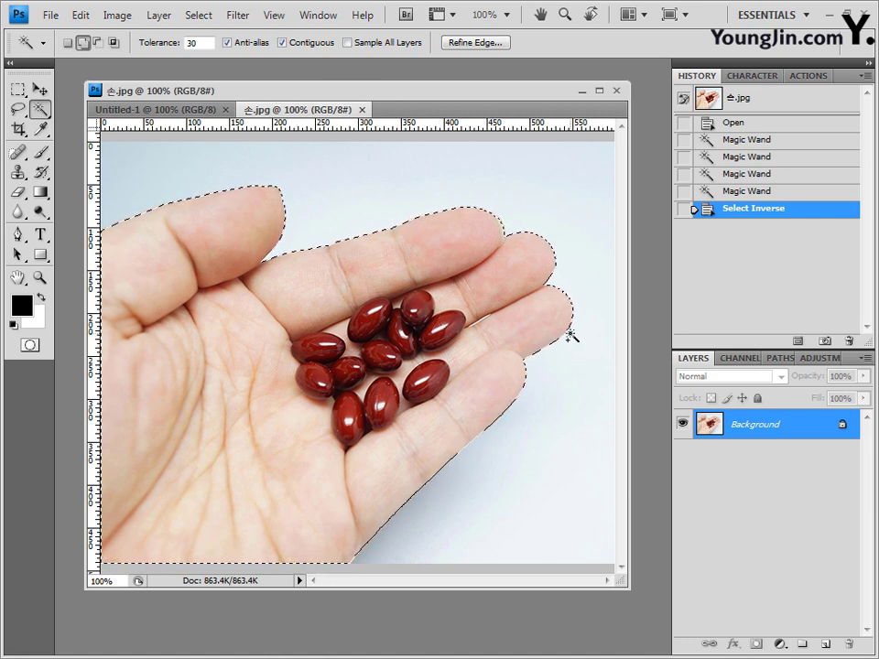
click(182, 111)
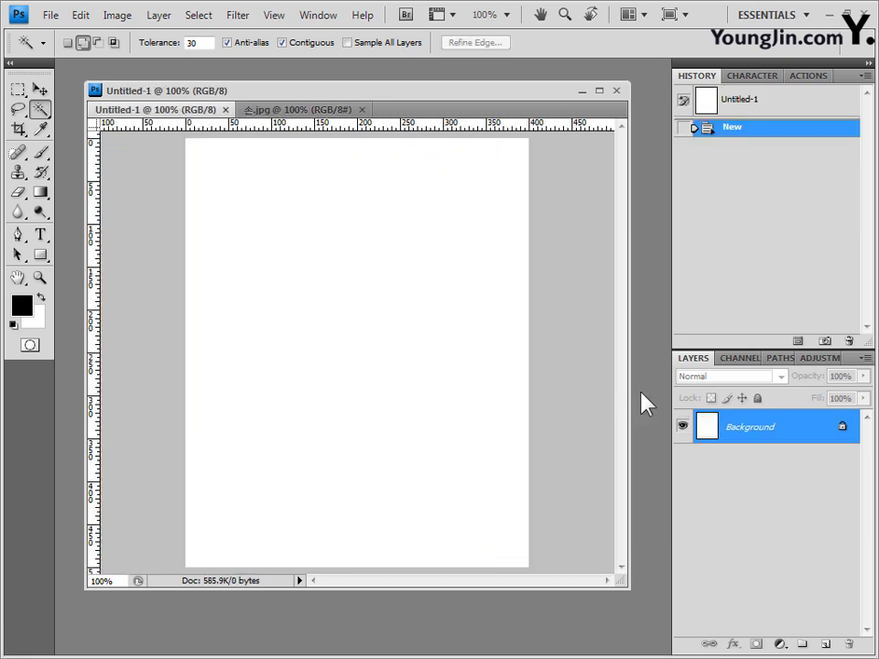
key(ctrl+v)
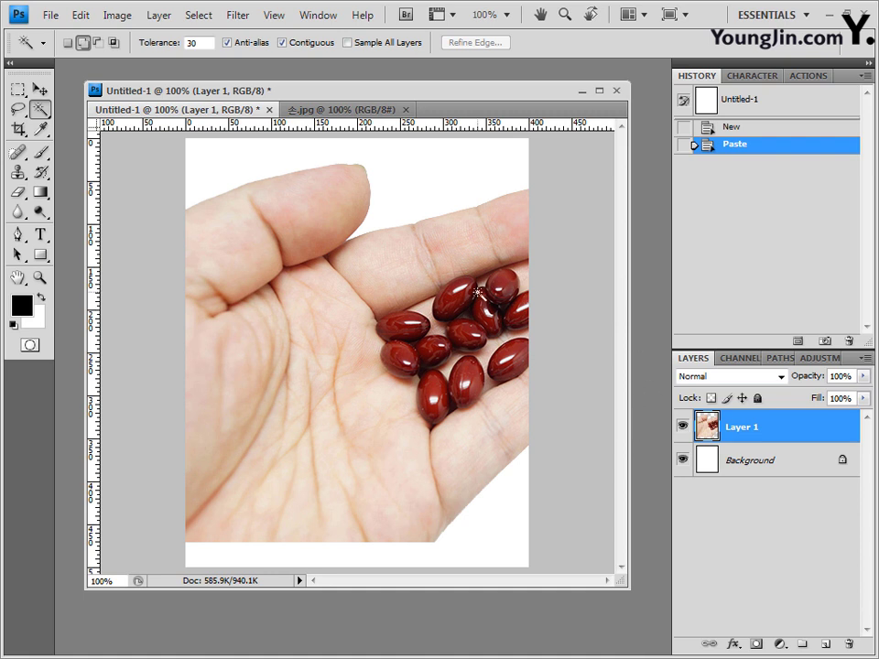
Free-transform the pasted hand layer, rotating it to -45° and scaling it proportionally to about 77.7%.
key(ctrl+t)
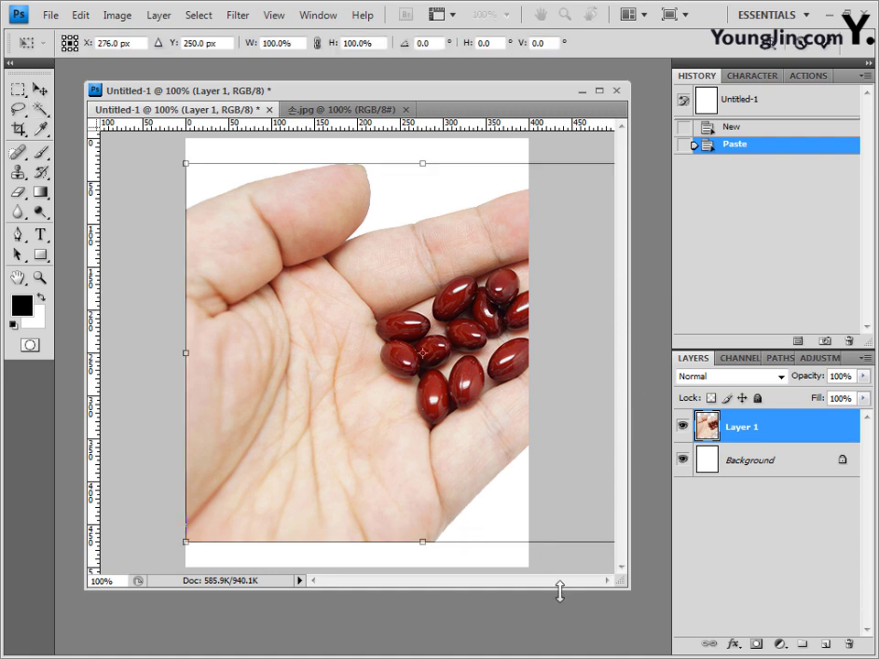
drag(640, 597, 647, 611)
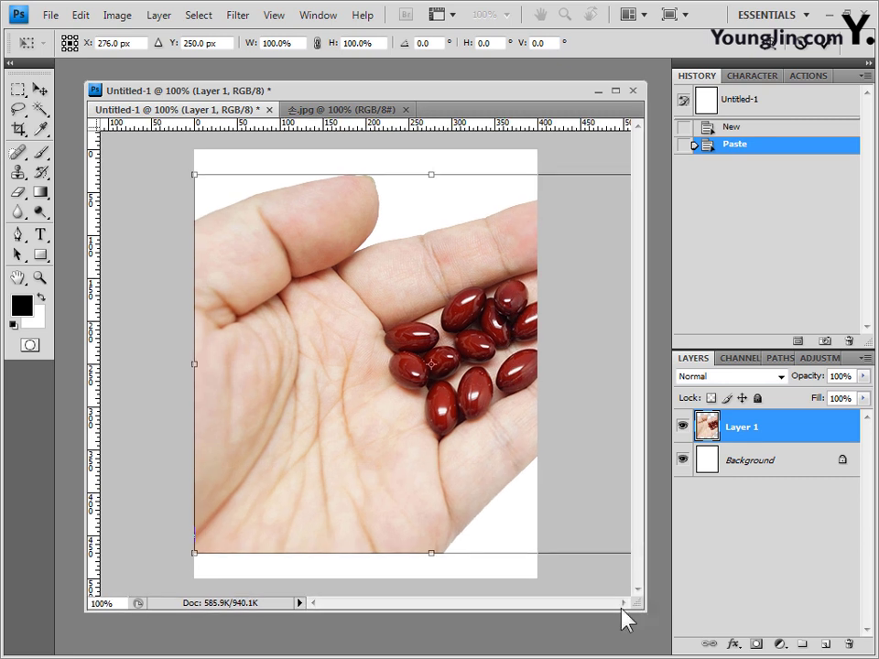
key(ctrl+minus)
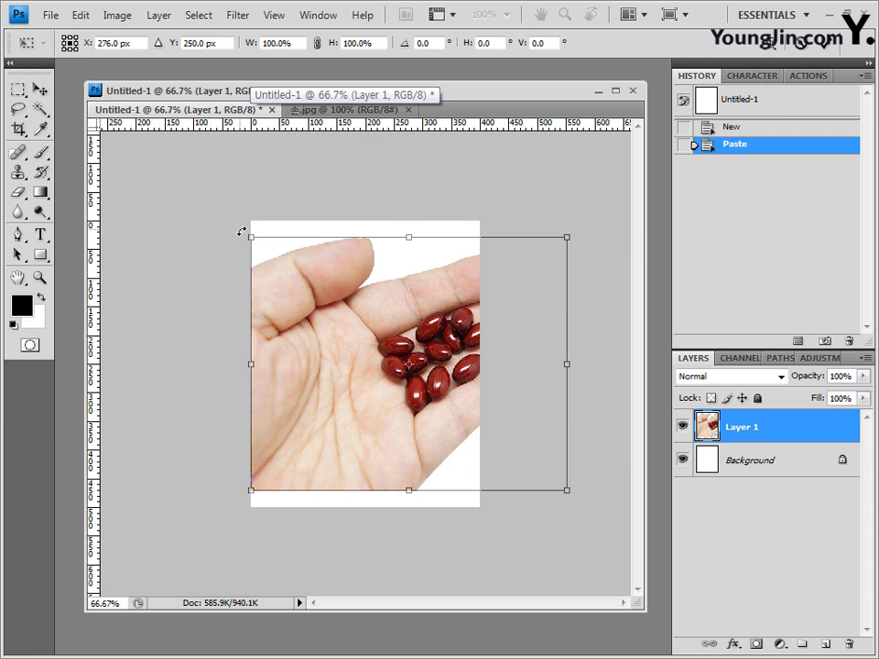
drag(230, 267, 242, 389)
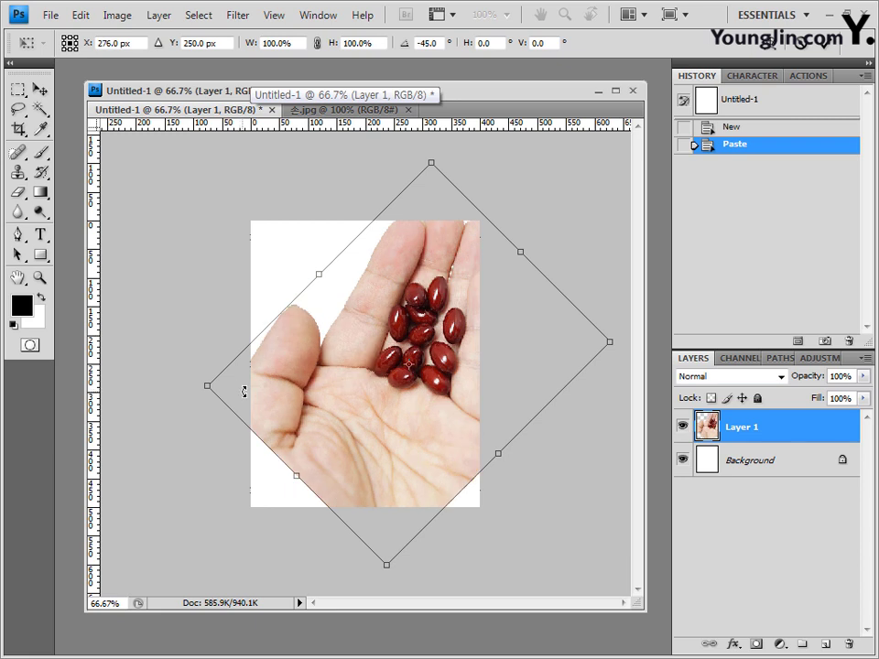
drag(431, 163, 425, 251)
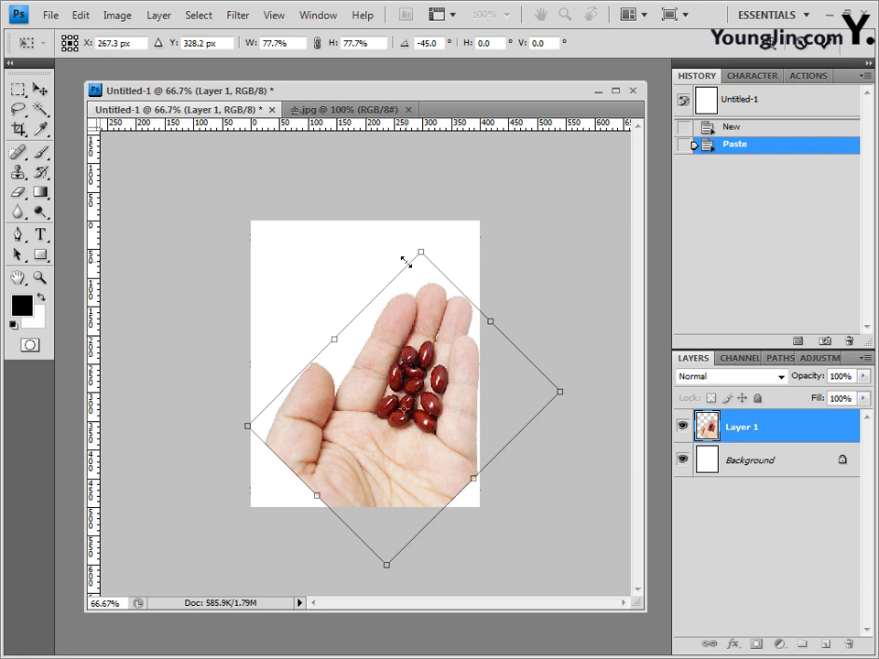
Show the grid and move the hand to about X 206 px, Y 386 px at the canvas's lower edge.
key(ctrl+apostrophe)
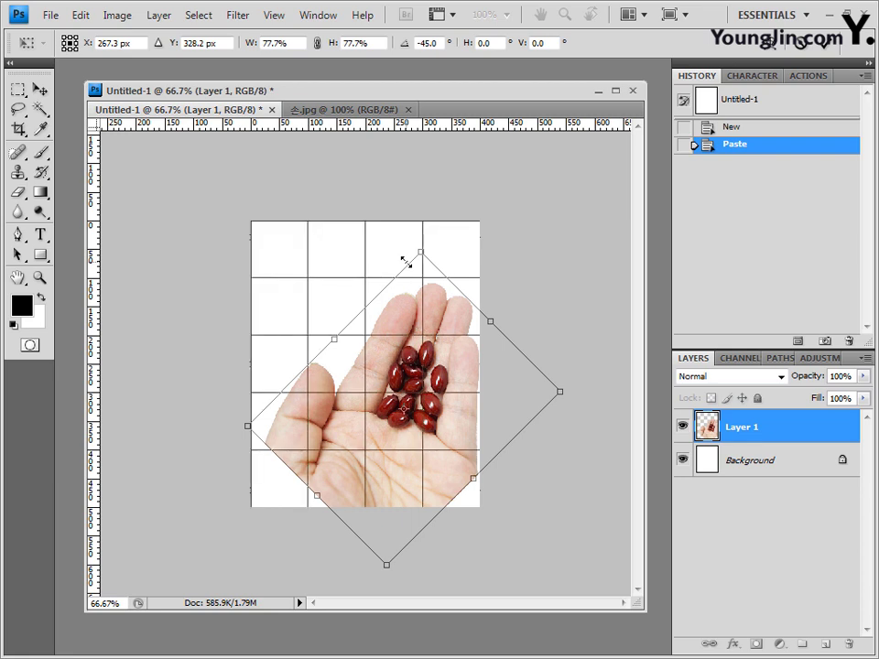
key(ctrl+plus)
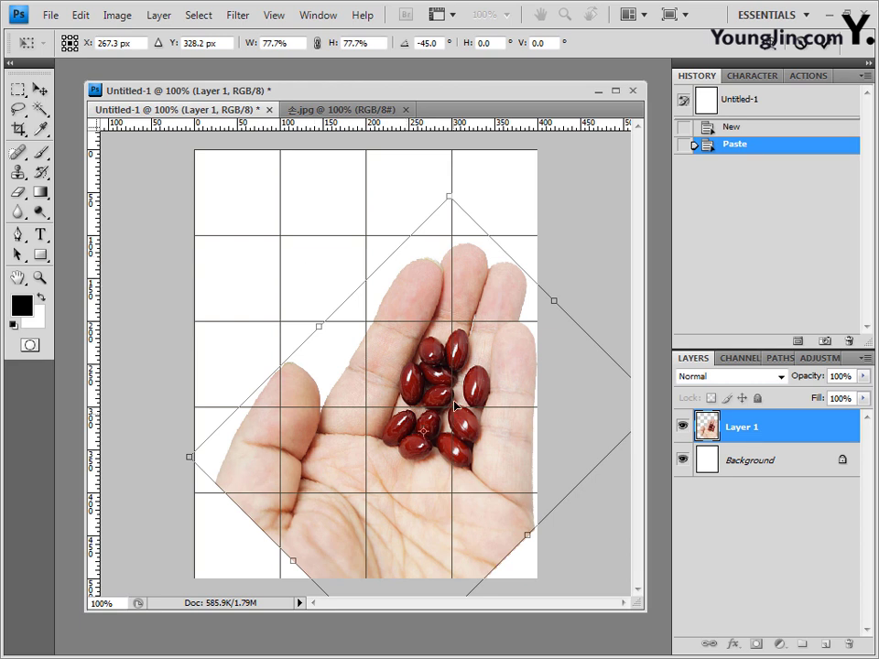
drag(420, 351, 369, 373)
drag(357, 370, 371, 405)
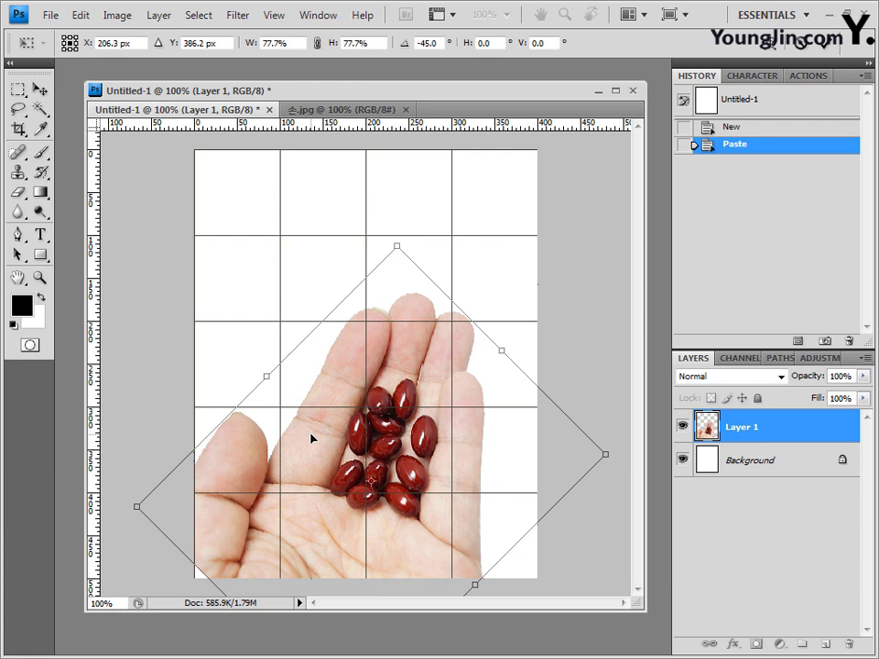
Nudge the hand 8 px down and 1 px right, and undo the nudge.
key(Down)
key(Down)
key(Down)
key(Down)
key(Down)
key(Down)
key(Down)
key(Down)
key(Right)
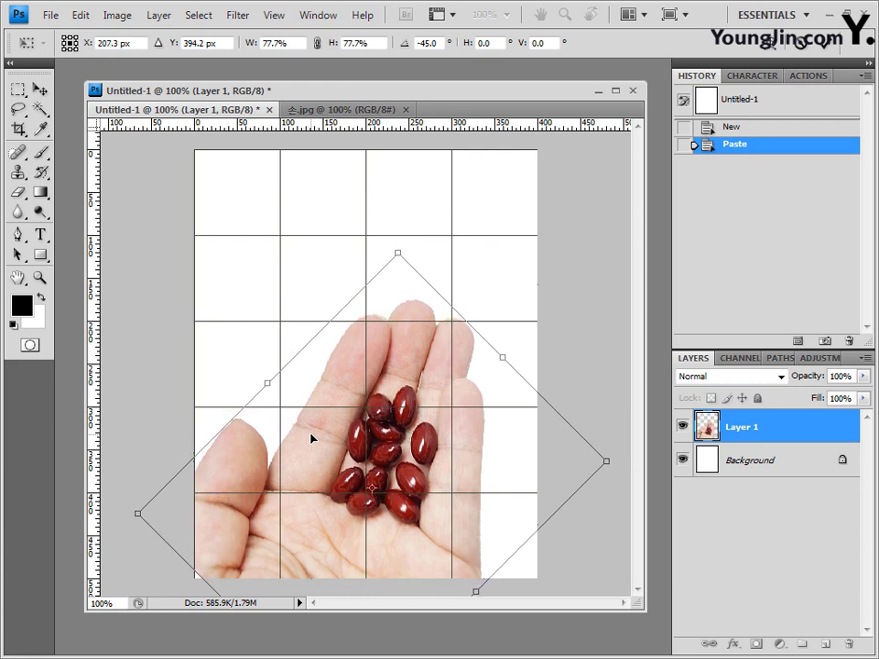
key(ctrl+z)
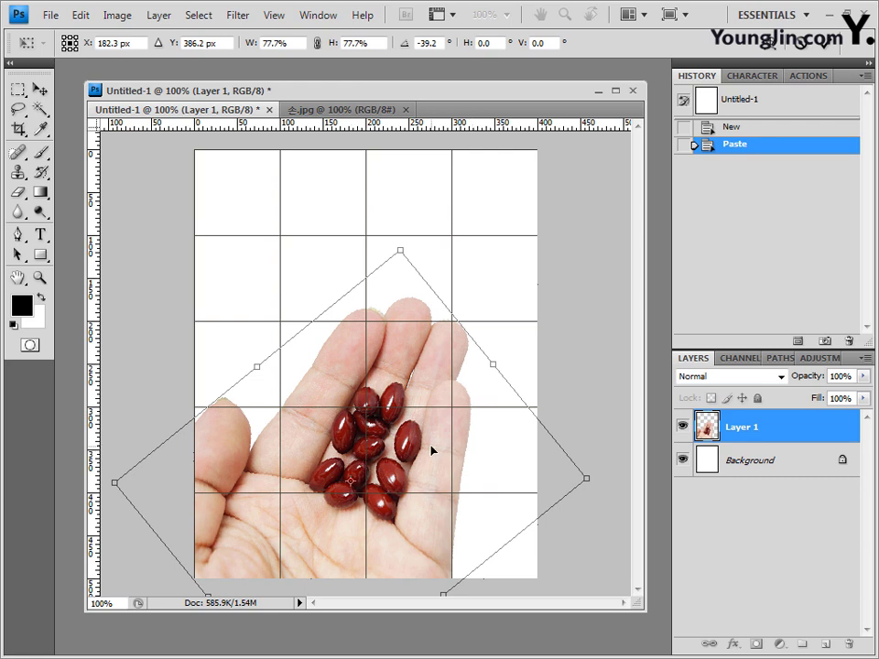
Finish the hand's transform at about X 182 px, Y 386 px with a rotation of about -39.2°.
key(Return)
key(w)
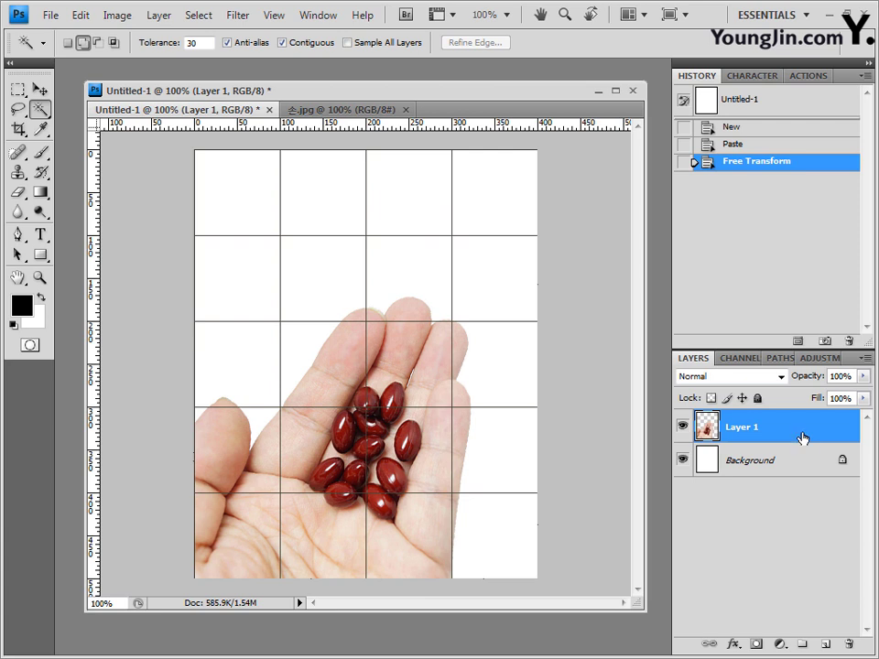
Add a Drop Shadow with the default settings to the hand layer and close 손.jpg.
click(738, 645)
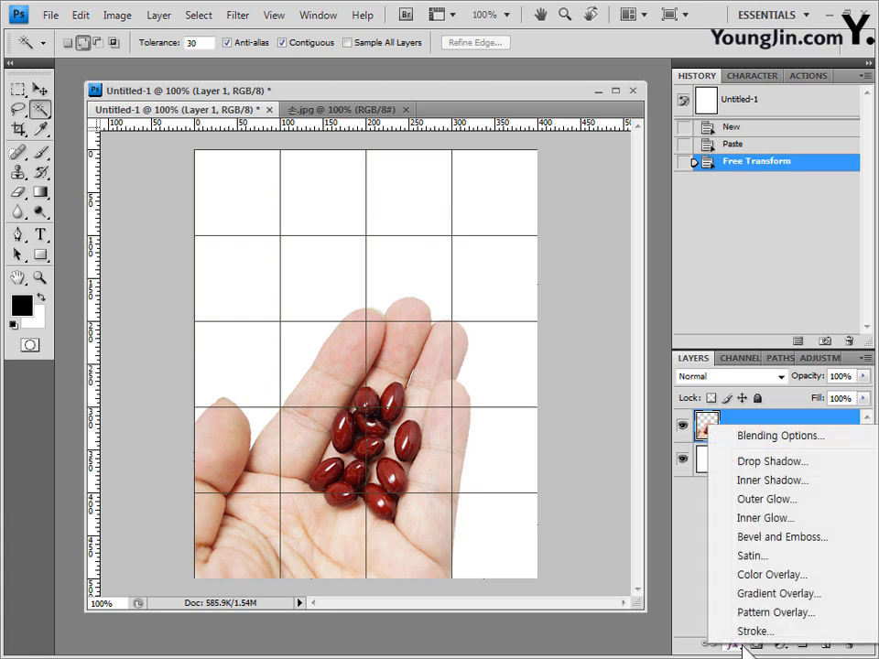
click(784, 458)
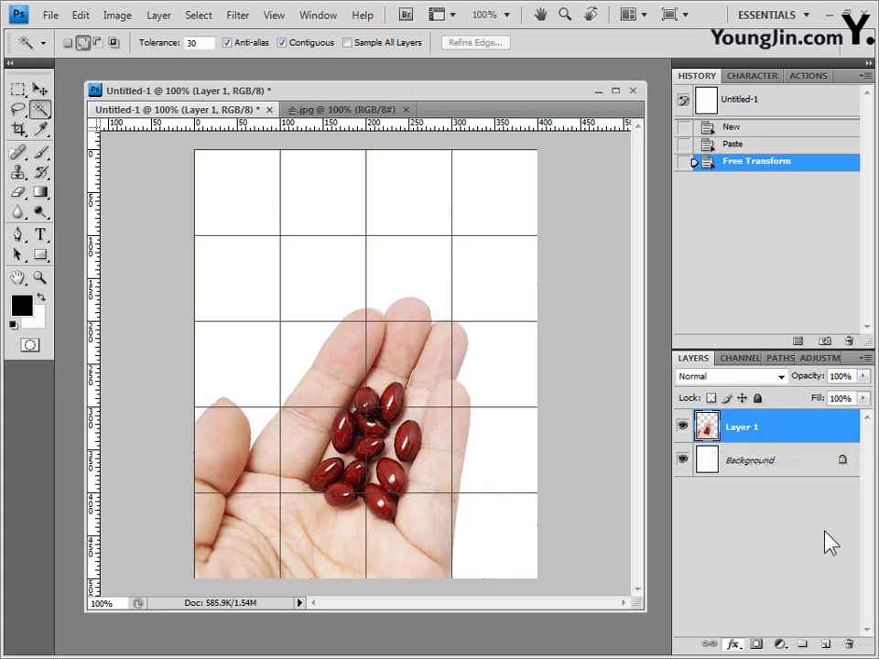
drag(564, 274, 644, 150)
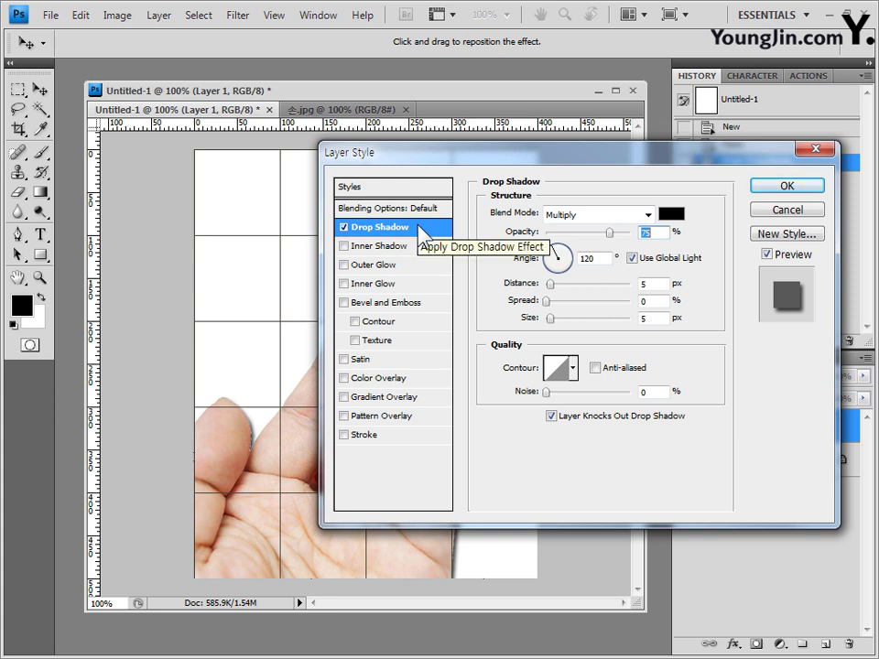
click(797, 186)
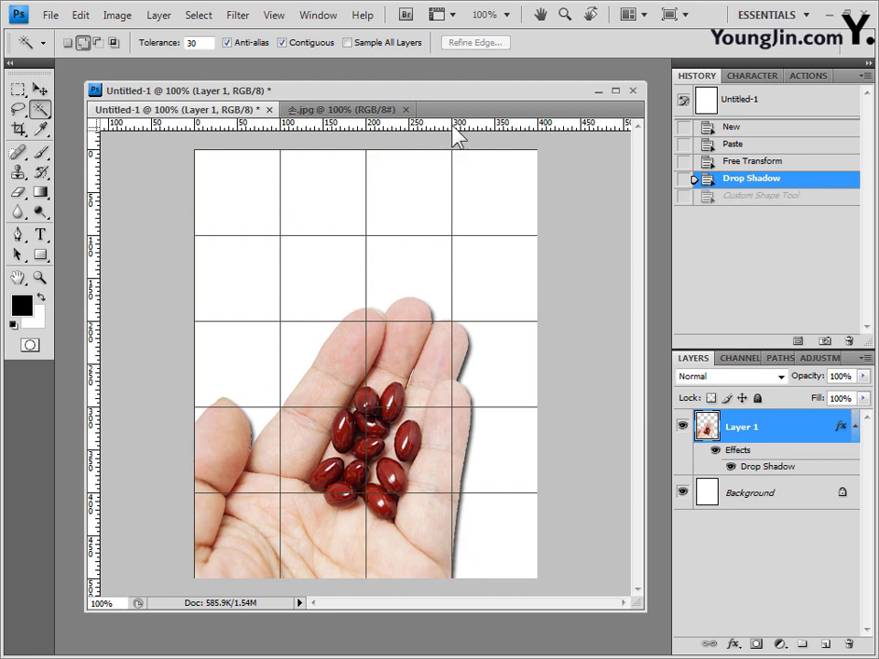
click(408, 109)
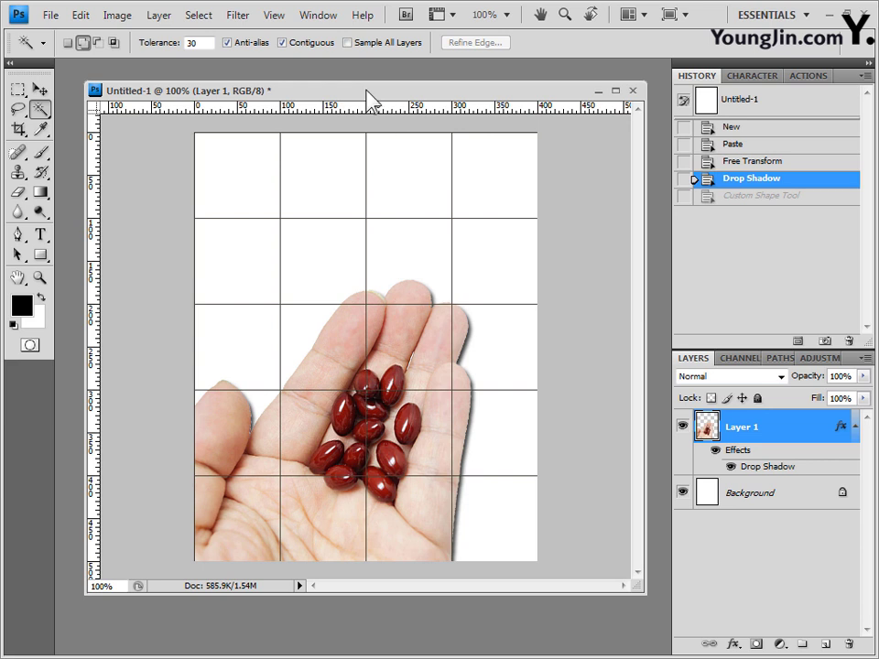
Activate the Custom Shape tool.
click(42, 256)
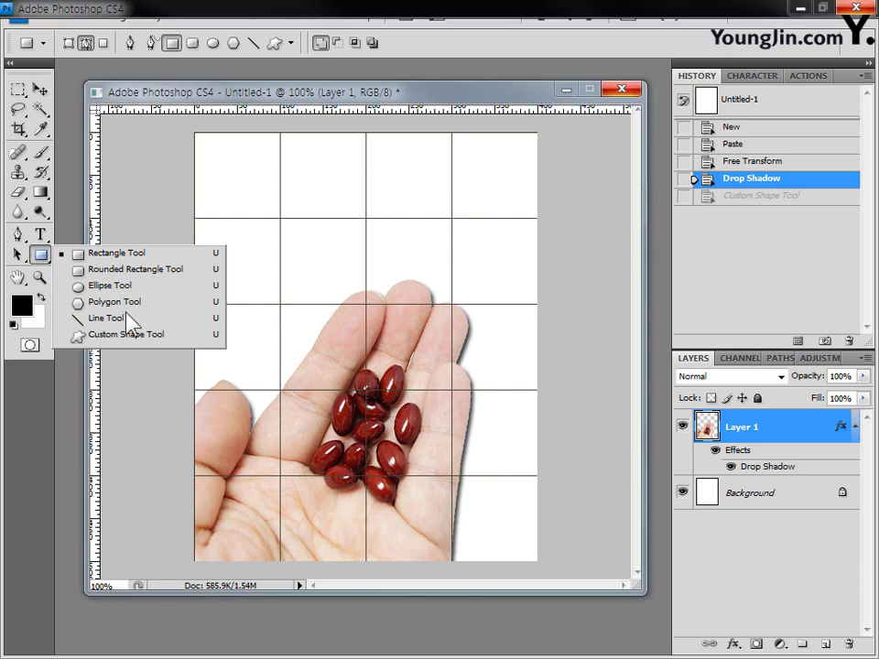
click(129, 337)
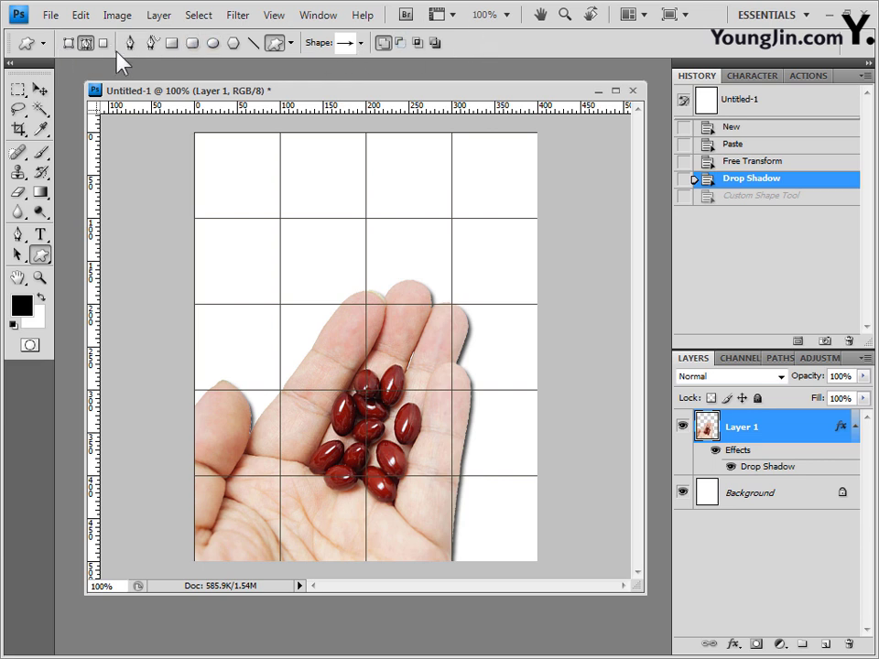
click(15, 236)
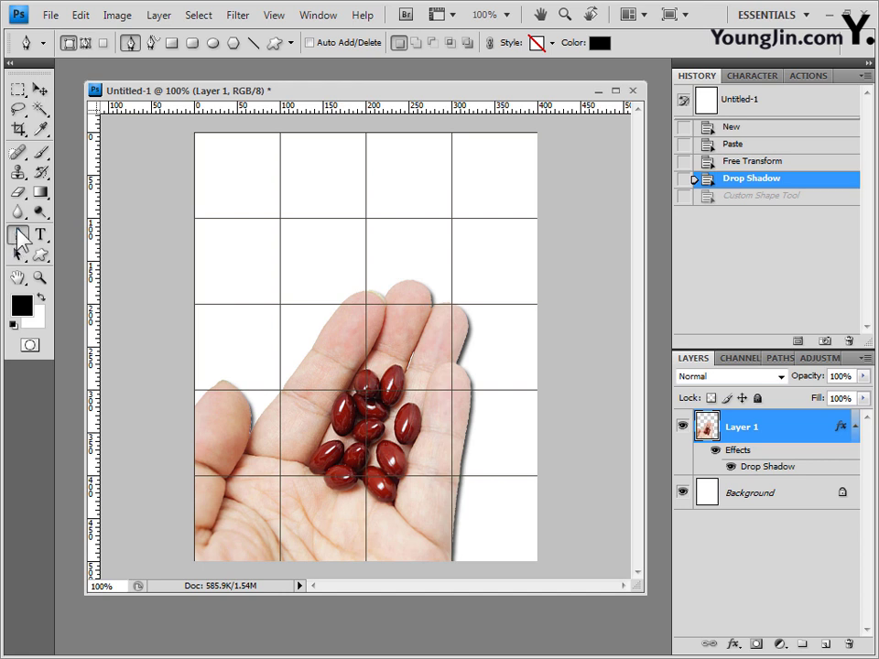
click(276, 43)
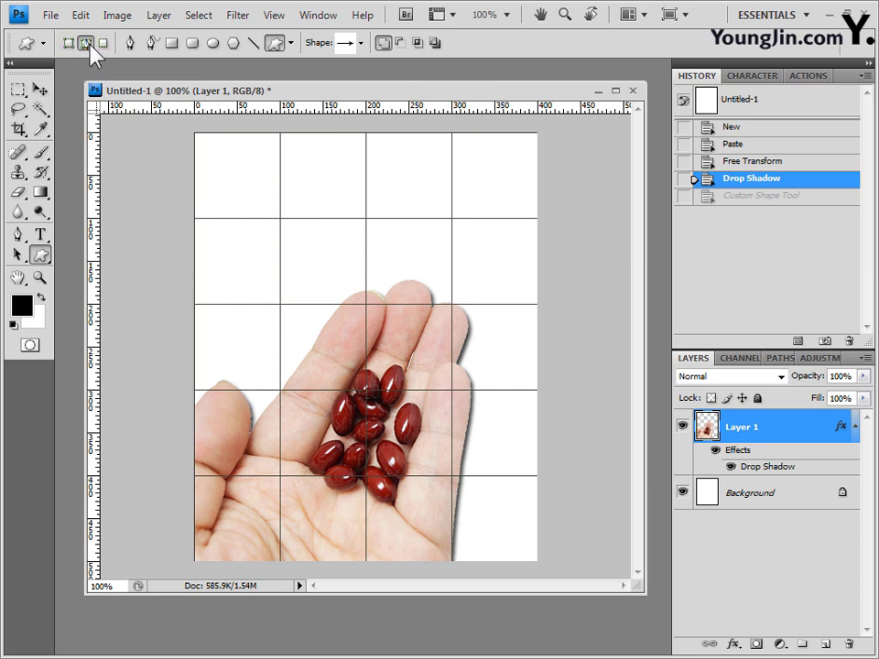
Draw a horizontal arrow path above the fingers and revert to the Drop Shadow state.
mouse_move(260, 175)
mouse_down()
mouse_move(409, 192)
mouse_move(495, 294)
mouse_up()
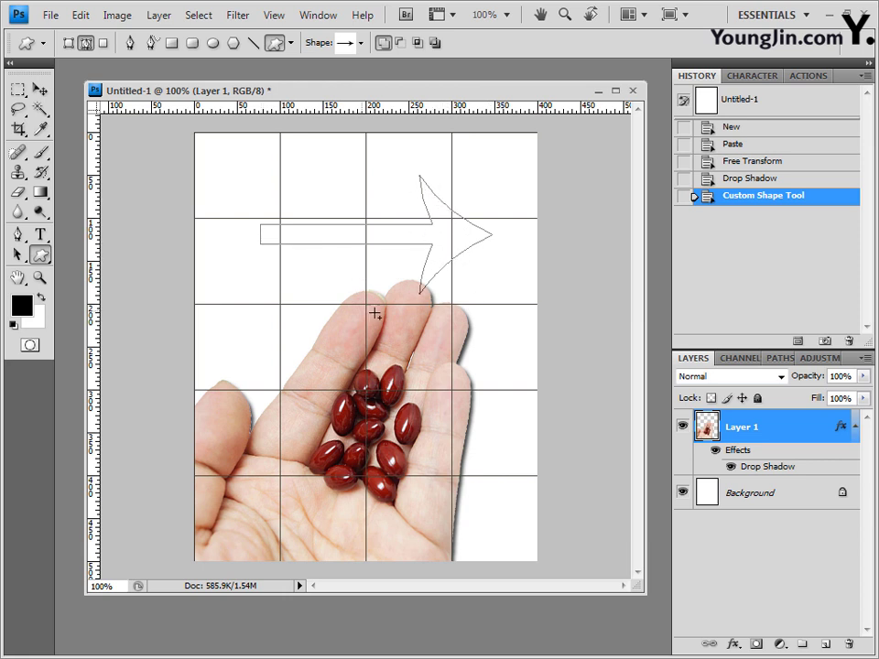
click(774, 180)
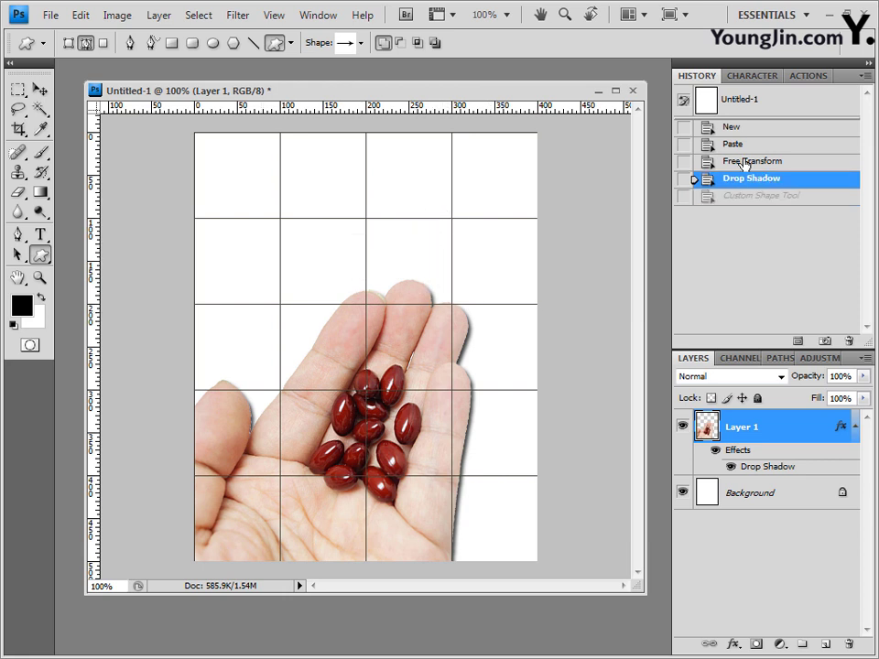
Set the Custom Shape tool to Shape Layers mode, replace the current shapes with the Music set, and pick the treble clef.
click(67, 43)
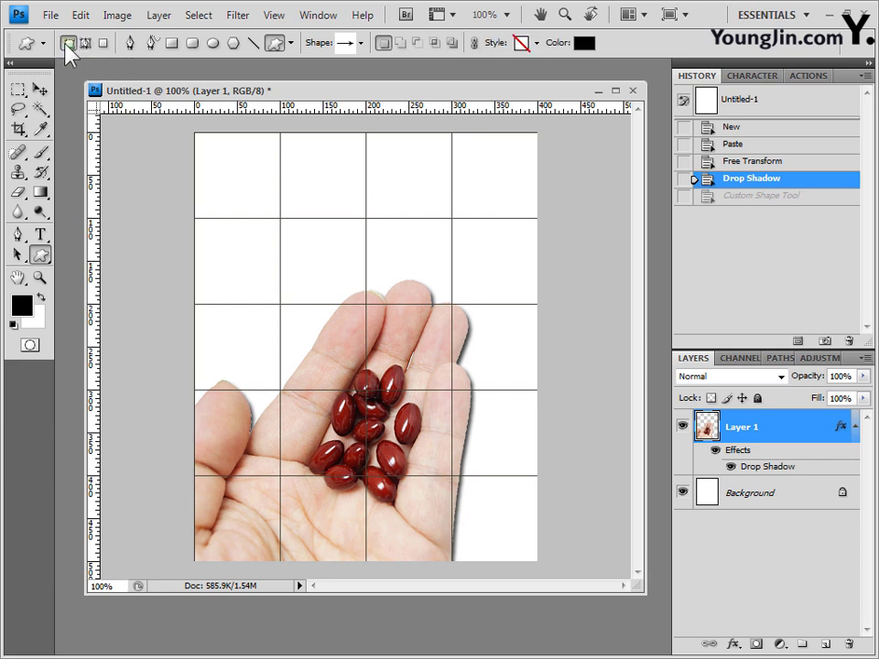
click(362, 43)
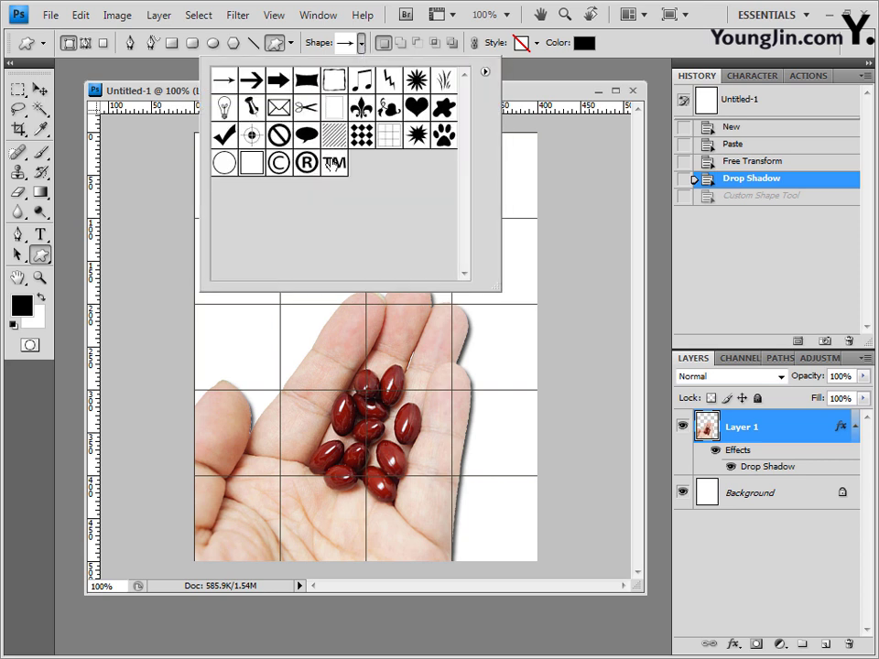
click(484, 71)
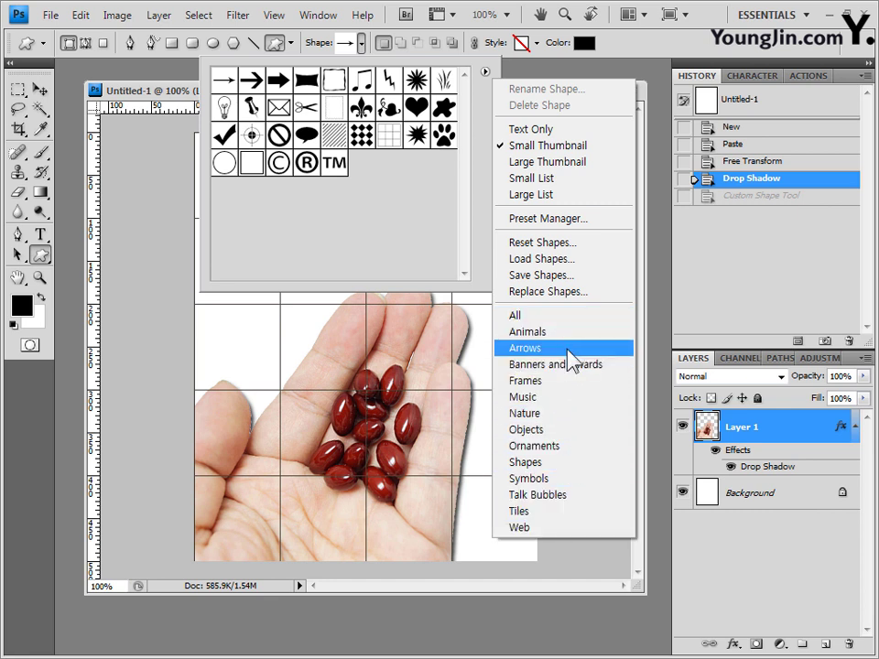
click(535, 400)
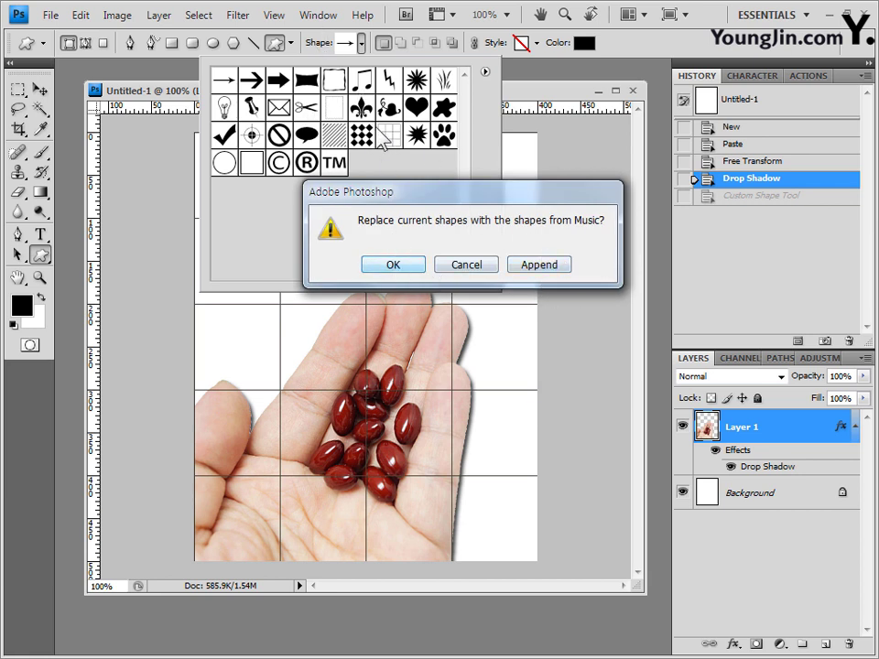
click(391, 266)
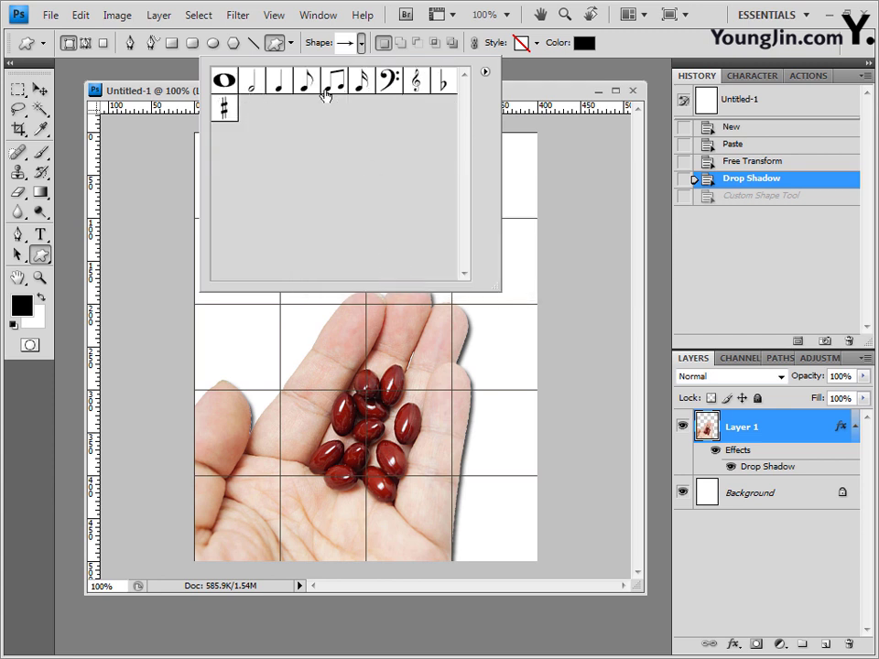
click(415, 92)
key(Return)
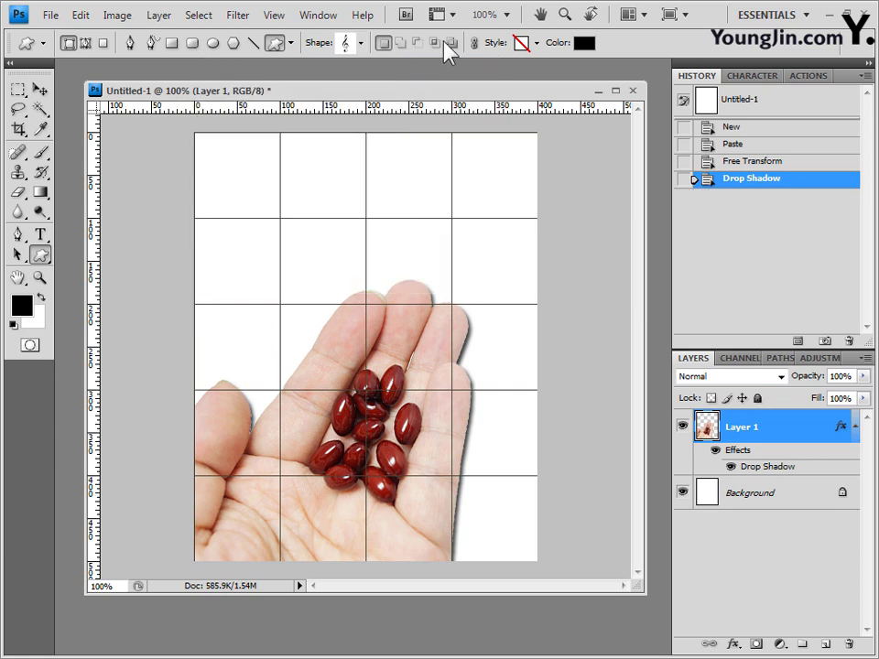
Keep the new shape layer's style at none and set its color to #ff9966.
click(537, 42)
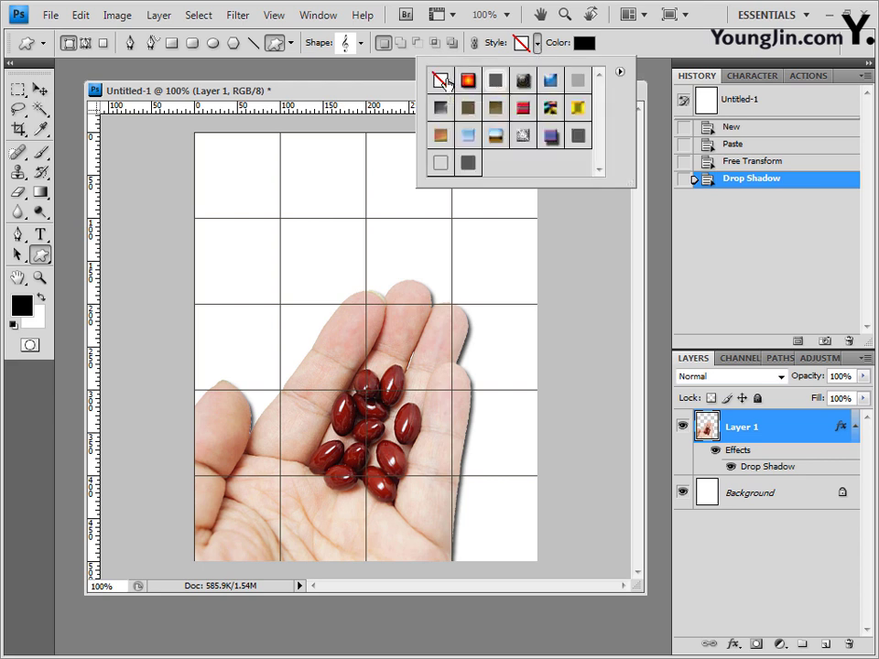
click(622, 57)
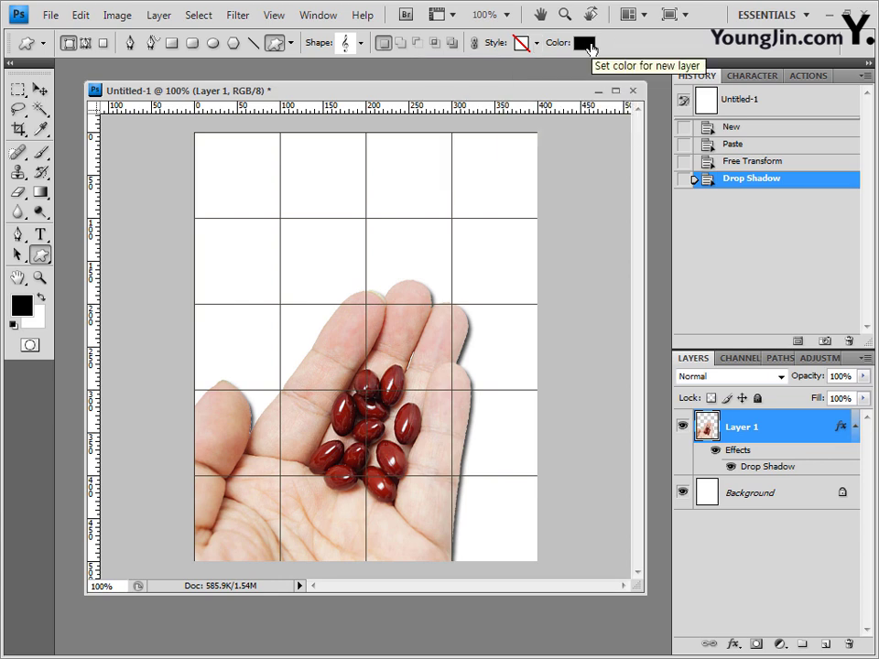
click(590, 50)
drag(459, 298, 524, 252)
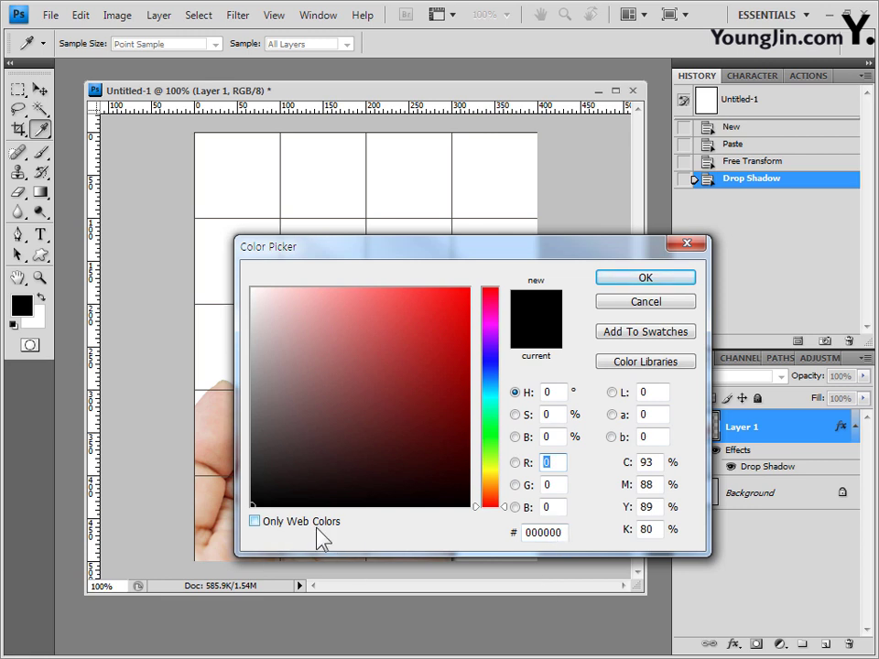
click(254, 521)
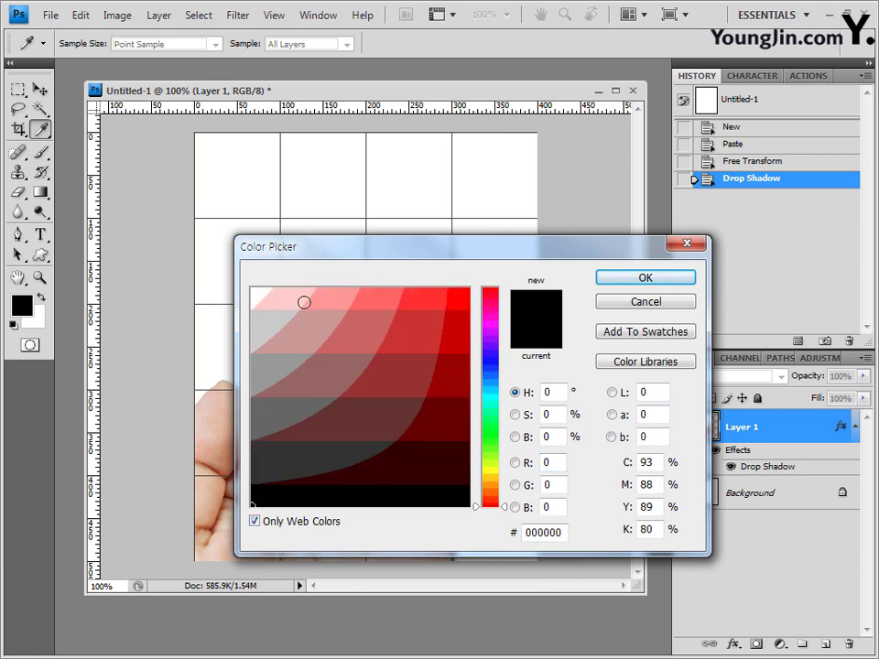
click(254, 522)
drag(562, 534, 452, 535)
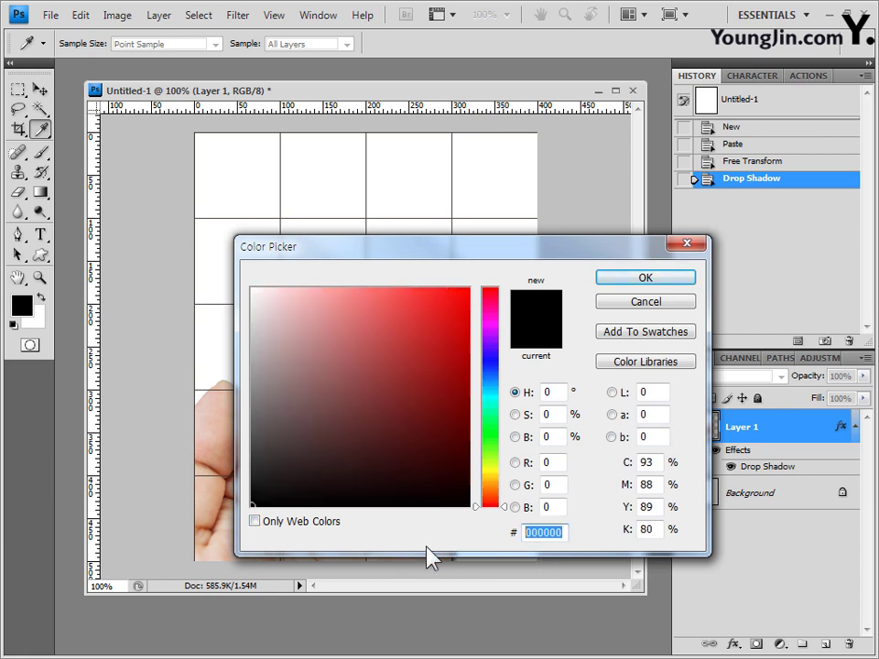
text(ff9966)
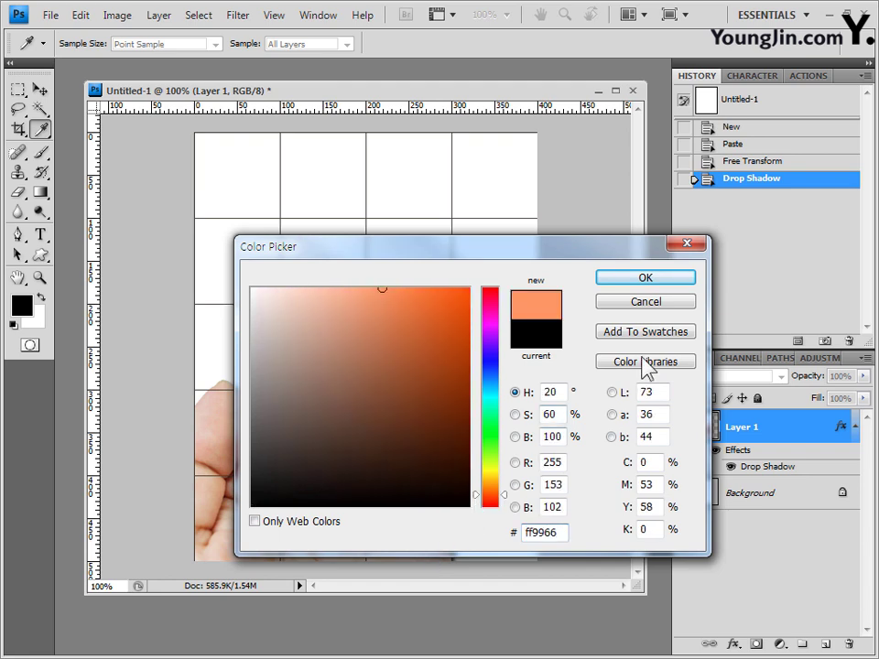
click(646, 277)
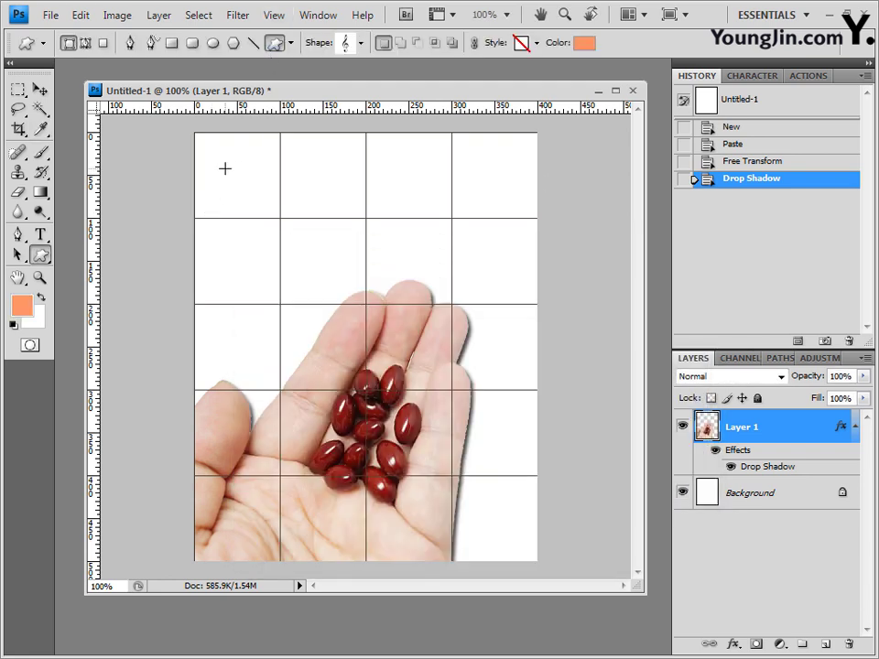
Draw the treble clef above and beside the thumb, and transform it to about 96% width, 117% height and 28° rotation.
drag(224, 169, 319, 344)
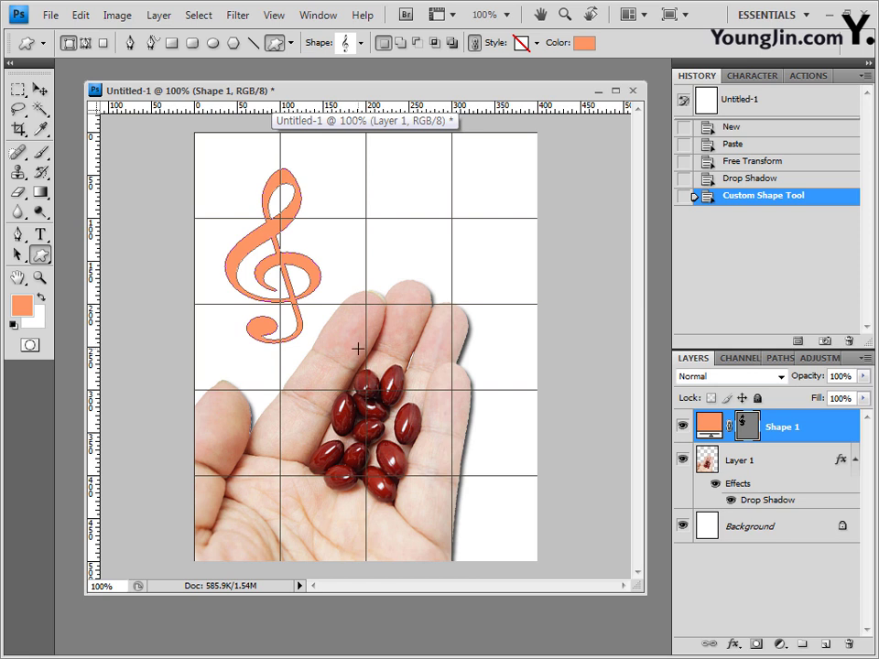
key(ctrl+t)
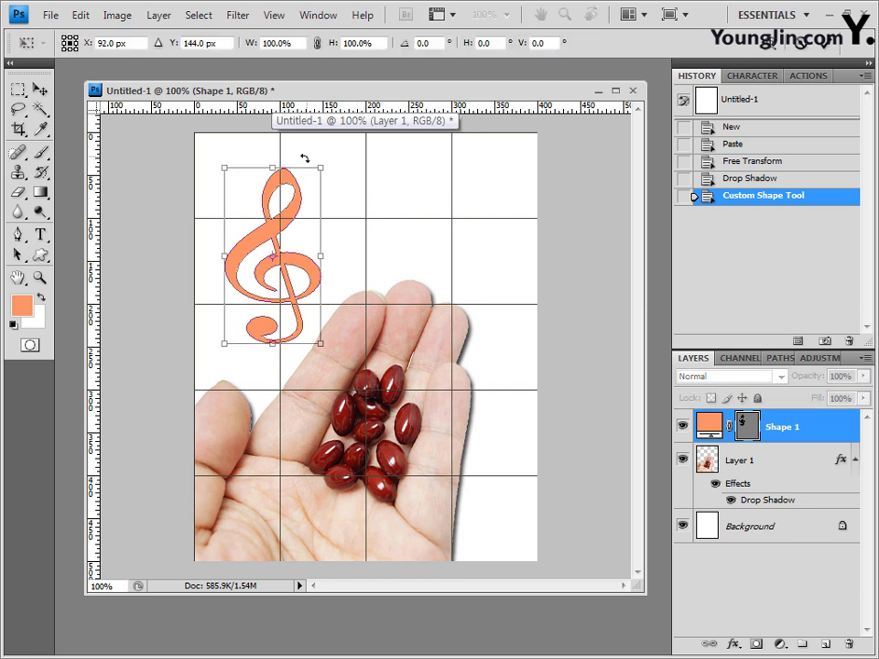
drag(306, 133, 334, 174)
drag(303, 278, 282, 270)
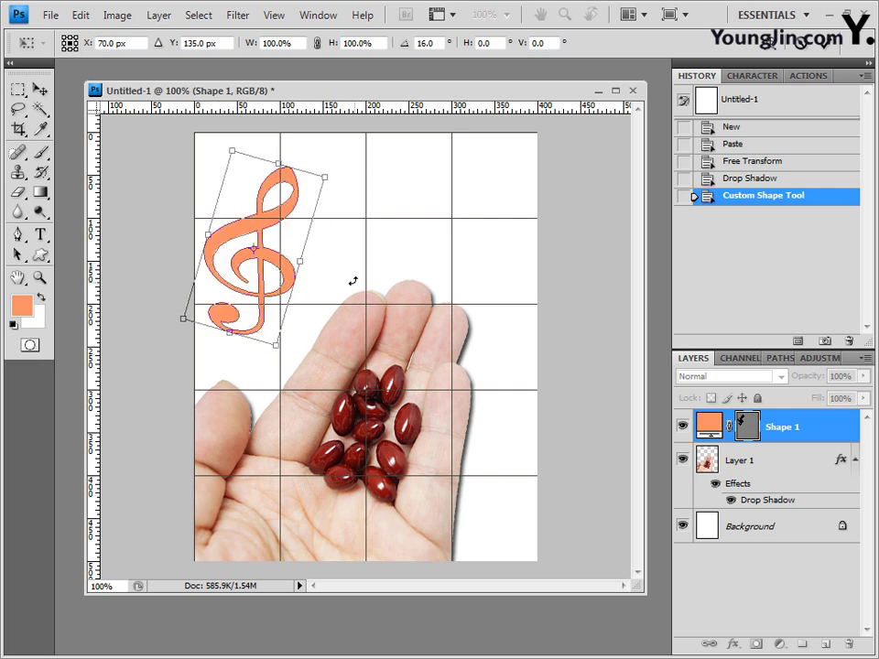
drag(349, 281, 341, 302)
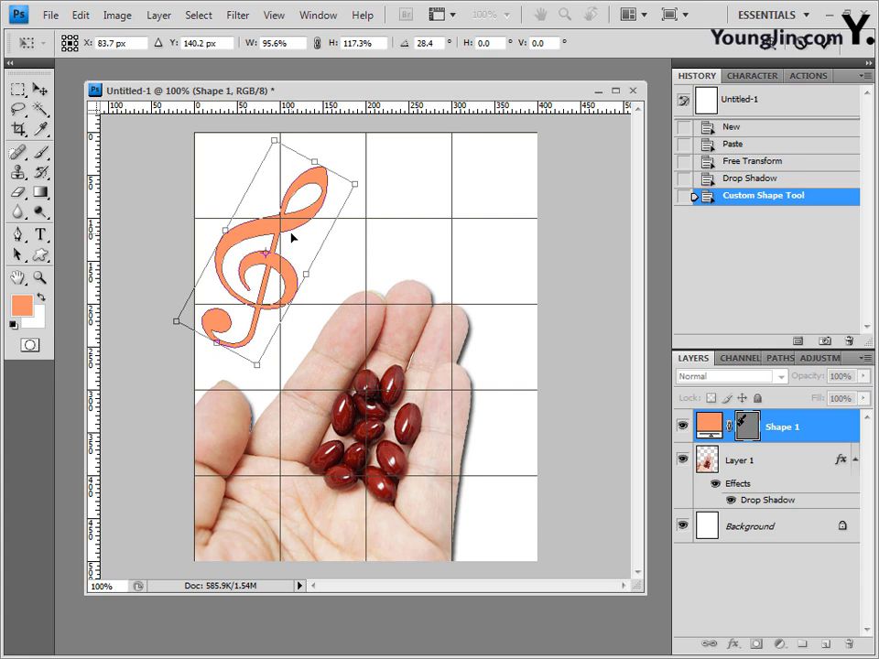
key(Return)
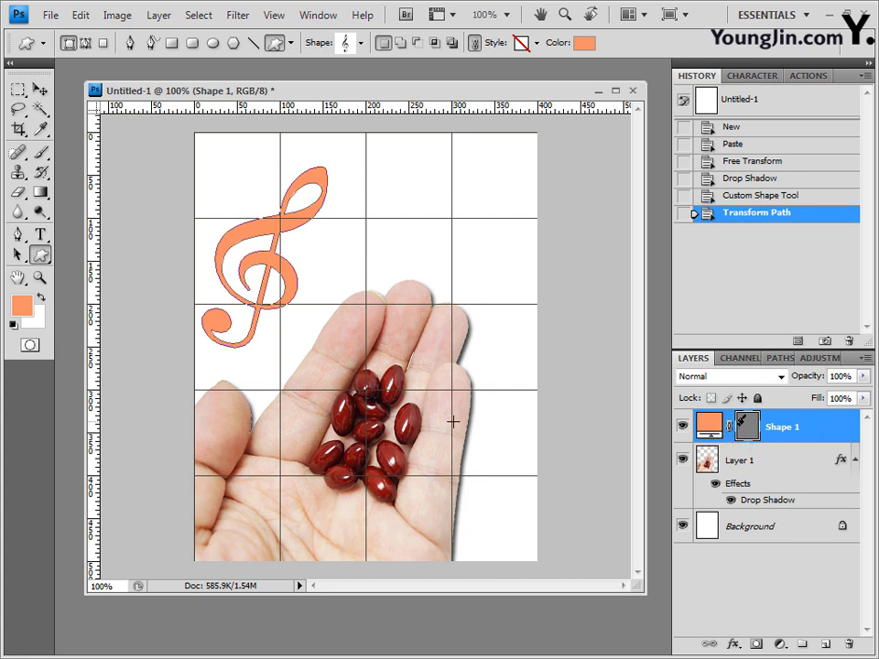
click(583, 43)
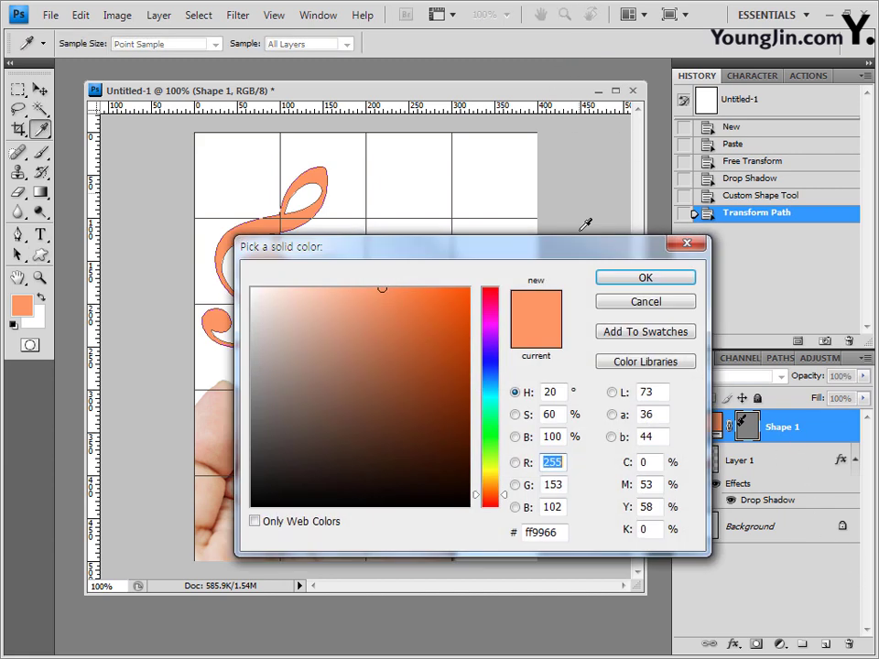
click(649, 304)
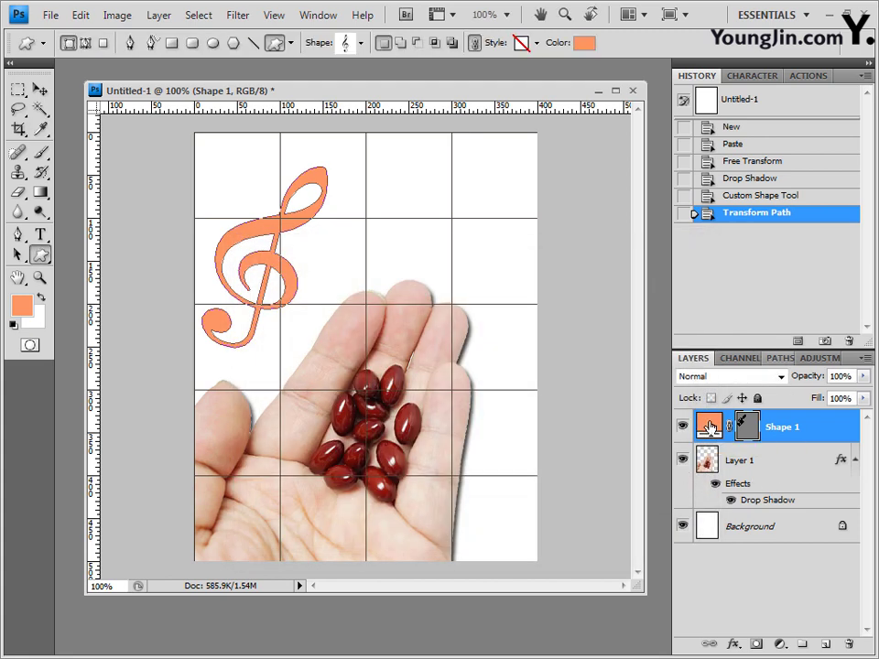
double_click(709, 426)
click(443, 348)
click(347, 341)
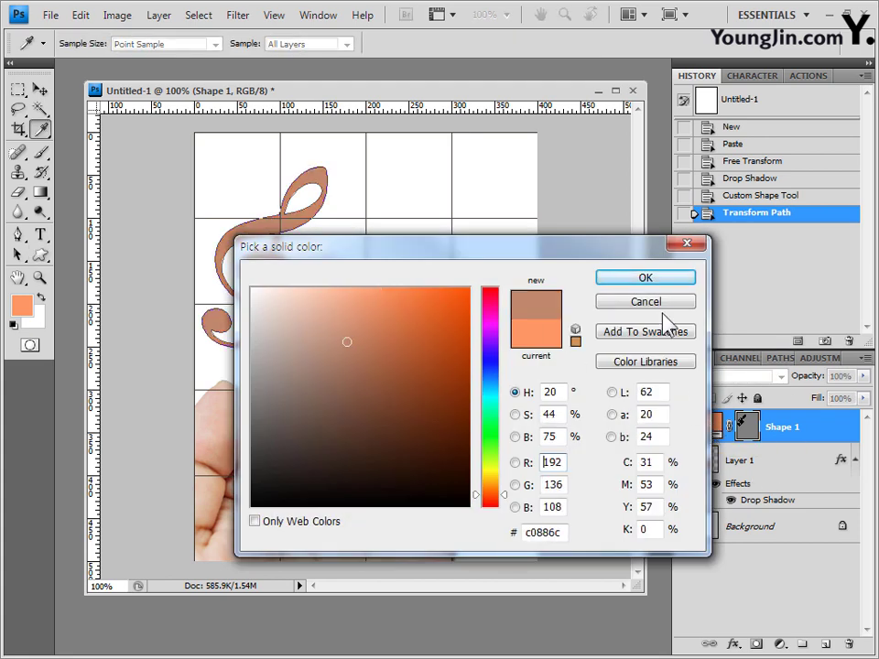
click(666, 304)
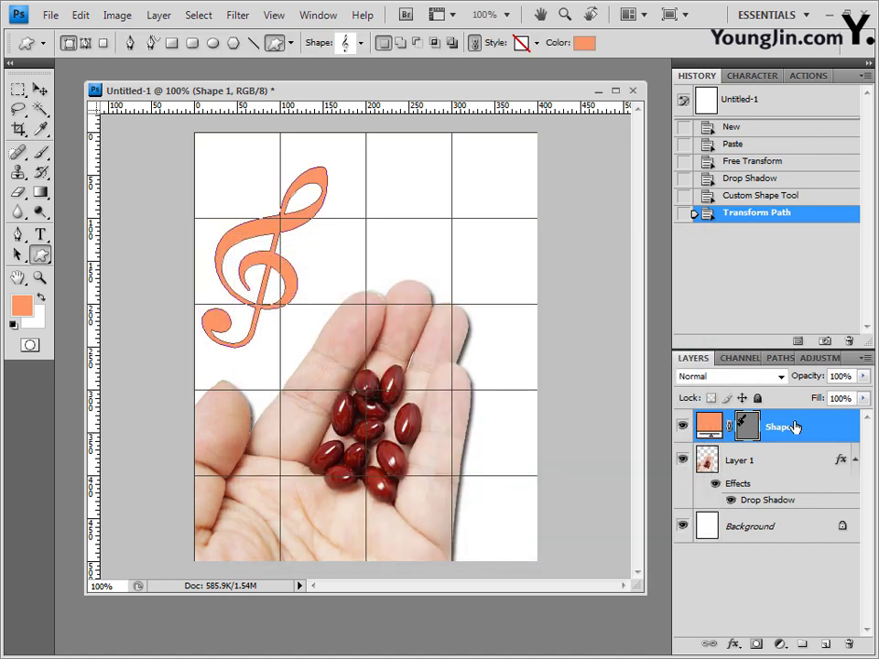
Add a 2 px outside Stroke in #0000cc to the treble clef layer, collapse its effects list and deactivate its vector mask.
click(732, 646)
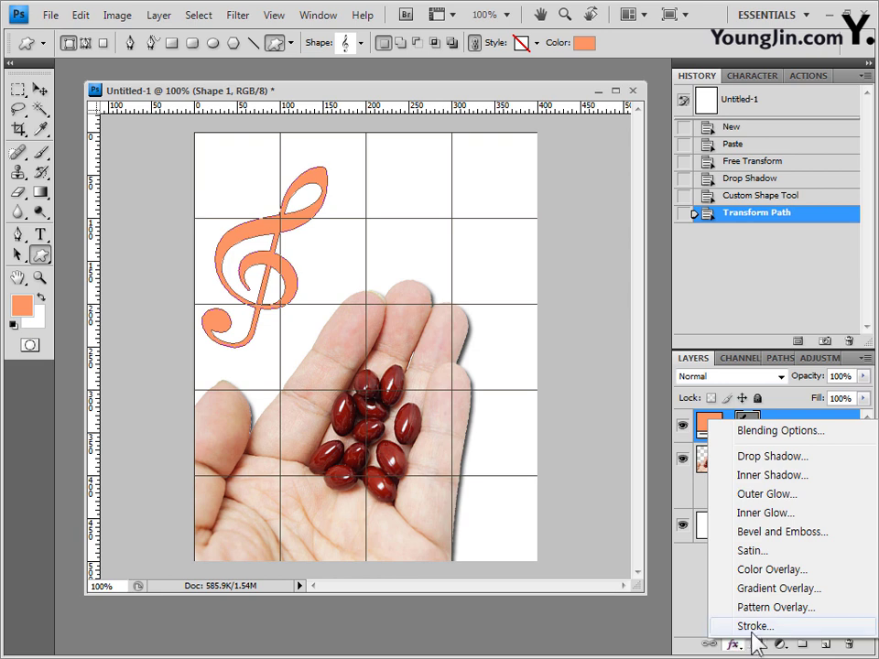
click(754, 626)
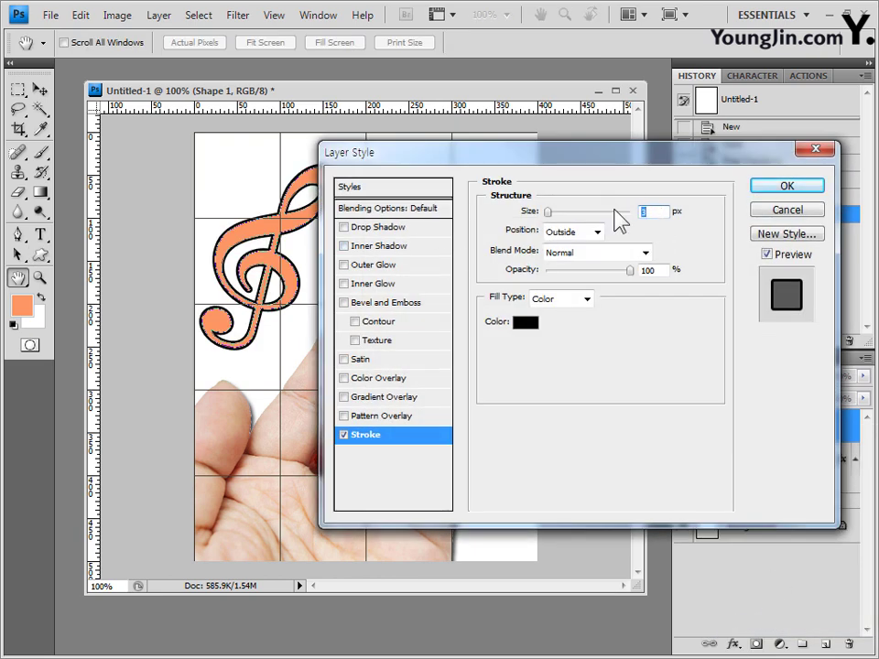
text(2)
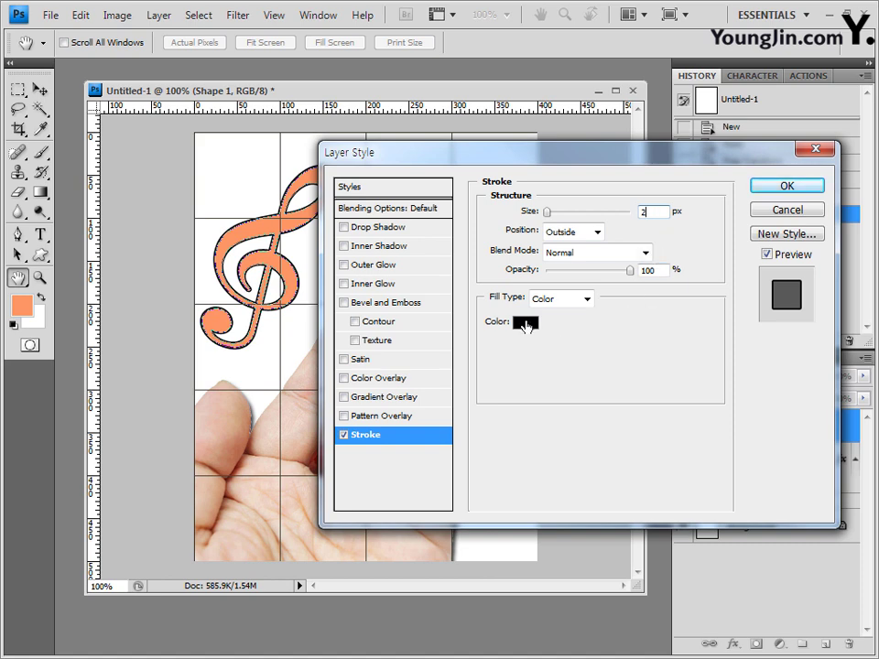
click(525, 323)
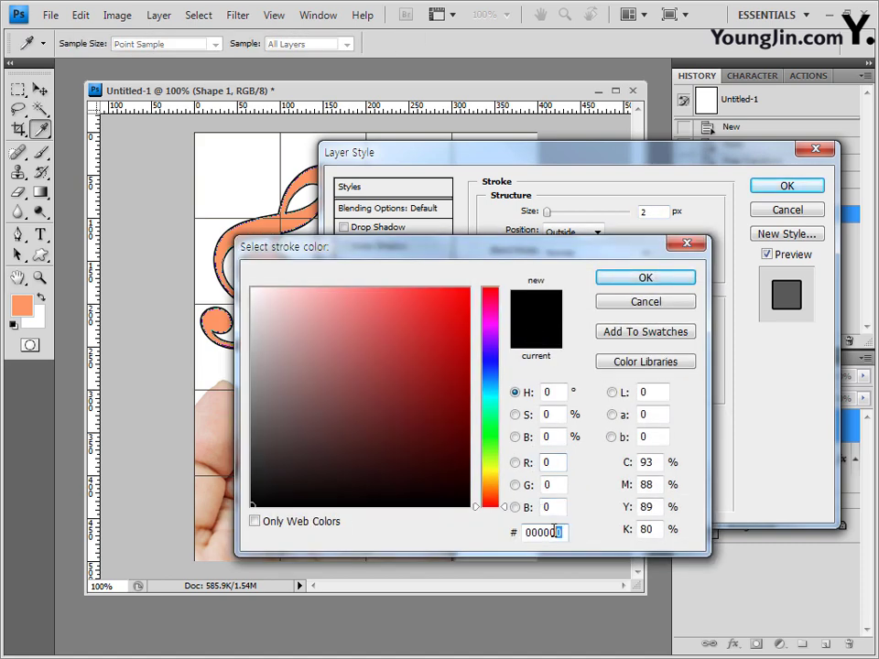
drag(554, 532, 329, 527)
text(0000cc)
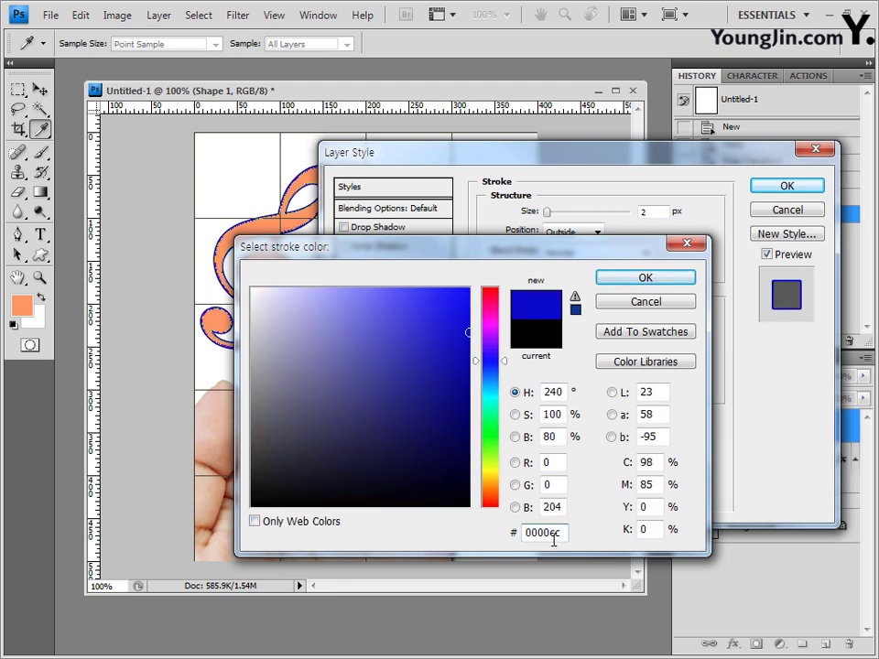
click(679, 279)
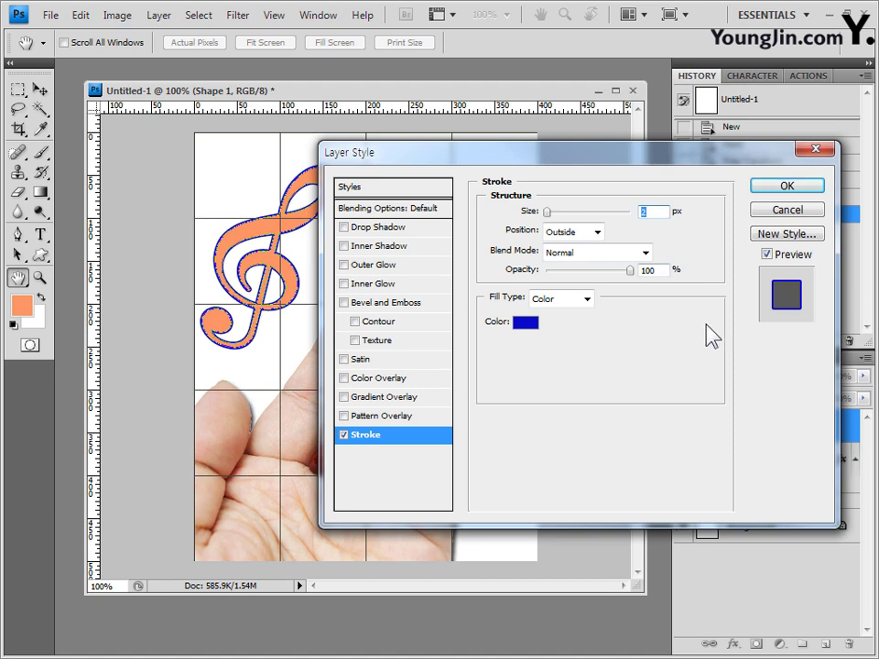
click(816, 190)
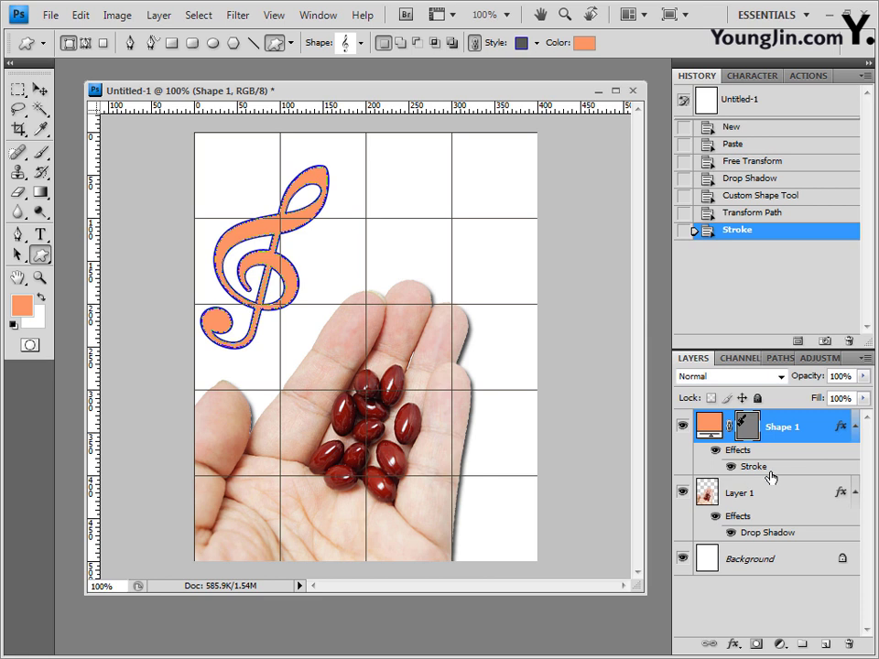
click(854, 426)
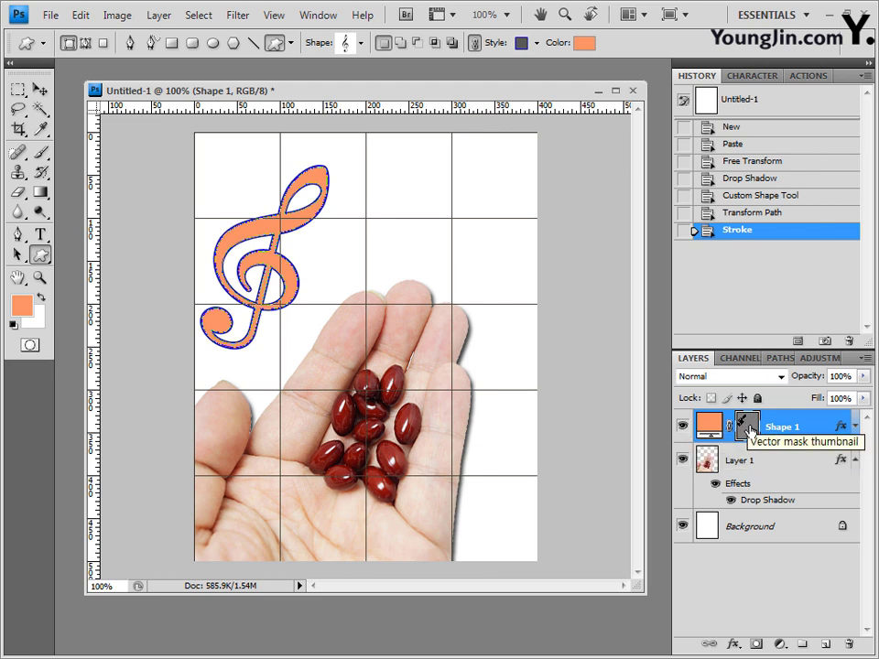
click(748, 426)
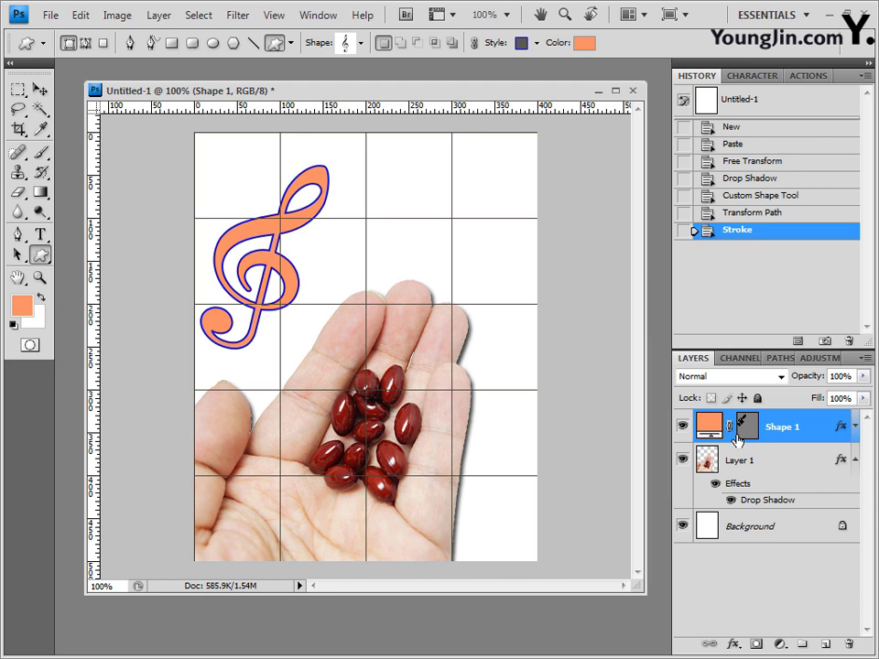
Replace the current custom shapes with the Nature set and pick the Grass 1 shape.
click(362, 43)
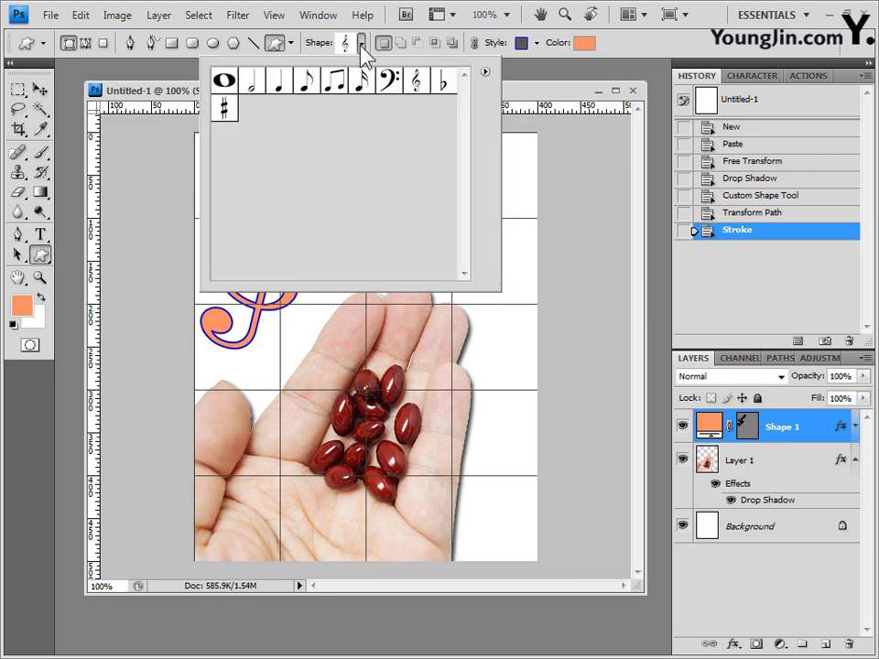
click(484, 71)
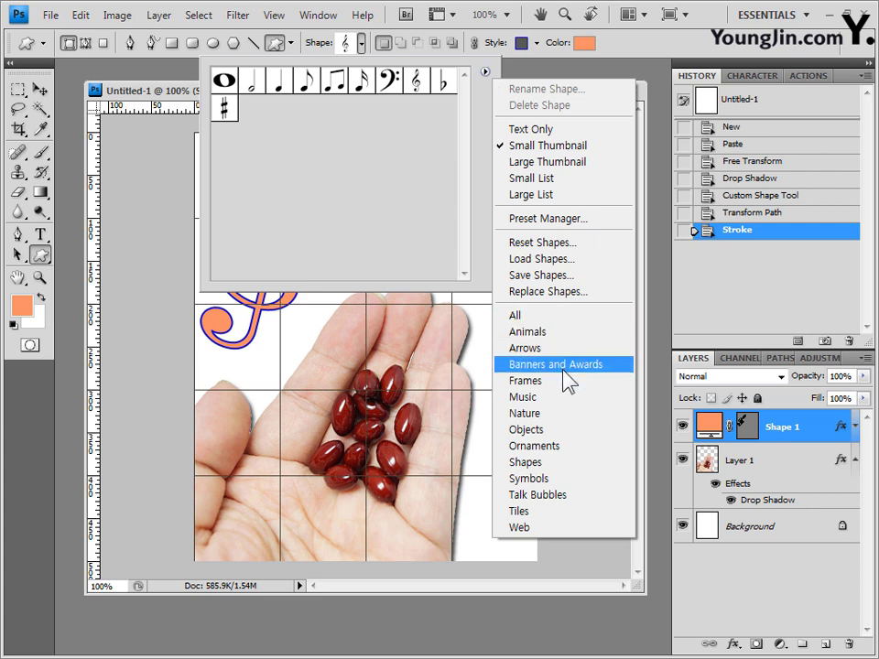
click(571, 418)
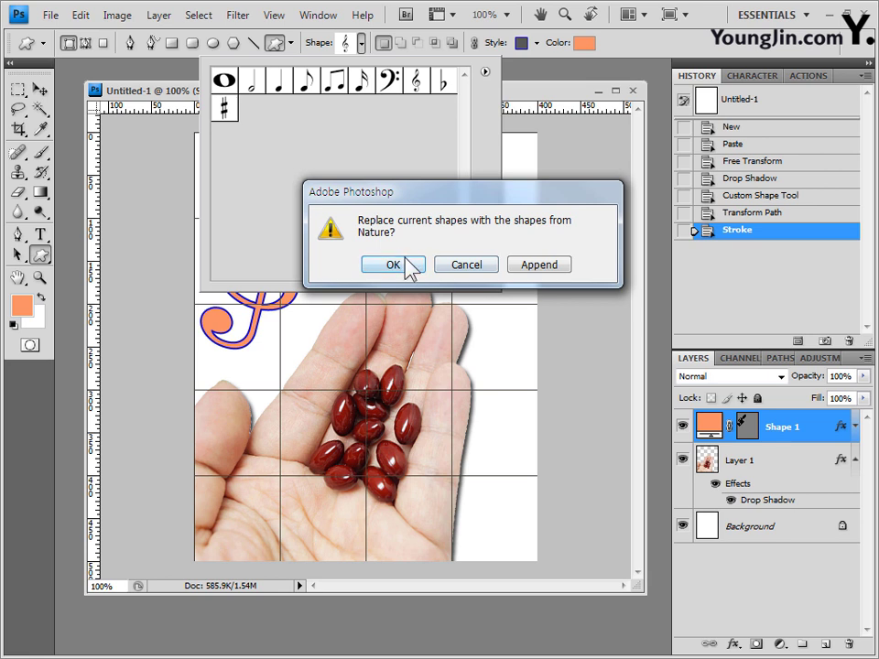
click(405, 261)
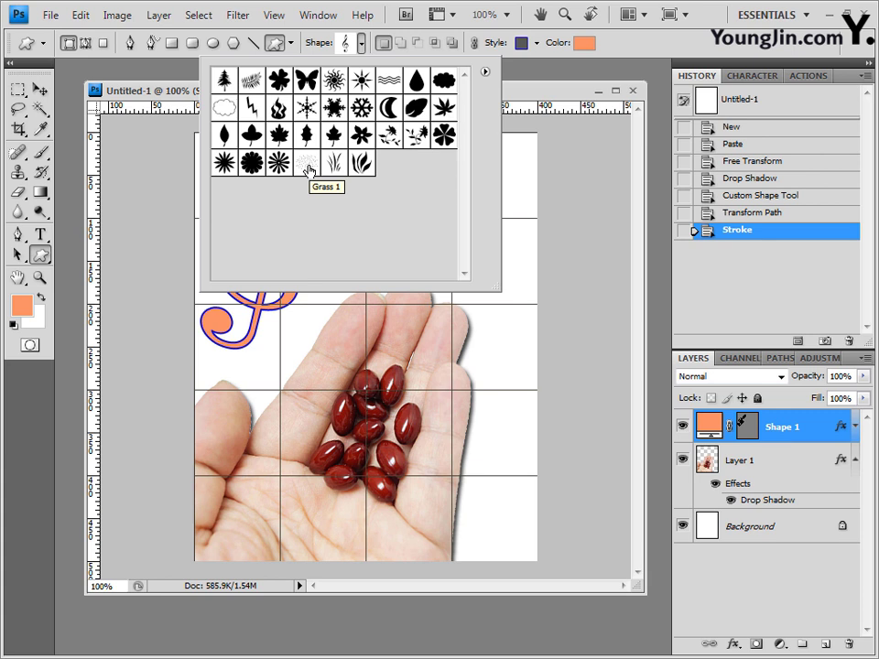
click(307, 164)
double_click(307, 165)
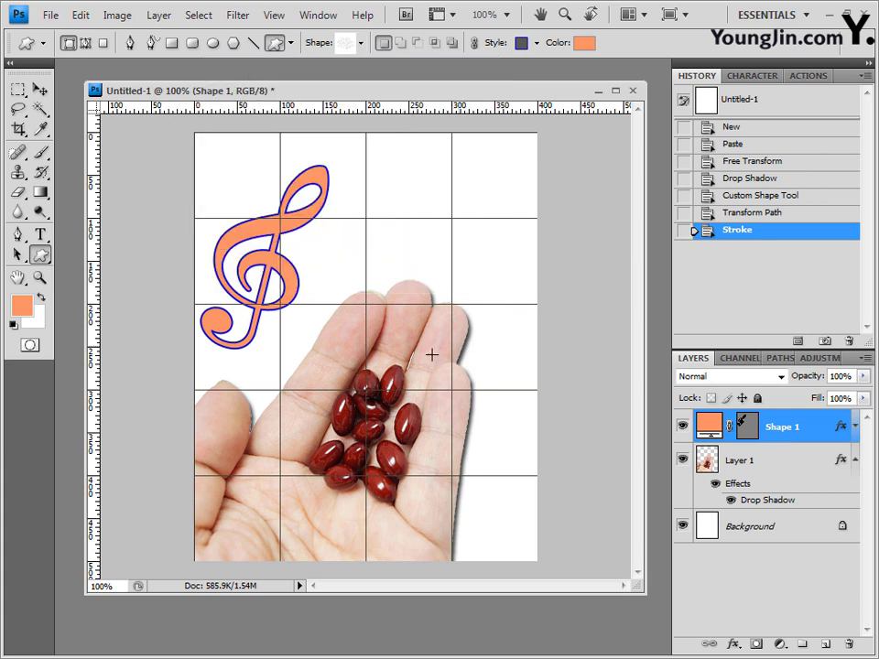
Try drawing the Grass 1 shape above the fingers and undo back to the Stroke state.
drag(352, 174, 496, 321)
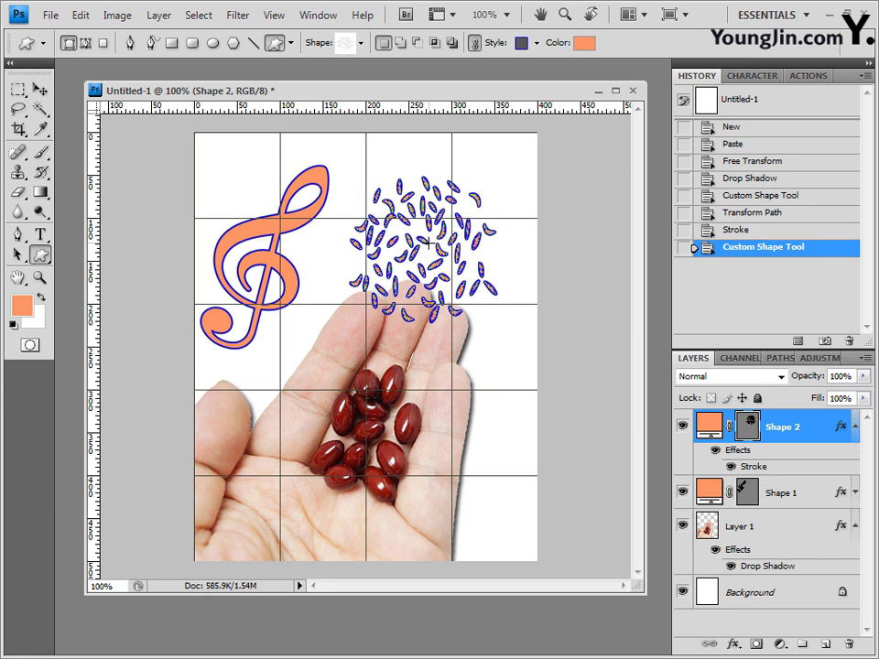
key(ctrl+alt+z)
key(ctrl+alt+z)
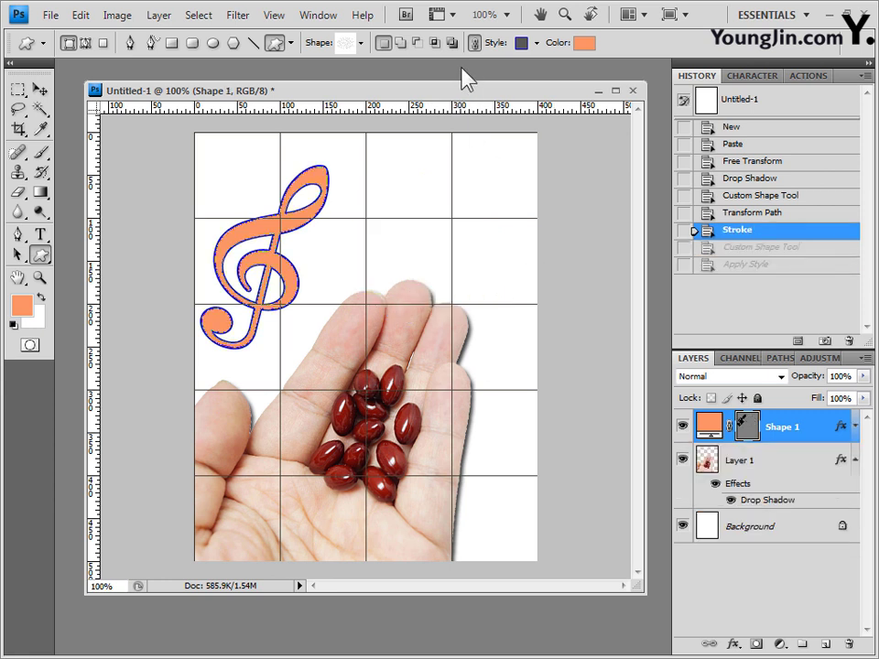
Try setting the style to none while linked to the treble clef layer, and revert to the Stroke state.
click(537, 42)
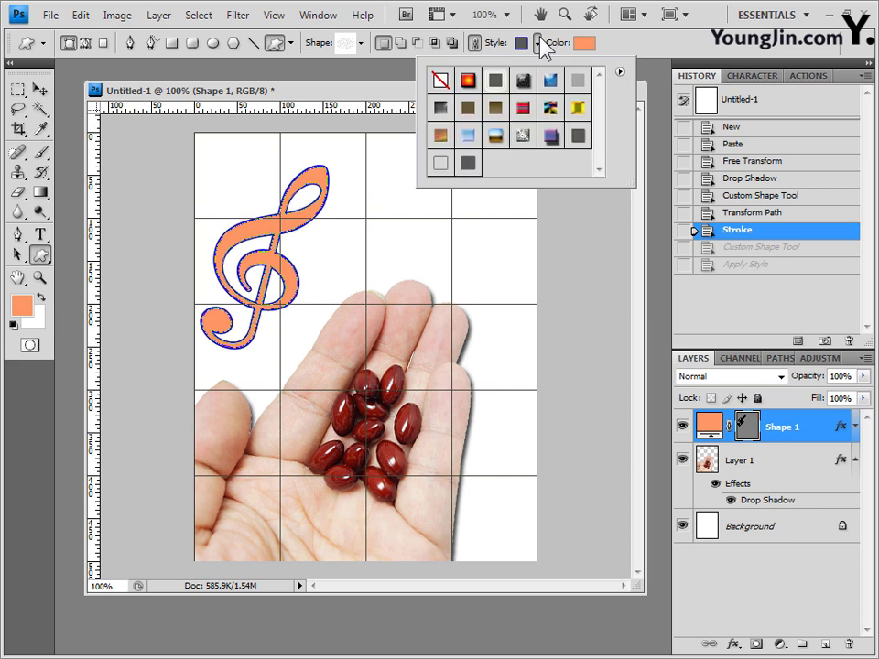
click(442, 83)
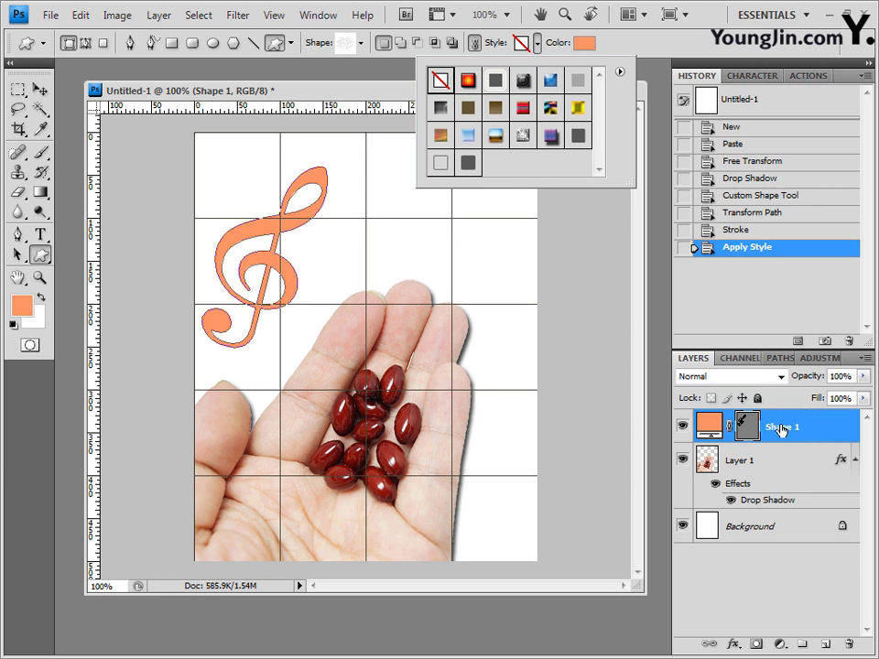
click(754, 233)
click(733, 233)
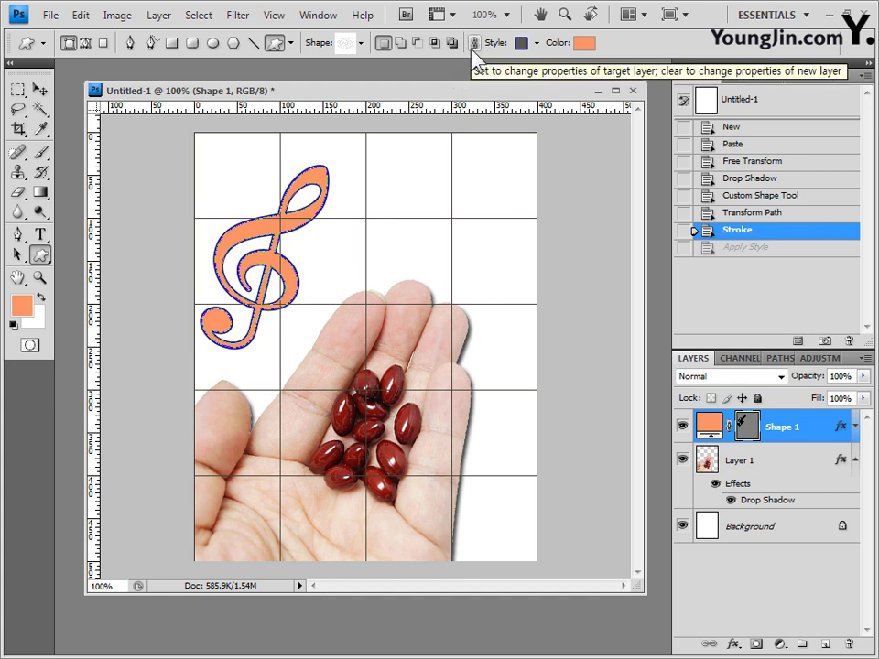
With the properties unlinked from the treble clef layer, set the new shape's style to none and color to #33cccc, keeping Grass 1.
click(538, 42)
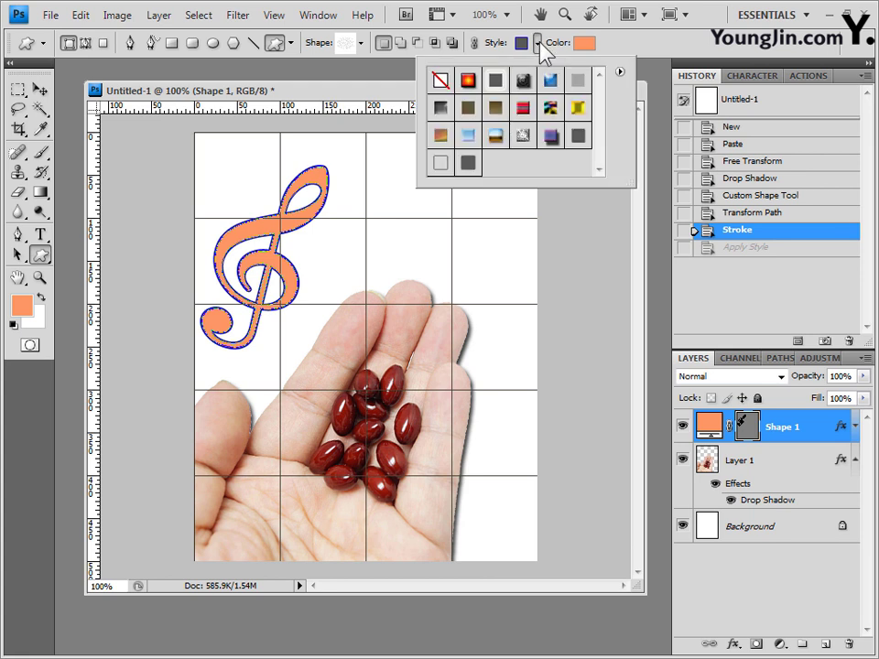
click(442, 80)
click(583, 44)
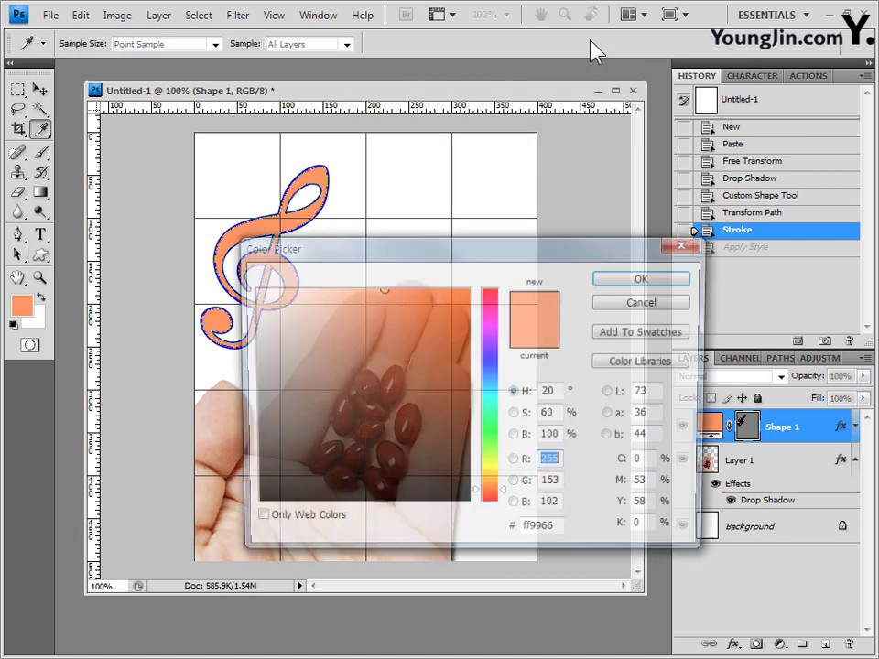
click(562, 538)
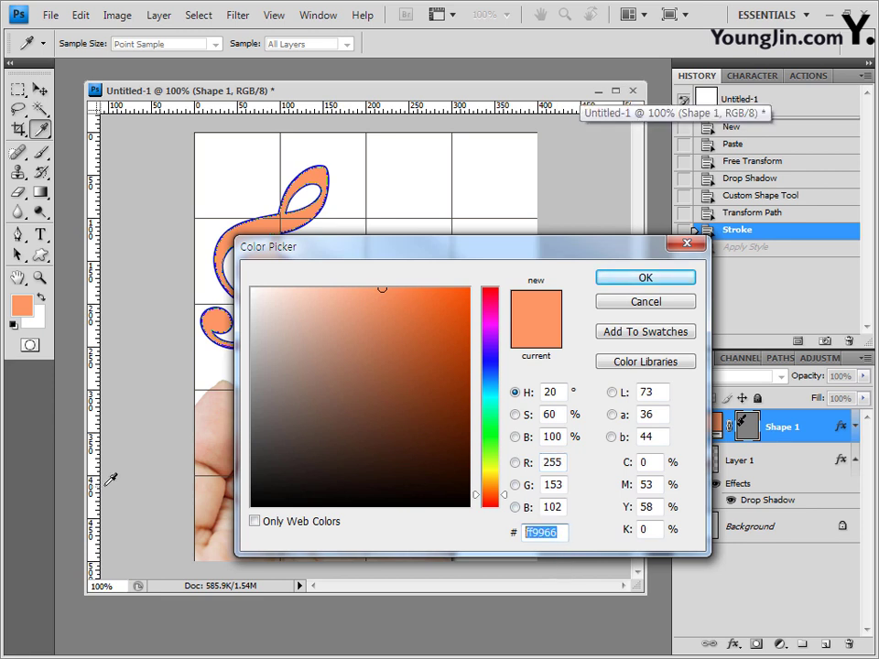
text(33cccc)
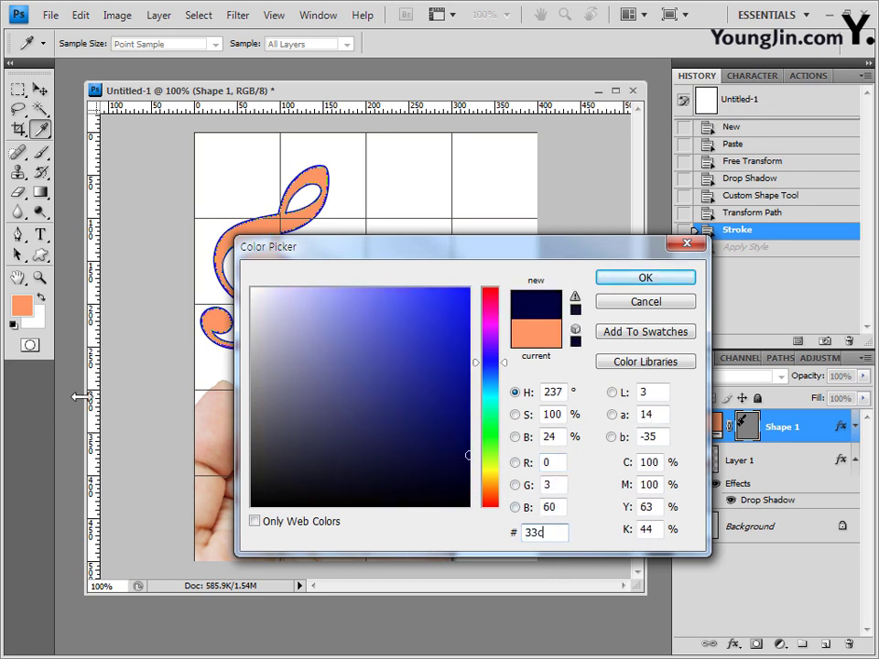
click(656, 283)
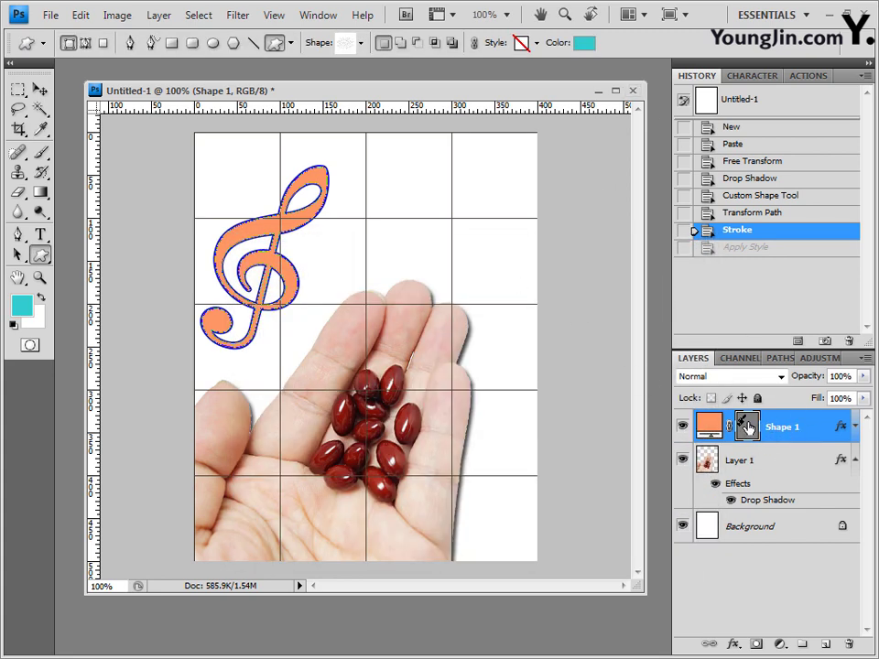
click(361, 43)
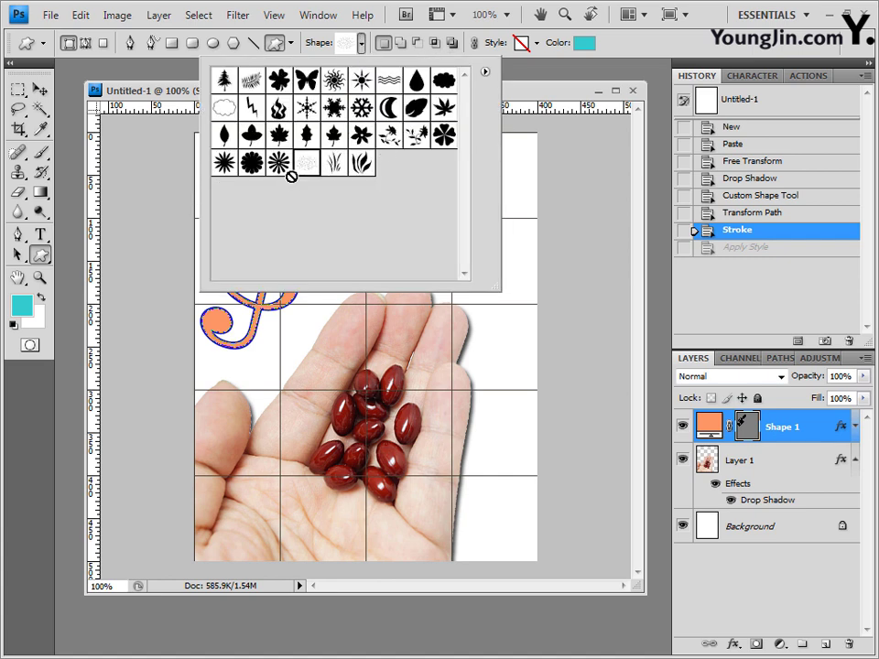
click(153, 281)
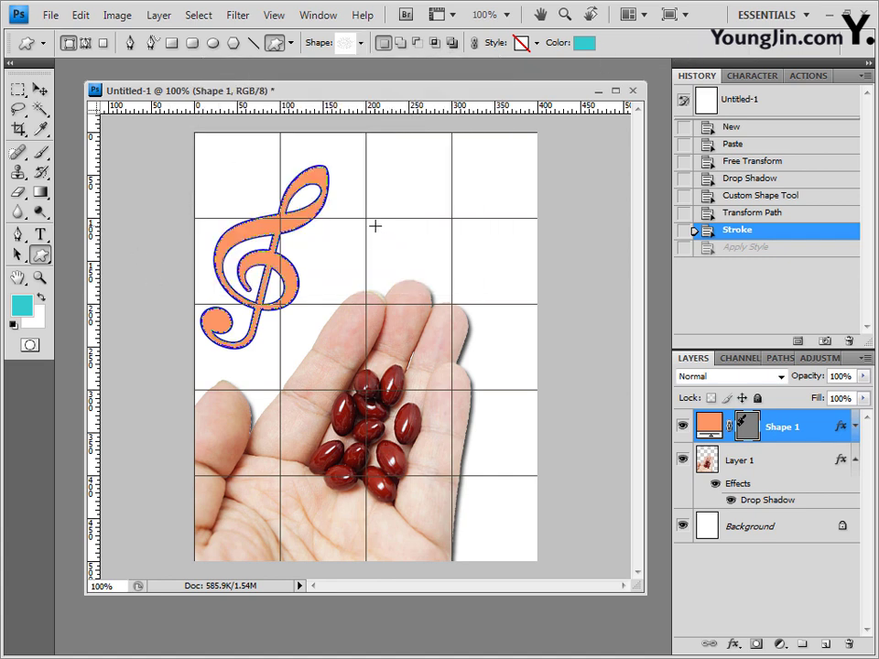
Draw the Grass 1 shape over the fingers and transform it to 80% height, centered at about X 340.5 px, Y 406 px.
drag(374, 226, 519, 418)
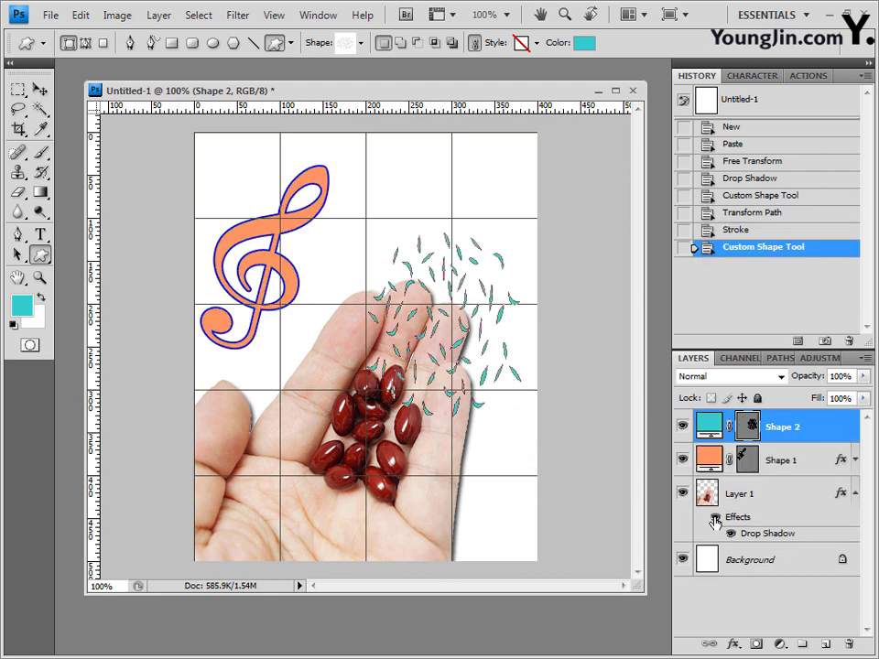
key(ctrl+t)
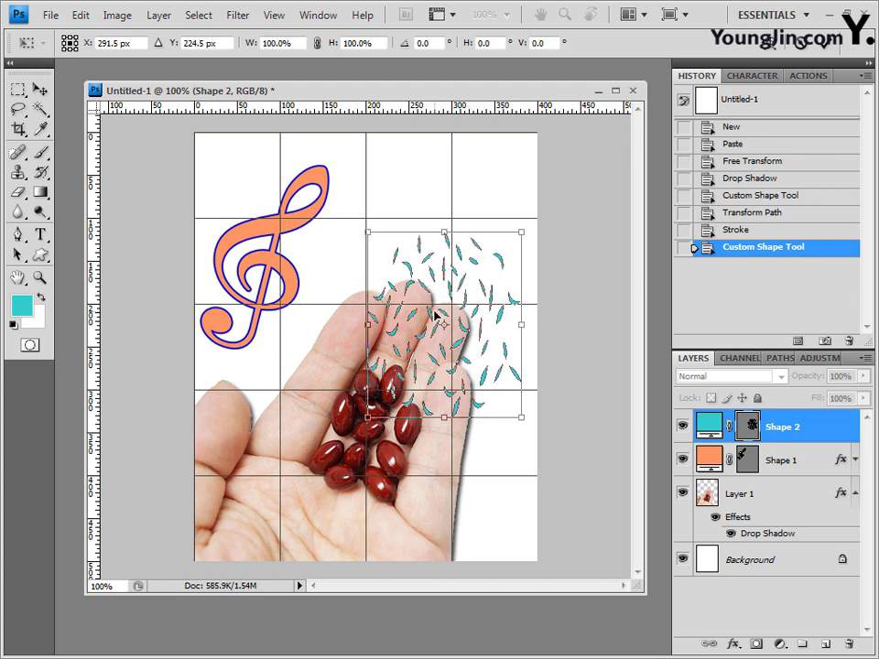
drag(432, 321, 428, 448)
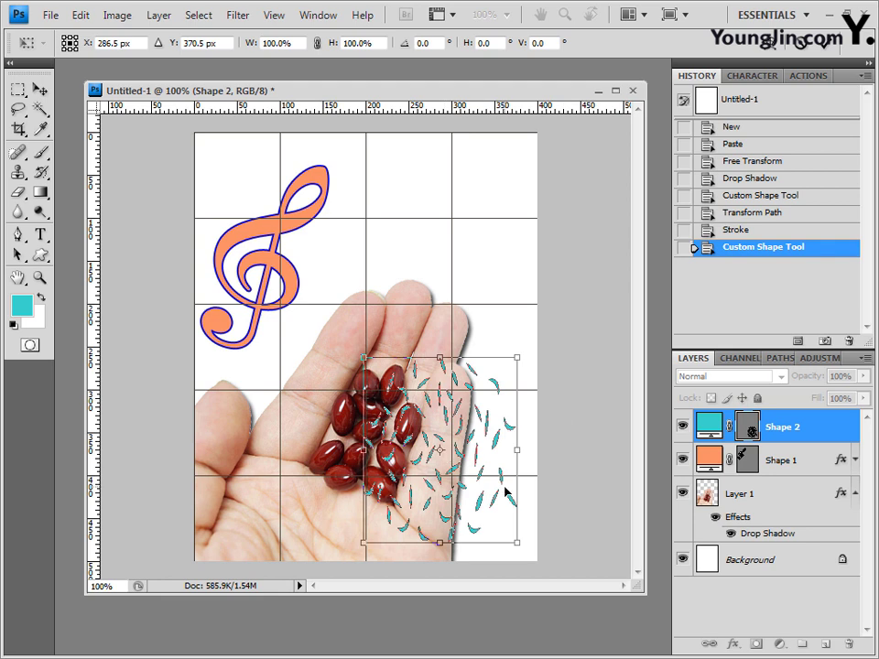
drag(469, 480, 527, 499)
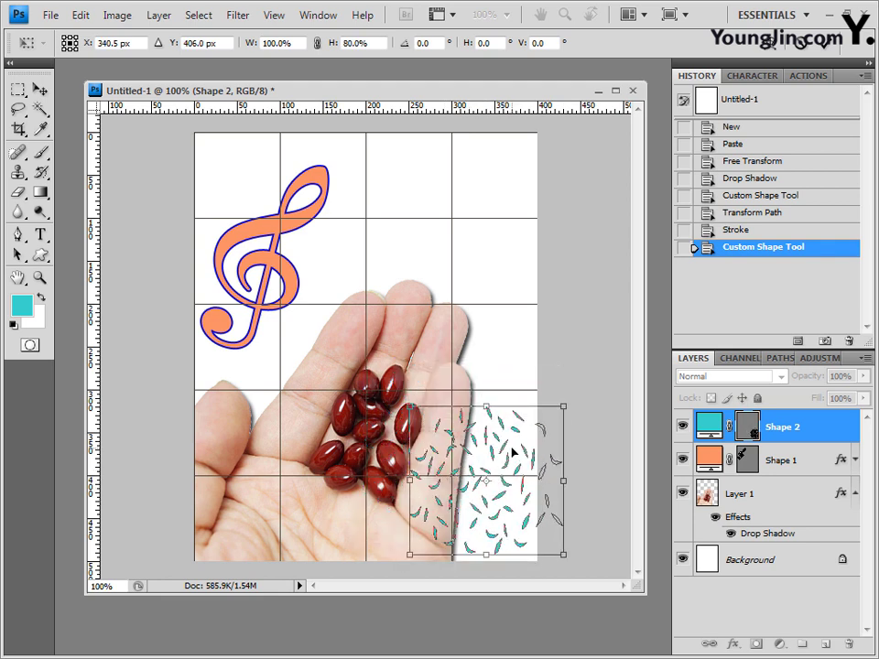
key(Return)
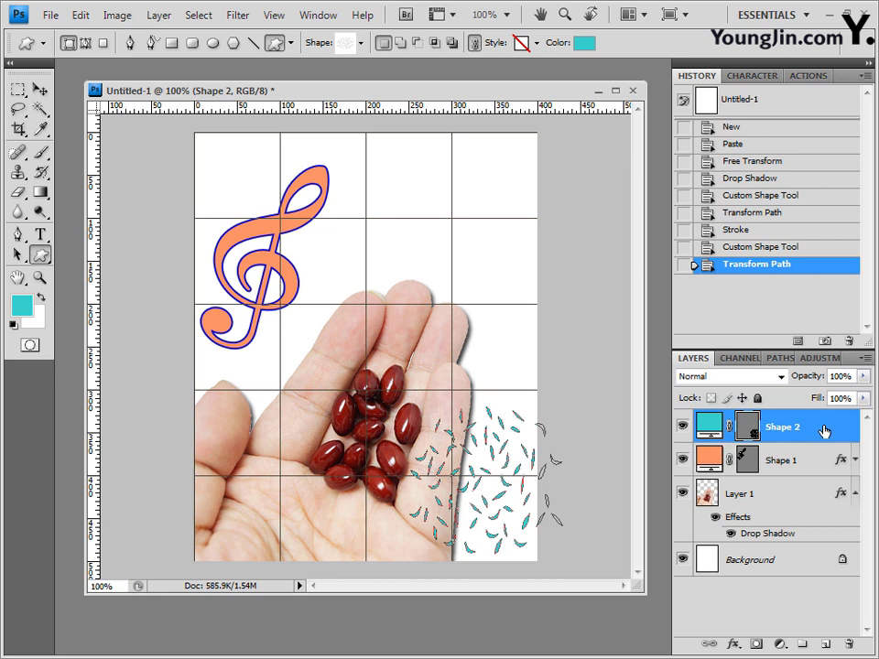
Add a Drop Shadow layer style with the default settings to the grass shape layer and hide its path outline.
click(735, 645)
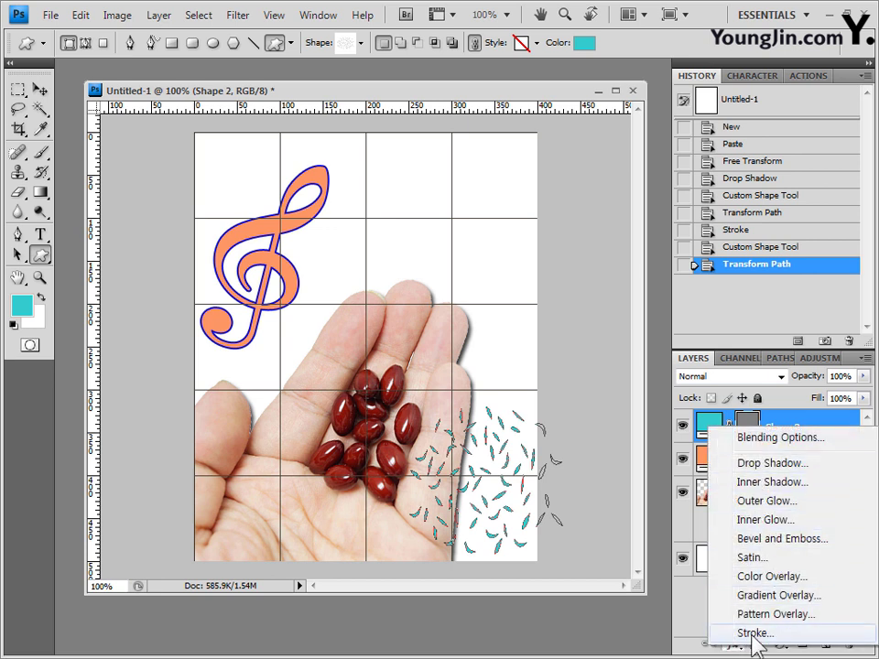
click(778, 438)
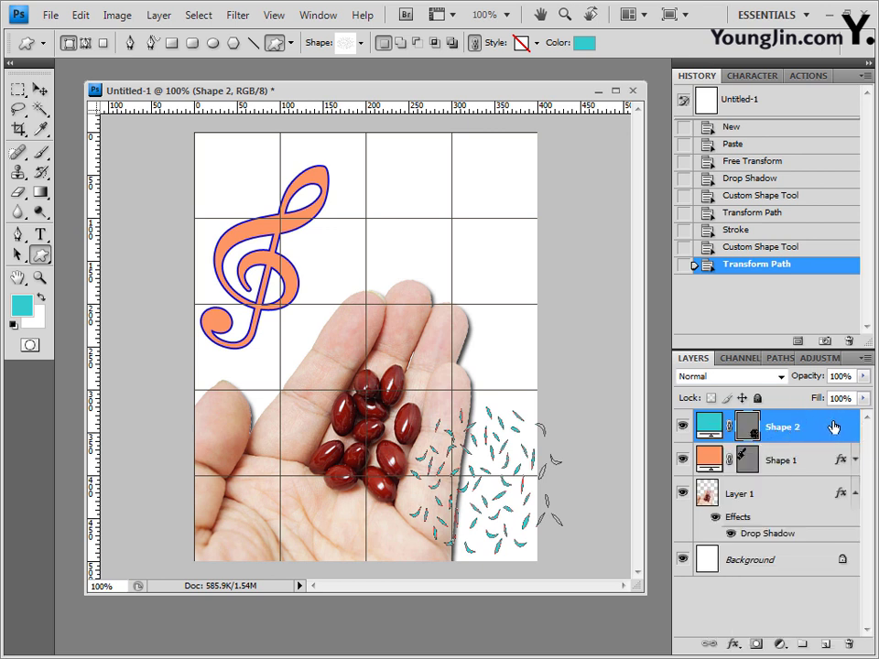
double_click(835, 427)
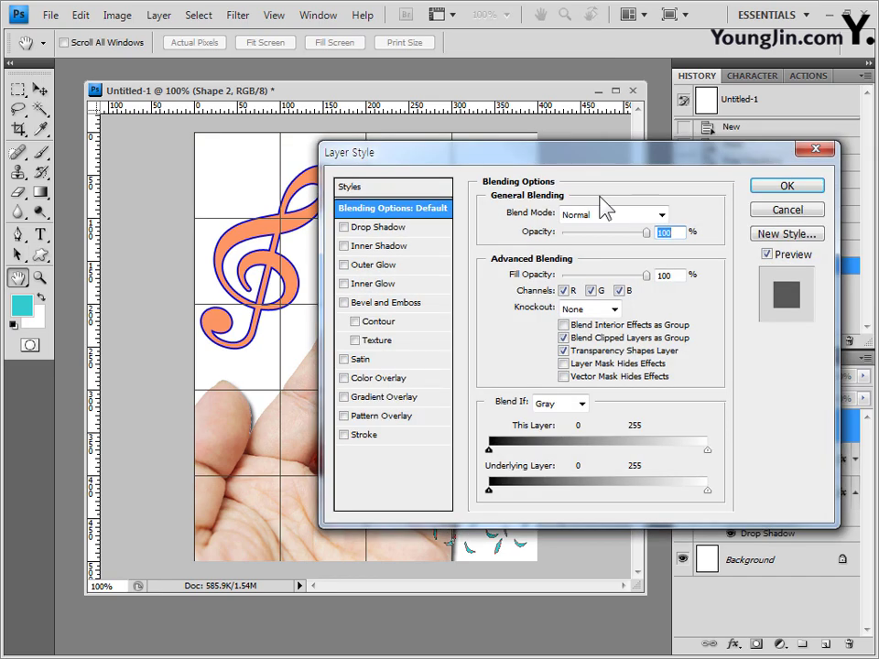
drag(675, 163, 373, 66)
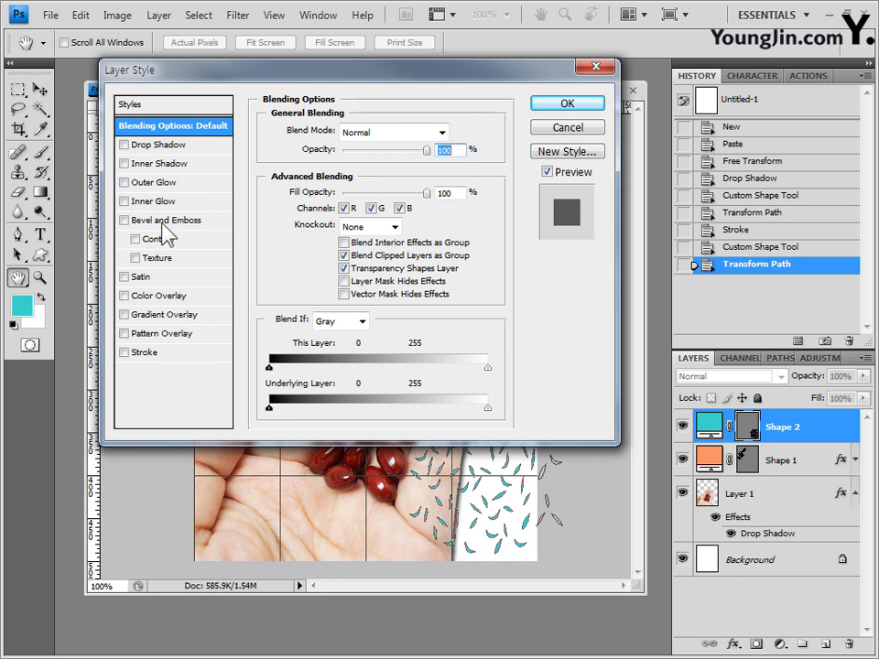
click(124, 145)
click(163, 145)
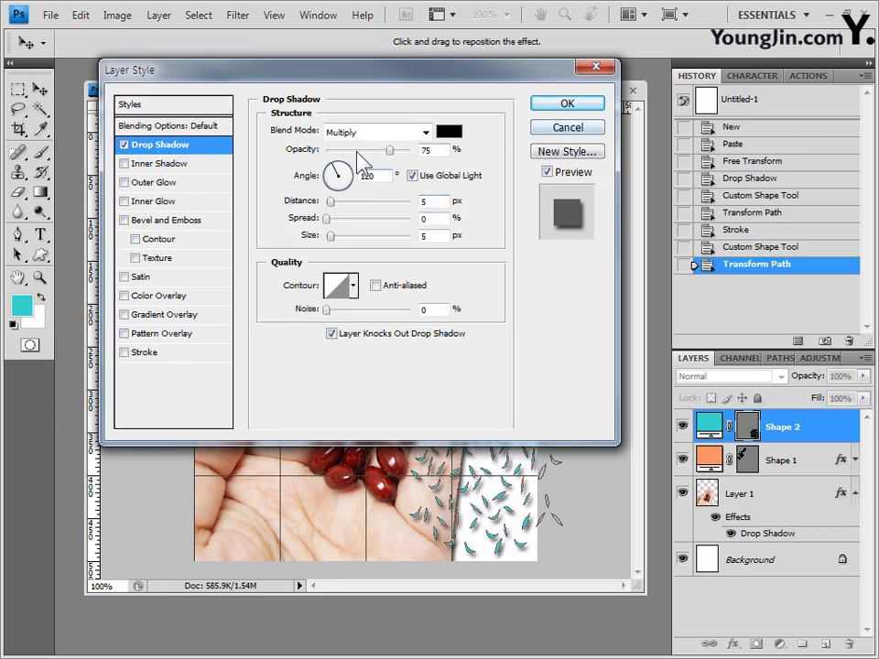
click(595, 104)
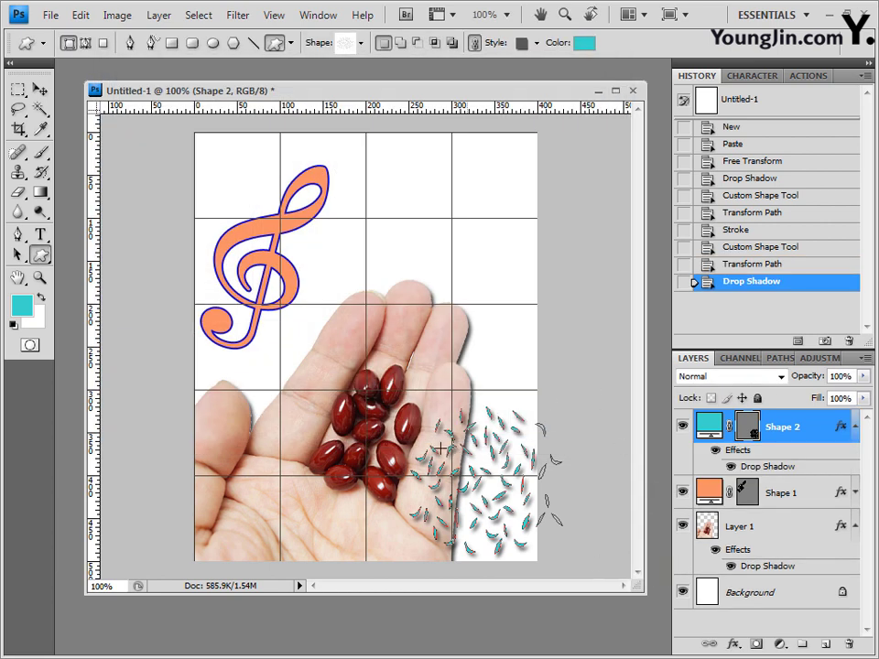
click(749, 427)
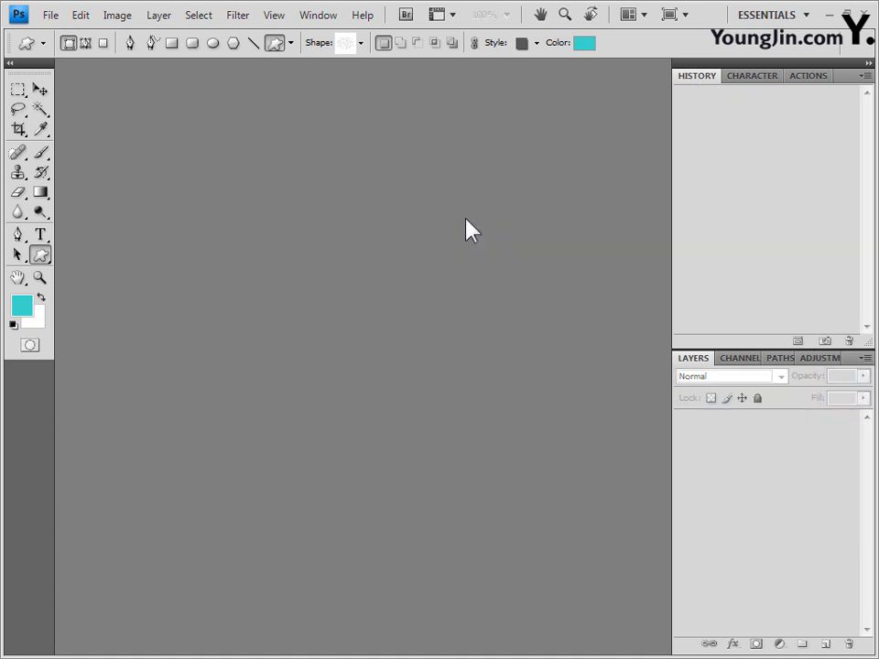
Create a new 400 × 500 pixel, 72 pixels/inch RGB document with a white background, and float and enlarge its window.
key(ctrl+n)
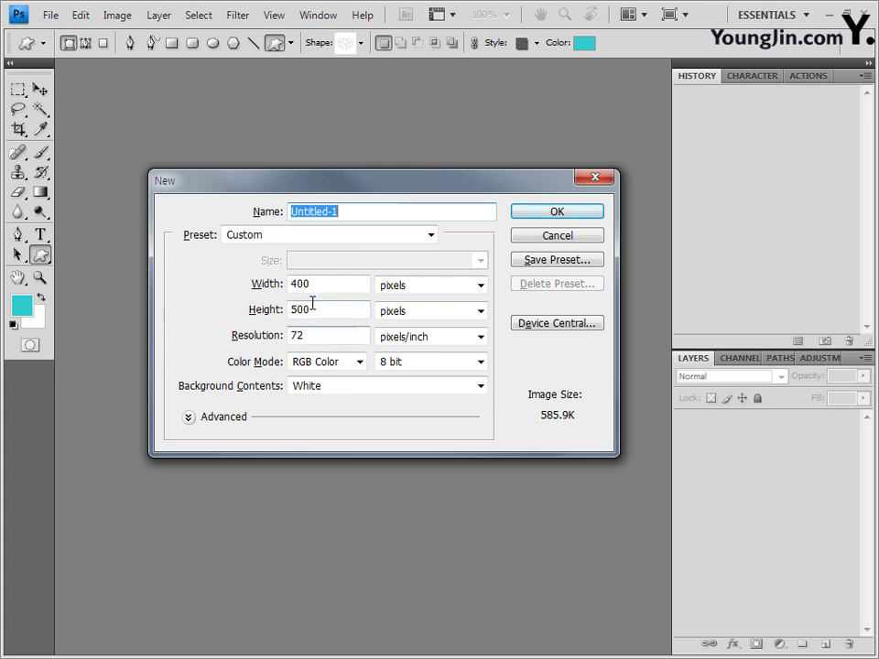
click(582, 216)
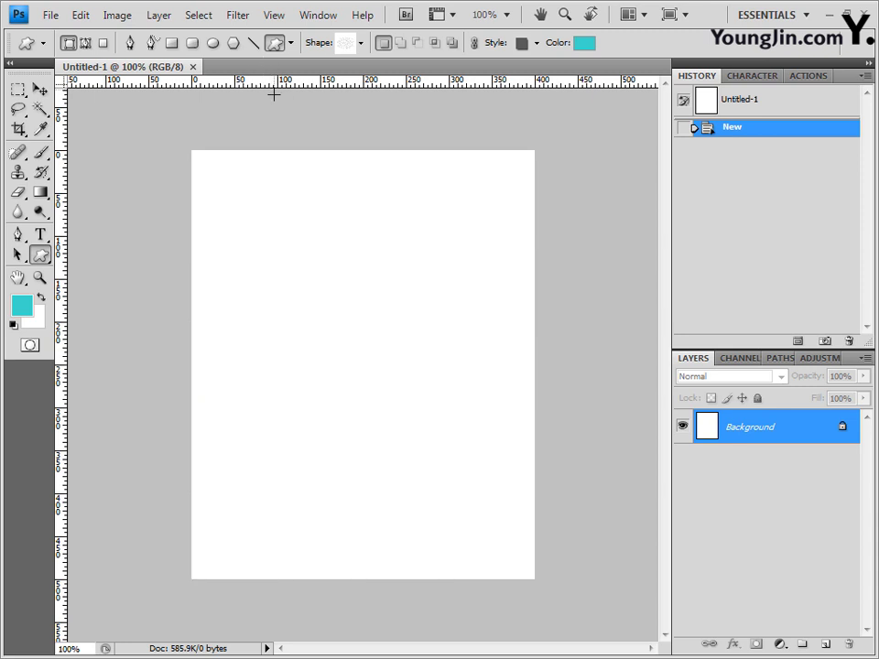
drag(267, 71, 283, 147)
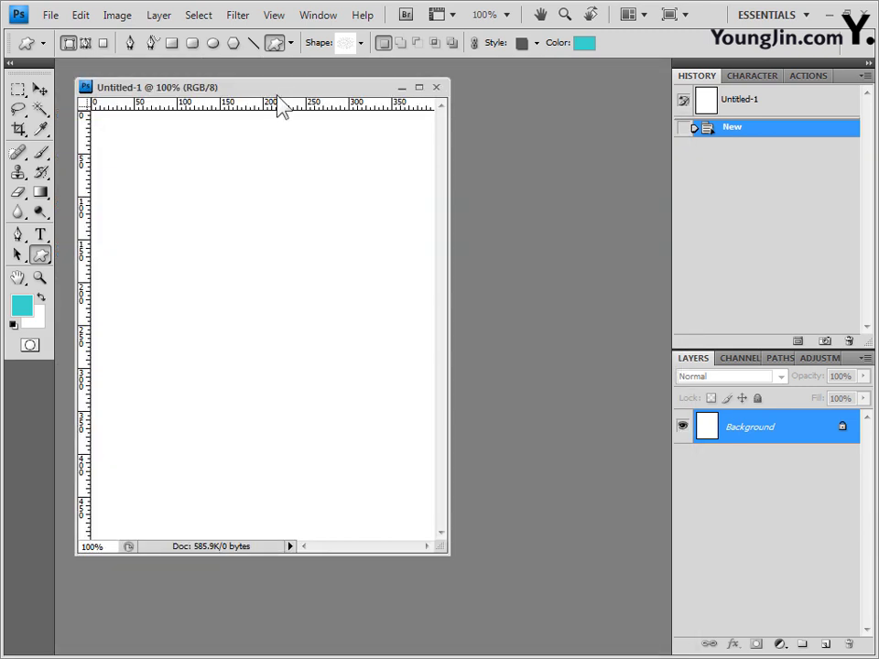
drag(324, 95, 358, 95)
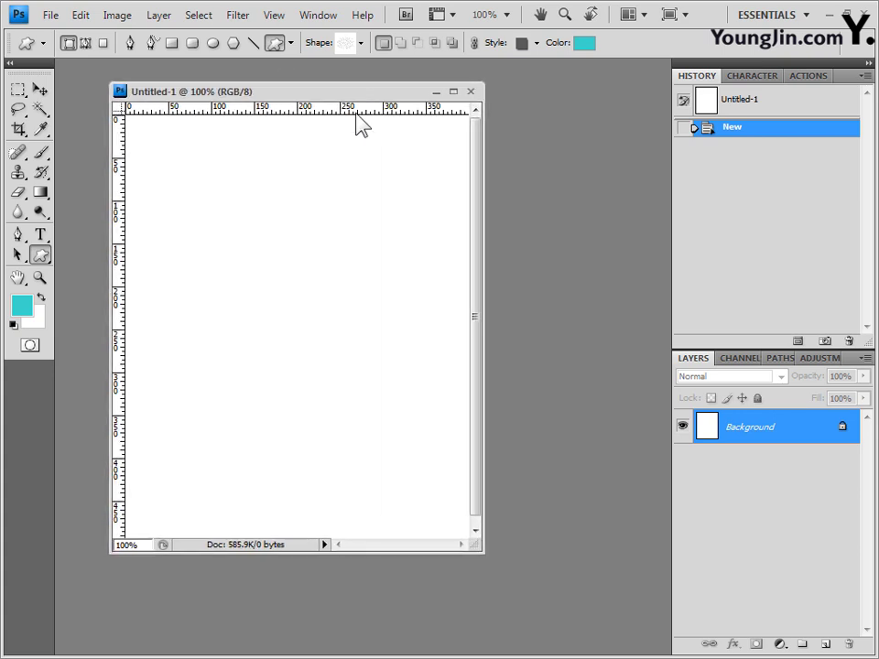
drag(487, 558, 515, 579)
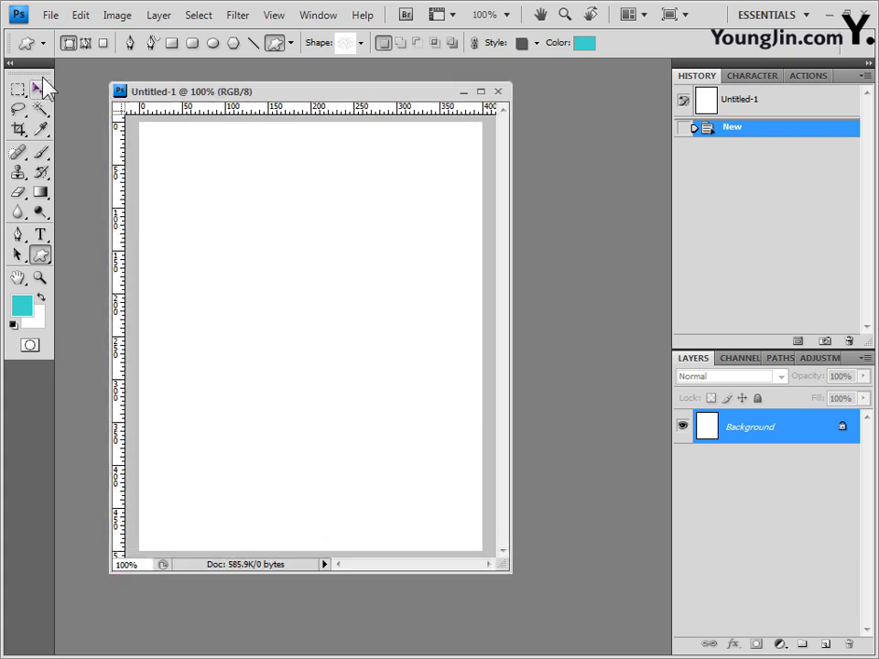
Activate the Horizontal Type tool.
click(42, 234)
drag(46, 236, 99, 242)
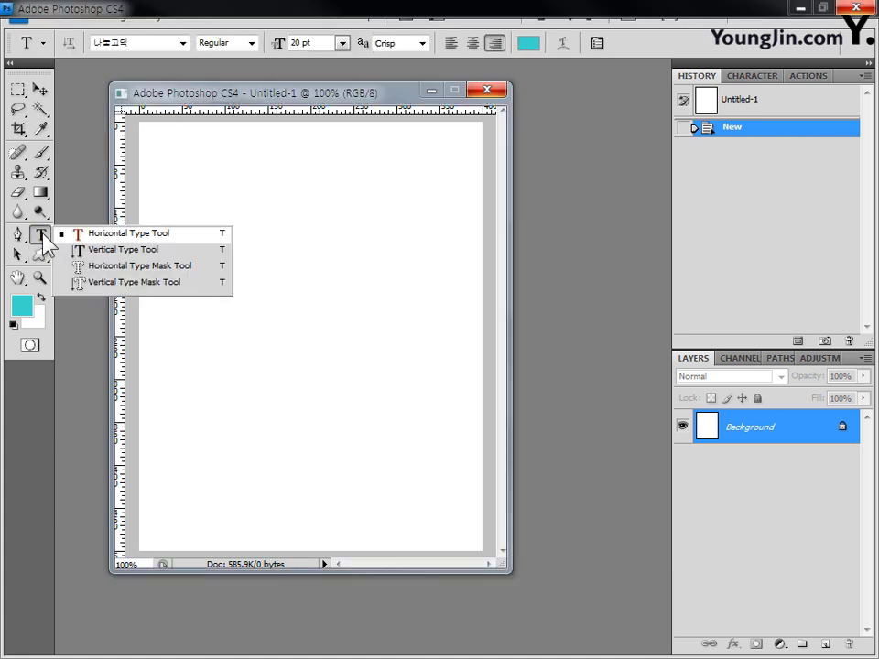
click(42, 237)
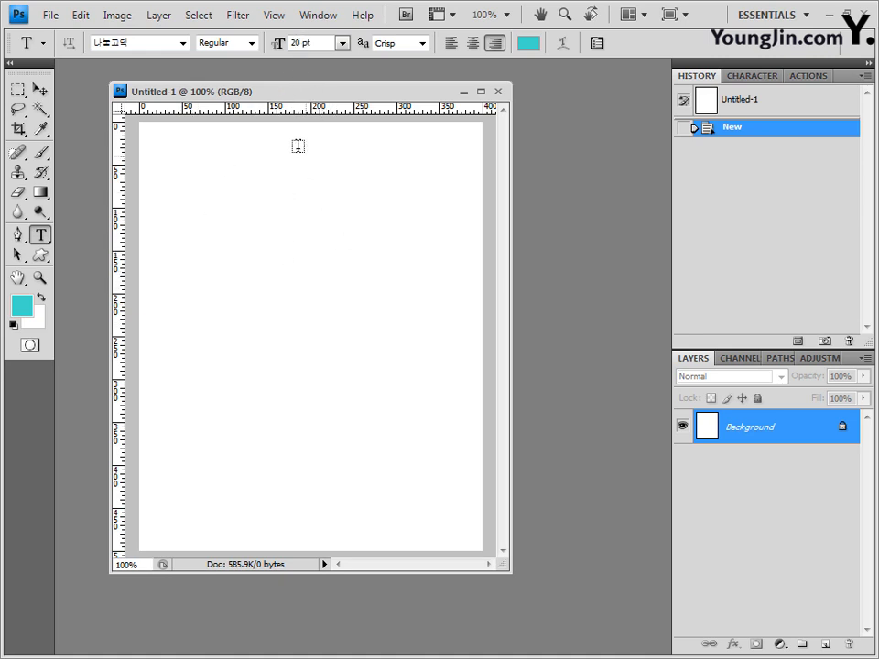
Try entering a Korean font name as the font for the type tool.
click(164, 44)
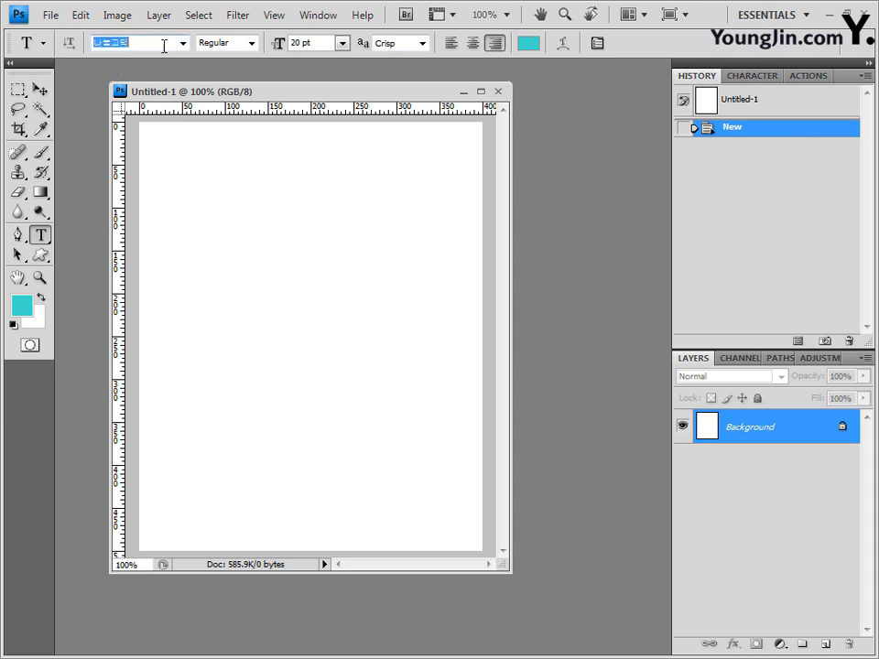
click(183, 43)
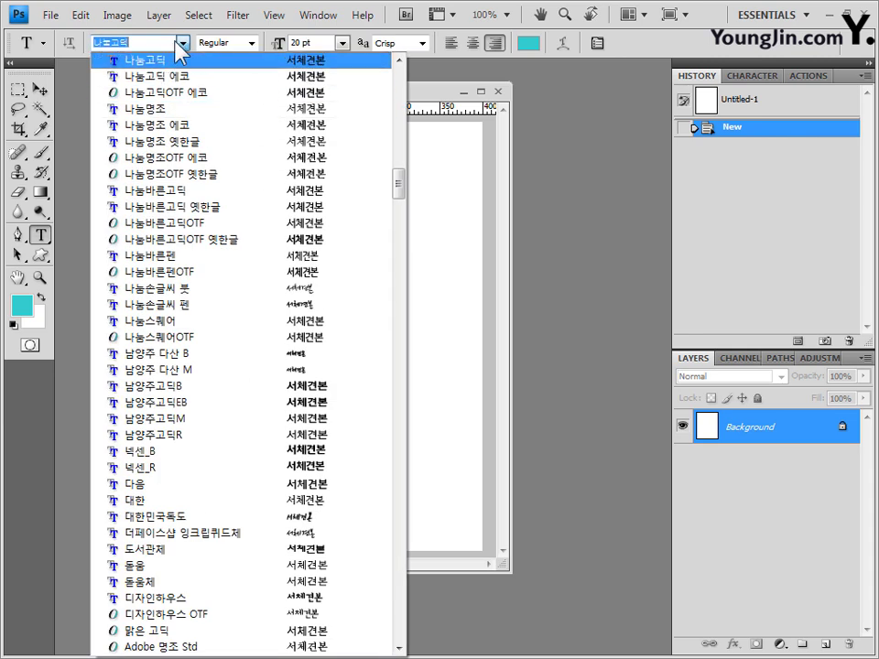
click(139, 42)
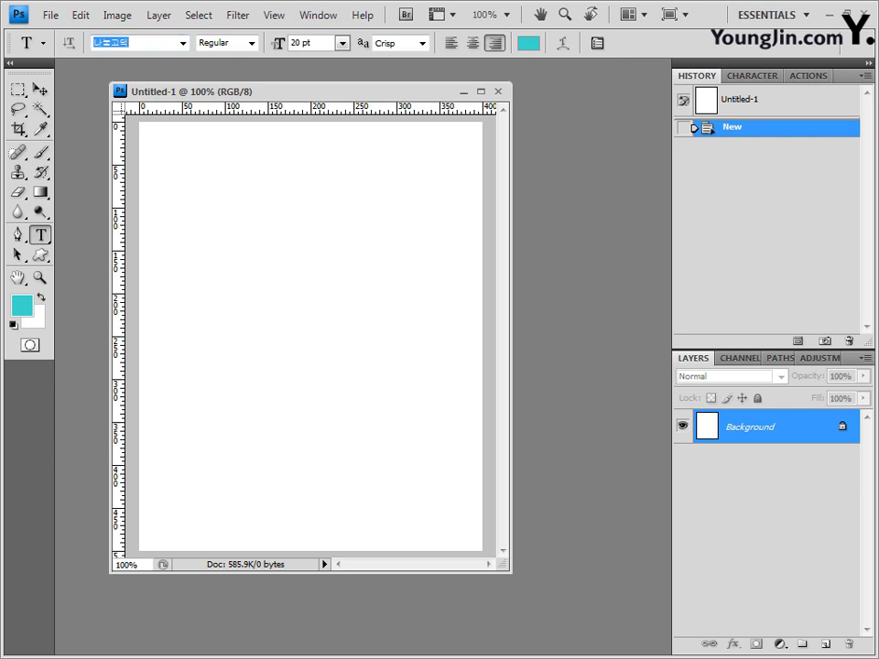
key(BackSpace)
text(태)
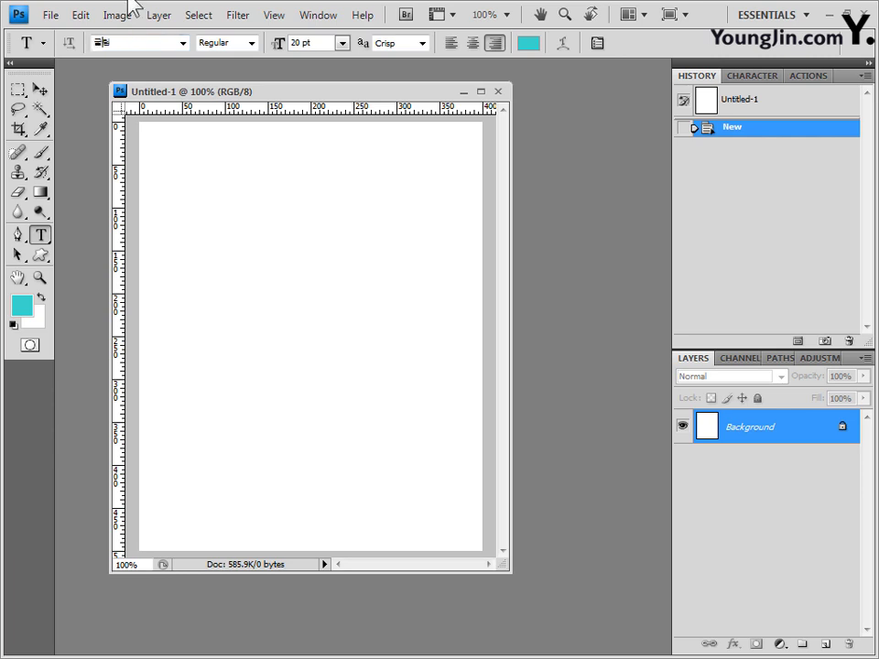
click(183, 43)
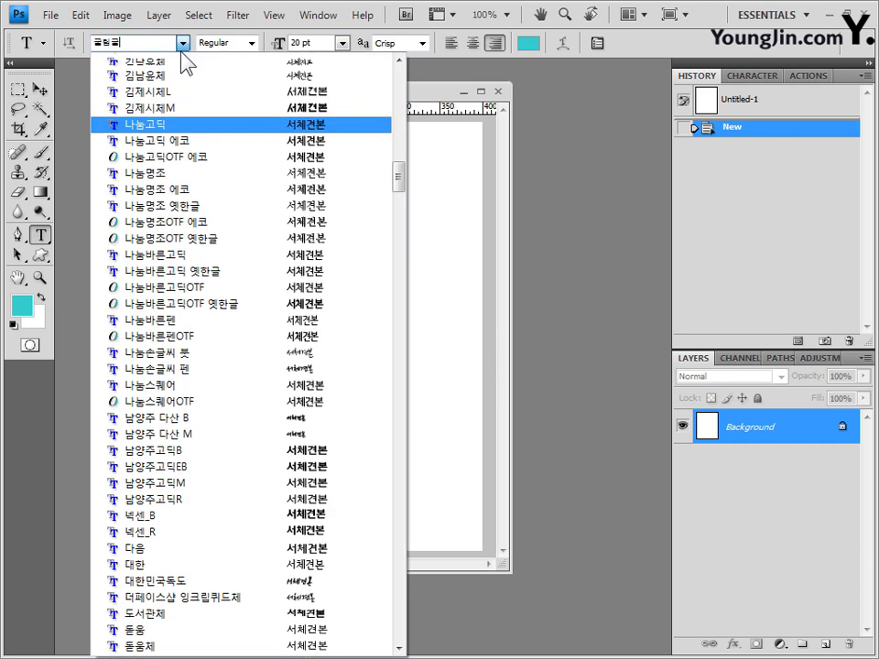
click(116, 46)
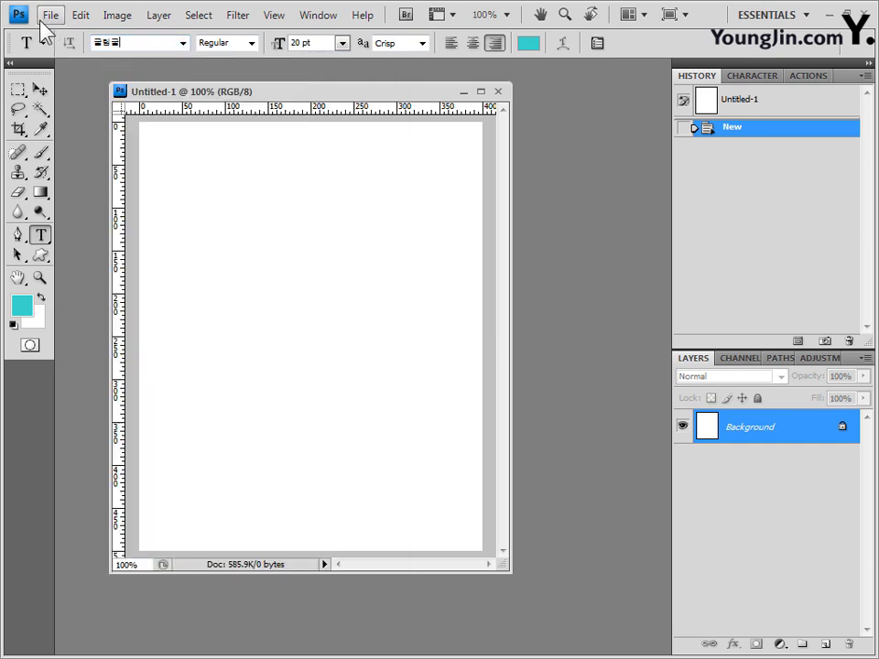
Set the type options to Times New Roman, 65 pt, Crisp anti-aliasing and left alignment.
click(183, 43)
drag(396, 178, 394, 563)
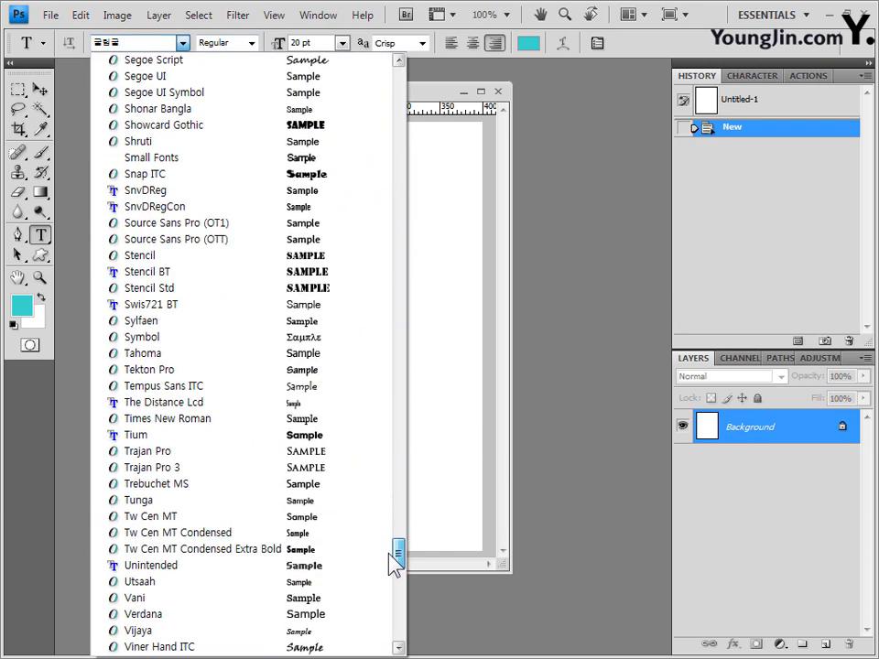
click(256, 418)
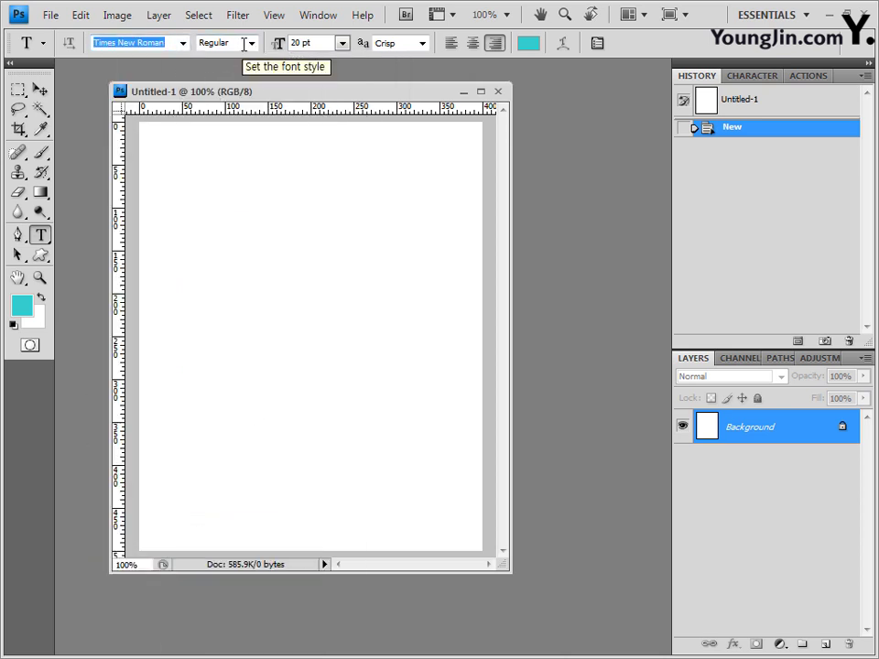
click(316, 43)
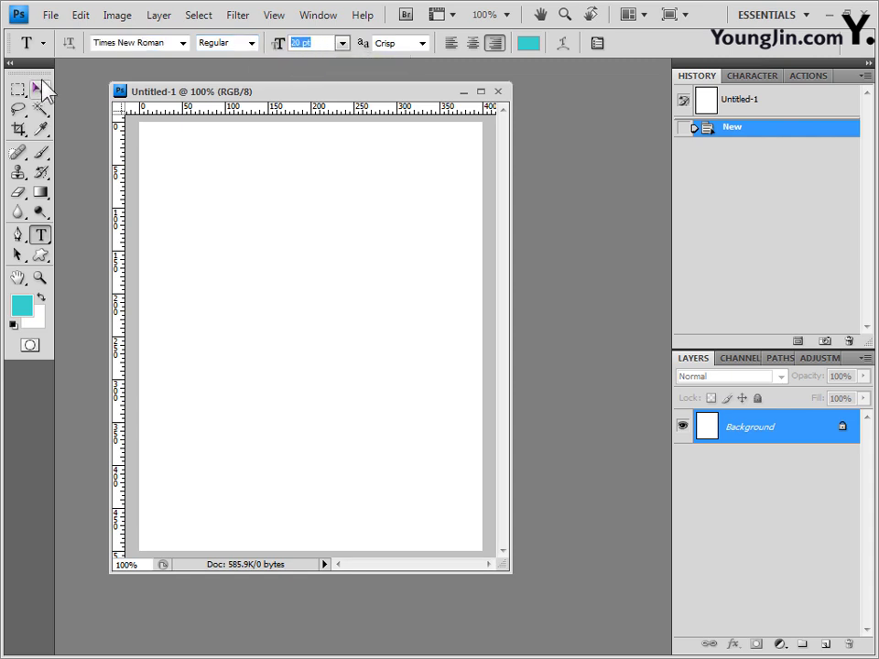
text(65)
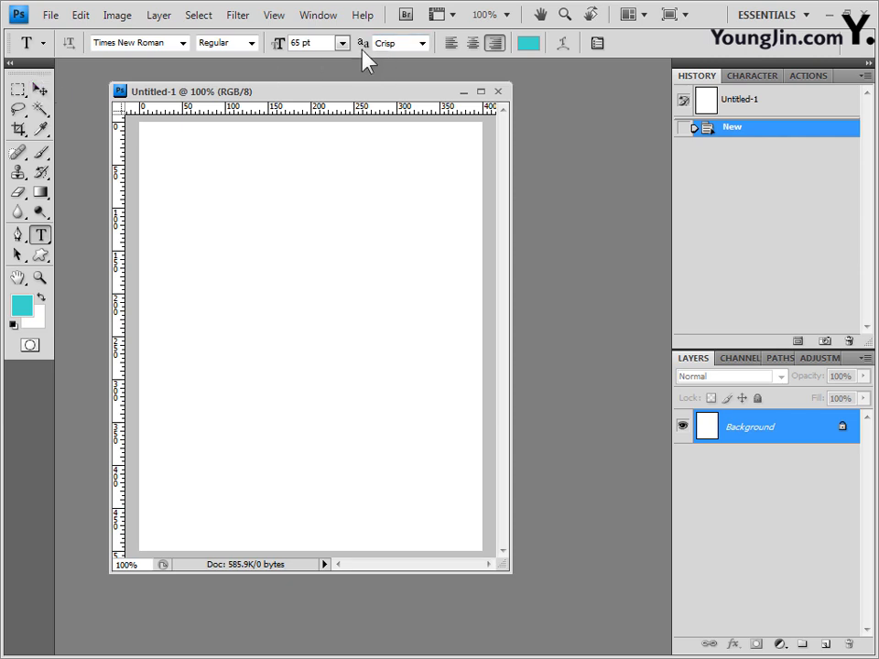
click(422, 44)
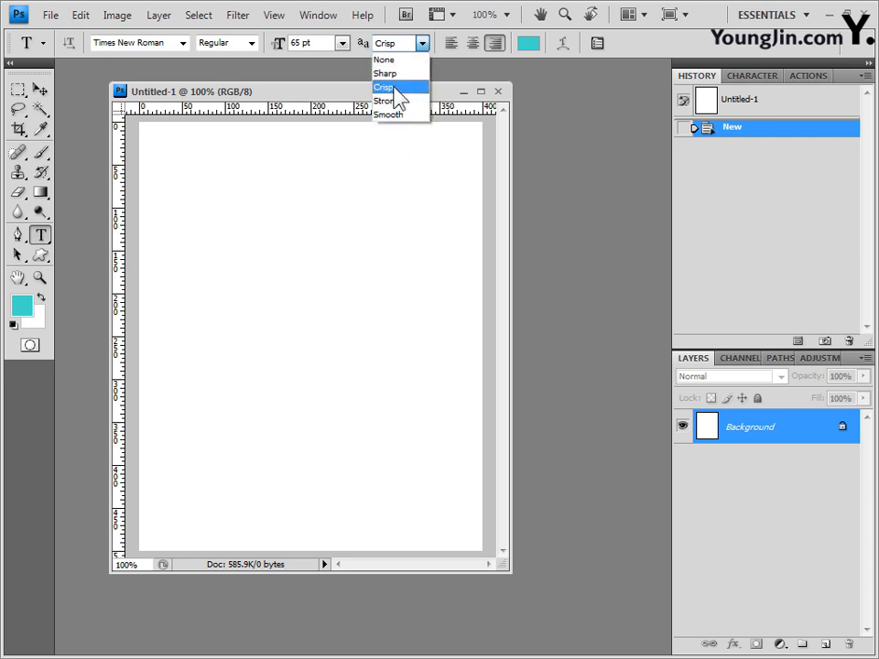
click(394, 88)
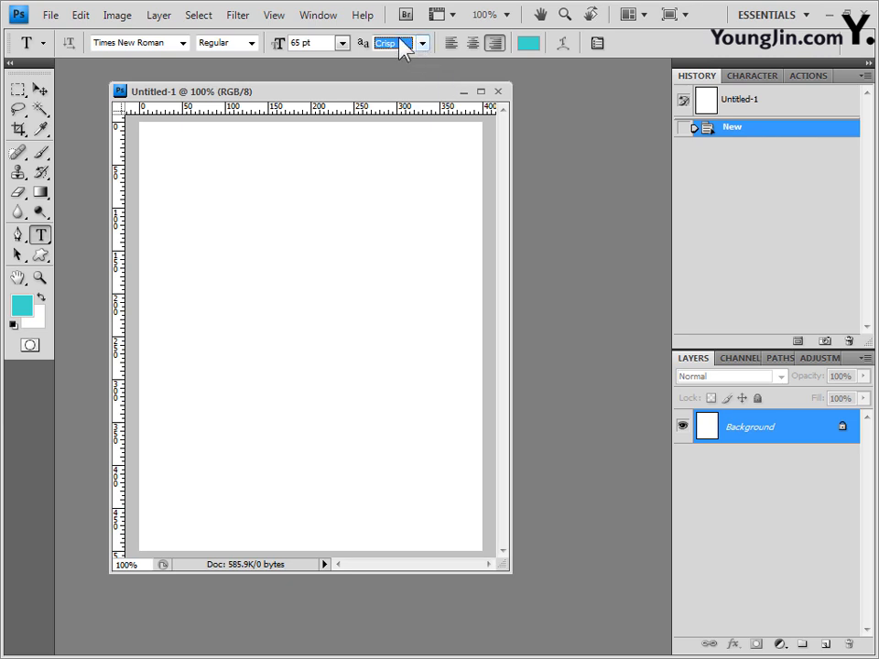
click(452, 42)
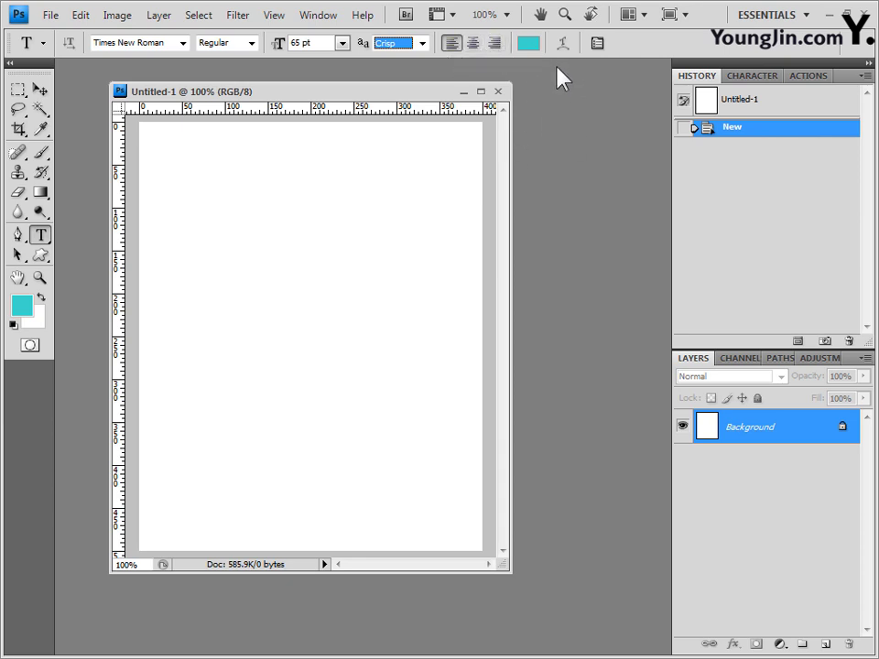
Add the text "SEOUL" and "City Tour" on two lines in the upper part of the canvas.
drag(346, 96, 367, 94)
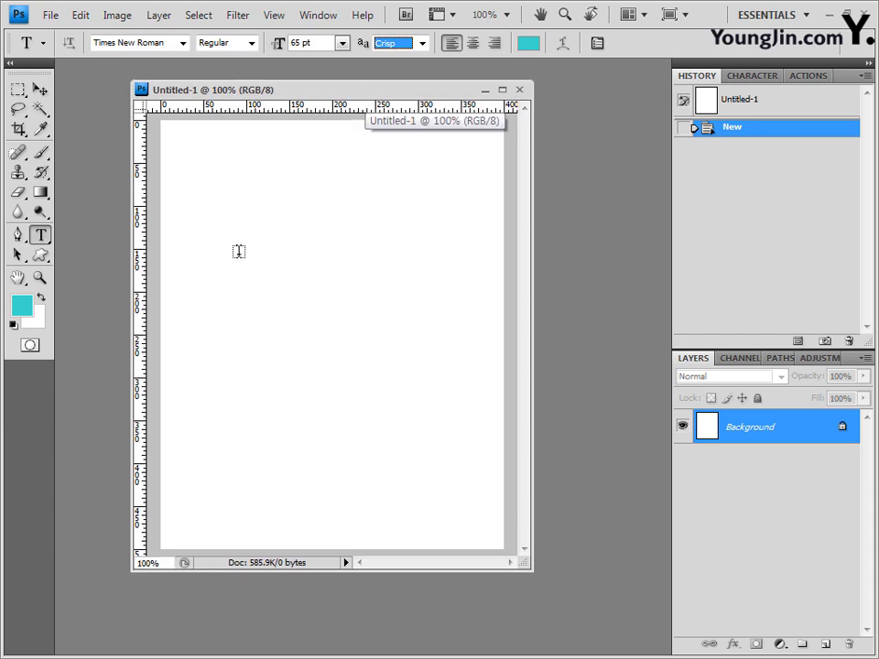
click(251, 221)
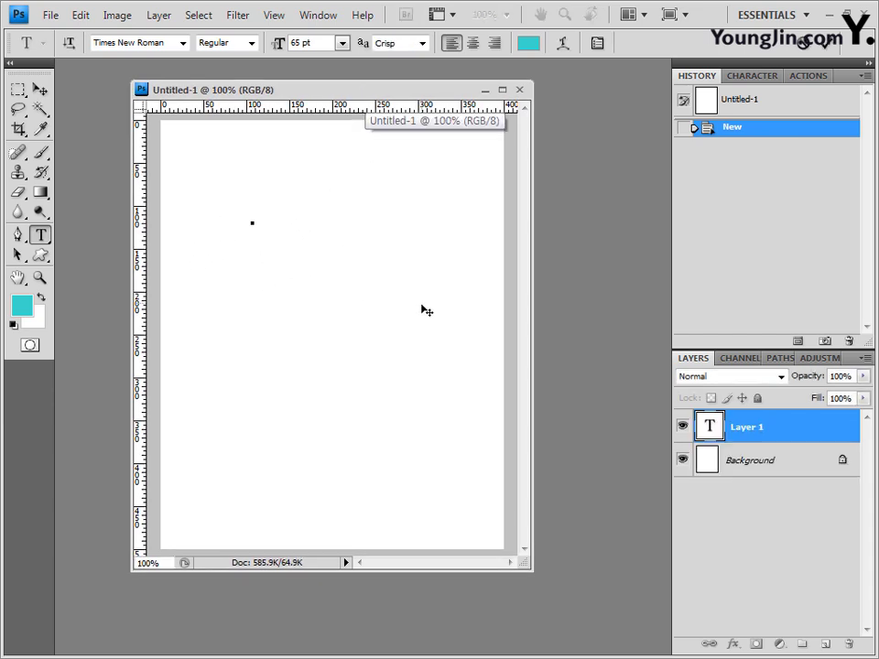
text(SEOUL City Tour)
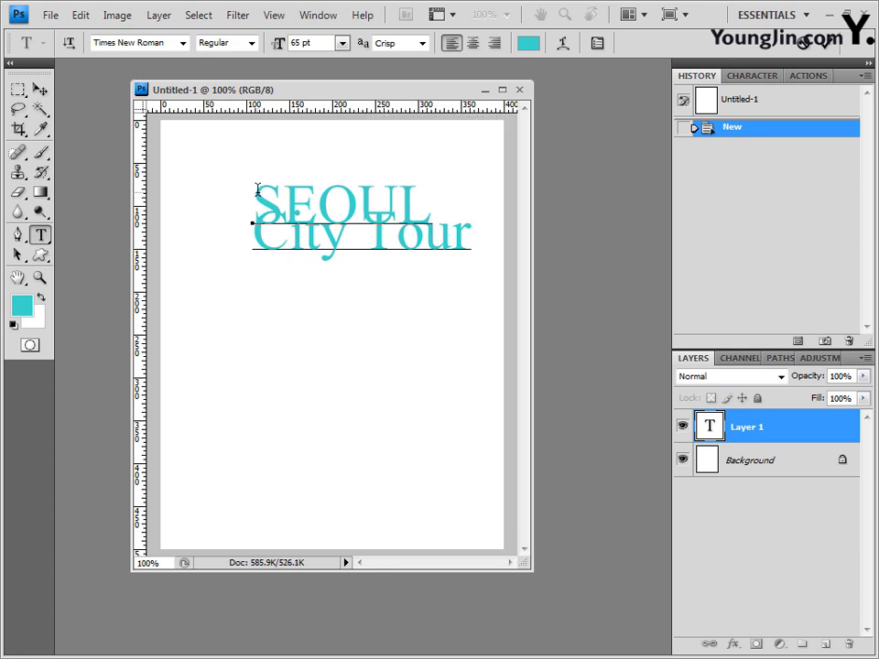
Set the leading of both text lines, "SEOUL" and "City Tour", to Auto.
drag(257, 189, 478, 228)
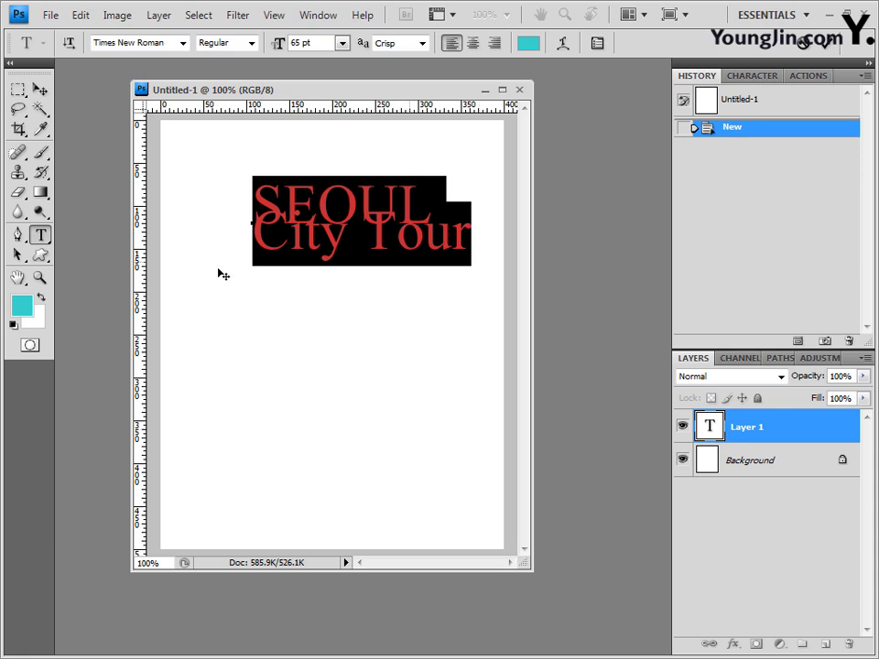
click(323, 20)
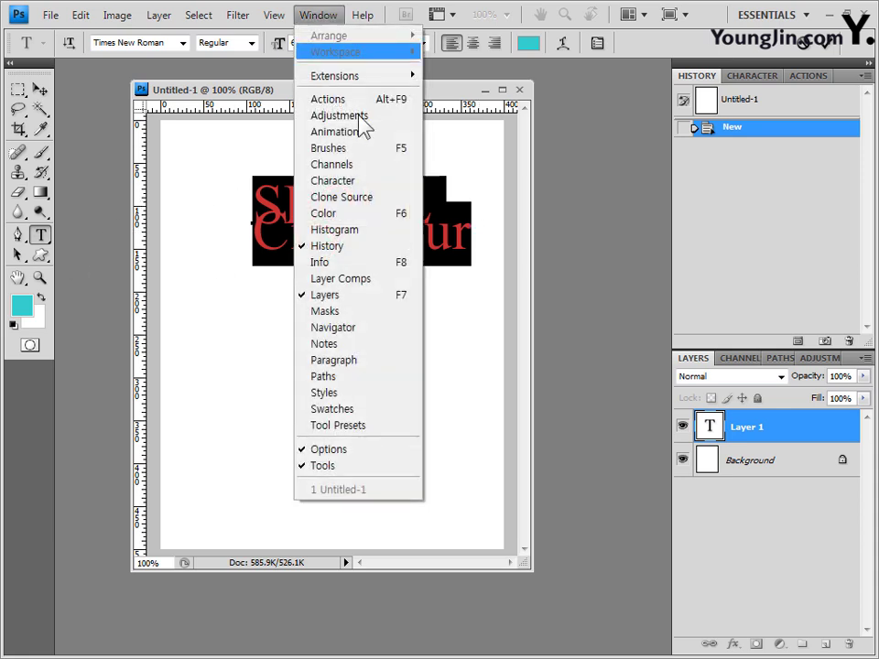
click(365, 186)
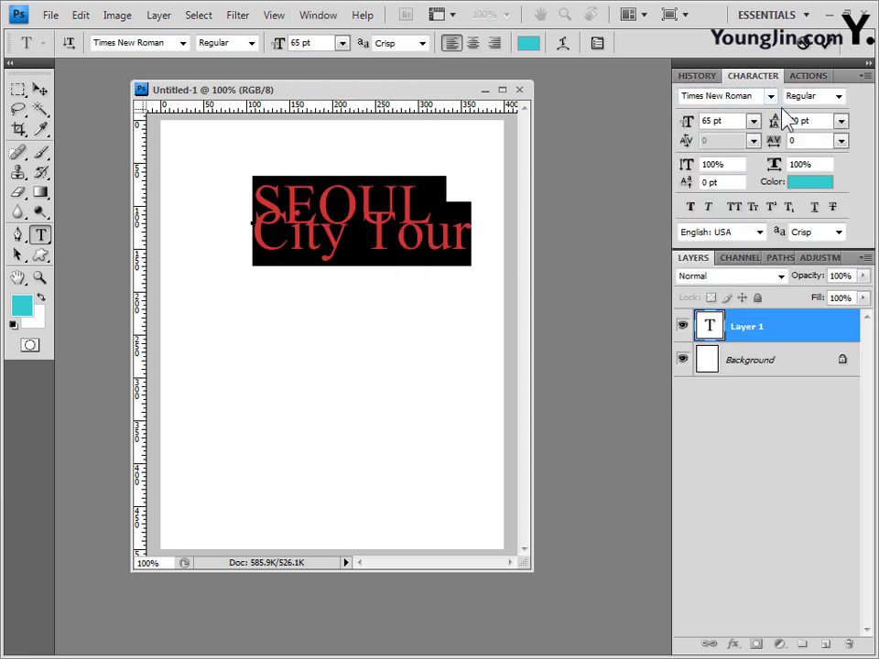
click(840, 120)
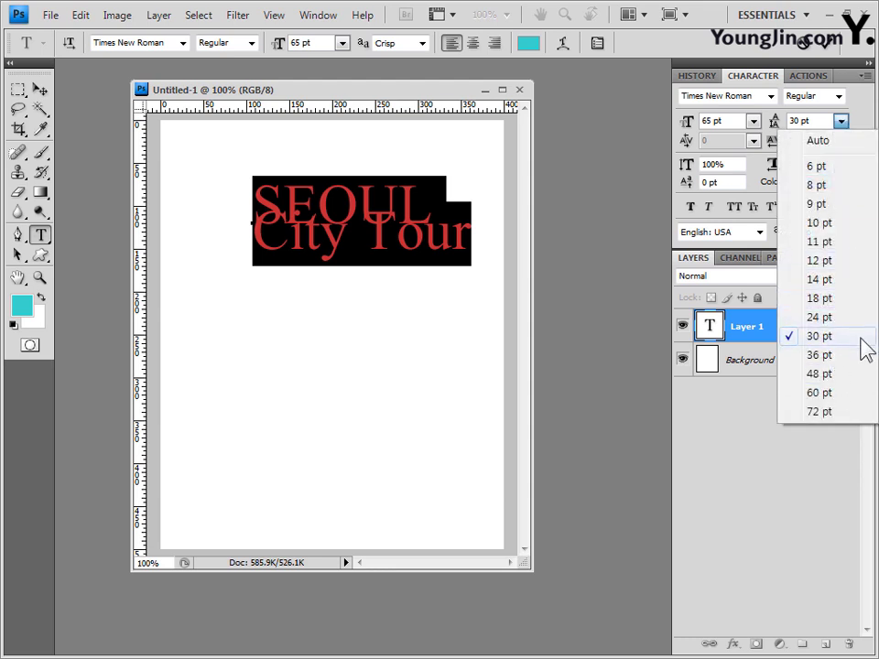
click(832, 142)
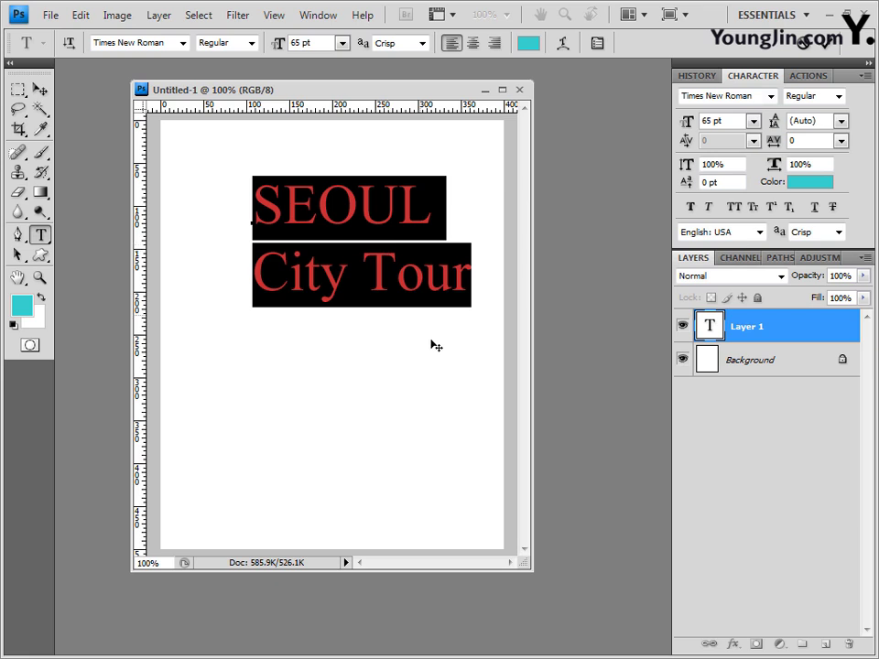
Finish editing the two-line text and commit it to its type layer.
click(255, 209)
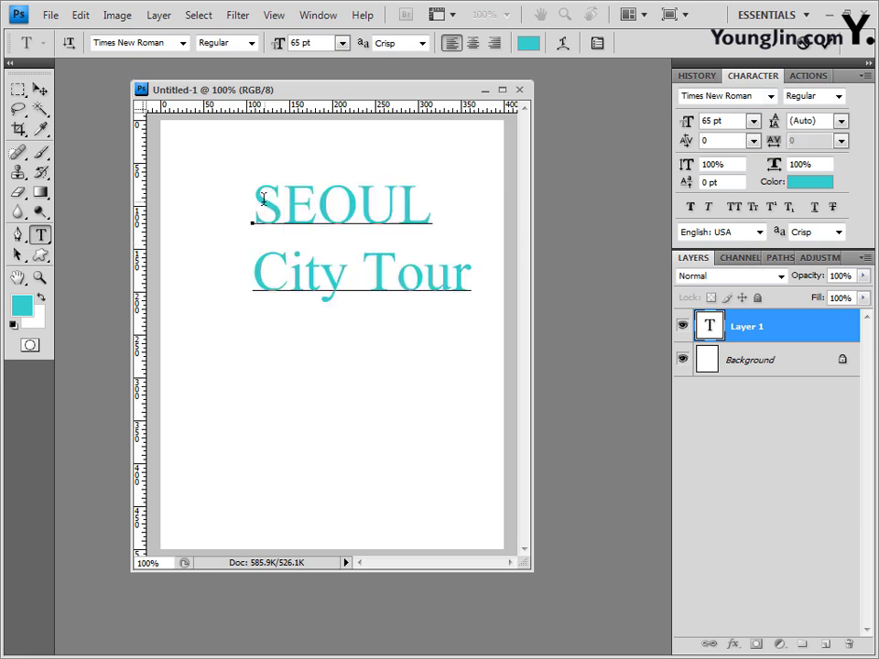
drag(255, 208, 471, 280)
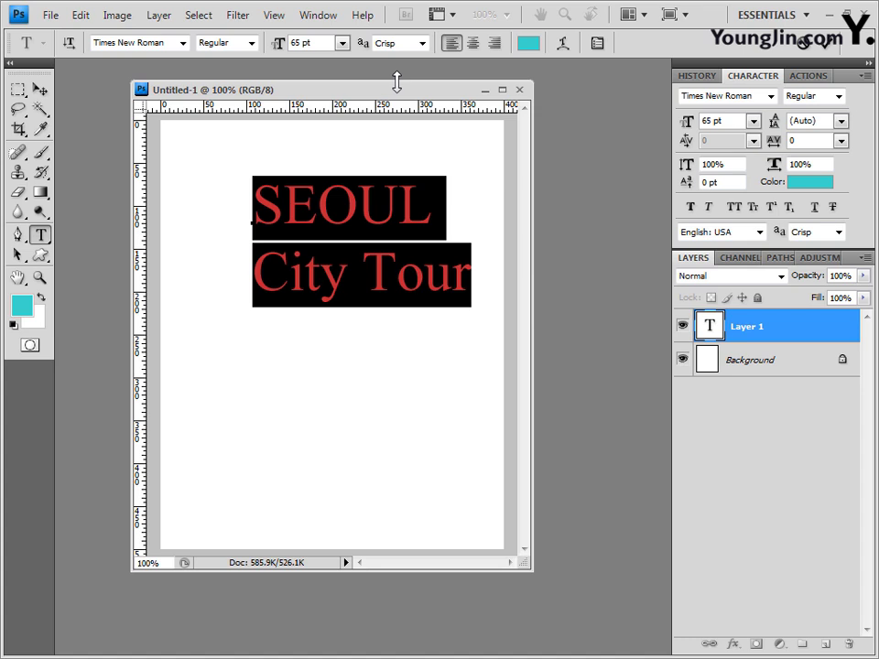
click(448, 242)
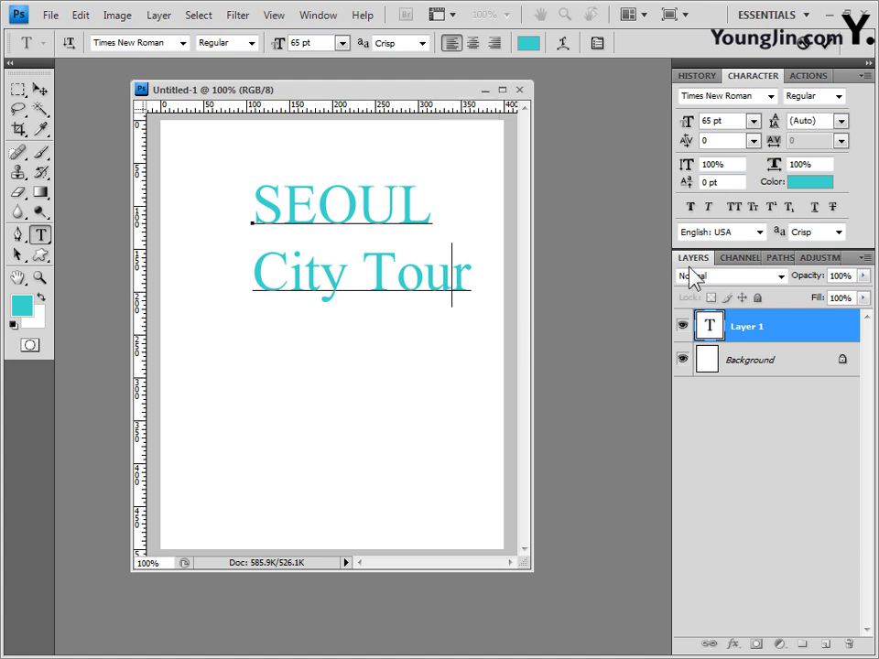
click(784, 337)
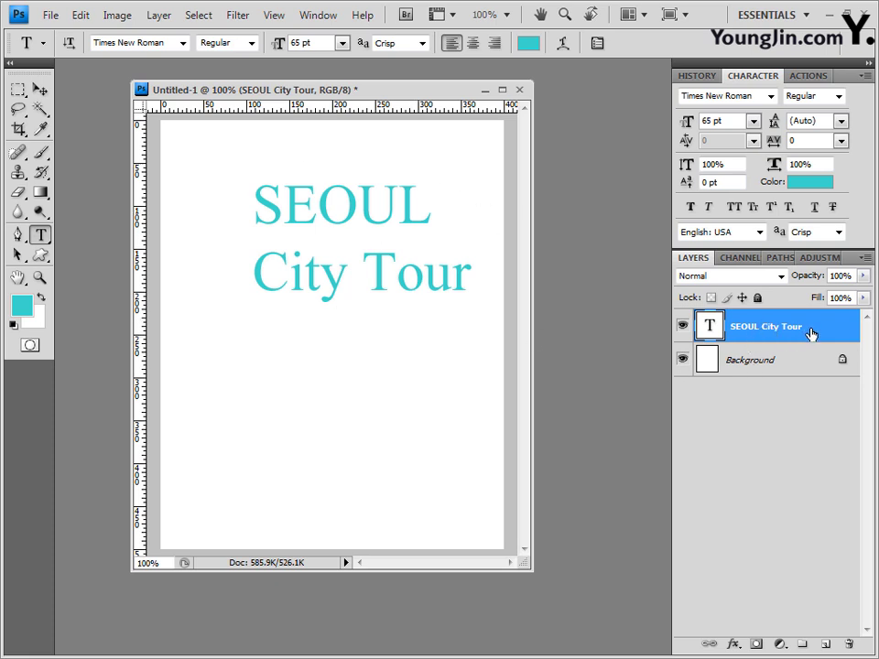
Add a Drop Shadow to the SEOUL City Tour layer and enable a Gradient Overlay with the Linear style.
click(732, 644)
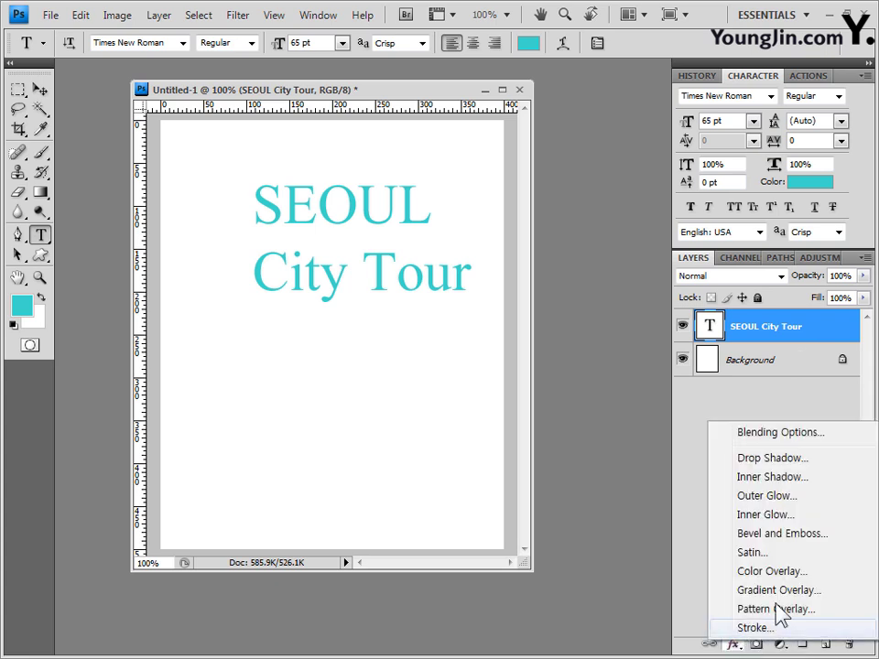
click(789, 461)
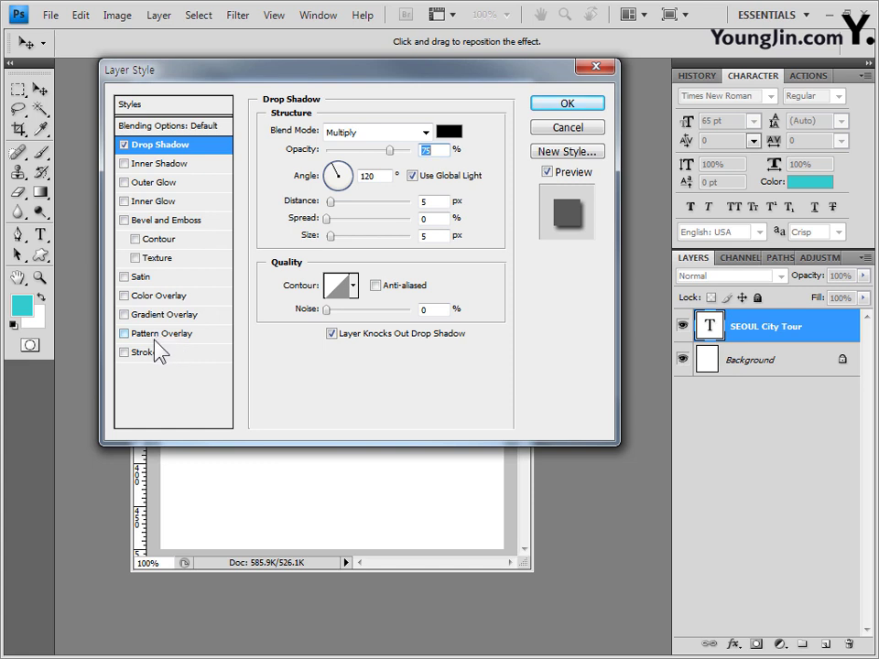
click(146, 315)
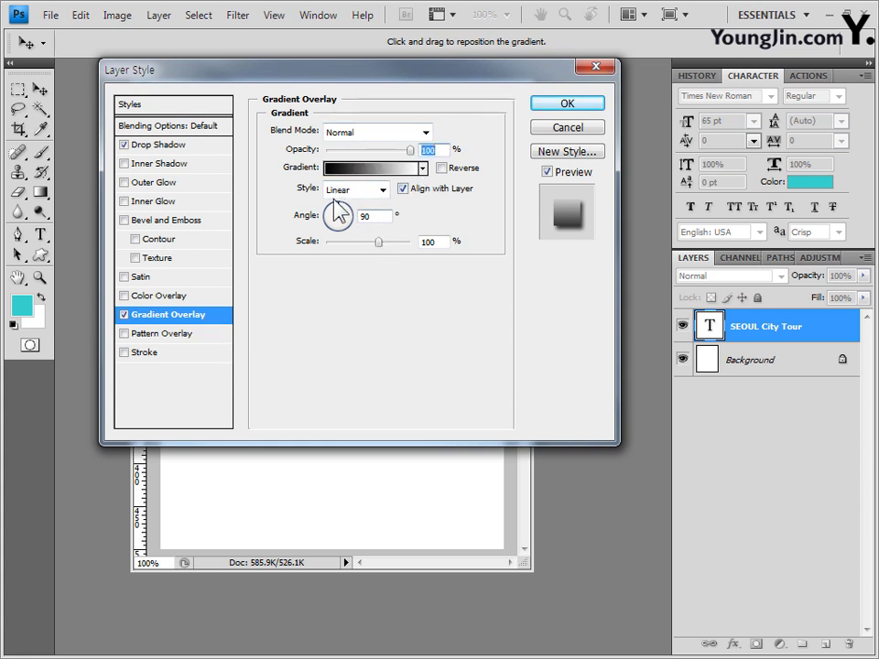
click(383, 189)
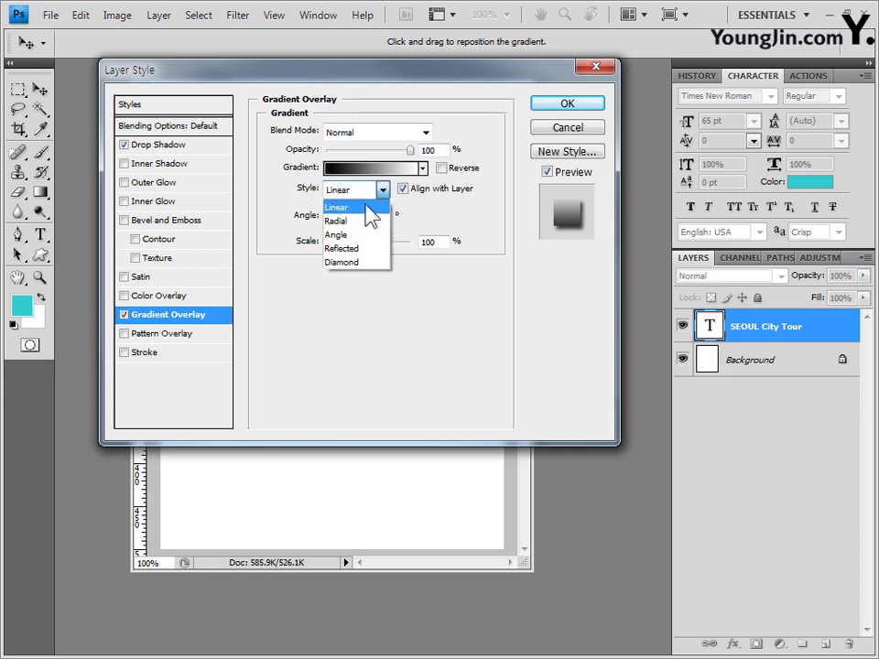
click(366, 206)
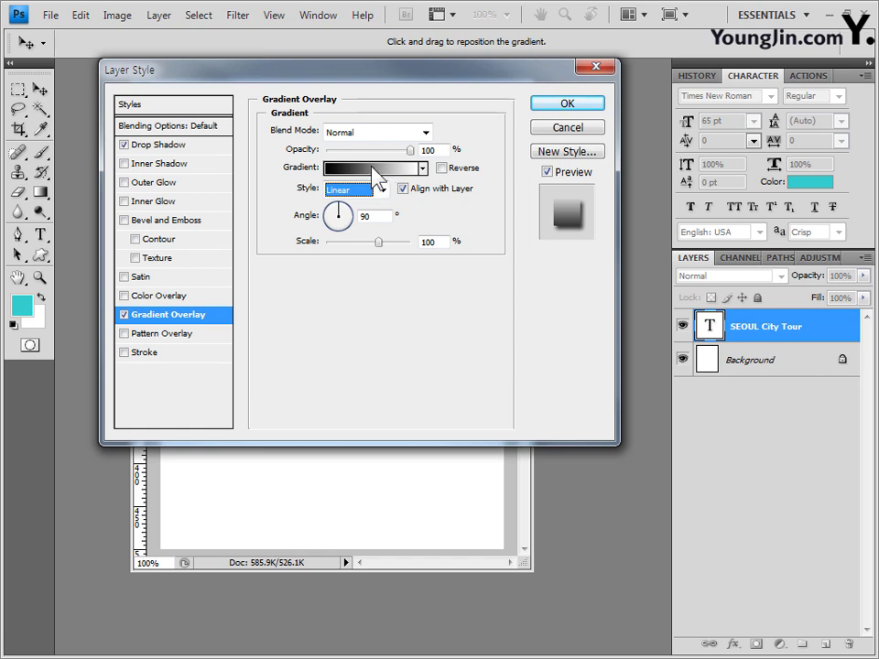
Open the overlay's gradient for editing and reset the gradient presets to the defaults.
click(372, 168)
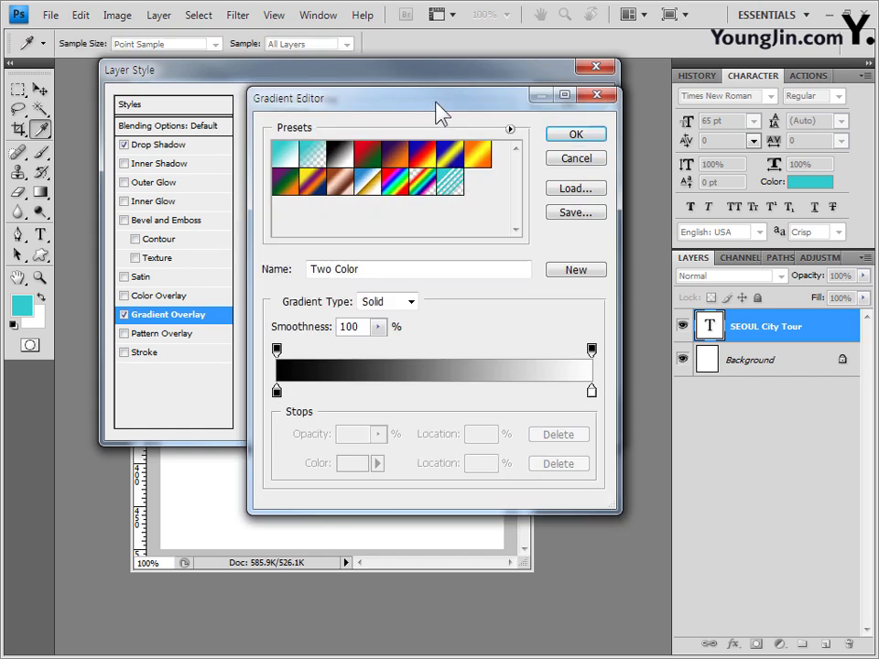
drag(436, 112, 428, 96)
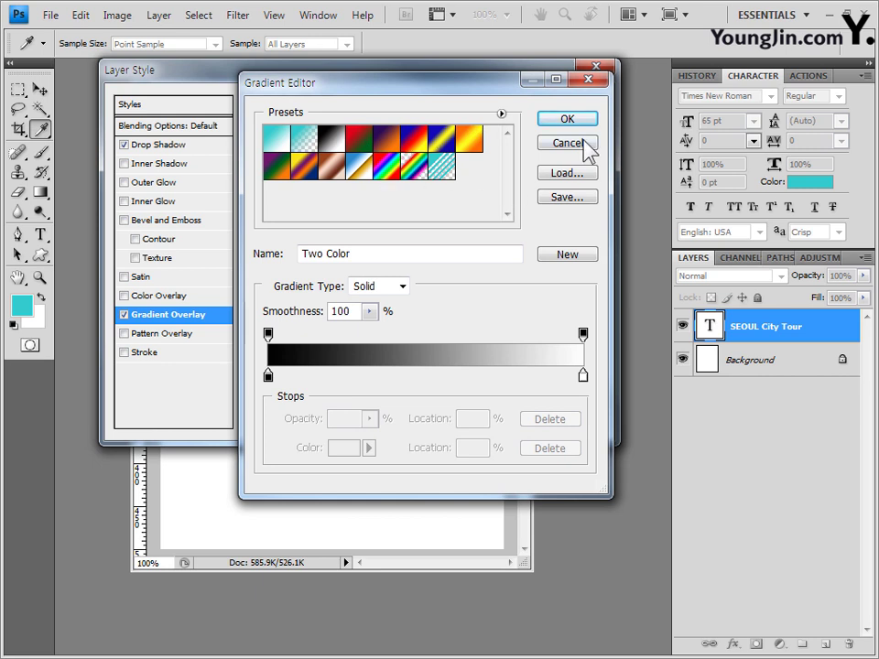
click(502, 114)
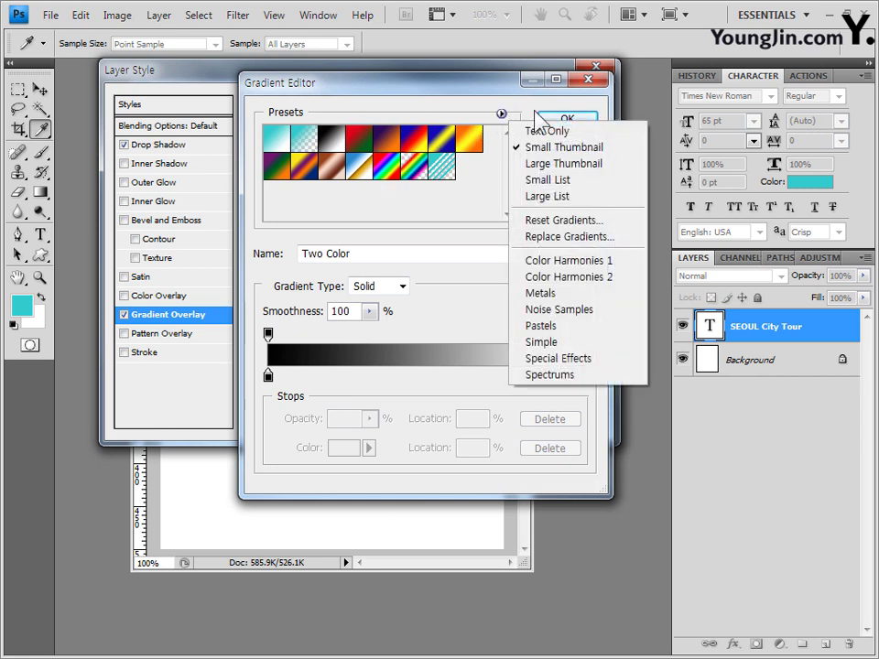
click(572, 225)
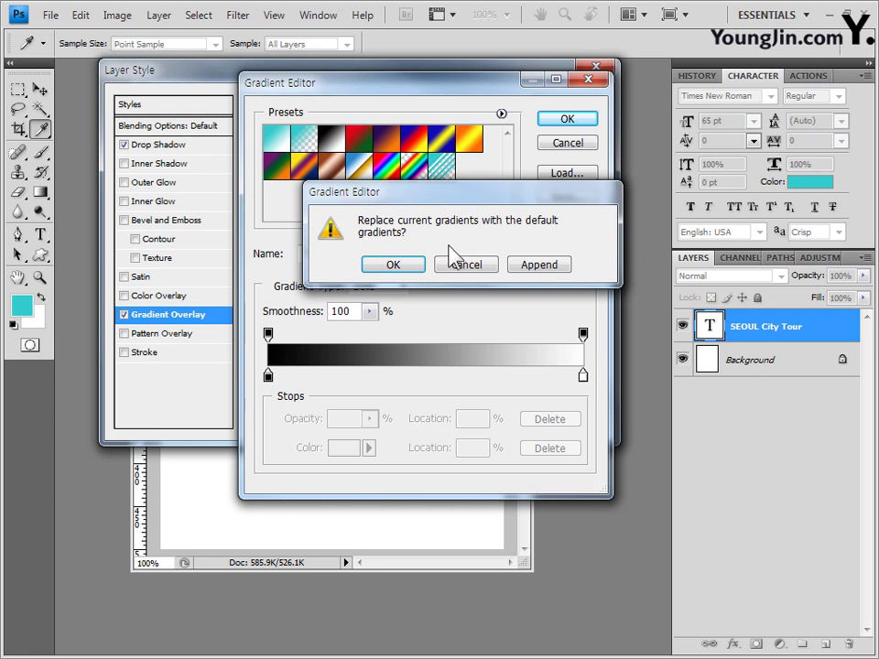
click(420, 266)
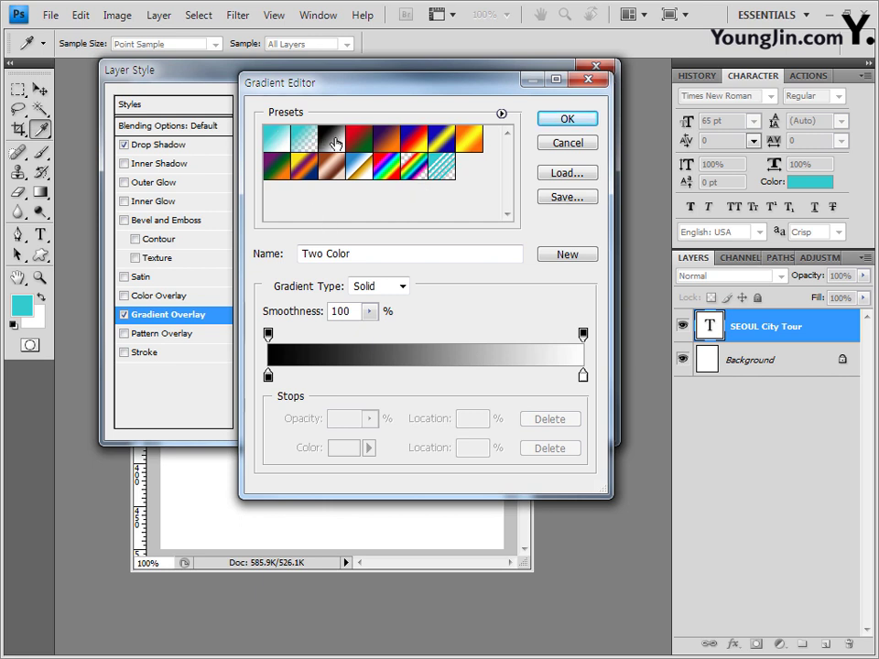
Choose the "Black, White" preset as the base for the overlay gradient.
click(335, 144)
drag(363, 253, 268, 259)
click(359, 252)
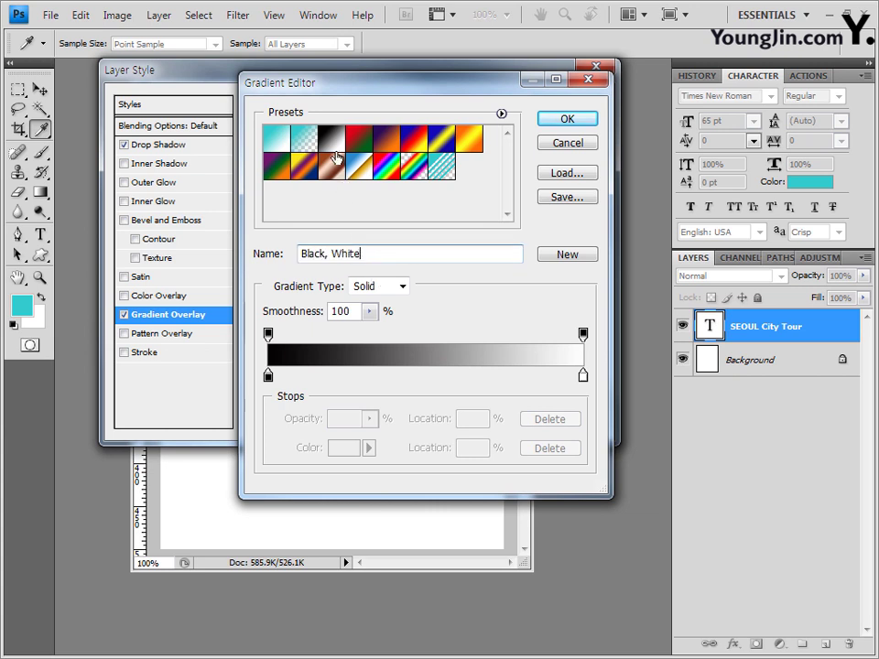
click(338, 142)
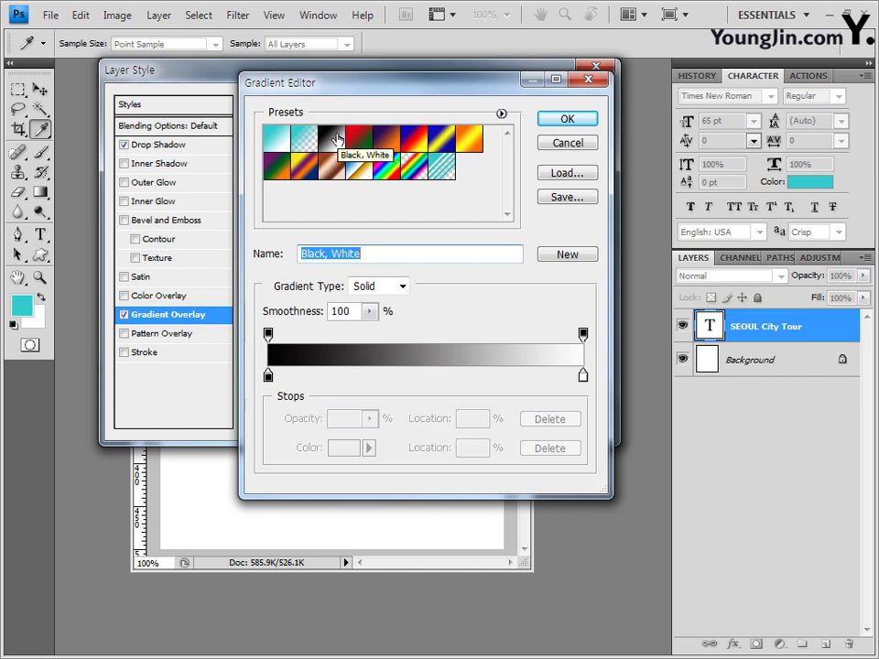
drag(337, 88, 343, 96)
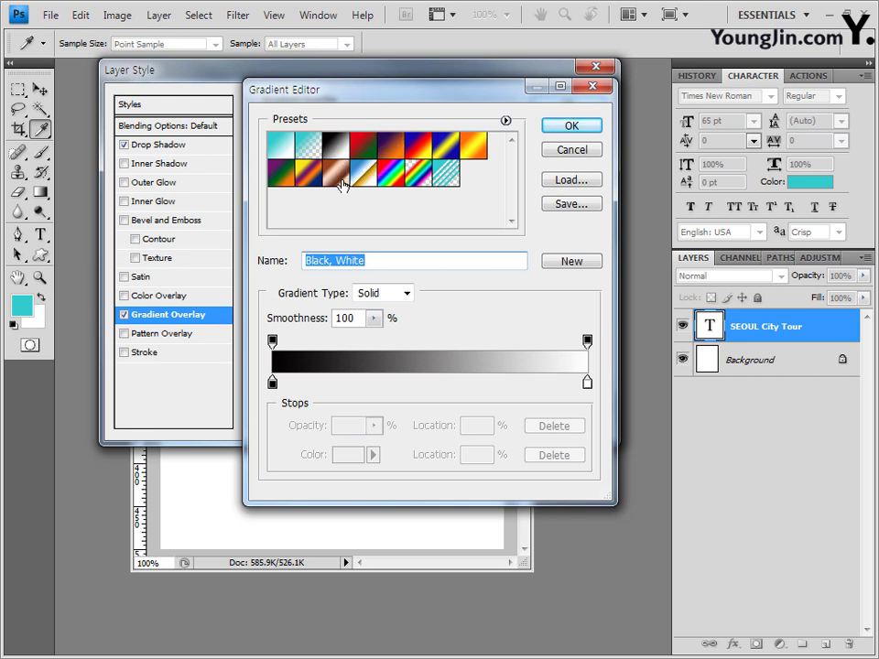
Set the color of the gradient's starting stop, at location 0%, to #ffff00.
double_click(272, 383)
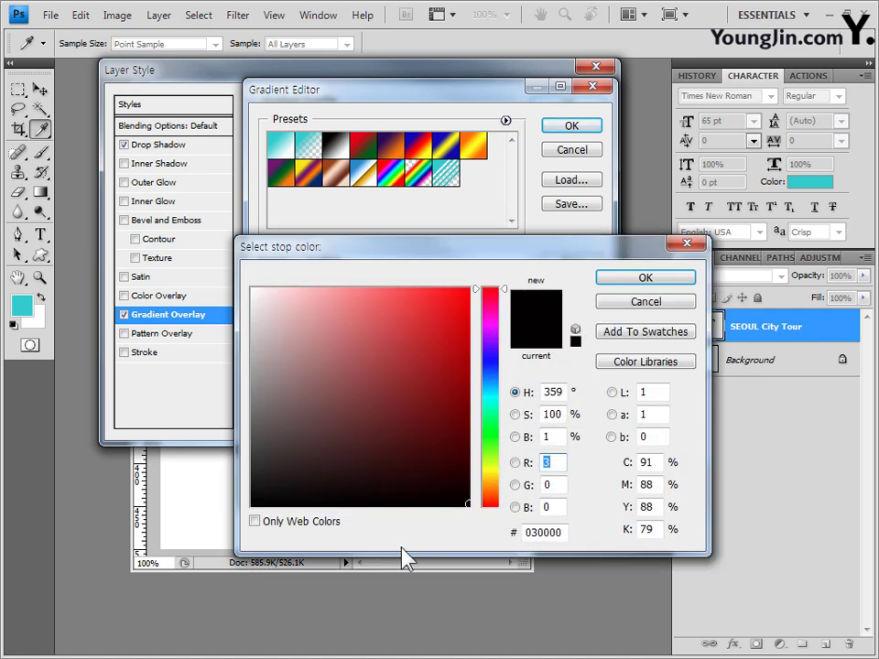
click(560, 530)
text(ffff00)
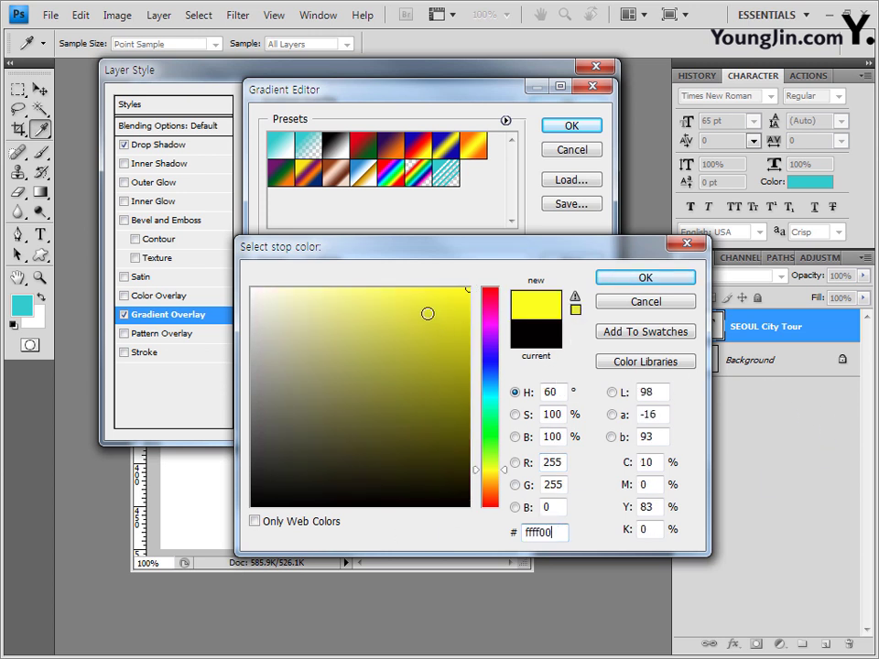
click(662, 282)
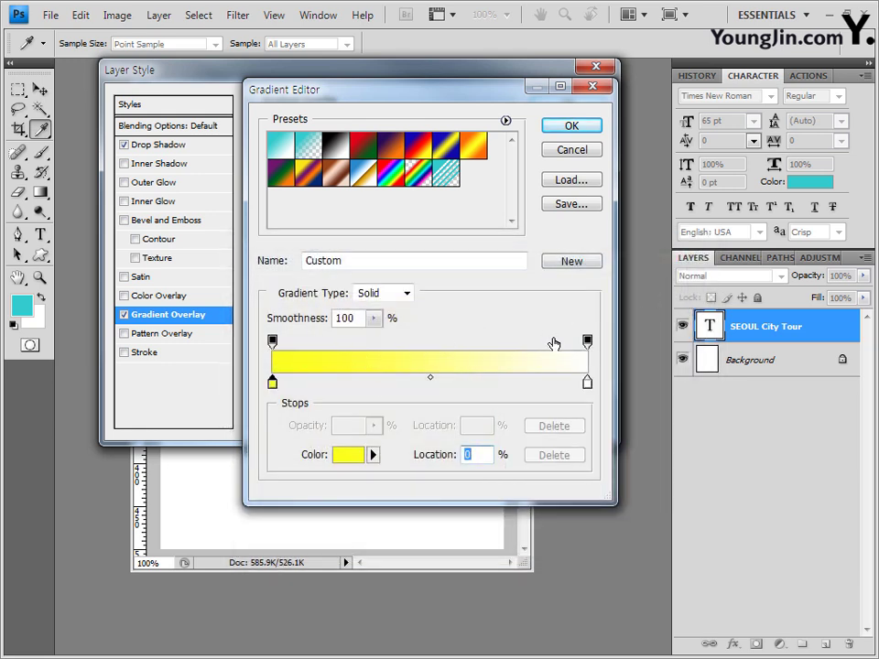
Set the color of the gradient's end stop, at location 100%, to #00ccff.
double_click(587, 385)
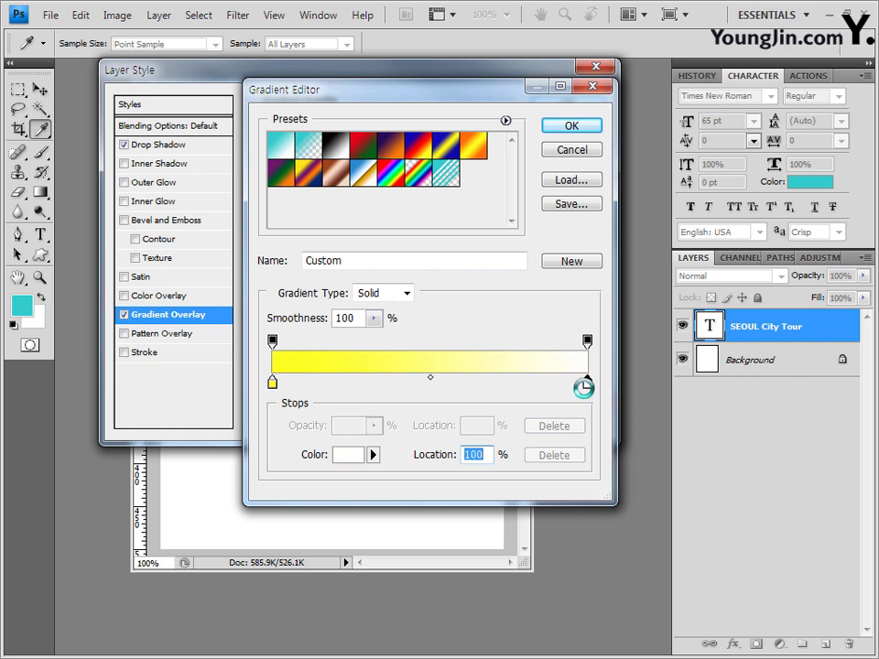
click(563, 534)
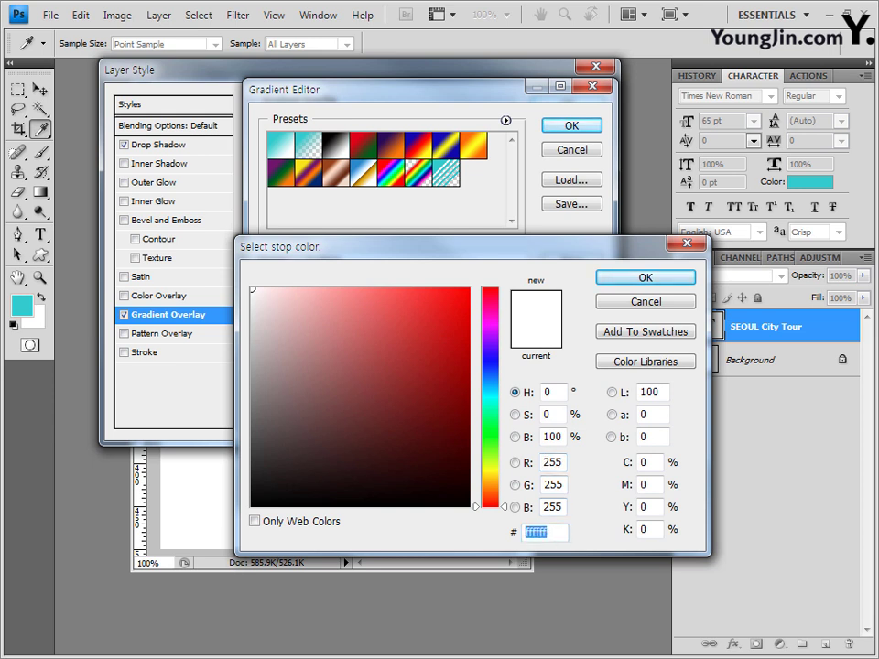
text(00ccff)
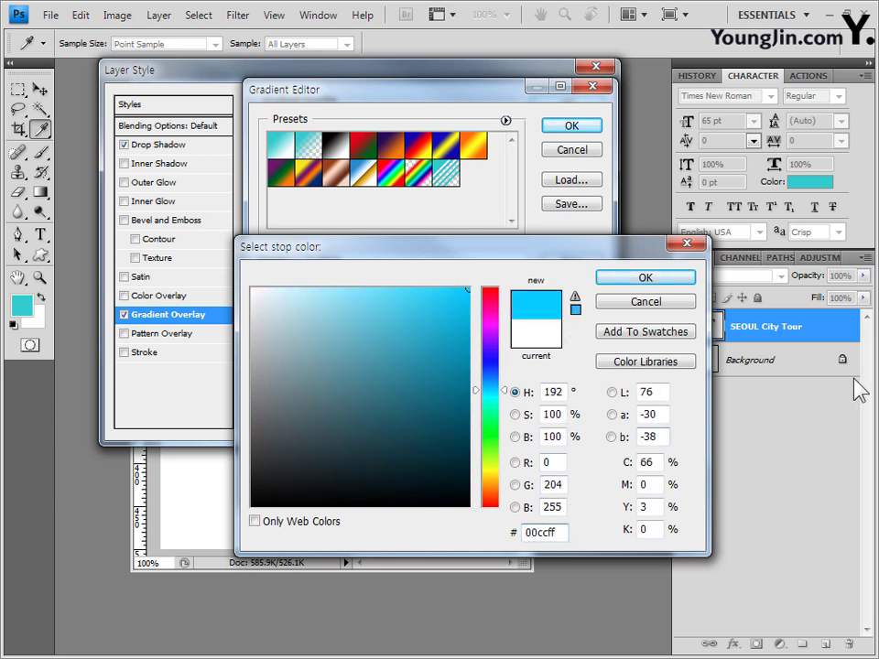
click(674, 277)
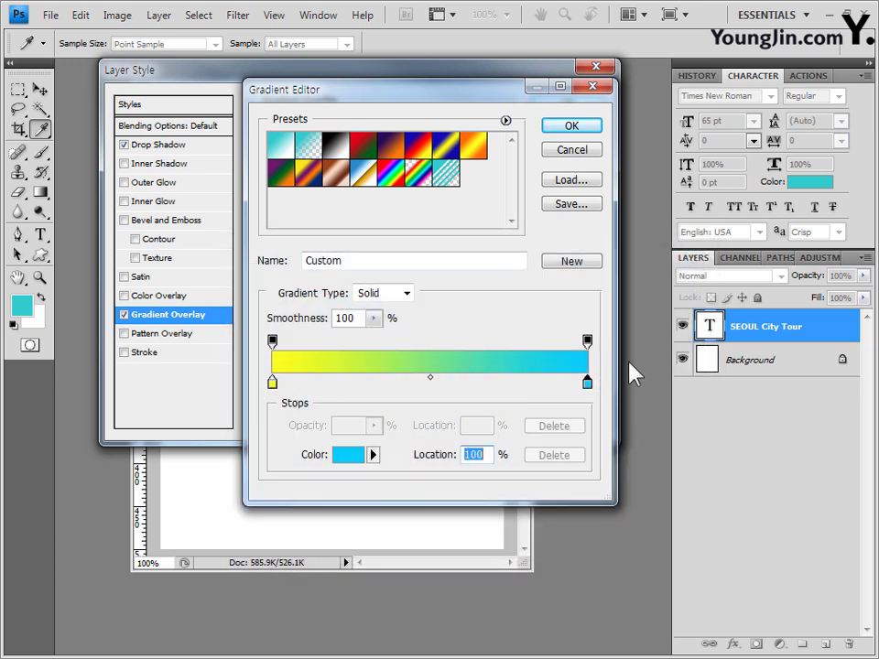
Accept the yellow-to-blue gradient and apply the Drop Shadow and Gradient Overlay to the text layer.
click(593, 128)
drag(504, 72, 600, 322)
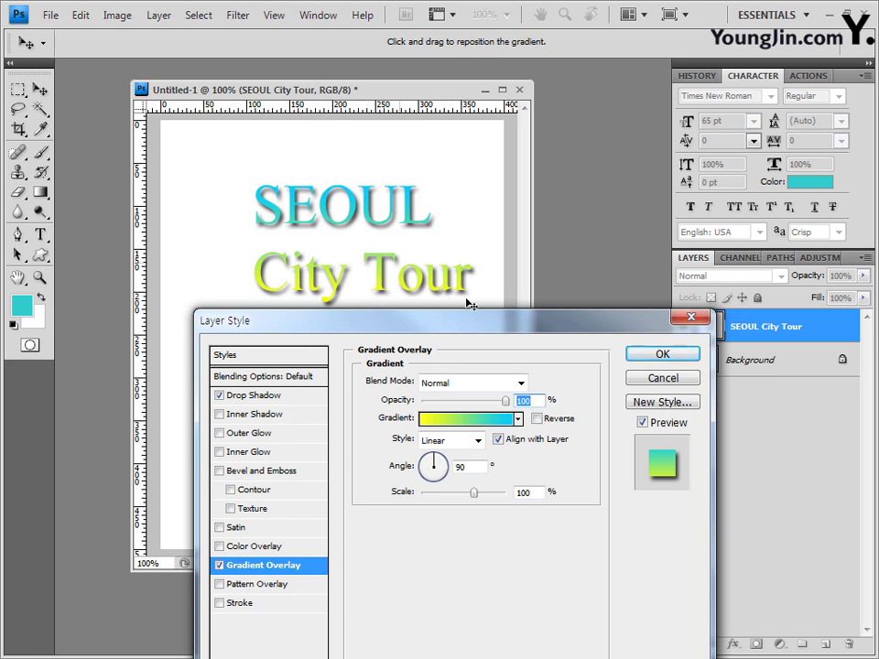
drag(585, 339, 569, 335)
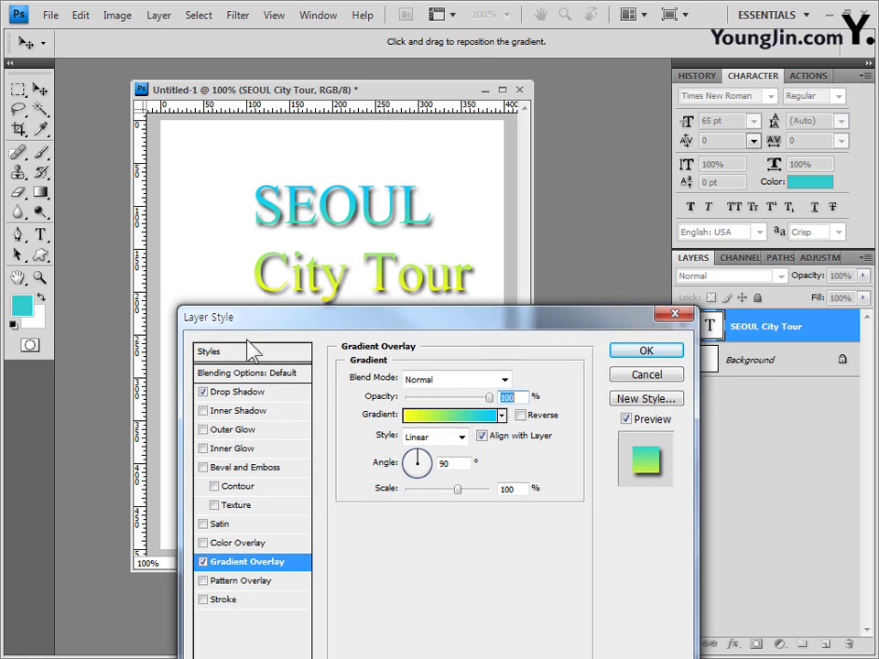
click(678, 360)
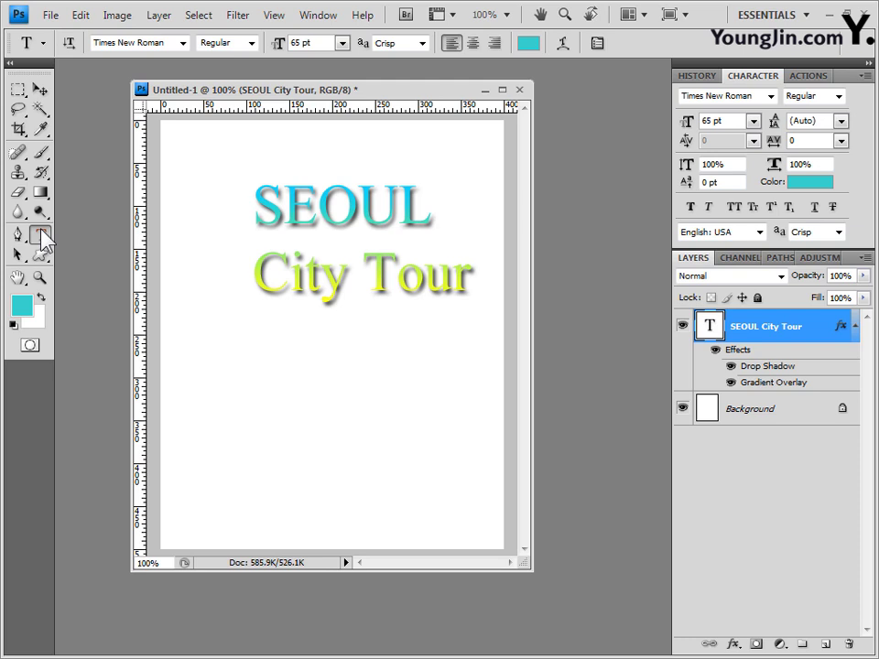
Warp the "SEOUL City Tour" text with the horizontal Rise style.
click(562, 43)
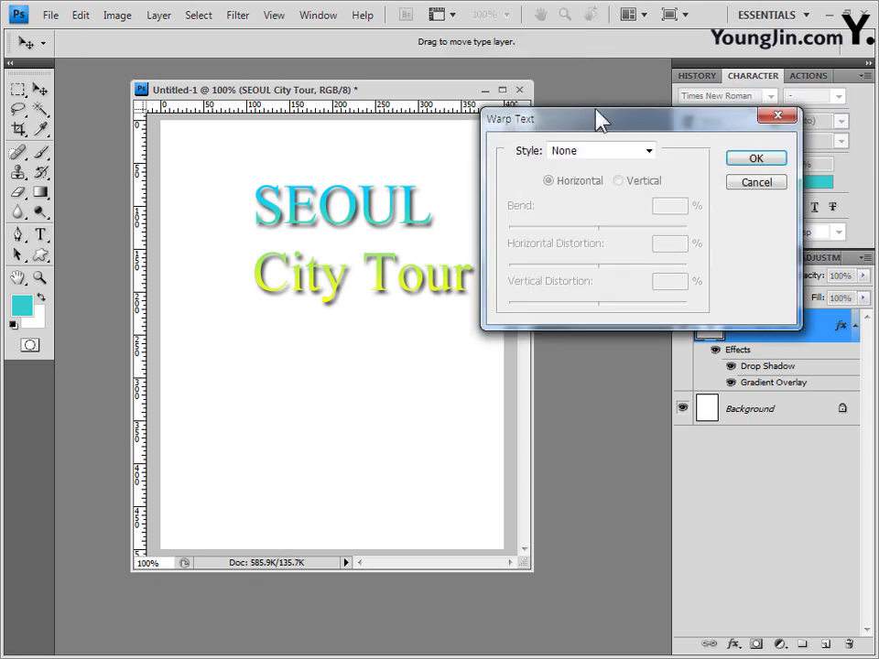
drag(597, 119, 629, 143)
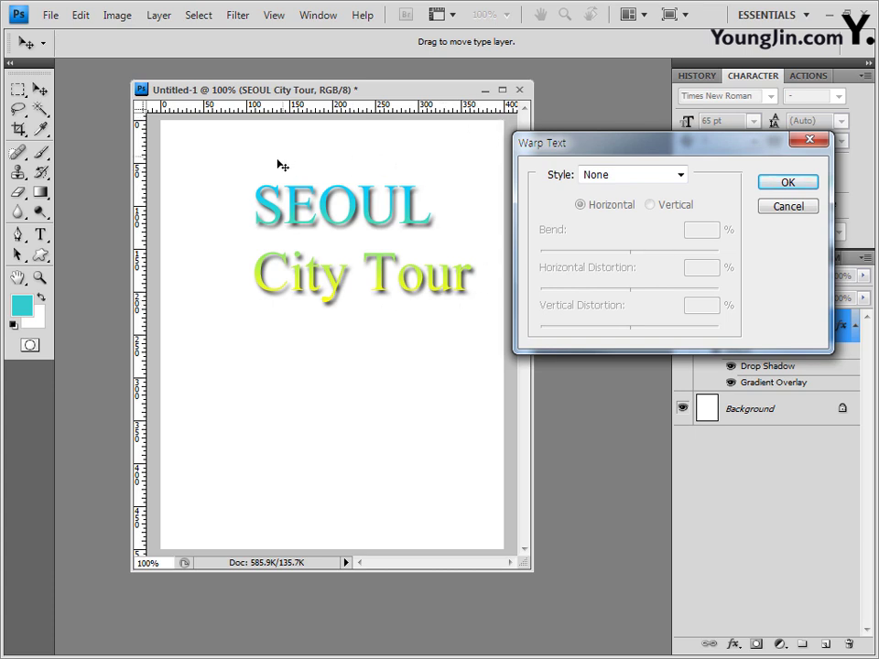
click(683, 175)
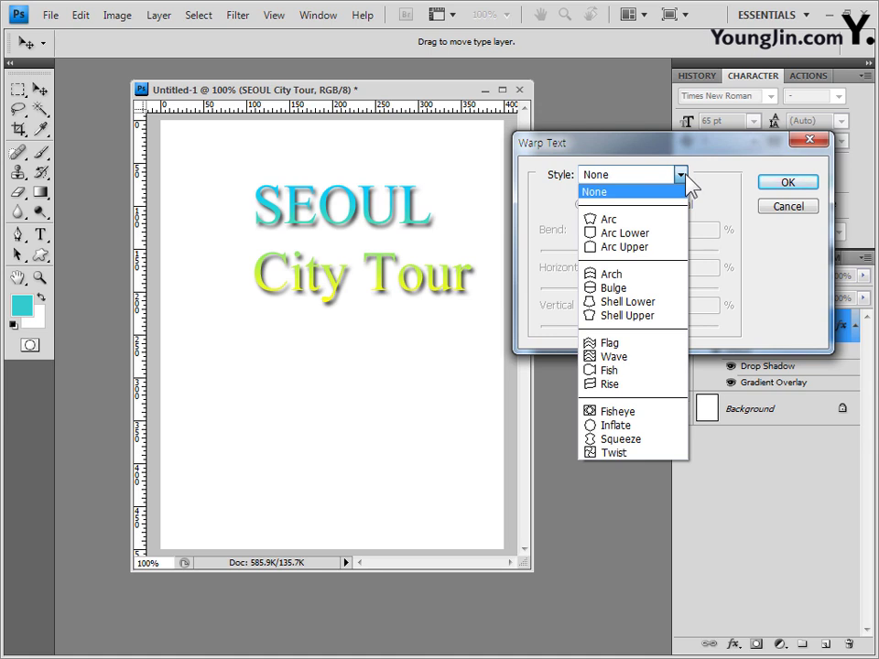
click(652, 385)
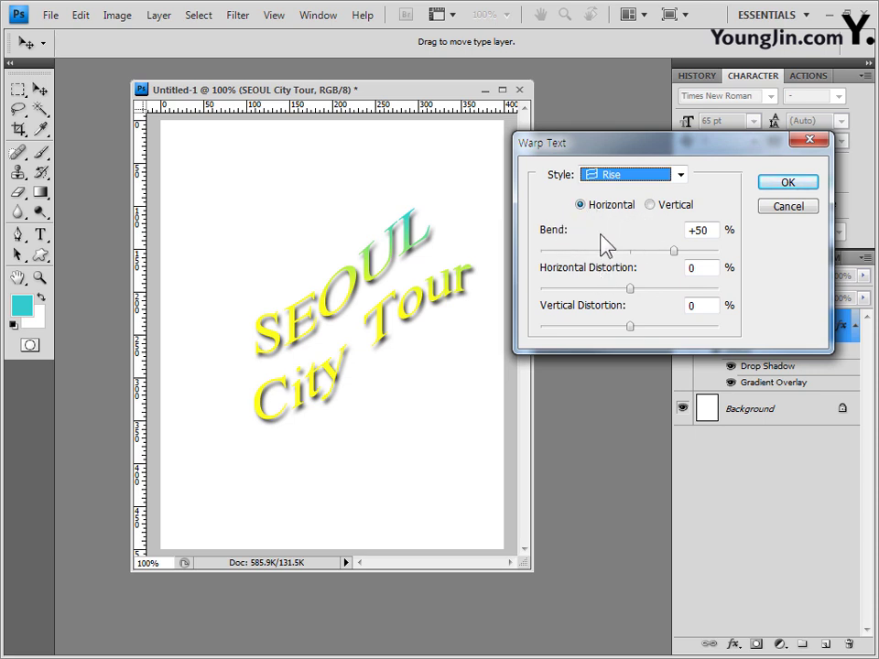
Set the Rise warp's bend to +20% and apply the warp to the text.
double_click(711, 231)
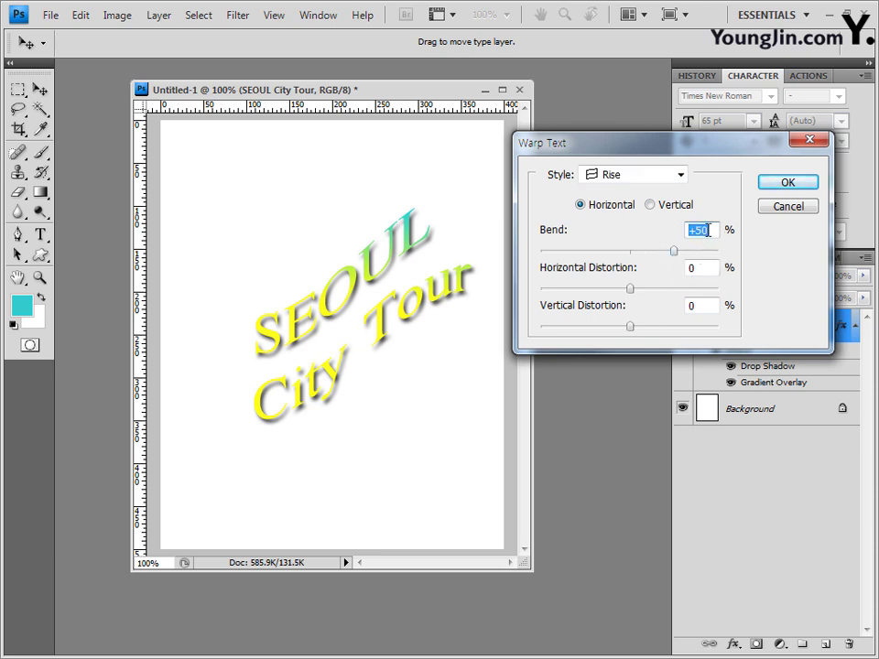
drag(674, 248, 648, 250)
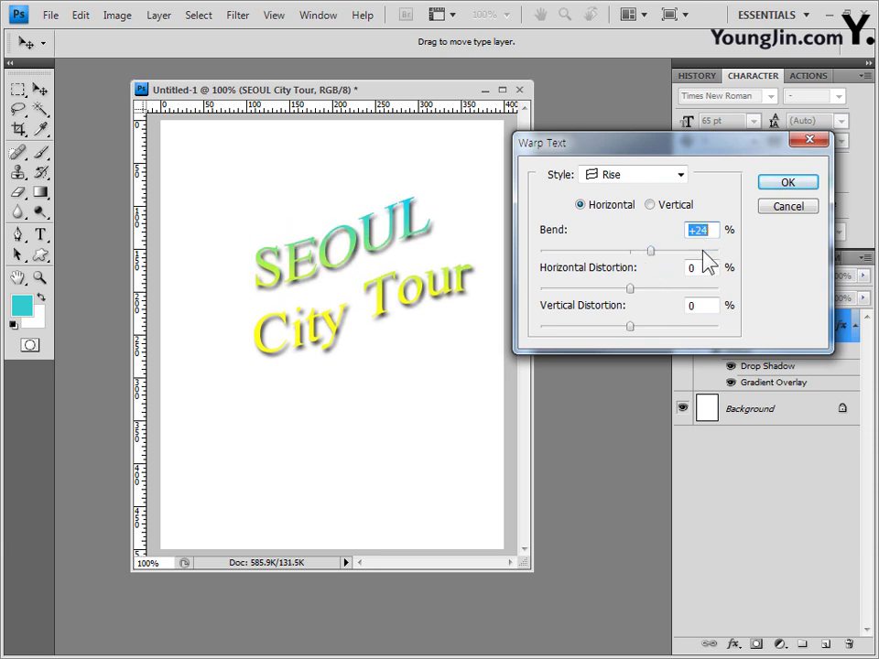
key(Down)
key(Down)
key(Down)
key(Down)
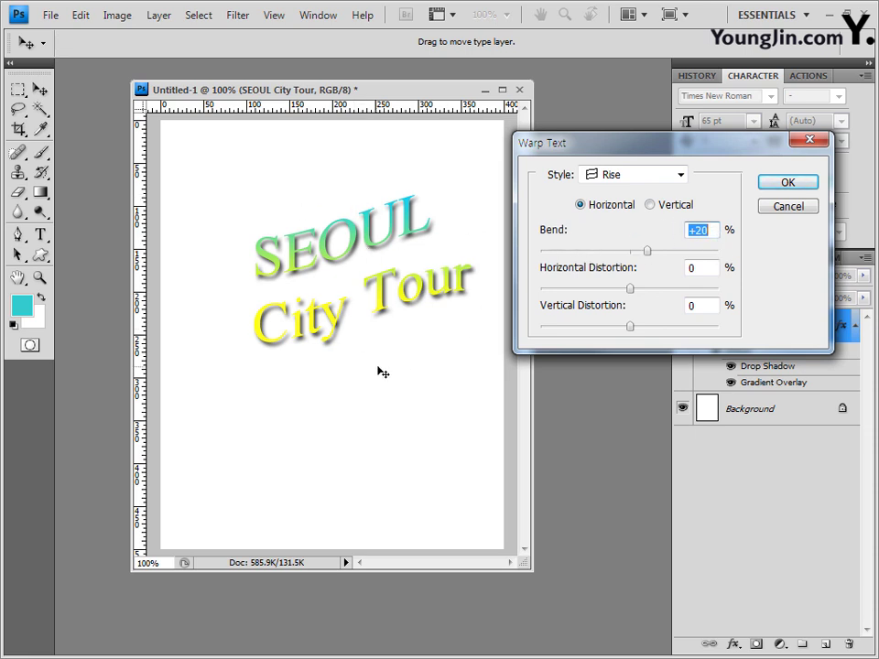
click(800, 184)
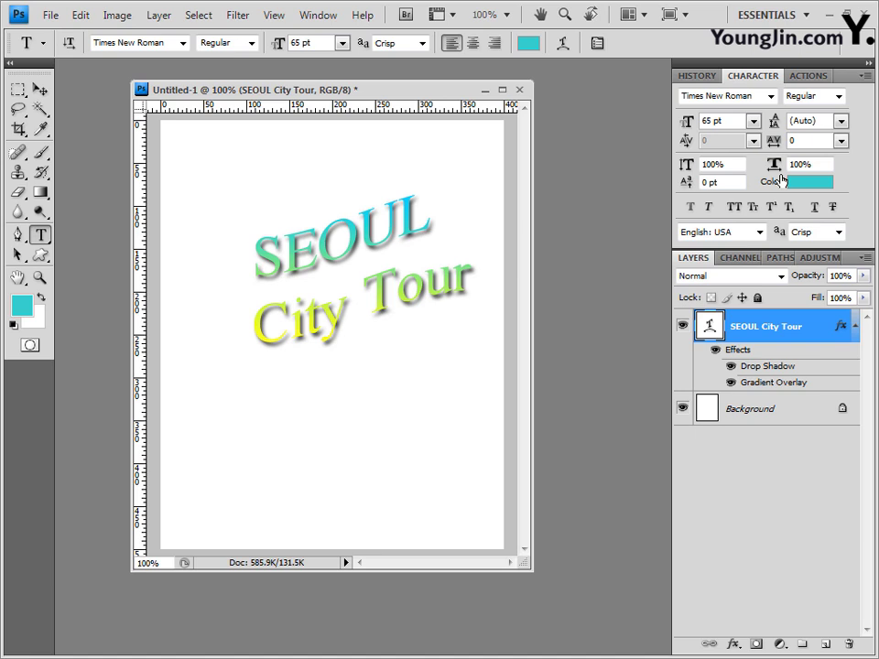
Show the document grid and move the warped text up and left, so its left edge sits about 55 pixels from the canvas edge.
key(ctrl+apostrophe)
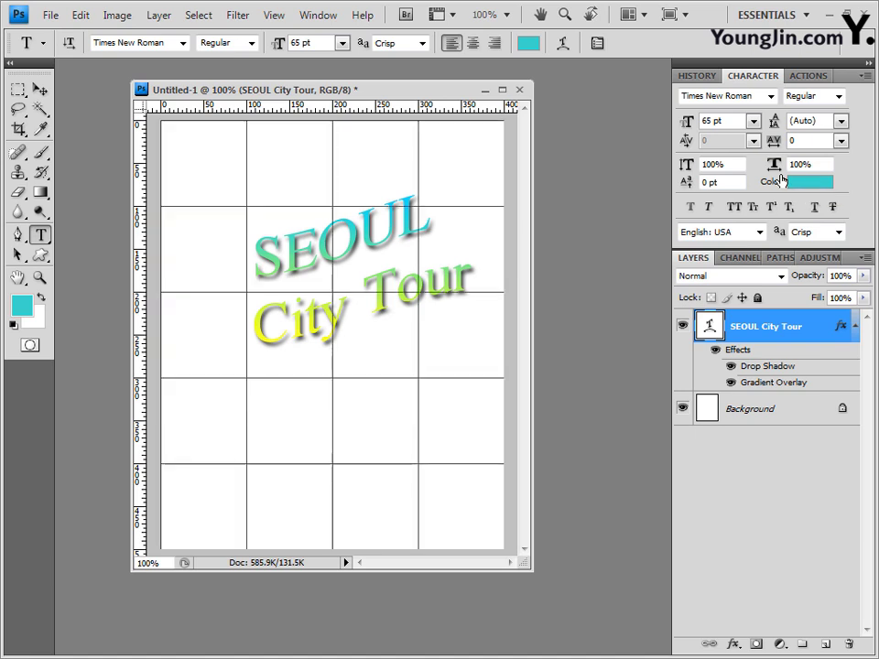
click(39, 89)
drag(342, 247, 312, 234)
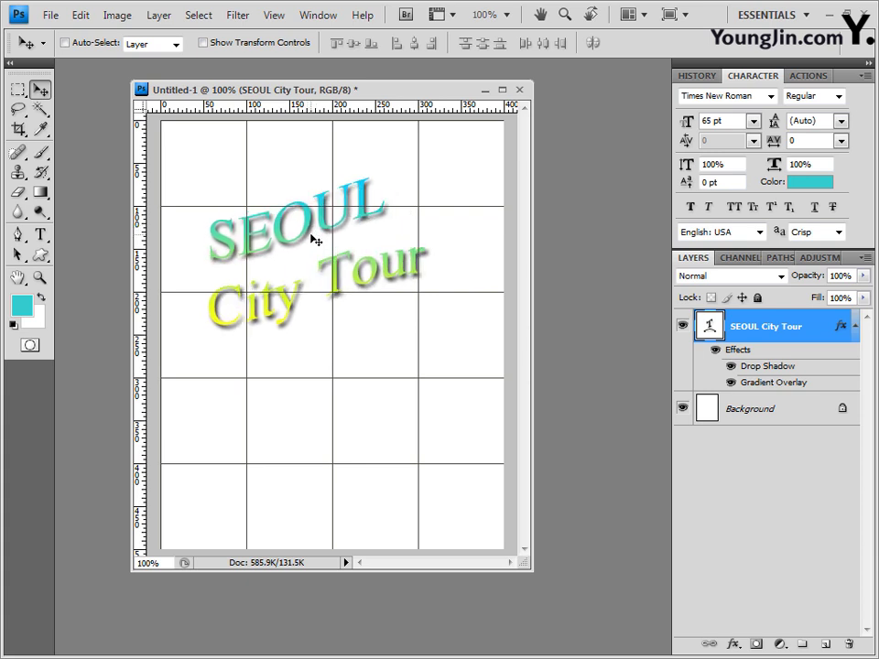